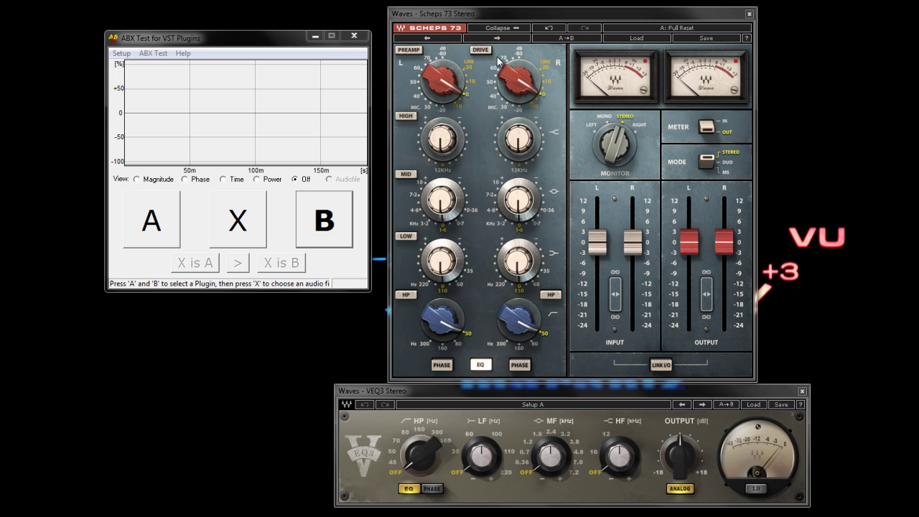
# Display the magnitude response of both plugins and set the VEQ3 high-pass filter to 50 Hz.
pyautogui.moveTo(510, 87)
pyautogui.click(137, 179)
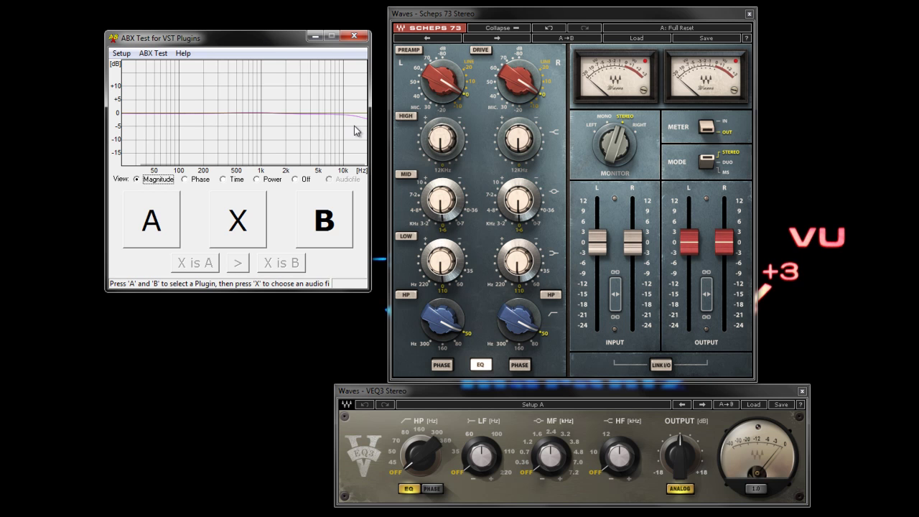
pyautogui.click(392, 453)
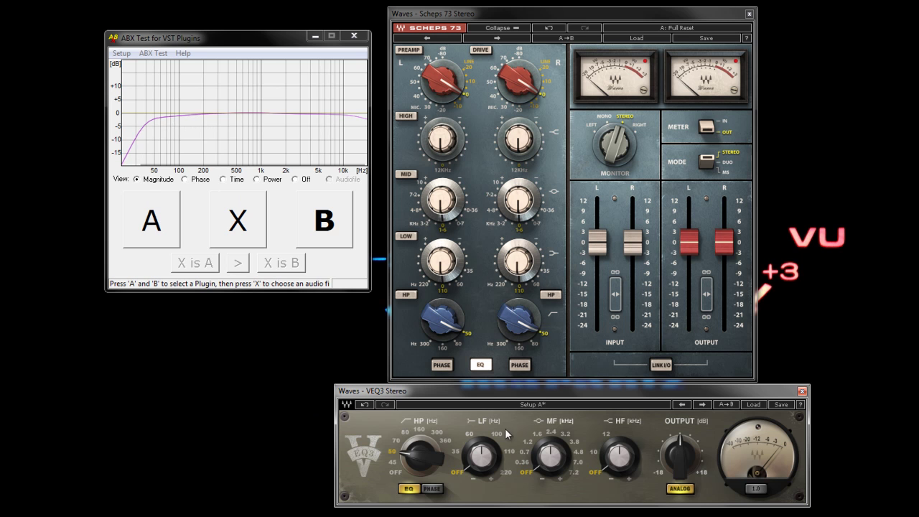
# Toggle the VEQ3's EQ section off and on to compare its response curve with and without processing.
pyautogui.click(415, 492)
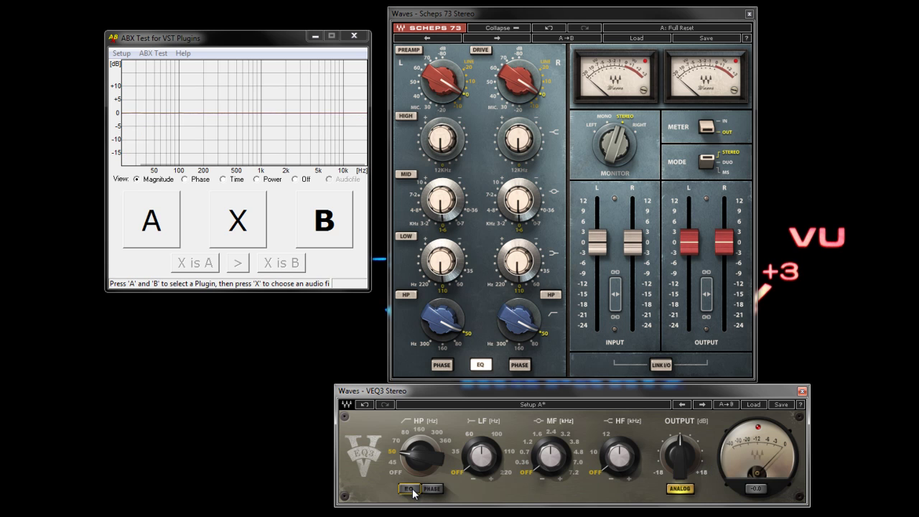
pyautogui.click(414, 491)
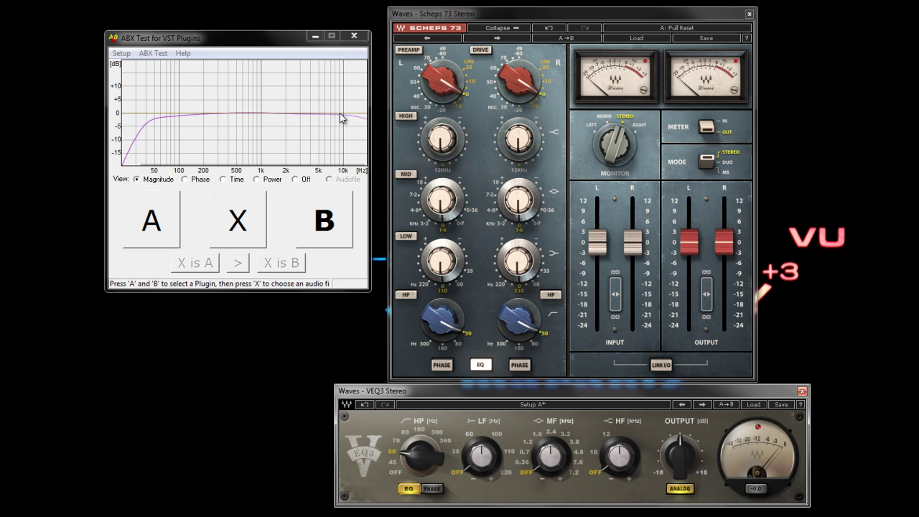
pyautogui.click(412, 489)
pyautogui.click(412, 489)
pyautogui.click(413, 490)
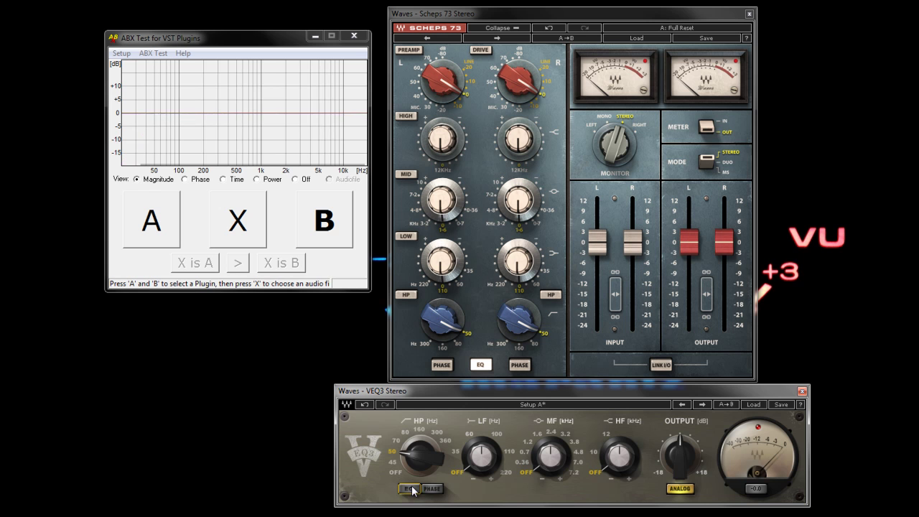
pyautogui.click(412, 489)
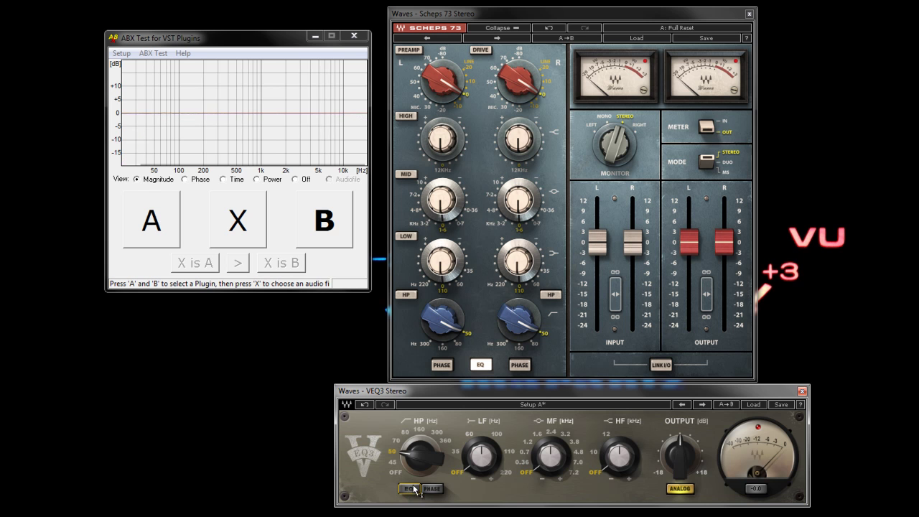
# Enable the Scheps 73 high-pass filter at 50 Hz and switch the VEQ3's EQ section back on.
pyautogui.click(408, 295)
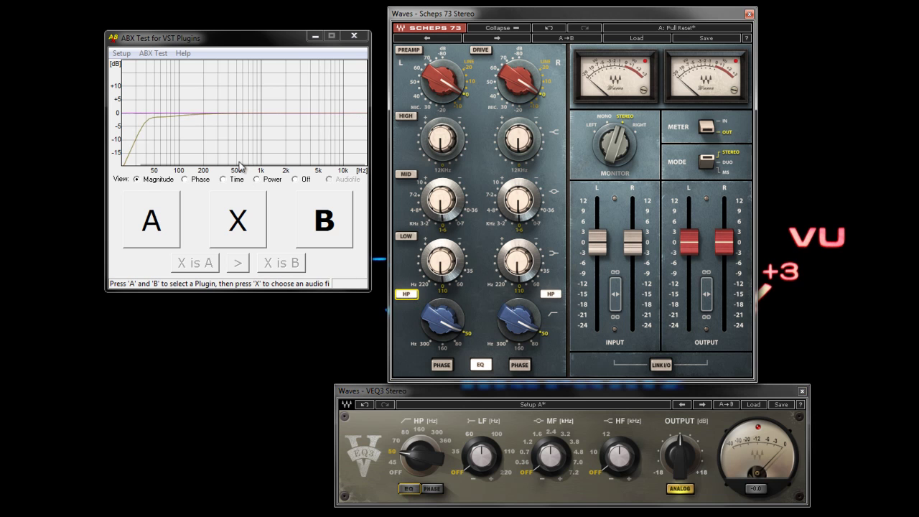
pyautogui.click(411, 489)
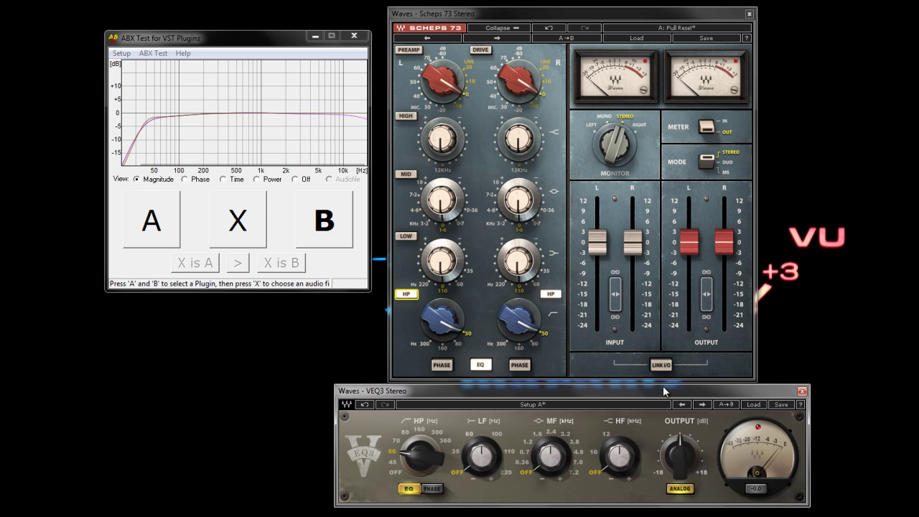
# Toggle the VEQ3's Analog mode off and on for comparison, and enable the Scheps 73 preamp.
pyautogui.click(682, 490)
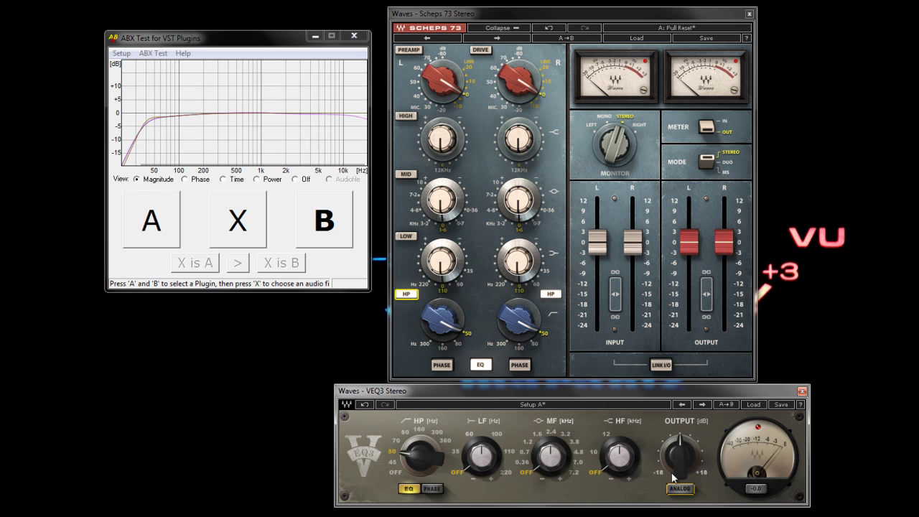
pyautogui.click(677, 490)
pyautogui.click(676, 492)
pyautogui.click(676, 493)
pyautogui.click(676, 492)
pyautogui.click(411, 51)
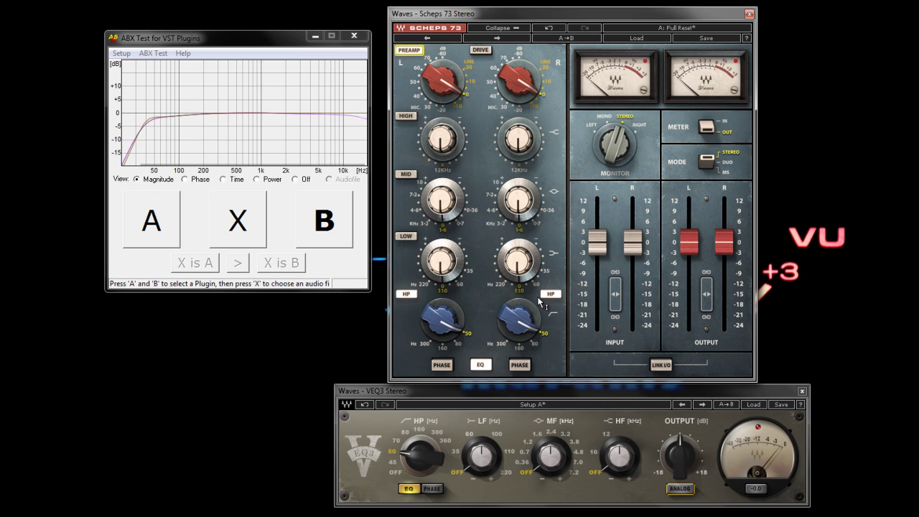
pyautogui.click(680, 489)
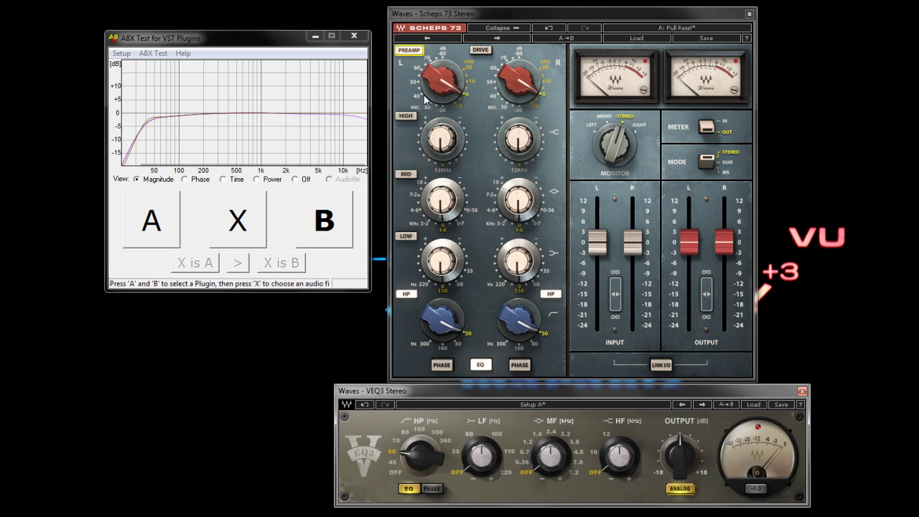
# Compare the high-pass filters of both plugins at 80, 160 and 300 Hz, and switch both filters off.
pyautogui.click(459, 344)
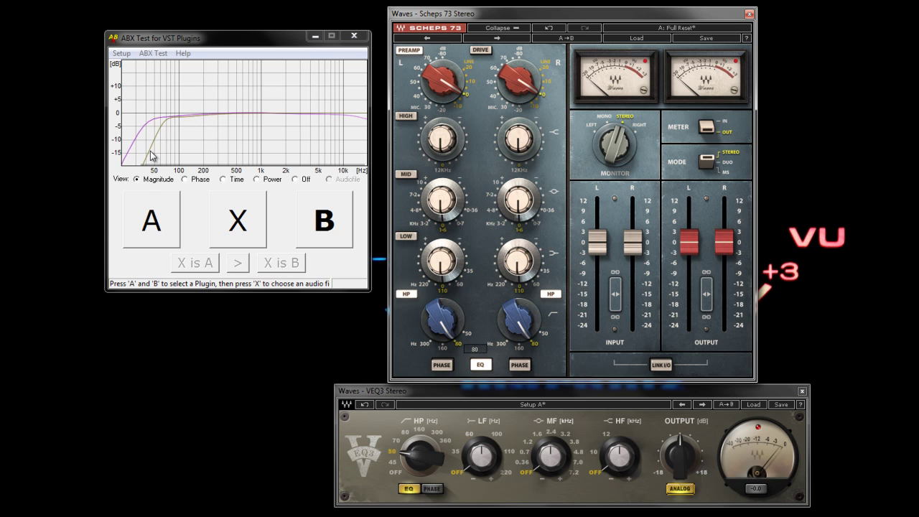
pyautogui.click(406, 432)
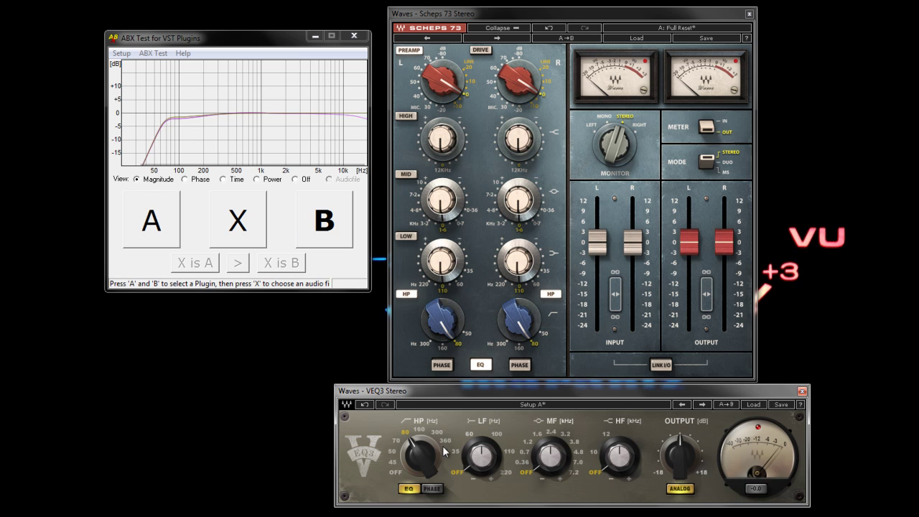
pyautogui.click(449, 352)
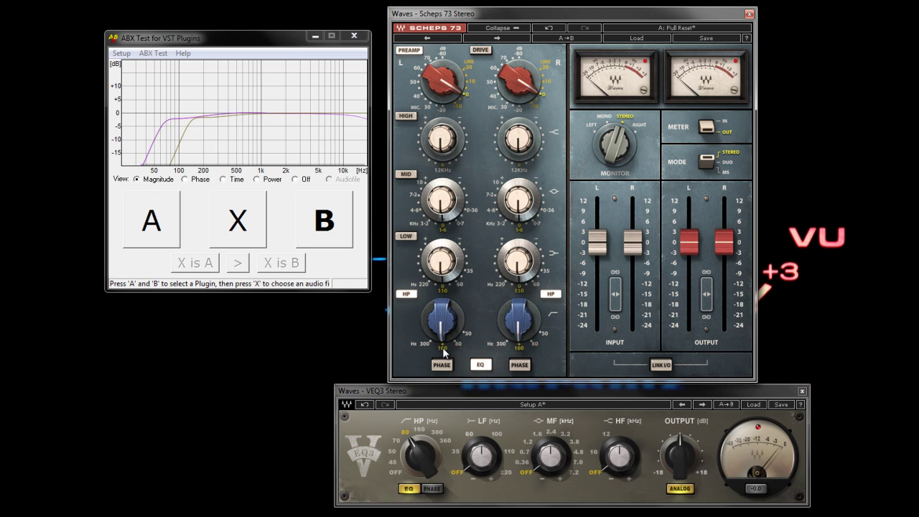
pyautogui.click(423, 428)
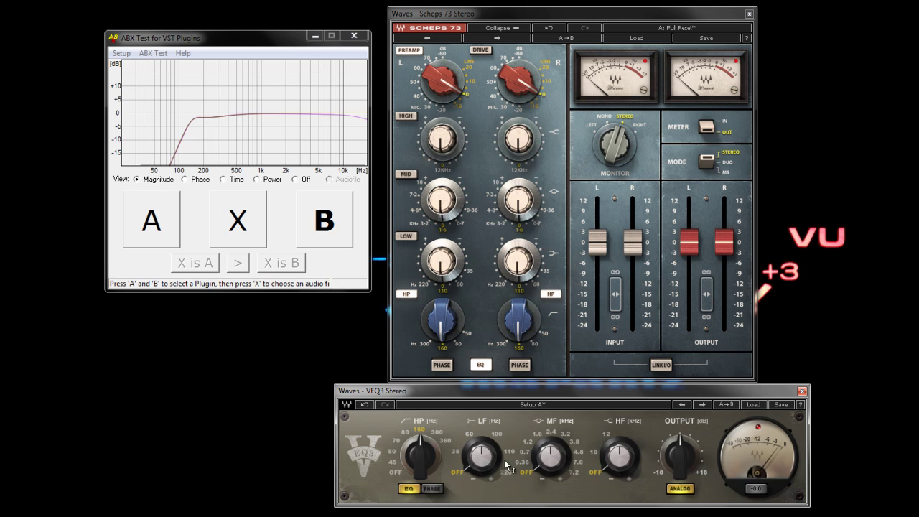
pyautogui.click(429, 344)
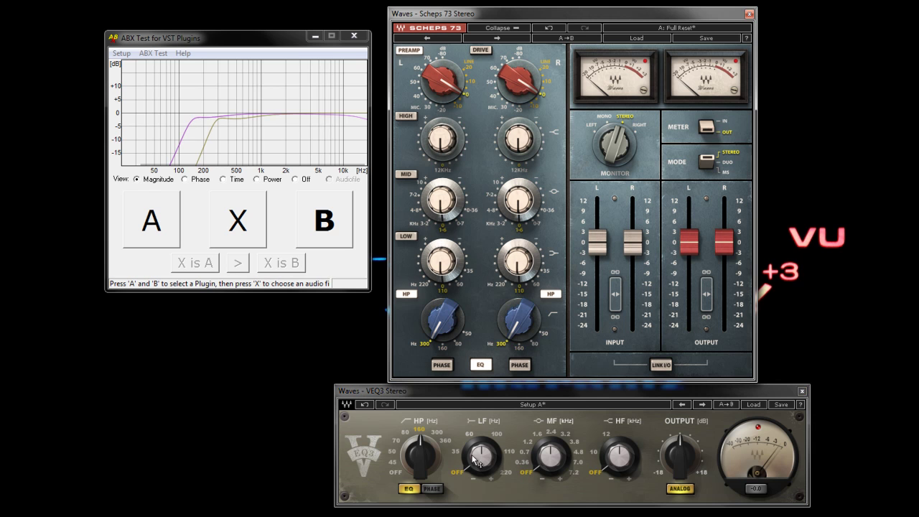
pyautogui.click(438, 431)
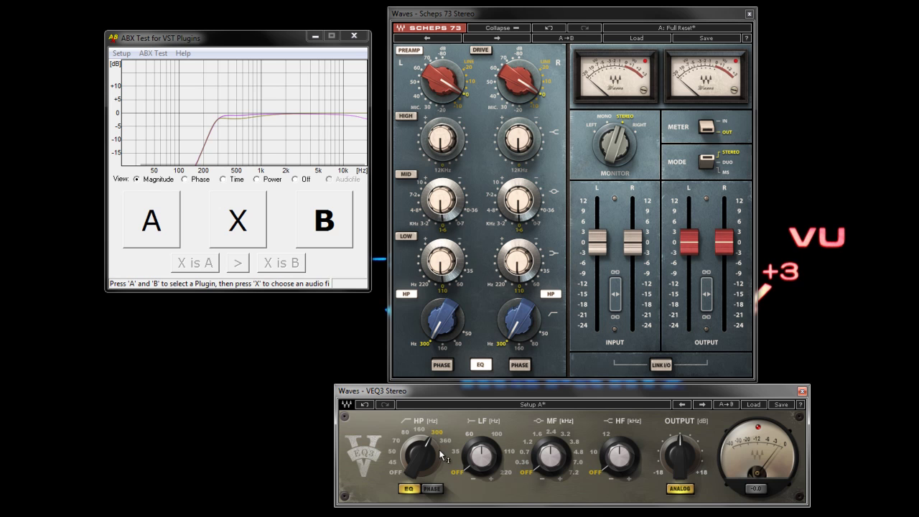
pyautogui.click(399, 474)
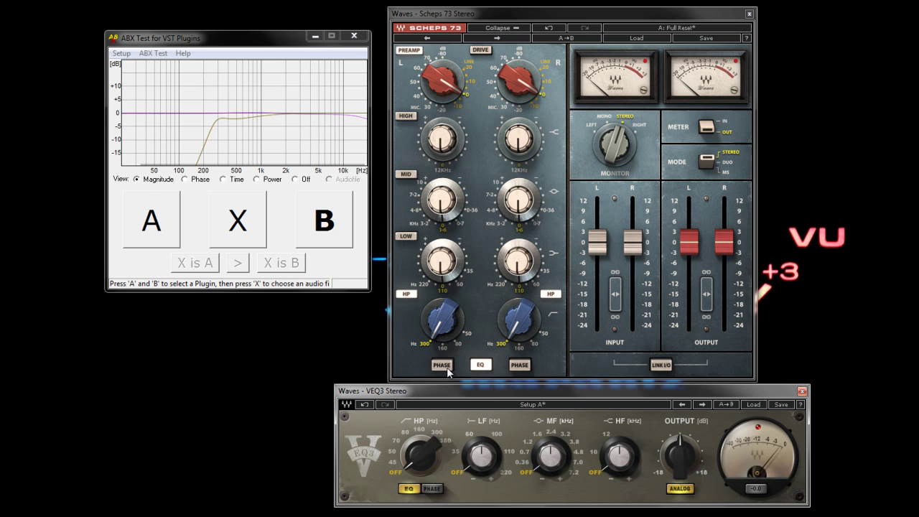
pyautogui.click(415, 295)
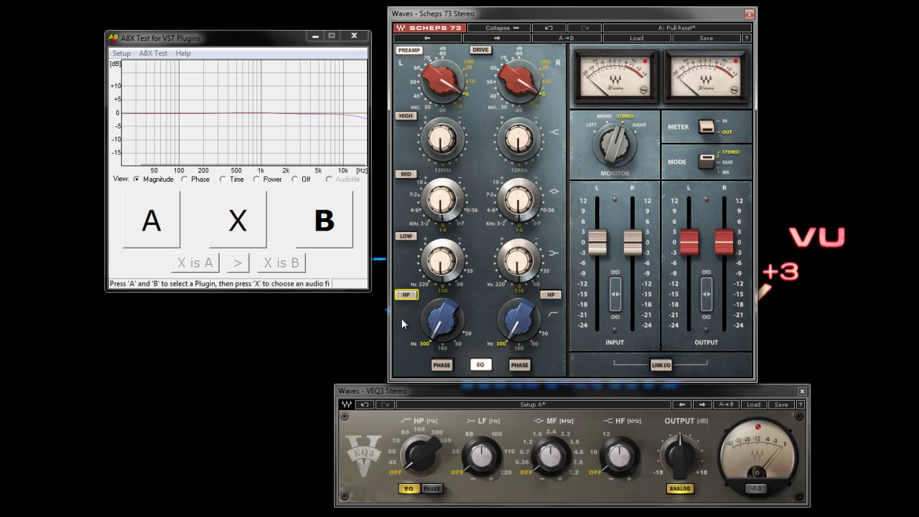
# Enable the Scheps 73 low band at 35 Hz and set its gain to about 1.9 dB.
pyautogui.click(468, 277)
pyautogui.click(446, 271)
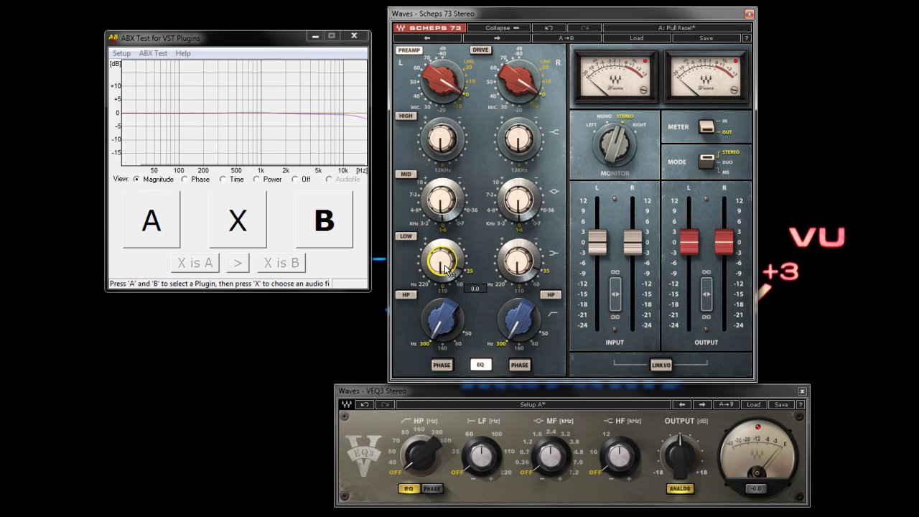
pyautogui.scroll(8, 446, 270)
pyautogui.scroll(4, 446, 271)
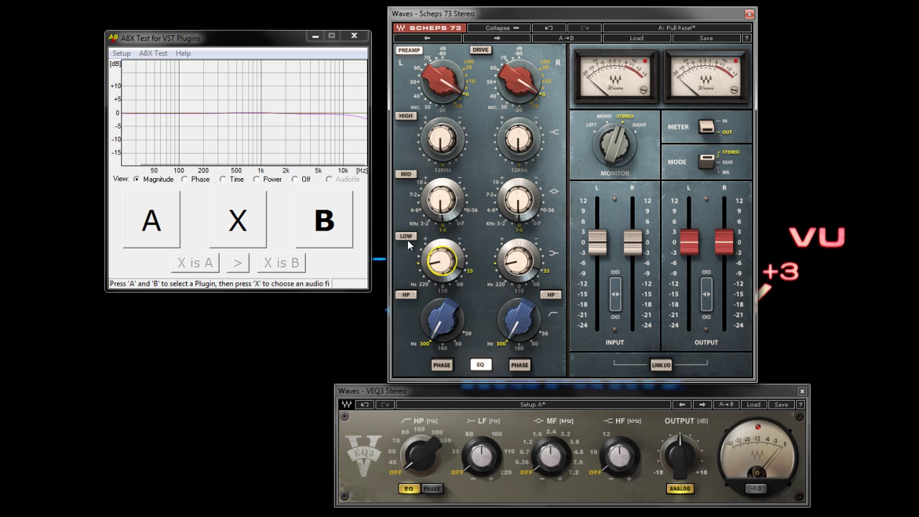
pyautogui.scroll(-6, 444, 268)
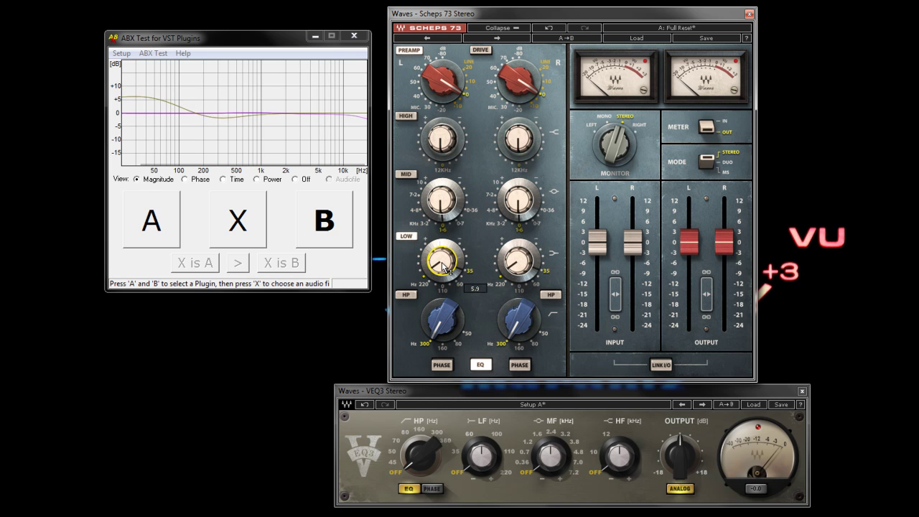
pyautogui.scroll(-1, 444, 269)
pyautogui.scroll(-2, 444, 269)
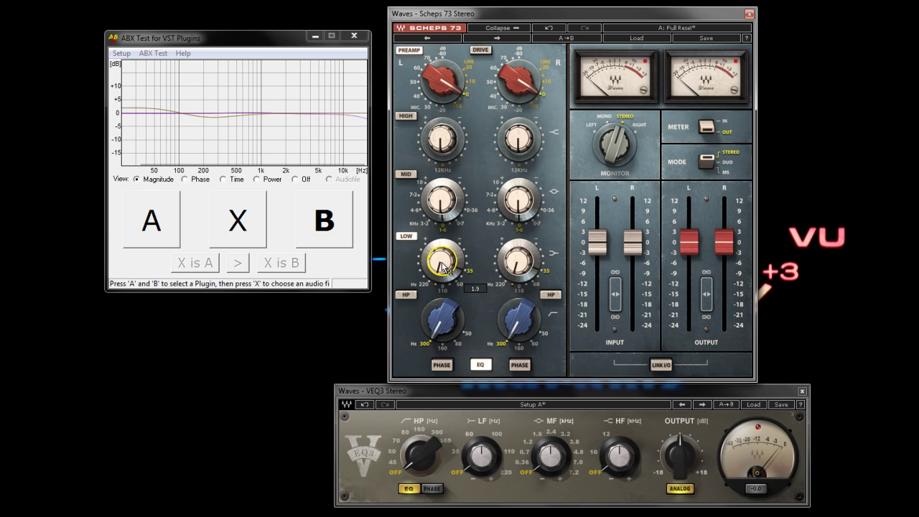
pyautogui.scroll(1, 444, 269)
pyautogui.scroll(-2, 444, 268)
pyautogui.scroll(-1, 444, 270)
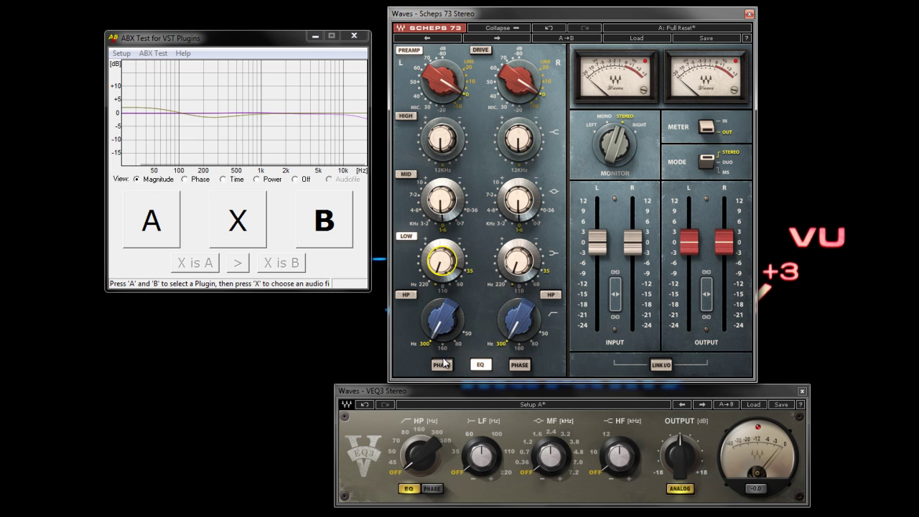
# Set the VEQ3 low-frequency band to 35 Hz and adjust its gain to match the Scheps 73 curve.
pyautogui.click(459, 455)
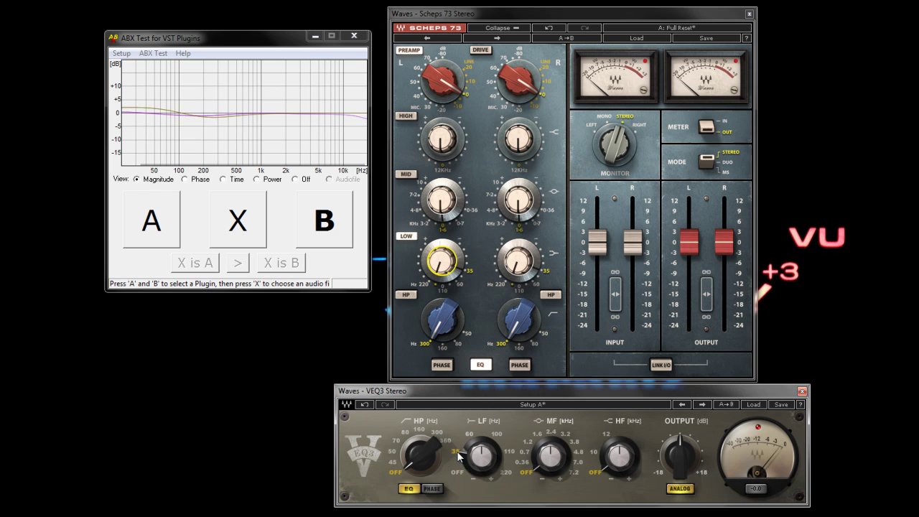
pyautogui.scroll(5, 483, 459)
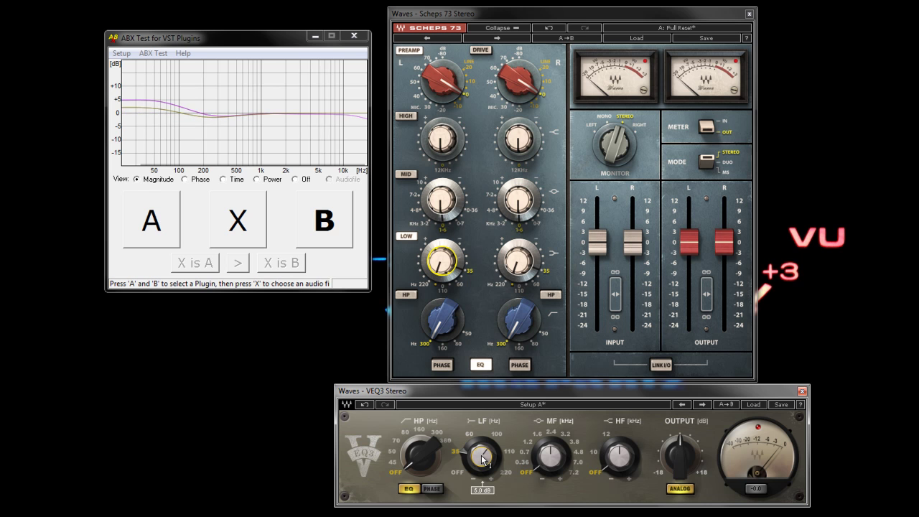
pyautogui.moveTo(483, 460); pyautogui.dragTo(488, 469)
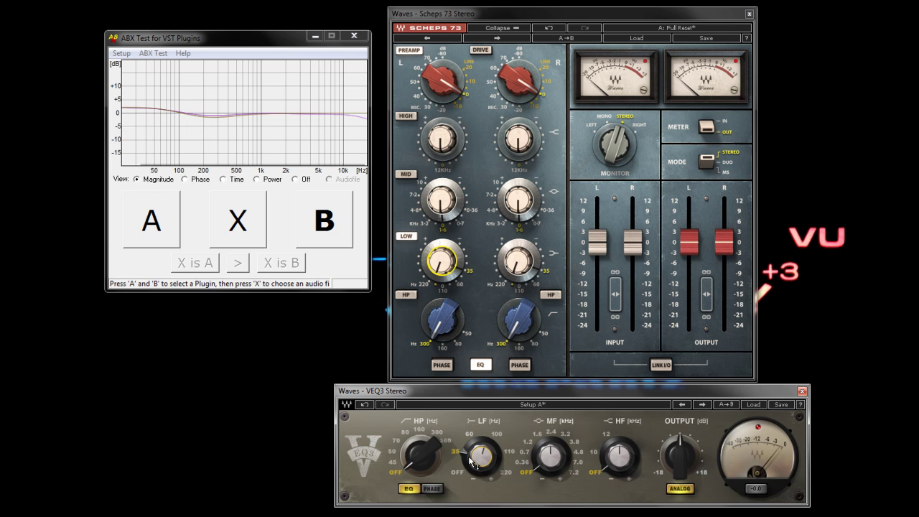
# Raise the low-band boost to about 8 dB on the VEQ3 and match it on the Scheps 73.
pyautogui.moveTo(482, 460); pyautogui.dragTo(473, 413)
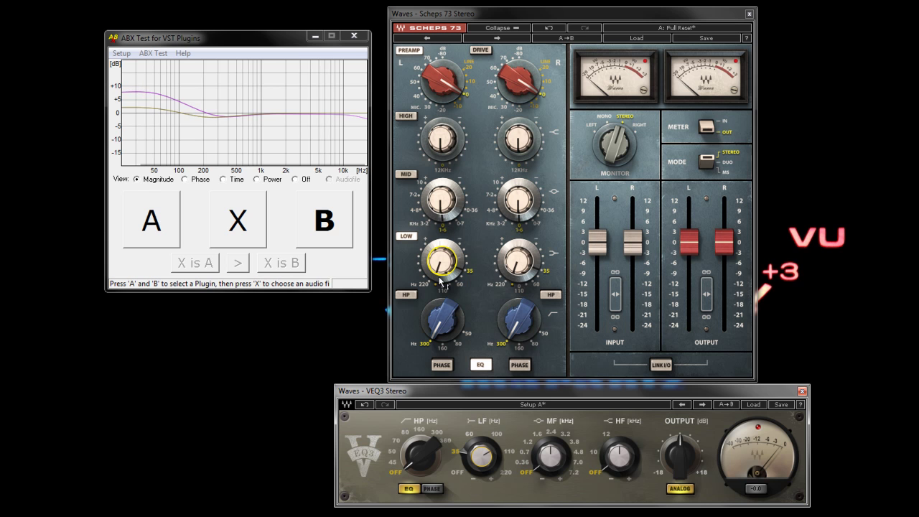
pyautogui.moveTo(445, 276); pyautogui.dragTo(428, 234)
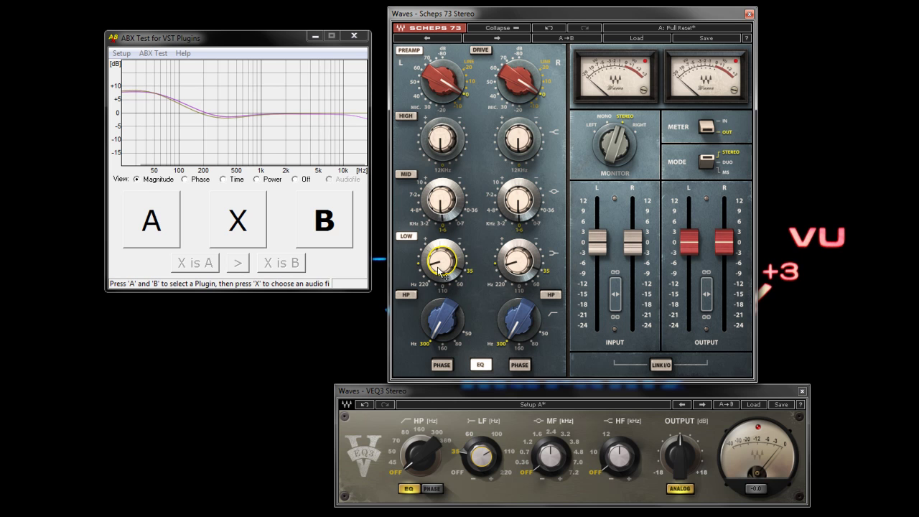
# Return the Scheps 73 low-band gain to zero and switch off its preamp and the VEQ3's Analog mode.
pyautogui.moveTo(440, 266)
pyautogui.scroll(-5, 440, 265)
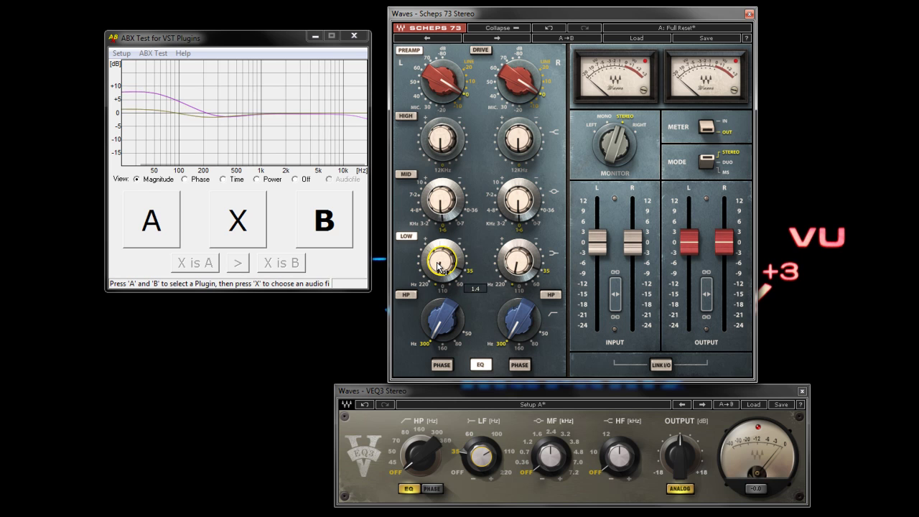
pyautogui.moveTo(440, 267); pyautogui.dragTo(449, 284)
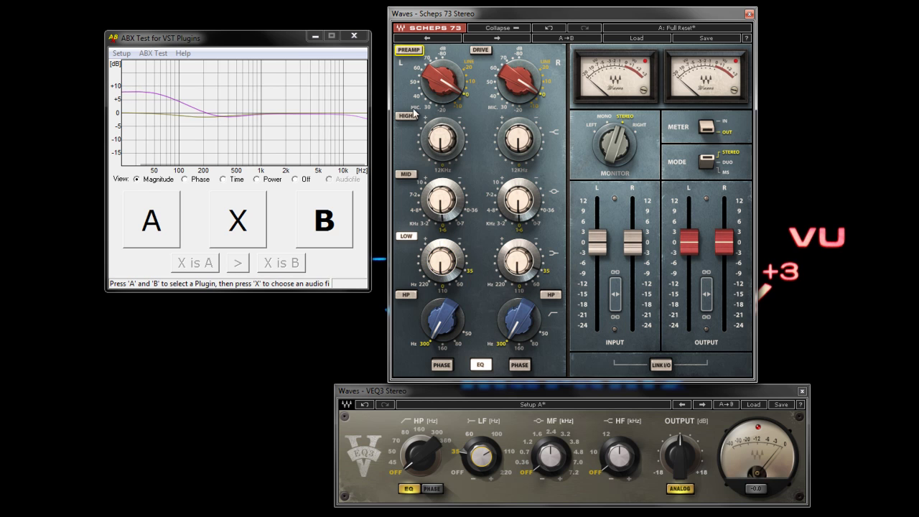
pyautogui.click(680, 491)
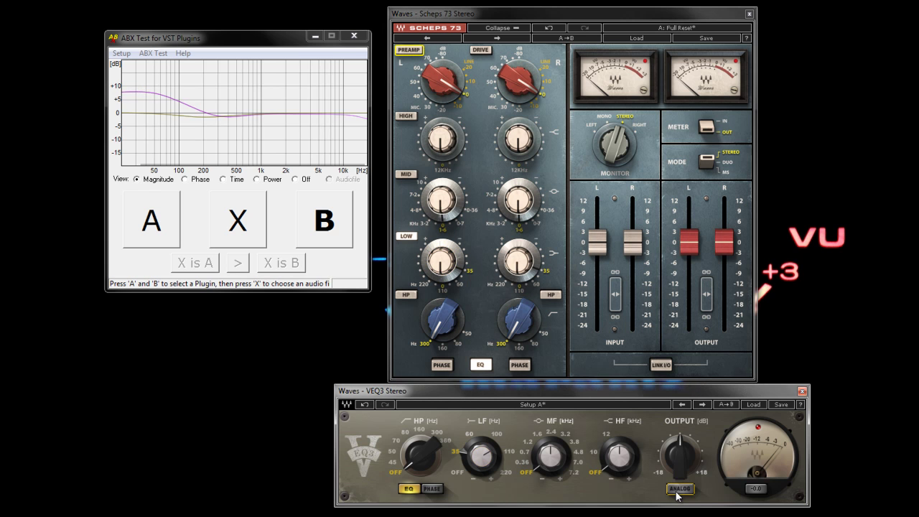
# Raise the Scheps 73 low-band gain to 8.0 dB to match the VEQ3's low-frequency boost.
pyautogui.moveTo(439, 276); pyautogui.dragTo(446, 273)
pyautogui.scroll(4, 445, 273)
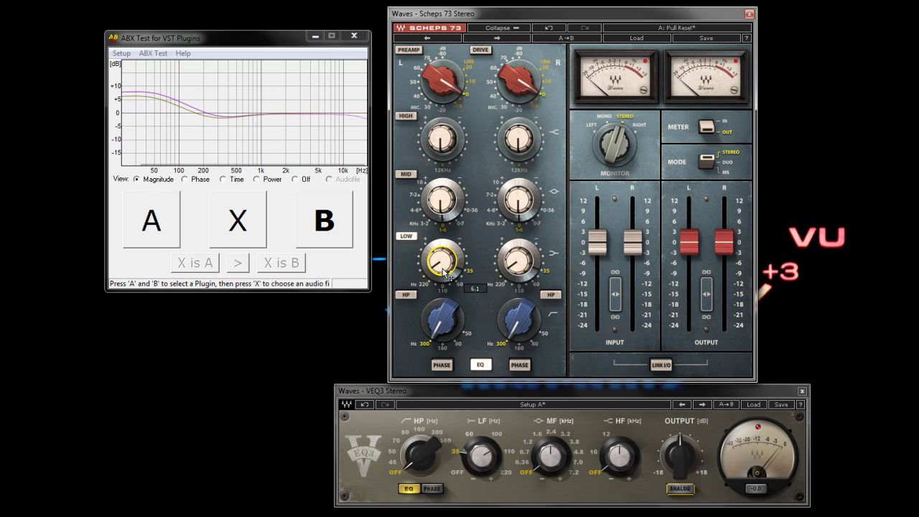
pyautogui.scroll(-1, 445, 273)
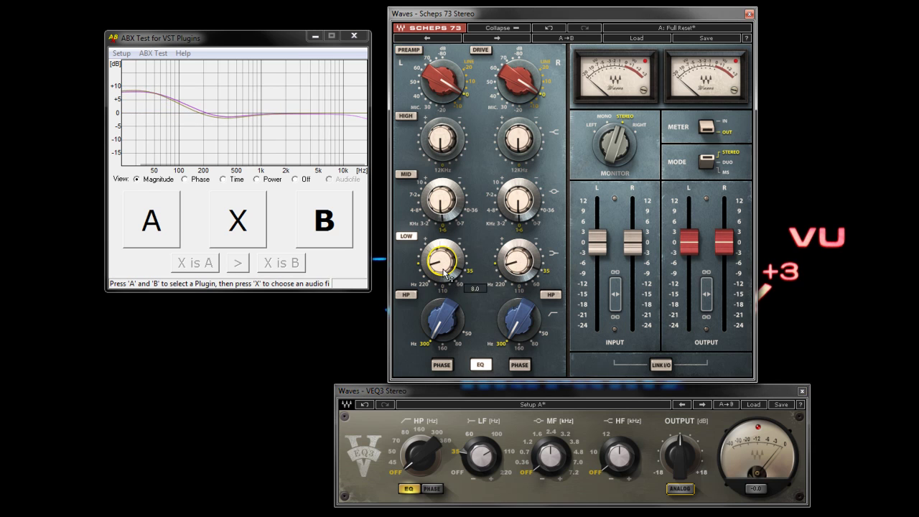
pyautogui.click(482, 462)
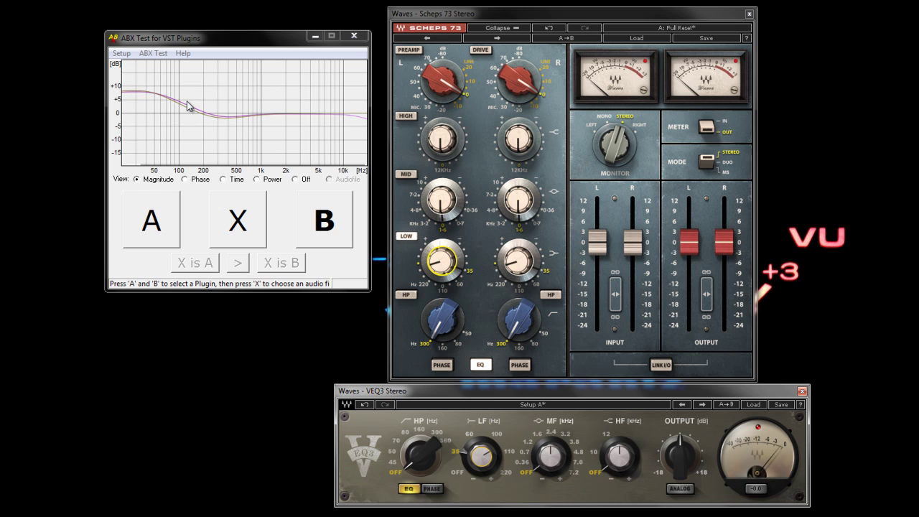
# Step the low-band frequency of the Scheps 73 and VEQ3 through 60, 110 and 220 Hz, comparing their boost curves.
pyautogui.click(462, 283)
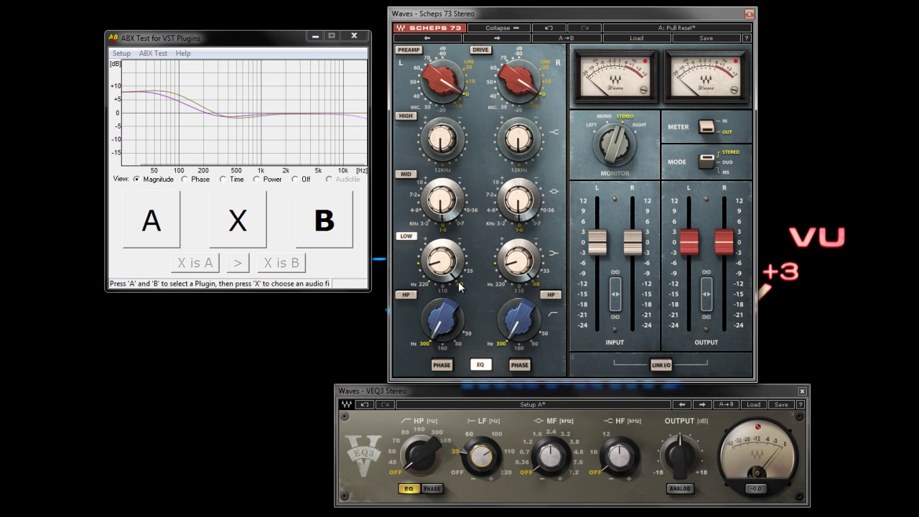
pyautogui.click(469, 432)
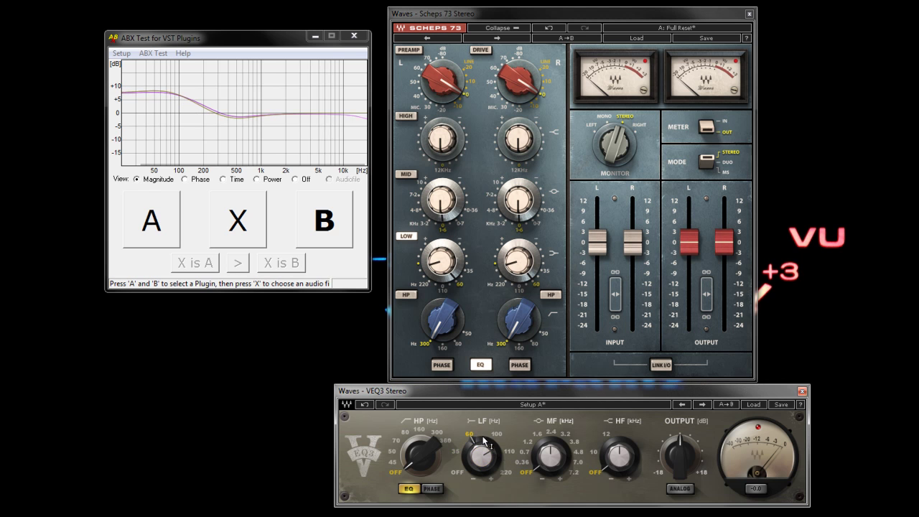
pyautogui.click(498, 436)
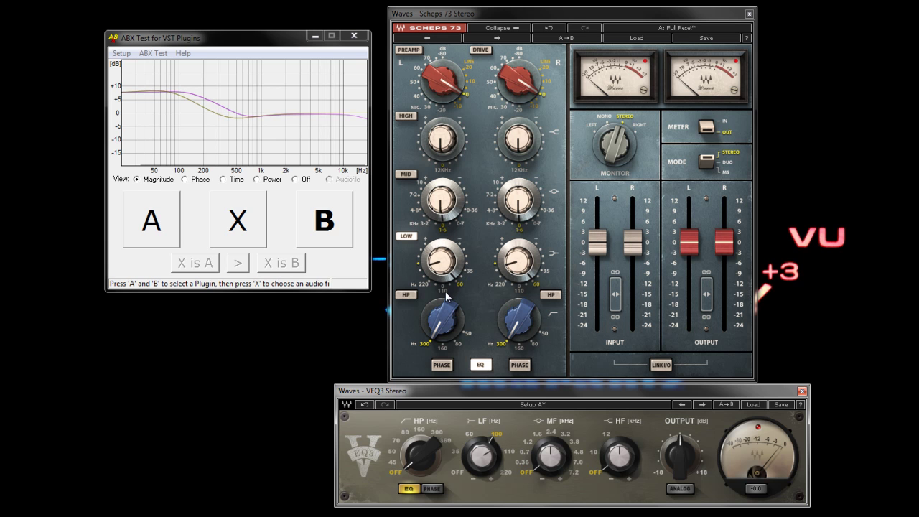
pyautogui.click(512, 458)
pyautogui.click(442, 294)
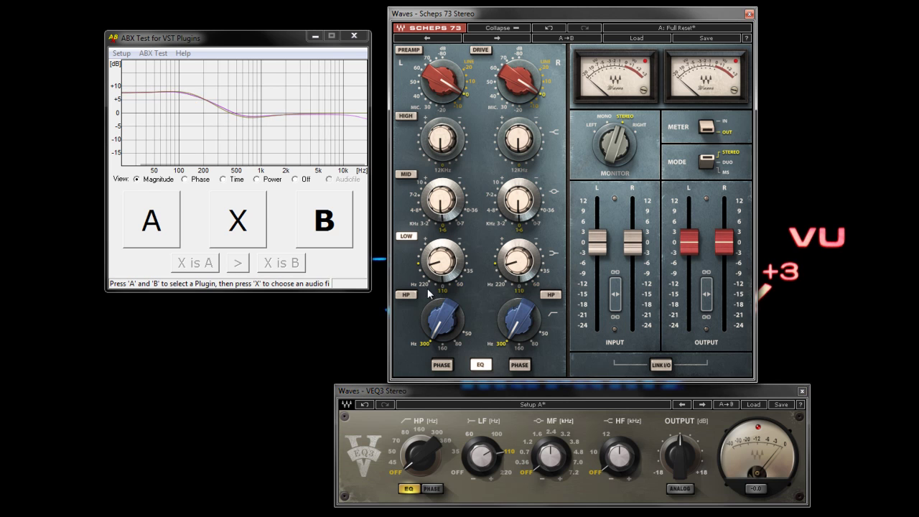
pyautogui.click(426, 284)
pyautogui.click(506, 472)
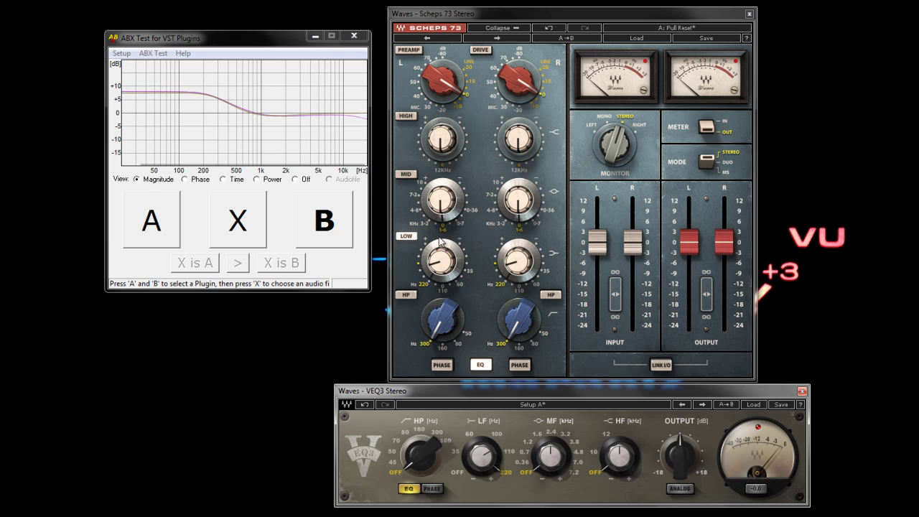
# Try the Scheps 73 with its mid band on and low band off, and restore both band switches.
pyautogui.click(406, 175)
pyautogui.click(408, 237)
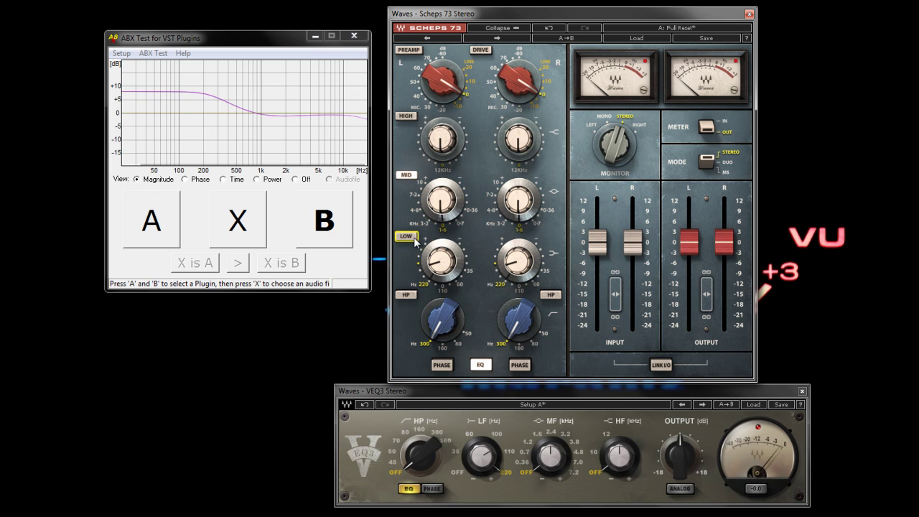
pyautogui.click(406, 176)
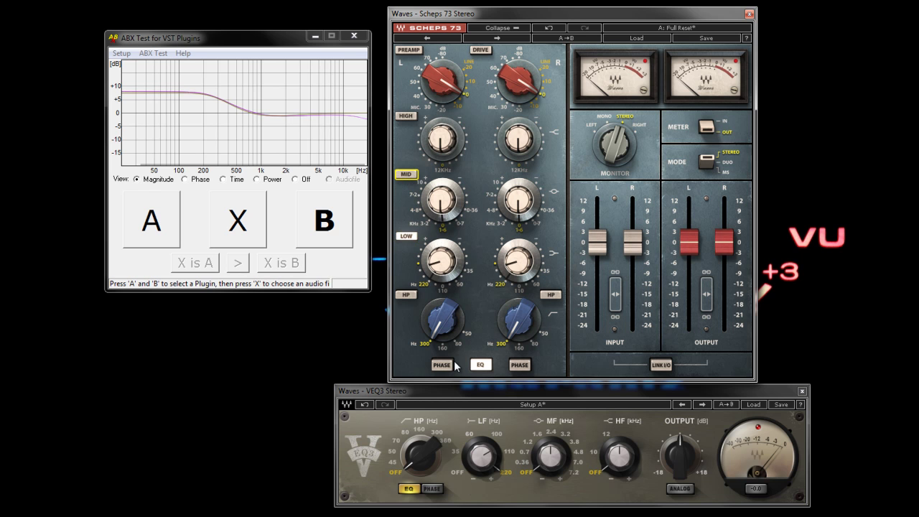
# Turn the VEQ3 low-frequency gain down to a cut of about 8 dB.
pyautogui.click(483, 465)
pyautogui.scroll(-10, 483, 460)
pyautogui.scroll(4, 481, 459)
pyautogui.moveTo(472, 450); pyautogui.dragTo(476, 475)
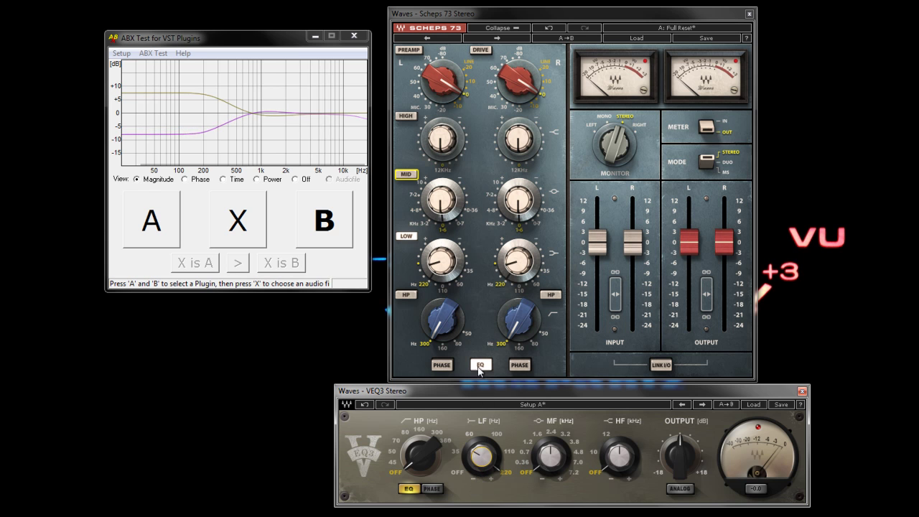
# Lower the Scheps 73 low-band gain to match the VEQ3's cut of about 8 dB.
pyautogui.click(441, 271)
pyautogui.scroll(4, 440, 273)
pyautogui.scroll(-12, 440, 270)
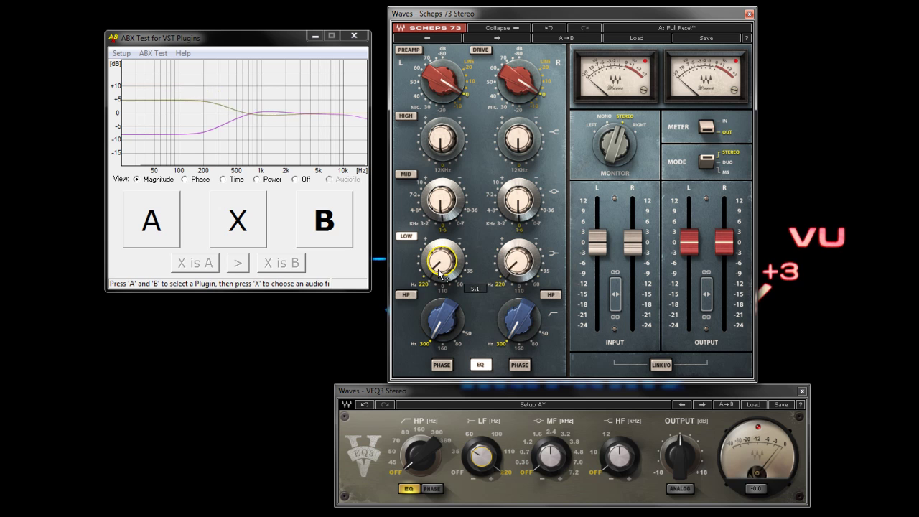
pyautogui.moveTo(436, 267); pyautogui.dragTo(443, 207)
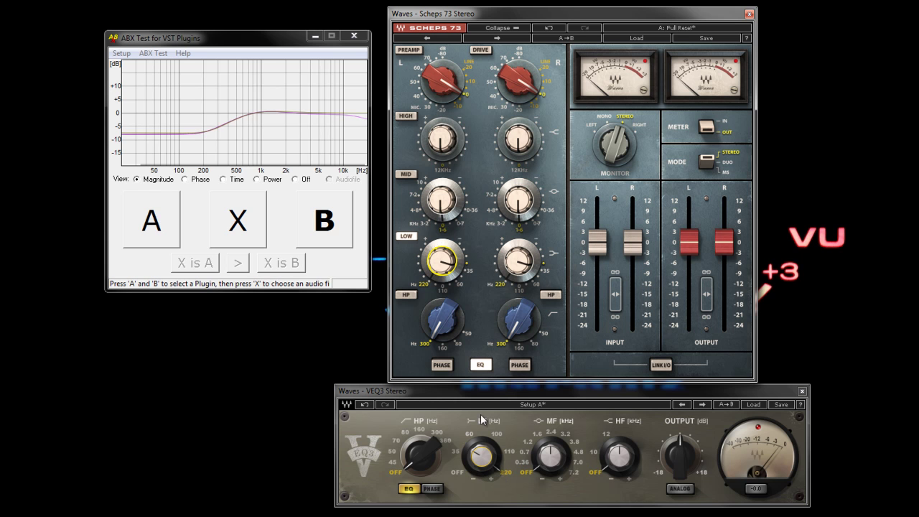
# Step the low-band cut on both equalizers through 35, 60, 110 and 220 Hz to compare their curves.
pyautogui.click(468, 276)
pyautogui.click(459, 456)
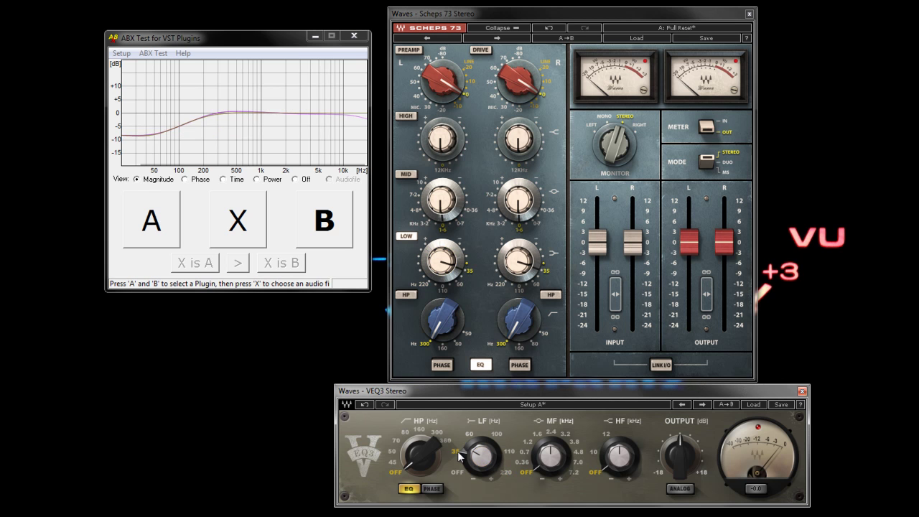
pyautogui.click(461, 285)
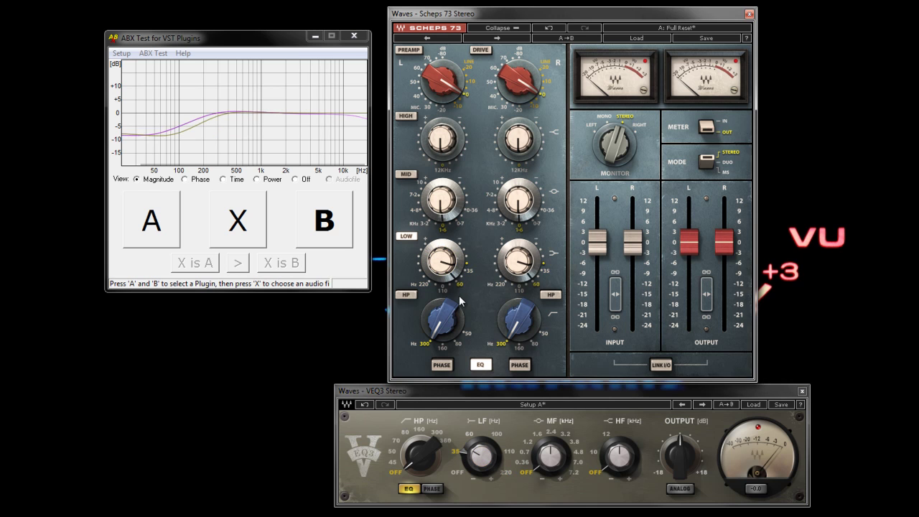
pyautogui.click(469, 434)
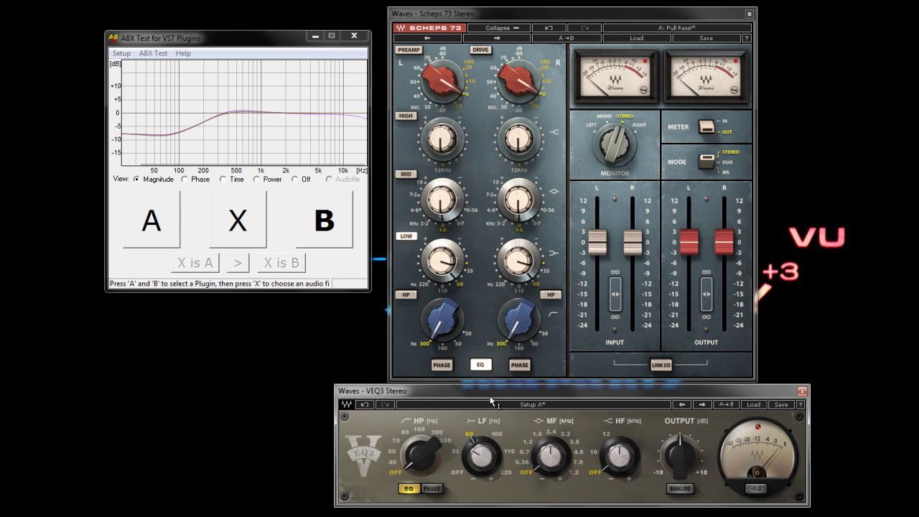
pyautogui.click(443, 291)
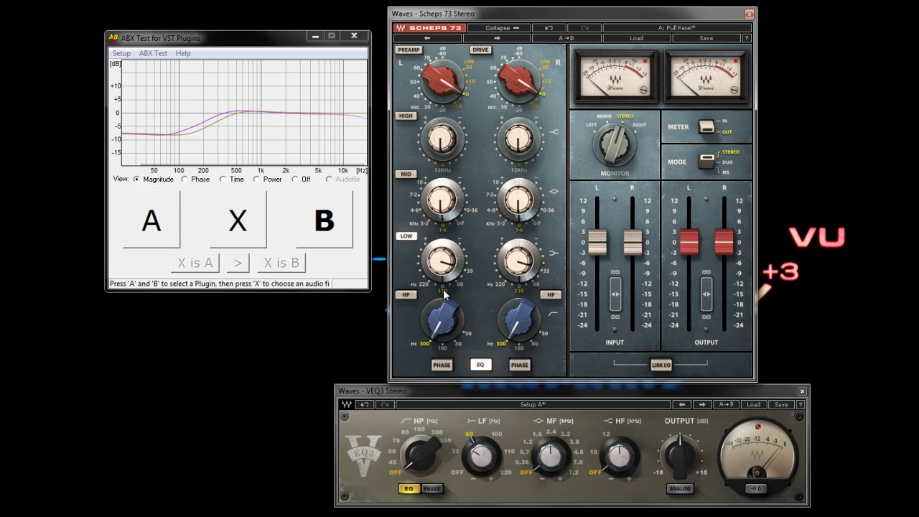
pyautogui.click(510, 452)
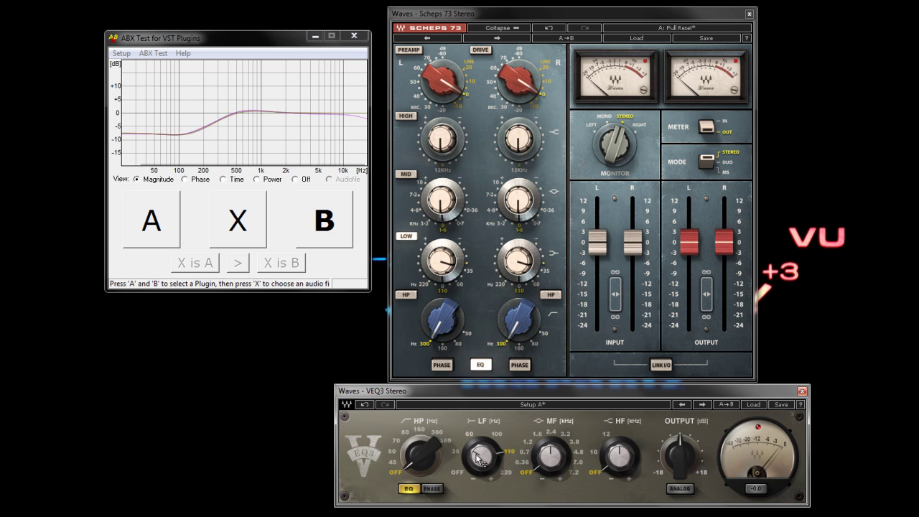
pyautogui.click(504, 472)
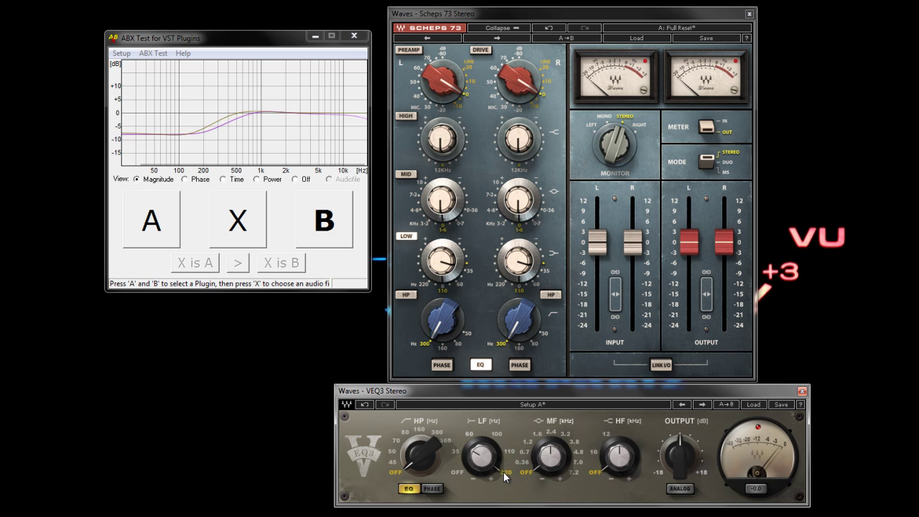
pyautogui.click(423, 284)
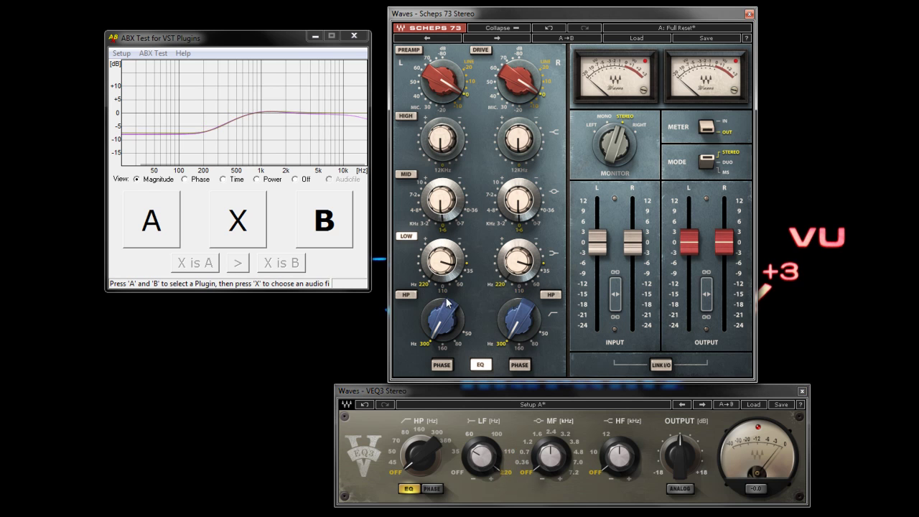
# Boost the mid band by about 8 dB at 1.6 kHz on both equalizers and switch off the VEQ3 low band.
pyautogui.moveTo(459, 309)
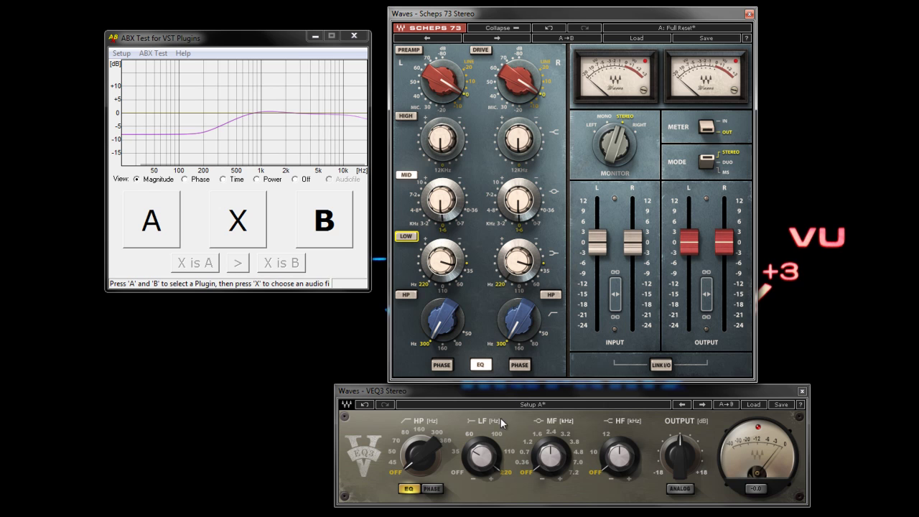
pyautogui.moveTo(538, 435); pyautogui.dragTo(543, 394)
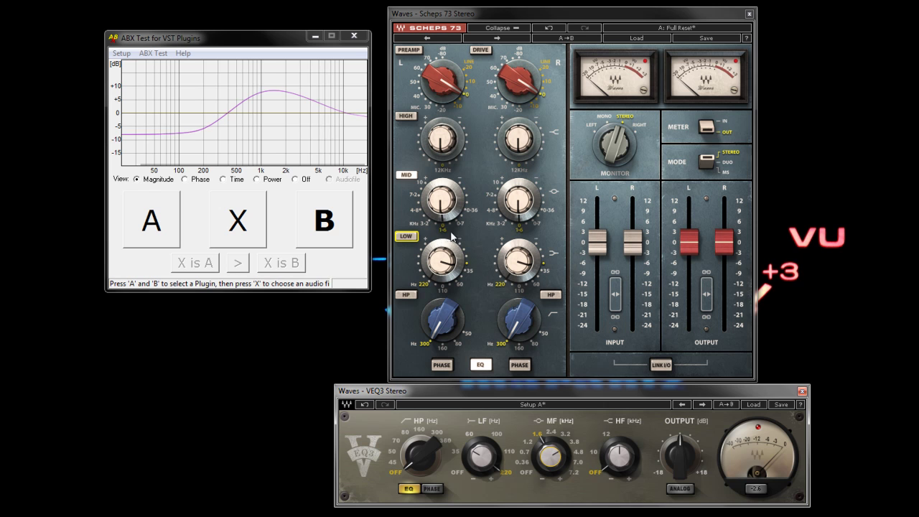
pyautogui.click(442, 205)
pyautogui.scroll(5, 442, 206)
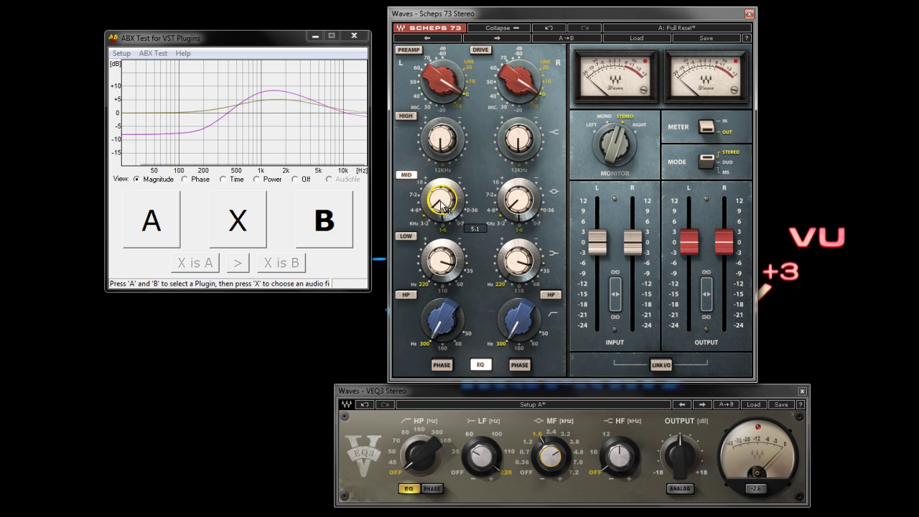
pyautogui.scroll(1, 442, 206)
pyautogui.click(456, 472)
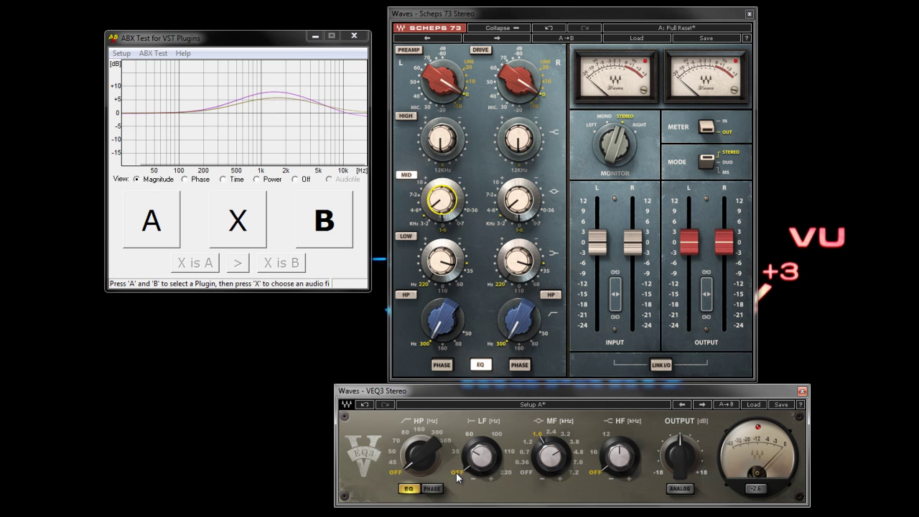
pyautogui.click(441, 206)
pyautogui.scroll(4, 441, 207)
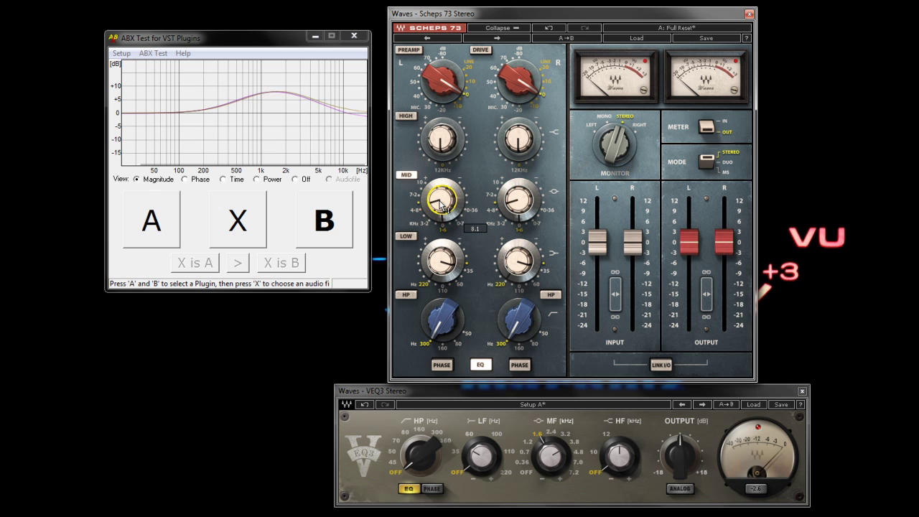
pyautogui.scroll(-2, 441, 205)
# Compare the Scheps 73 curve with its mid band bypassed, and set both equalizers to a mid-band cut of about 8 dB.
pyautogui.click(410, 177)
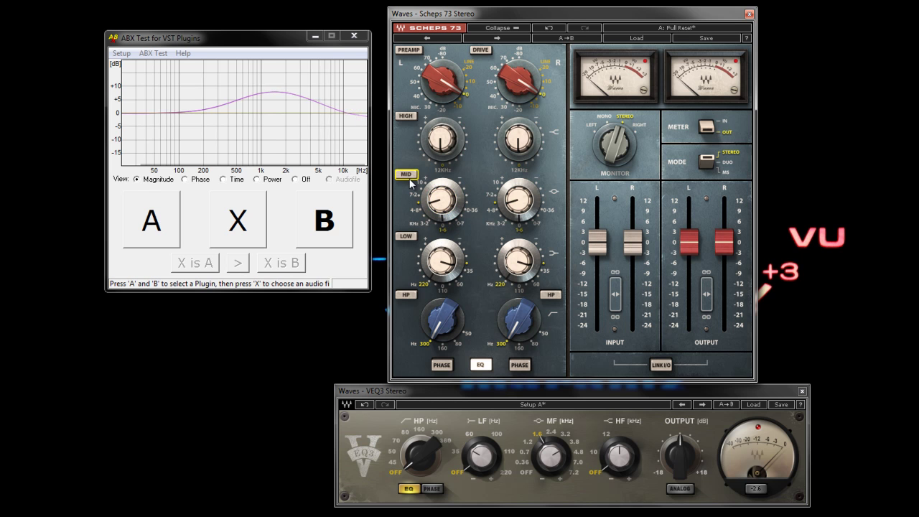
pyautogui.click(408, 175)
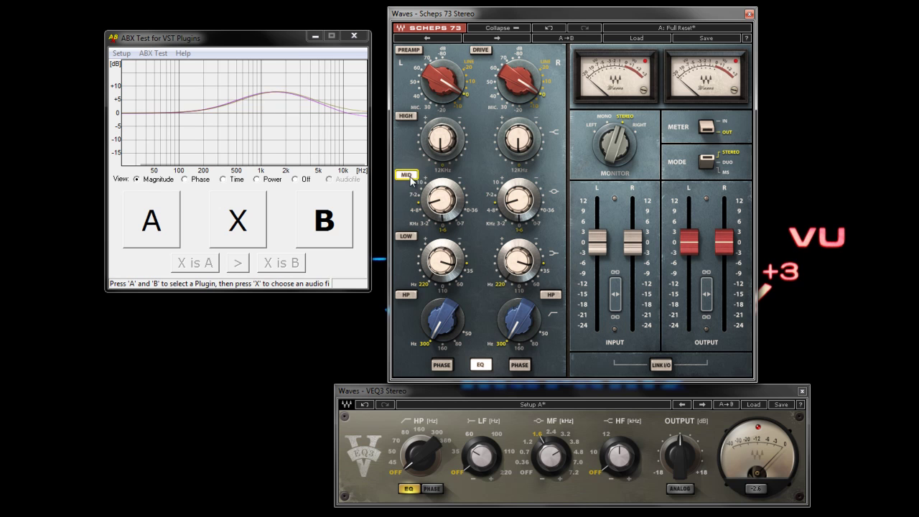
pyautogui.moveTo(446, 213); pyautogui.dragTo(444, 209)
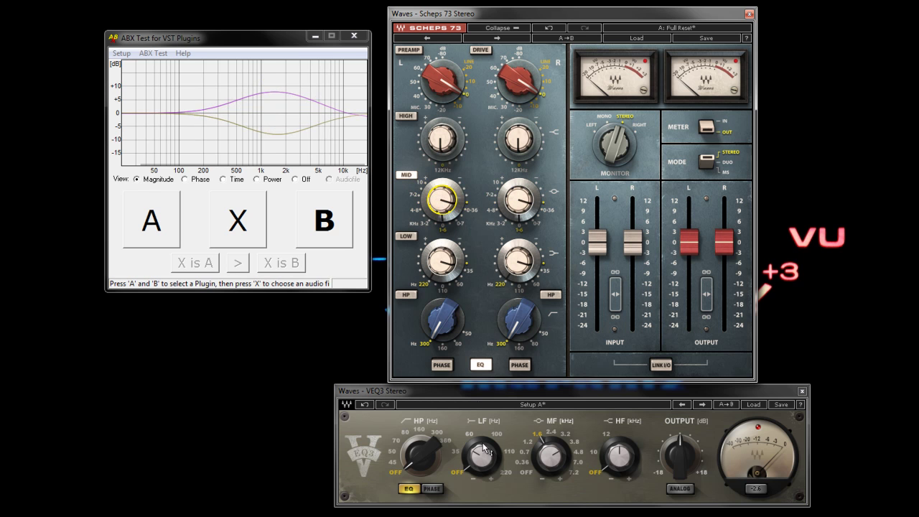
pyautogui.click(546, 463)
pyautogui.moveTo(546, 463); pyautogui.dragTo(546, 463)
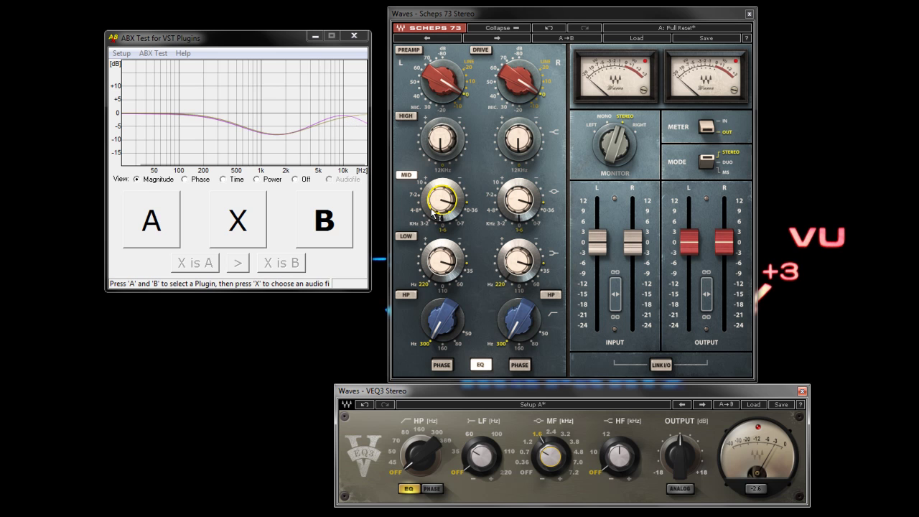
# Switch off the mid band on both equalizers and turn on the Scheps 73 high band.
pyautogui.moveTo(436, 211)
pyautogui.click(484, 363)
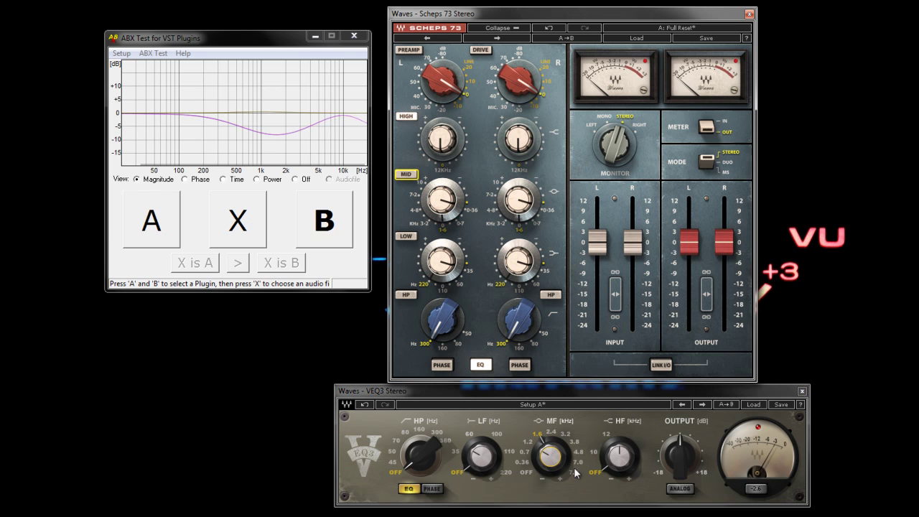
pyautogui.click(526, 472)
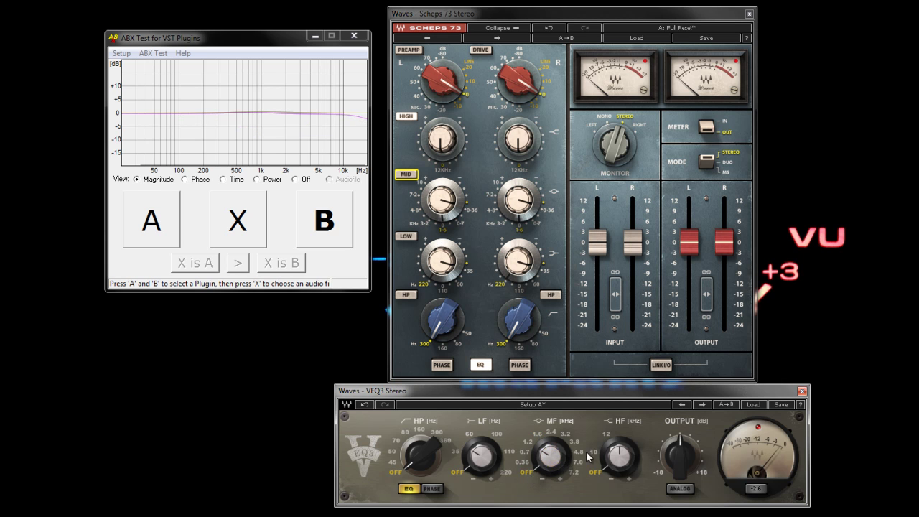
# Set the VEQ3 high-frequency band to 12 kHz with a gain of 8.0 dB.
pyautogui.moveTo(605, 464); pyautogui.dragTo(627, 467)
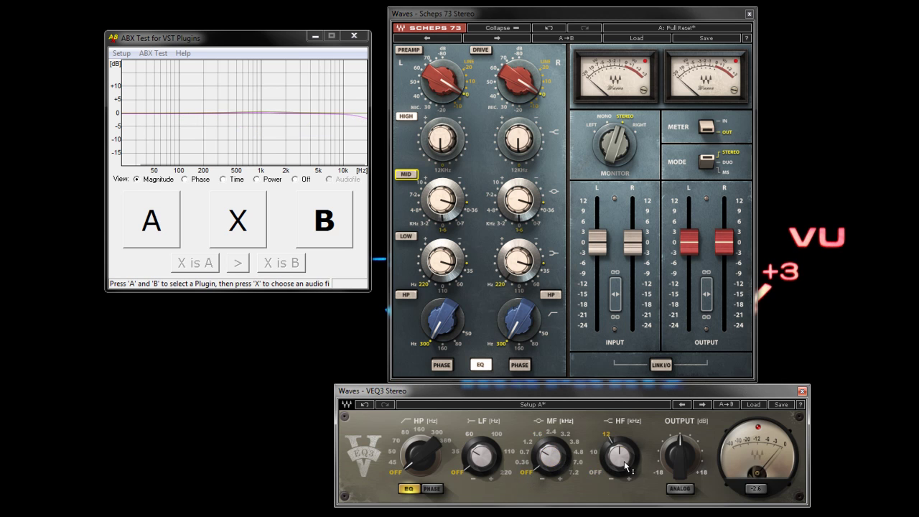
pyautogui.scroll(3, 627, 467)
pyautogui.scroll(-1, 626, 466)
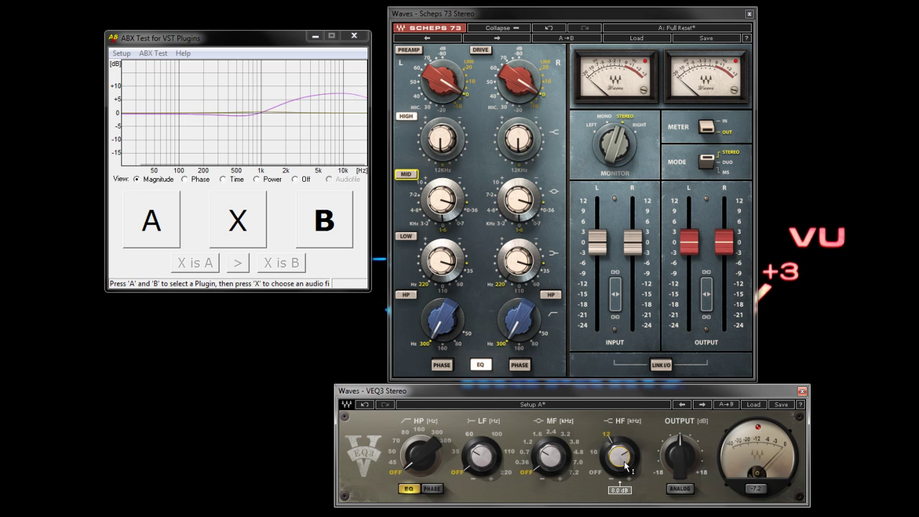
# Raise the Scheps 73 high-band gain to match the VEQ3's high-frequency boost curve.
pyautogui.click(526, 142)
pyautogui.scroll(7, 526, 141)
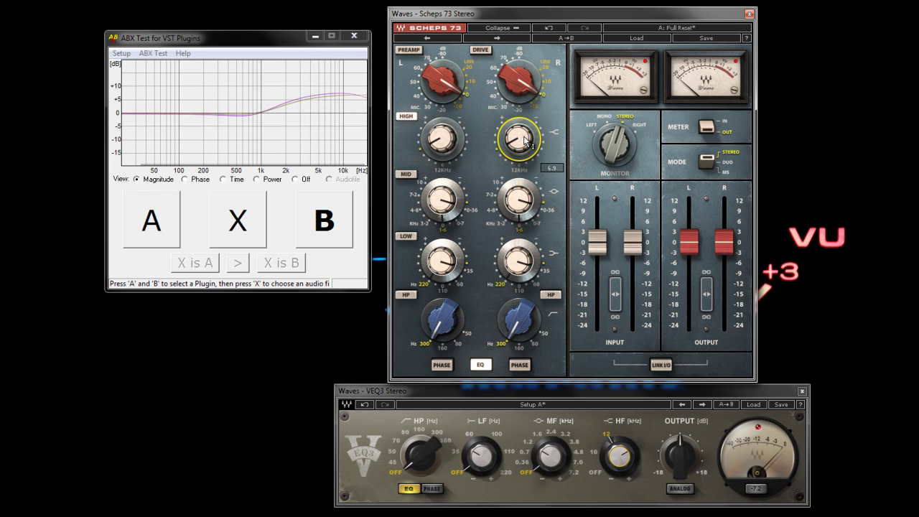
pyautogui.moveTo(526, 141); pyautogui.dragTo(526, 125)
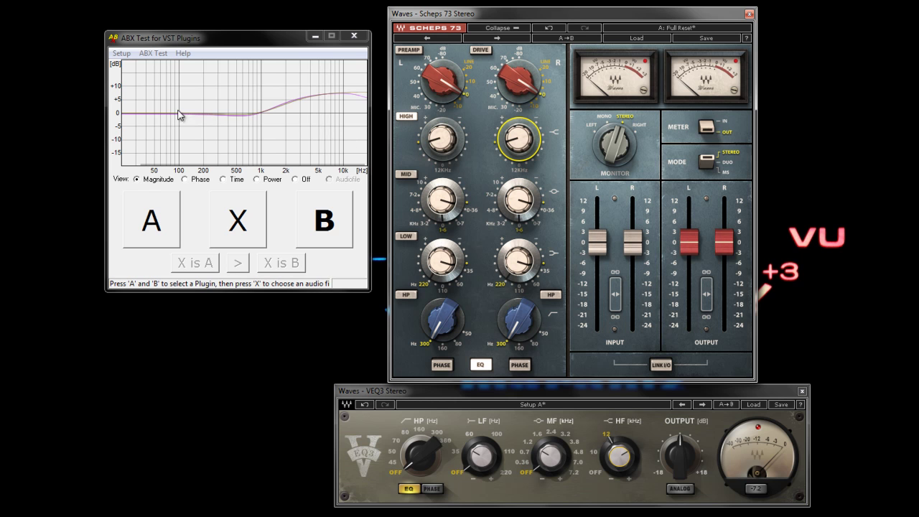
# Examine the phase and time responses of the two equalizers in the ABX Test analyzer.
pyautogui.click(279, 44)
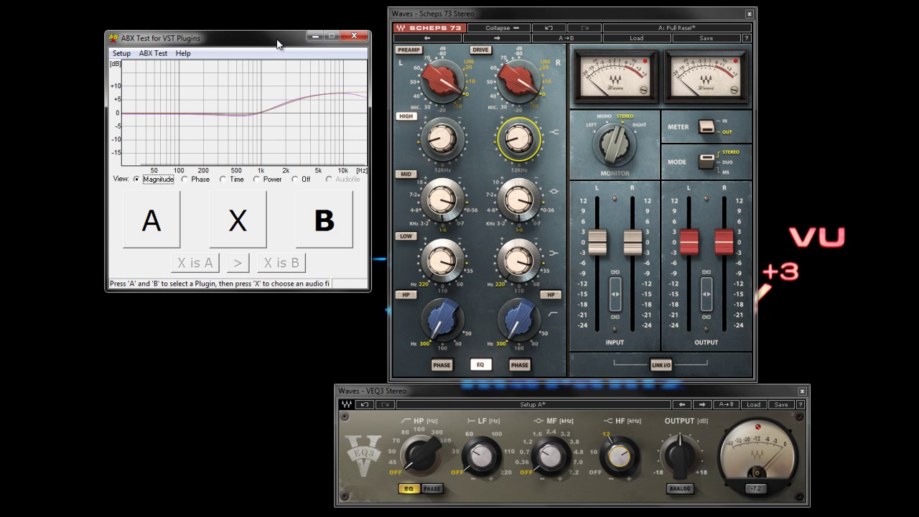
pyautogui.click(186, 181)
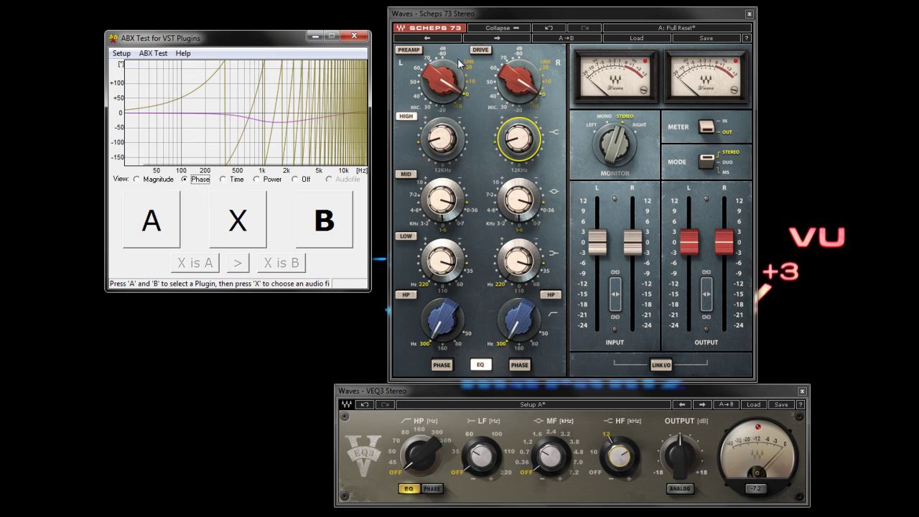
pyautogui.click(223, 180)
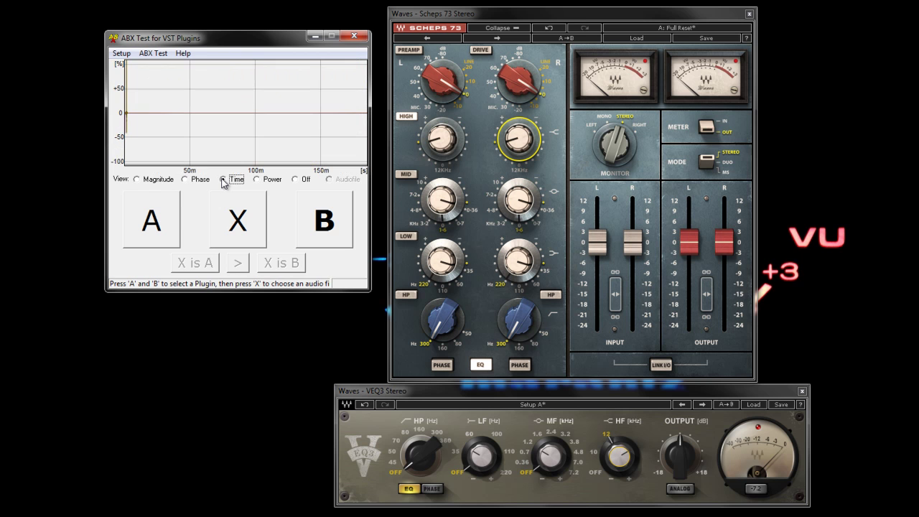
# Recheck the magnitude comparison and close ABX Test, then switch to VST Plugin Analyser from its program folder.
pyautogui.click(138, 180)
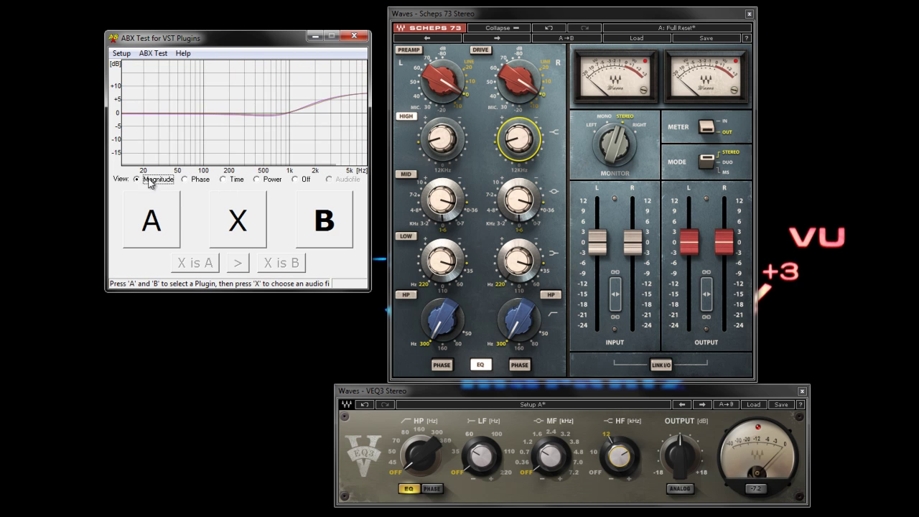
pyautogui.click(362, 37)
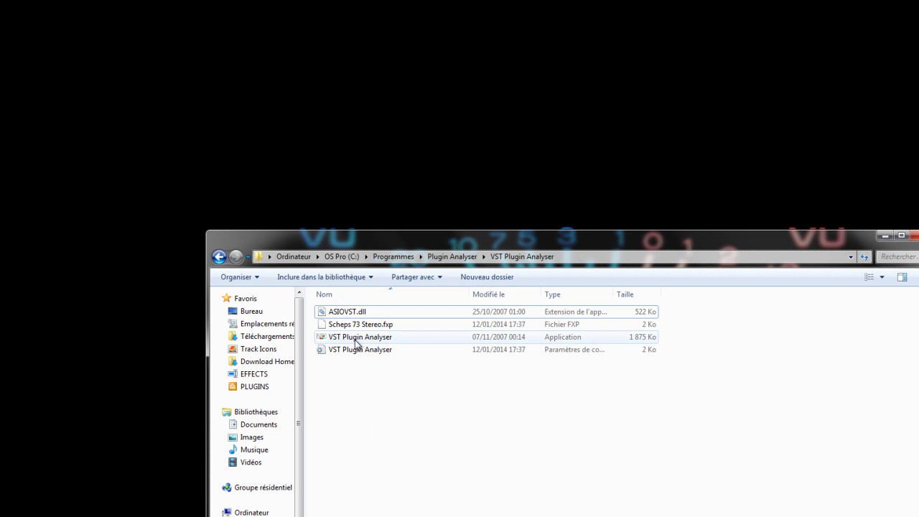
pyautogui.click(355, 337)
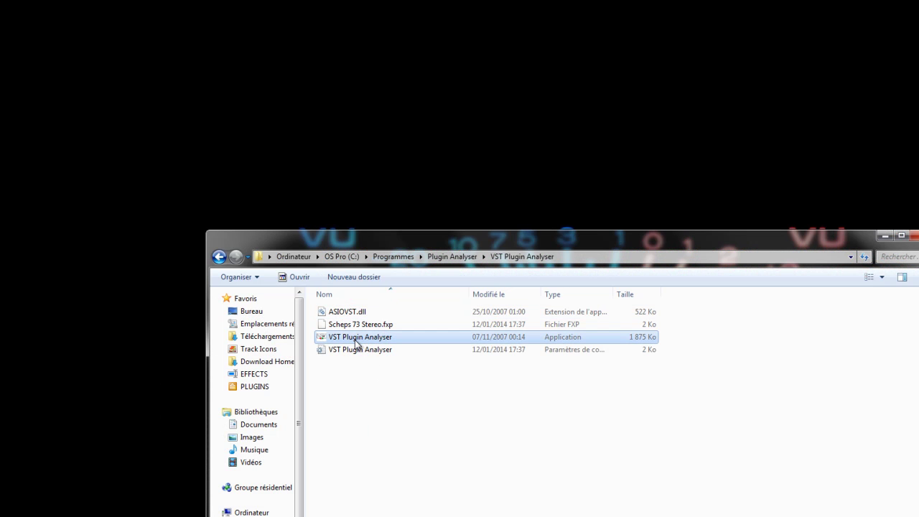
pyautogui.doubleClick(354, 338)
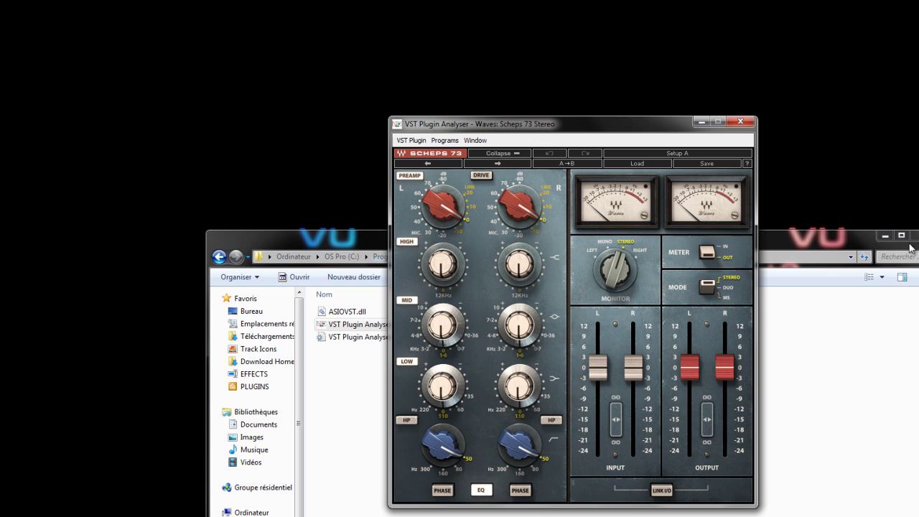
pyautogui.click(915, 236)
pyautogui.moveTo(542, 125); pyautogui.dragTo(324, 52)
# Run the Harmonic Distortion measurement on the Scheps 73 and arrange an enlarged spectrum plot beside the plugin.
pyautogui.click(193, 67)
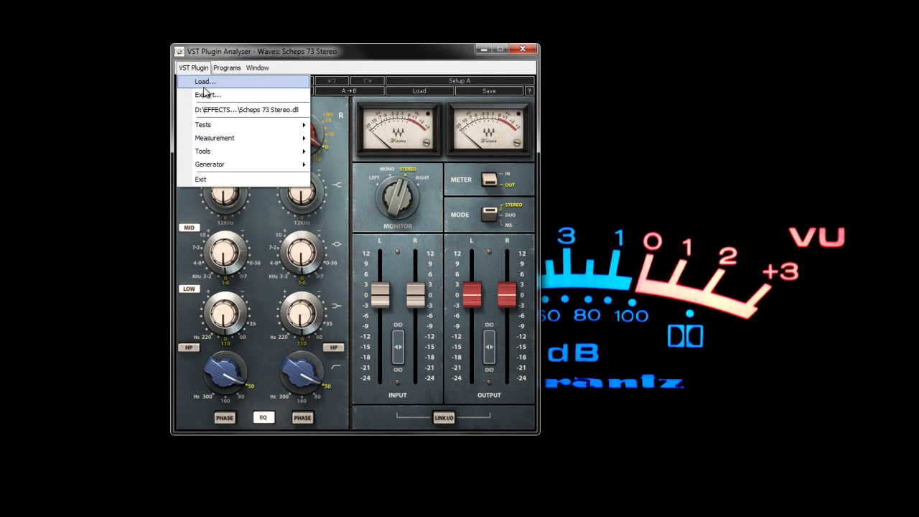
pyautogui.moveTo(242, 138)
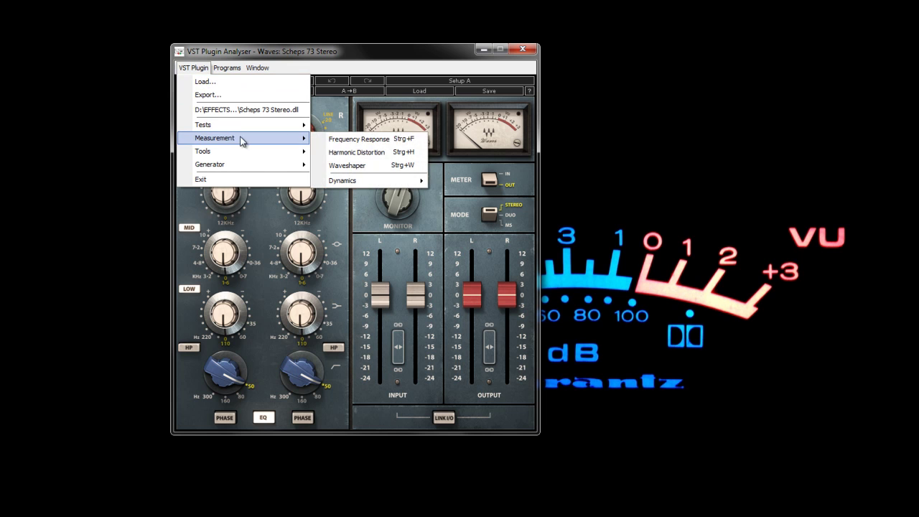
pyautogui.click(354, 152)
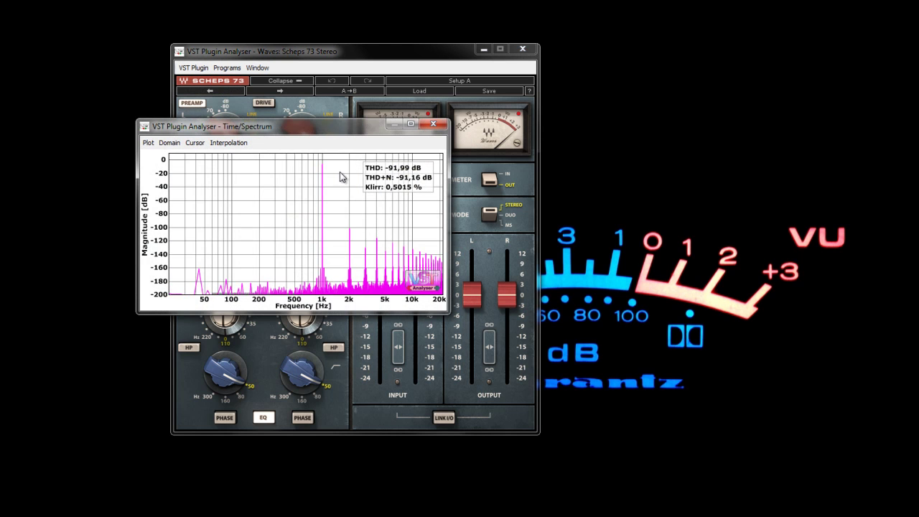
pyautogui.moveTo(321, 138); pyautogui.dragTo(591, 169)
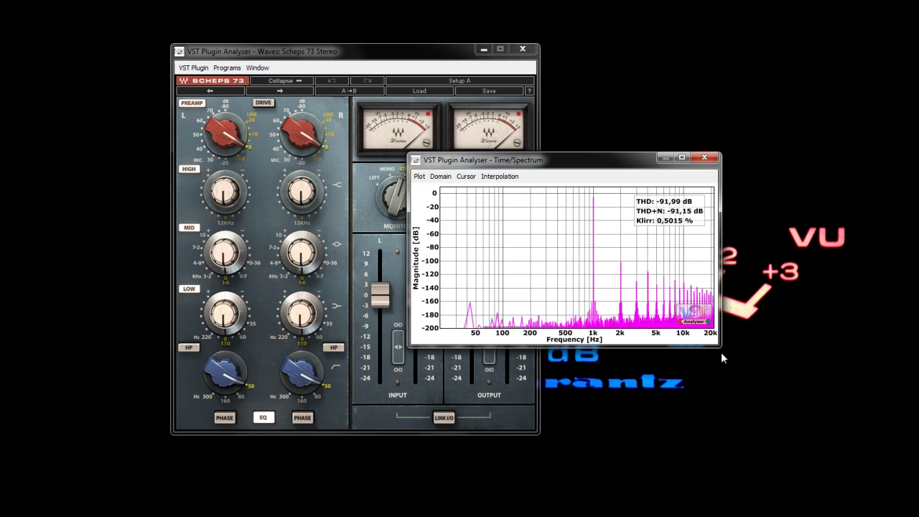
pyautogui.moveTo(726, 349); pyautogui.dragTo(918, 504)
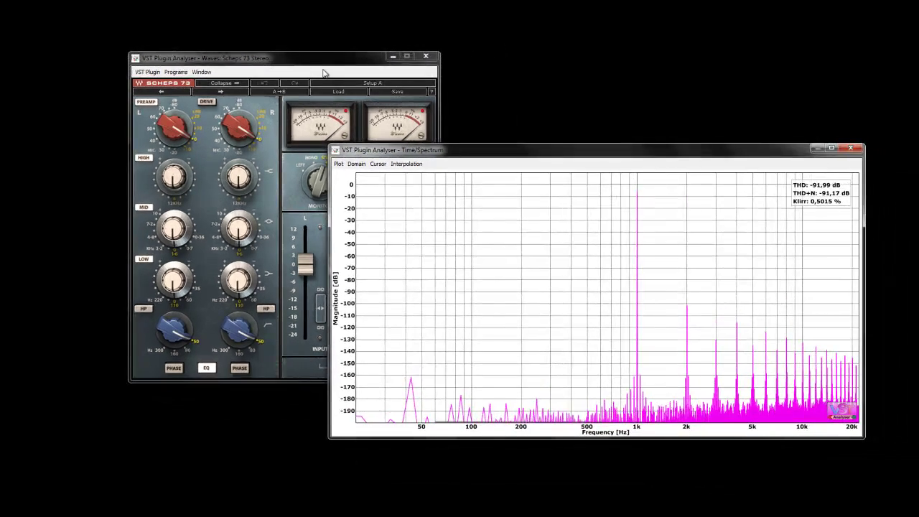
pyautogui.moveTo(323, 70); pyautogui.dragTo(204, 78)
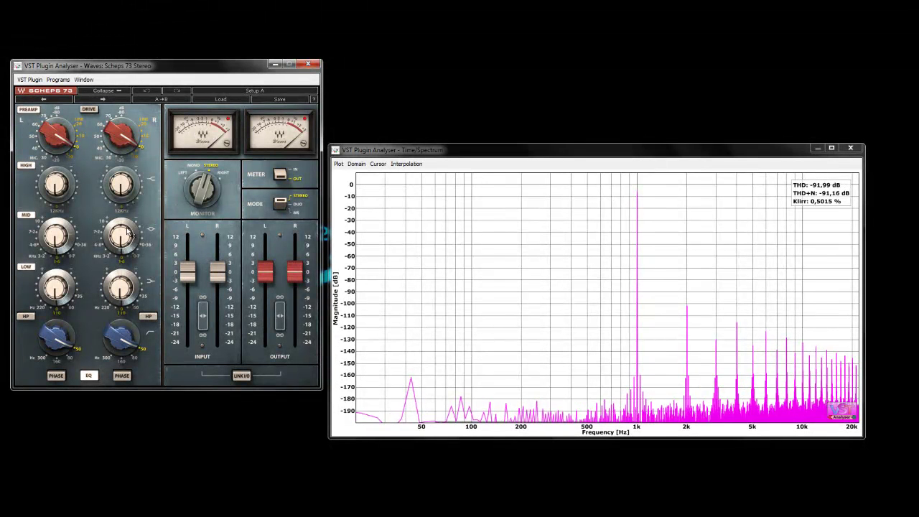
# Compare the Scheps 73 harmonic distortion with the preamp switched off and on.
pyautogui.click(27, 112)
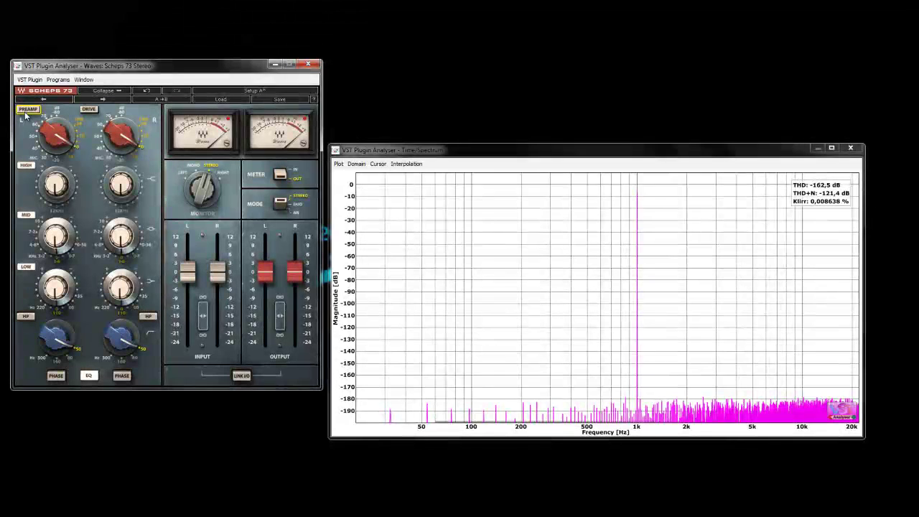
pyautogui.click(26, 114)
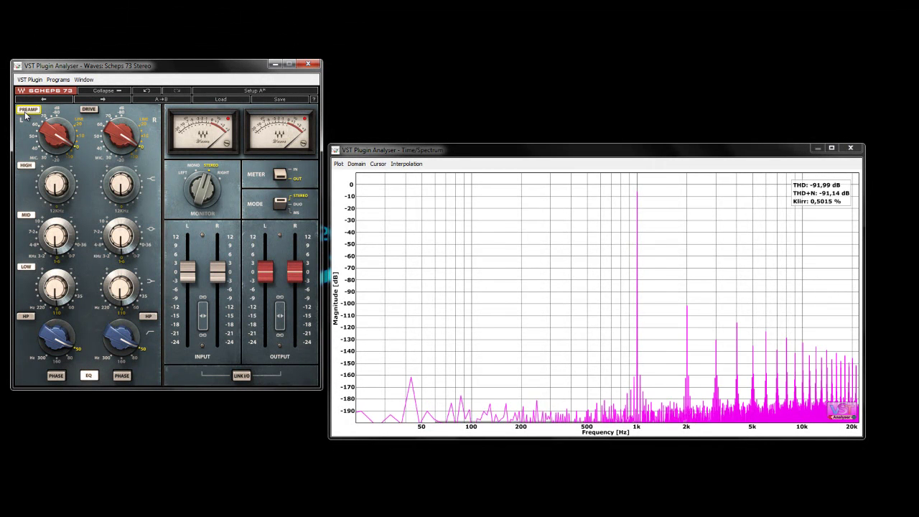
pyautogui.click(26, 113)
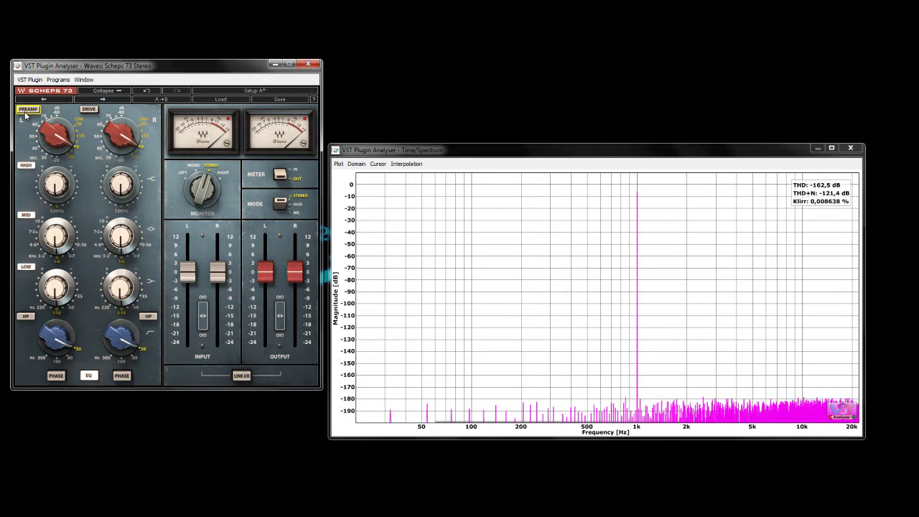
# Load the Full Reset factory preset and switch the preamp on to examine its harmonics.
pyautogui.click(226, 101)
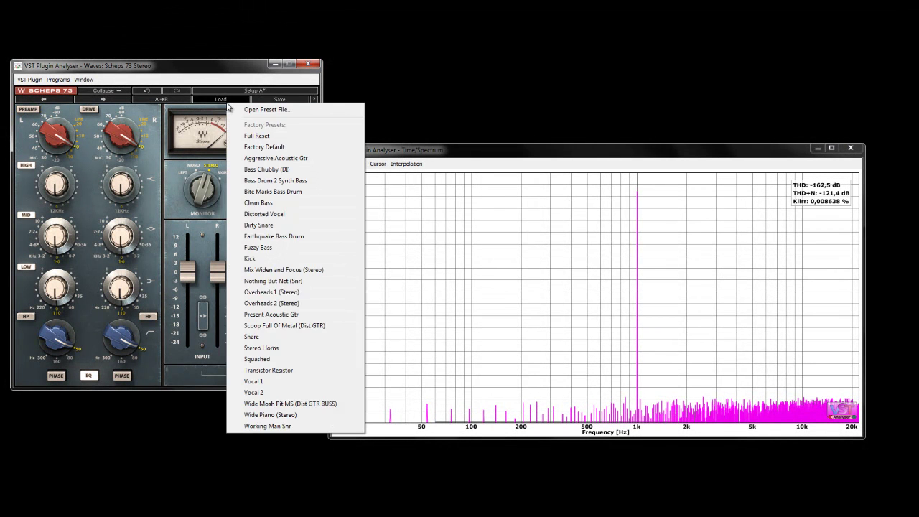
pyautogui.click(255, 136)
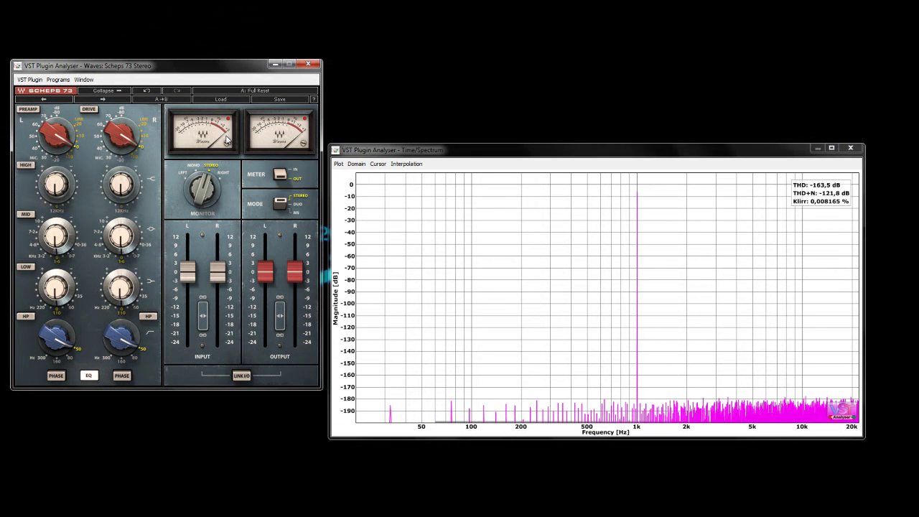
pyautogui.click(31, 112)
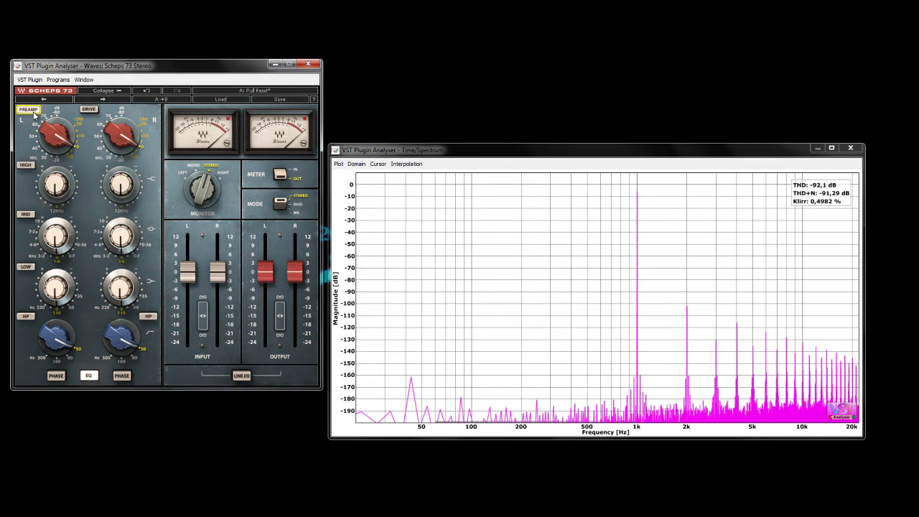
pyautogui.moveTo(58, 144); pyautogui.dragTo(57, 141)
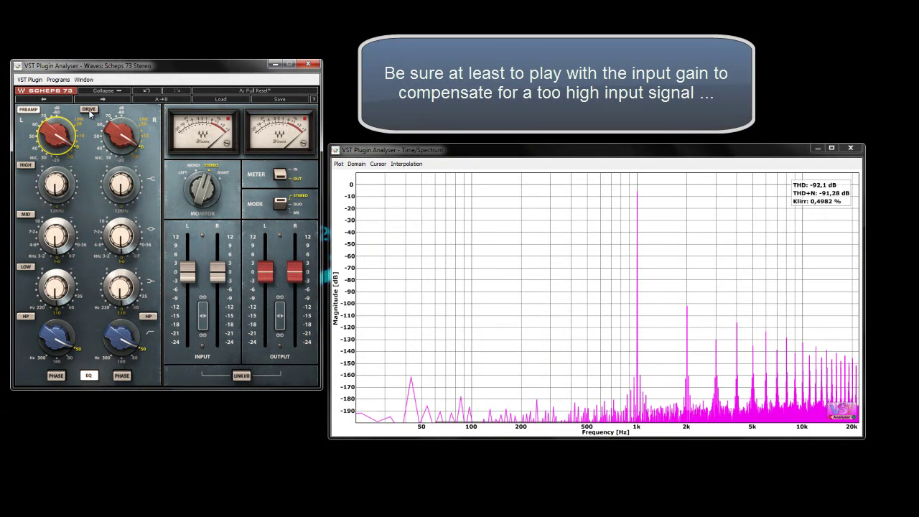
# Engage Drive with the preamp off and vary the drive gain to check its harmonics alone.
pyautogui.click(89, 110)
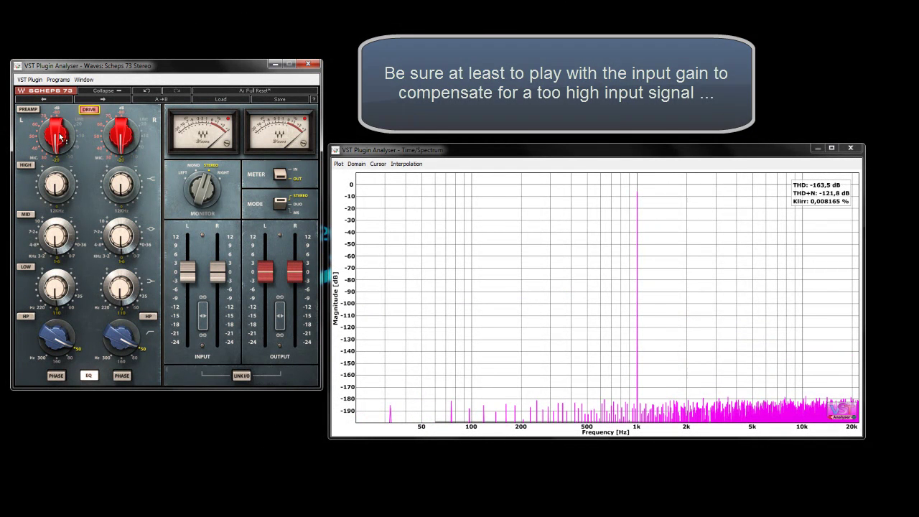
pyautogui.moveTo(58, 134); pyautogui.dragTo(62, 107)
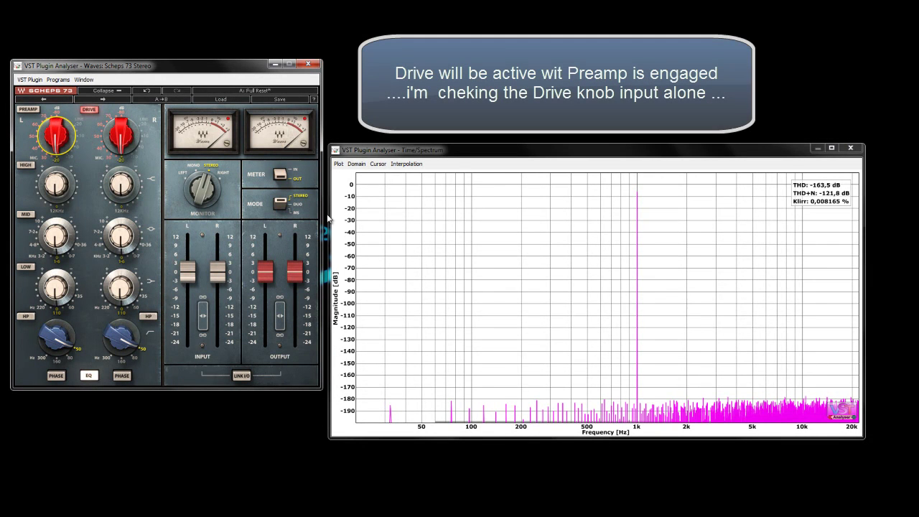
pyautogui.moveTo(62, 136); pyautogui.dragTo(45, 146)
# Compare the Drive distortion with the preamp on and off while varying the gain, leaving both Drive and preamp engaged.
pyautogui.click(85, 109)
pyautogui.click(29, 110)
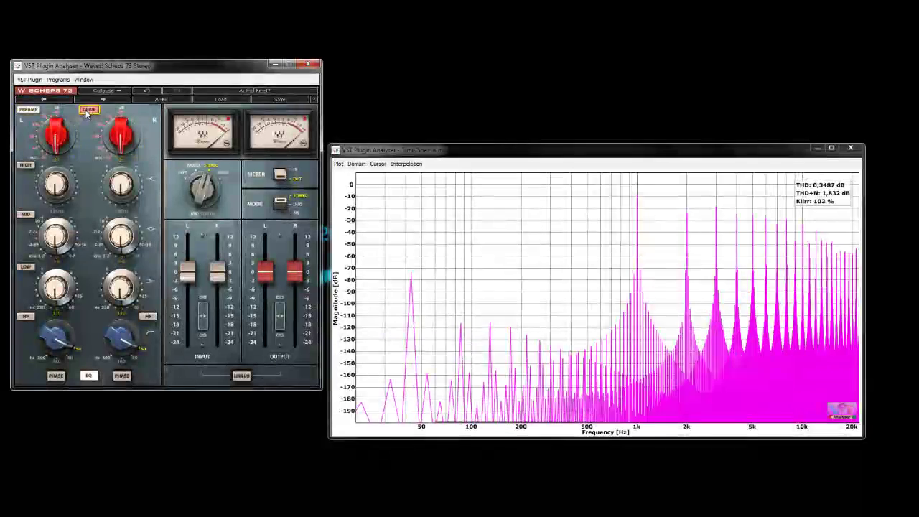
pyautogui.moveTo(57, 138); pyautogui.dragTo(58, 138)
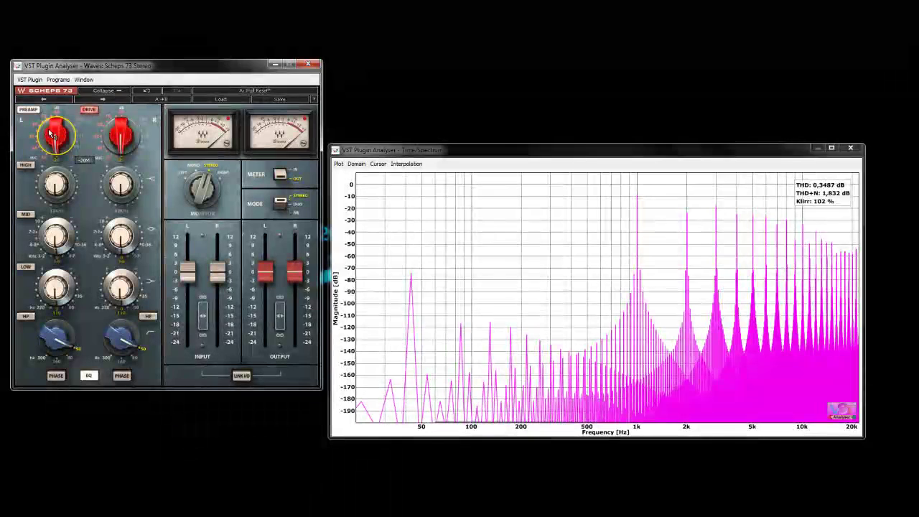
pyautogui.click(29, 112)
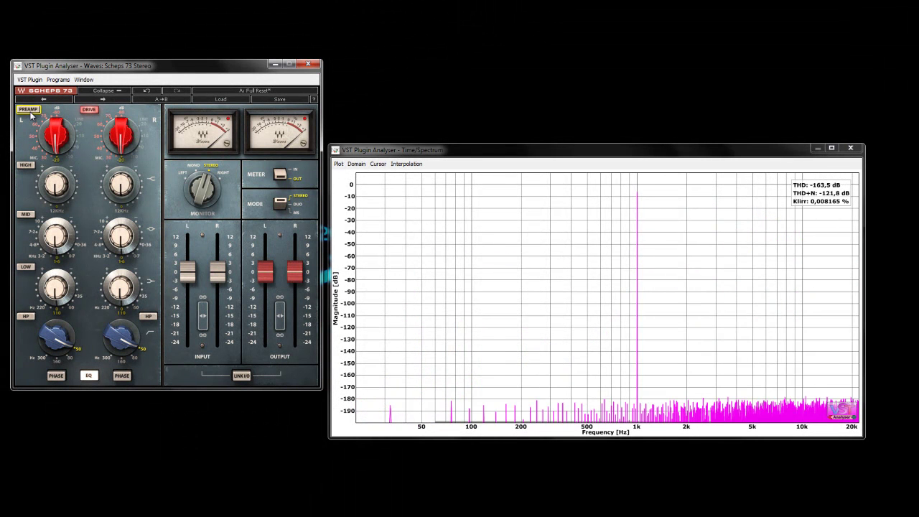
pyautogui.moveTo(63, 142); pyautogui.dragTo(62, 140)
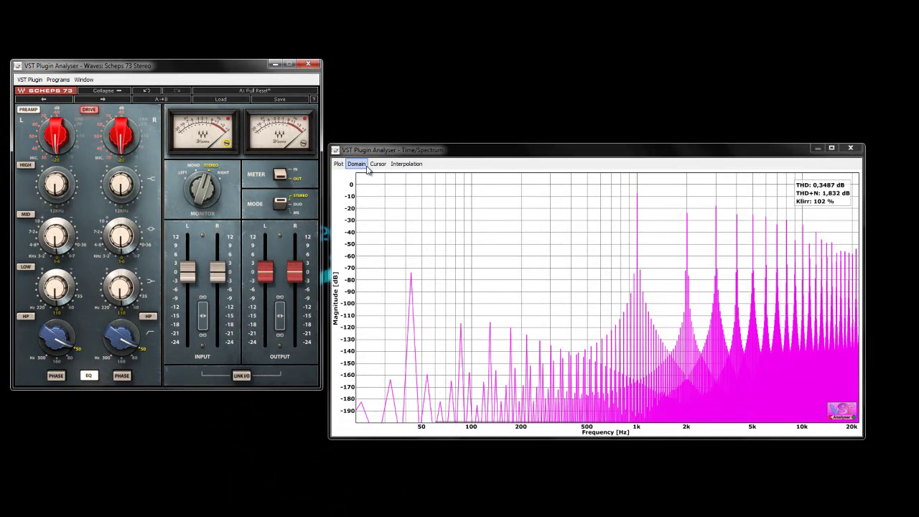
# Change the measurement of the Scheps 73 from Harmonic Distortion to Frequency Response.
pyautogui.click(339, 165)
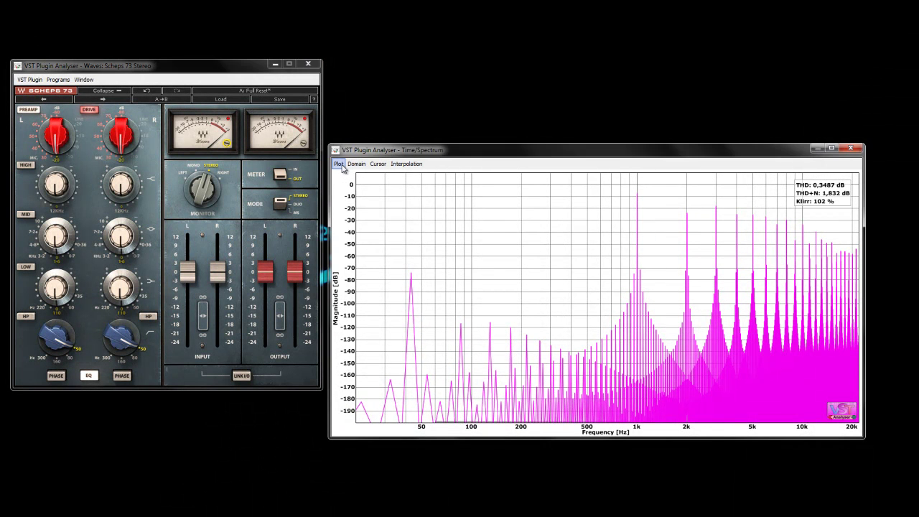
pyautogui.click(31, 80)
pyautogui.moveTo(64, 141)
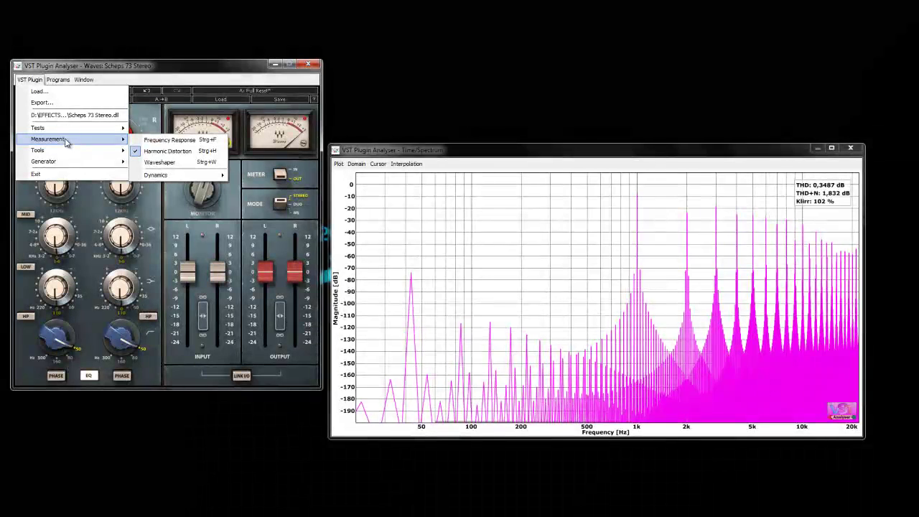
pyautogui.click(148, 141)
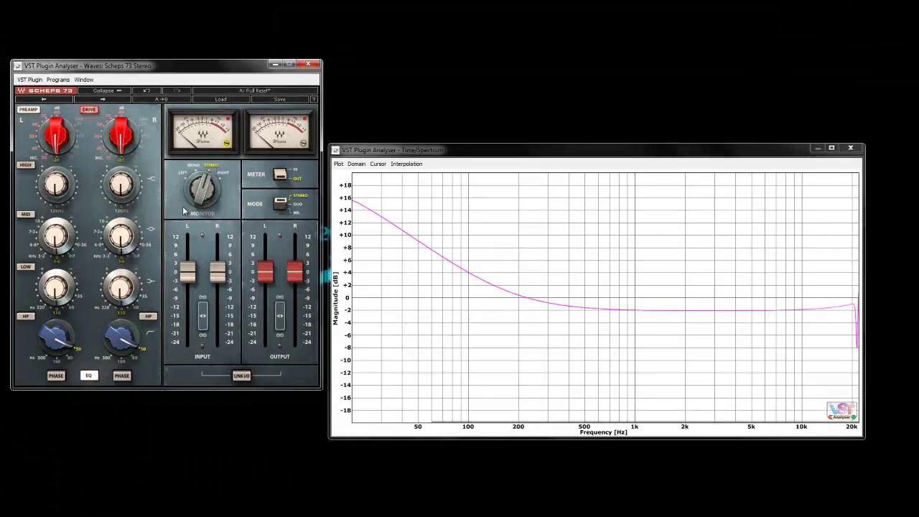
# Vary the gain and toggle Drive to compare frequency responses with the preamp on, leaving Drive switched off.
pyautogui.moveTo(54, 142); pyautogui.dragTo(54, 140)
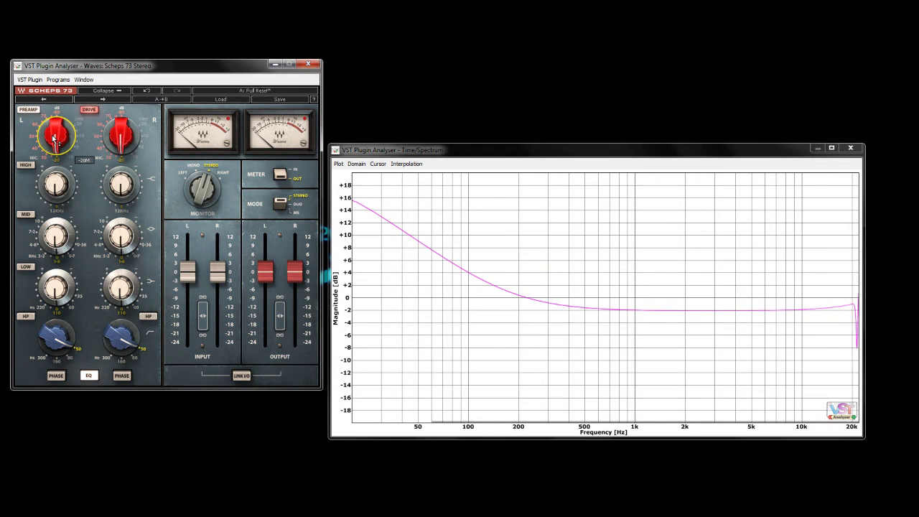
pyautogui.click(83, 111)
pyautogui.click(82, 112)
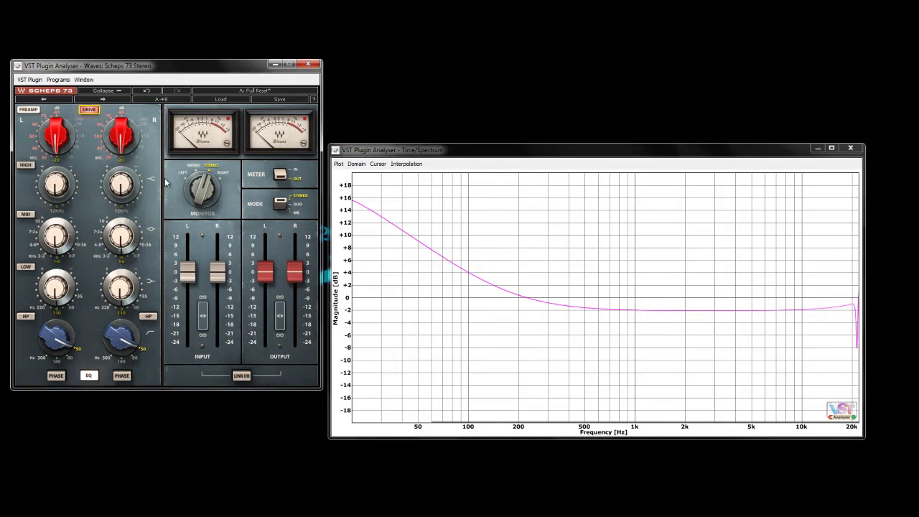
pyautogui.click(96, 114)
pyautogui.click(96, 114)
pyautogui.scroll(5, 60, 145)
pyautogui.scroll(-3, 59, 144)
pyautogui.click(89, 110)
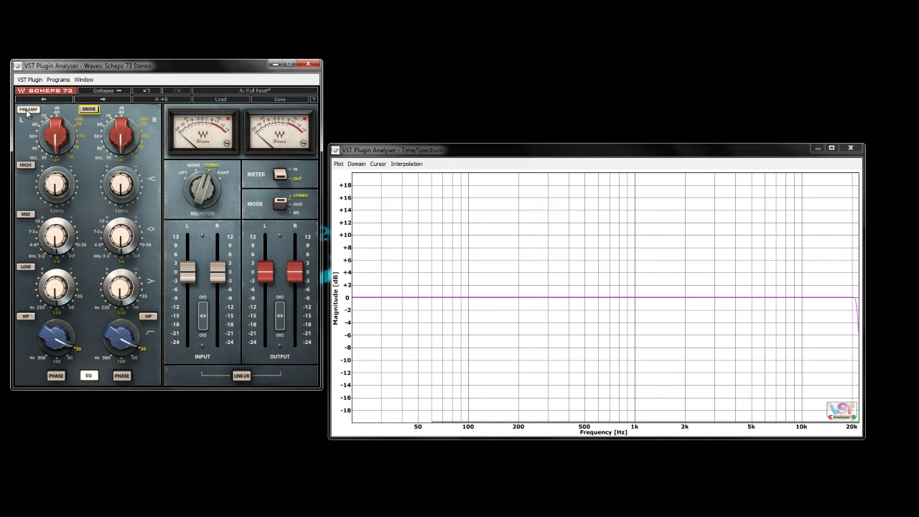
# Sweep the preamp gain up and down with Drive off to examine its effect on the frequency response.
pyautogui.scroll(2, 58, 138)
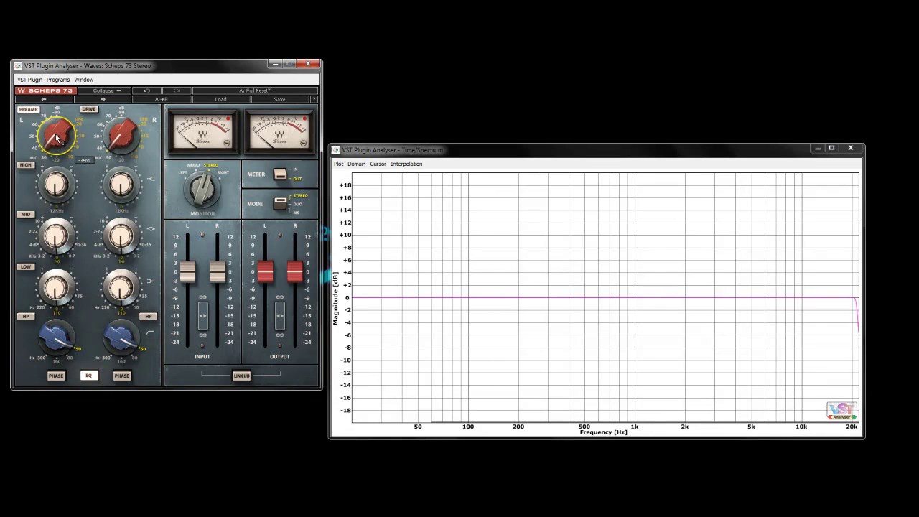
pyautogui.scroll(3, 57, 139)
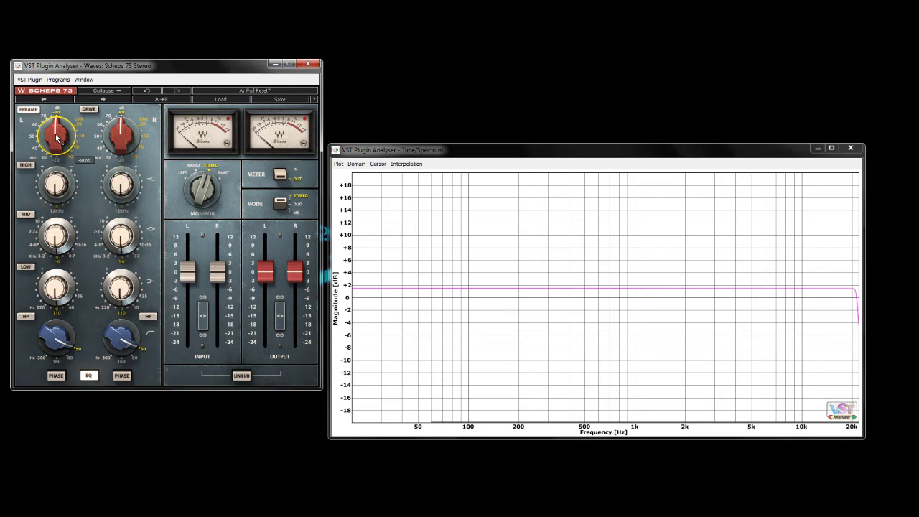
pyautogui.scroll(5, 57, 138)
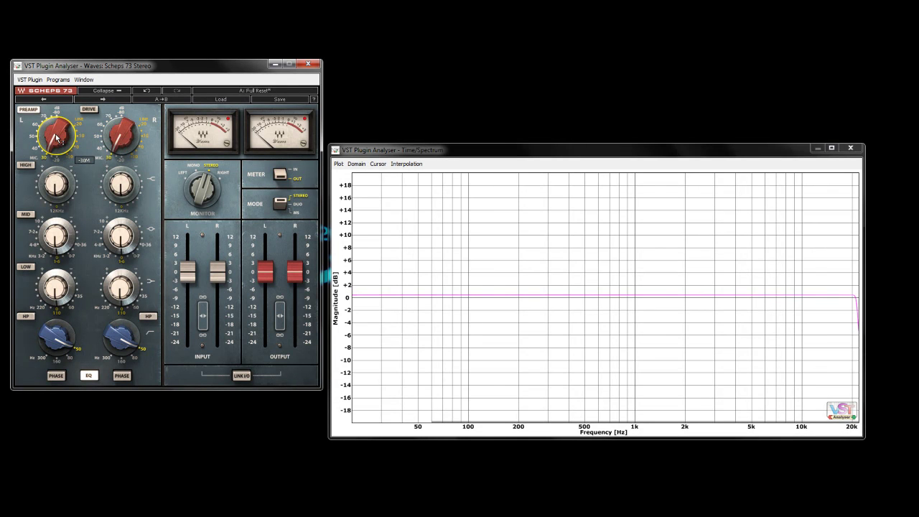
pyautogui.scroll(-8, 58, 138)
pyautogui.scroll(6, 56, 138)
pyautogui.scroll(1, 57, 139)
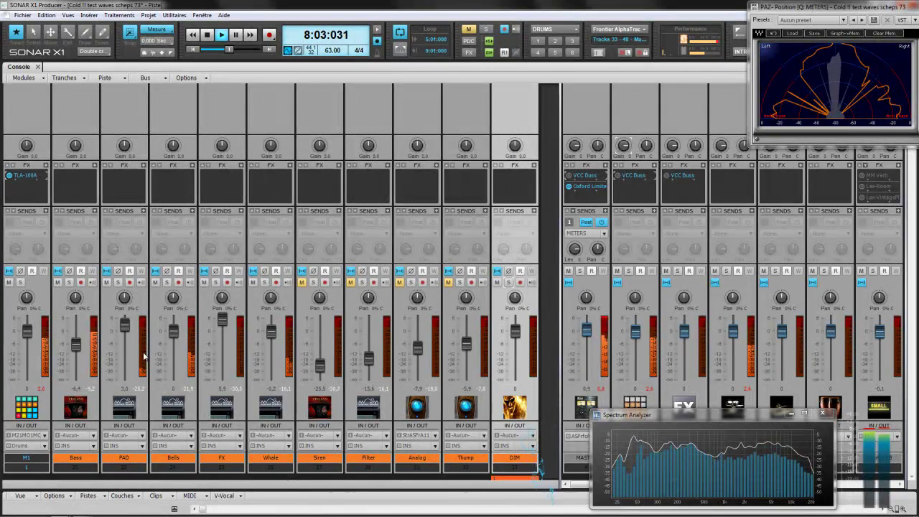
# In SONAR X1, view the TLA-100A compressor on the M1 track and close its window.
pyautogui.doubleClick(10, 177)
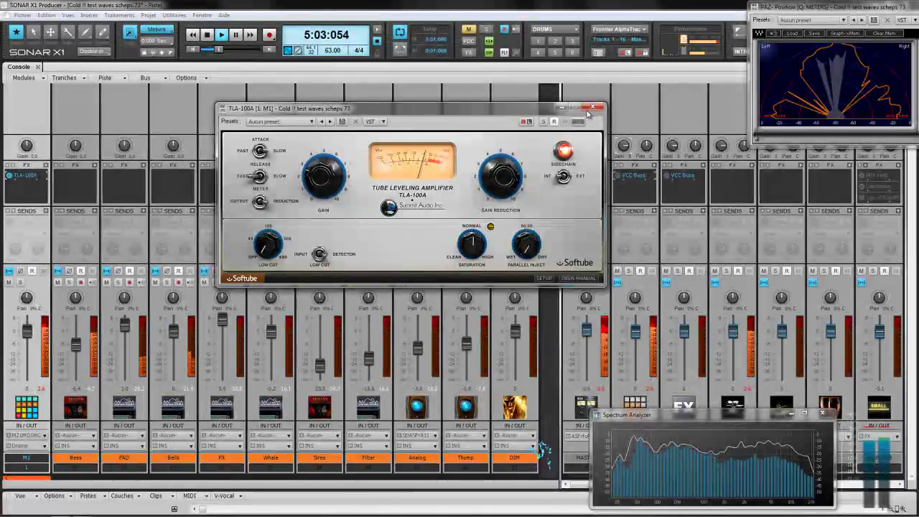
pyautogui.press('Escape')
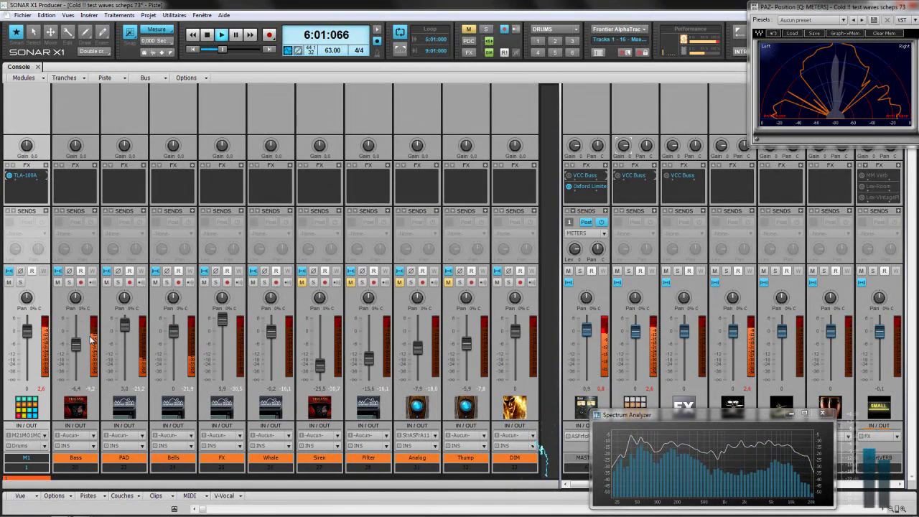
# Solo the Bass, PAD and Bells tracks one at a time to hear each part alone.
pyautogui.click(70, 283)
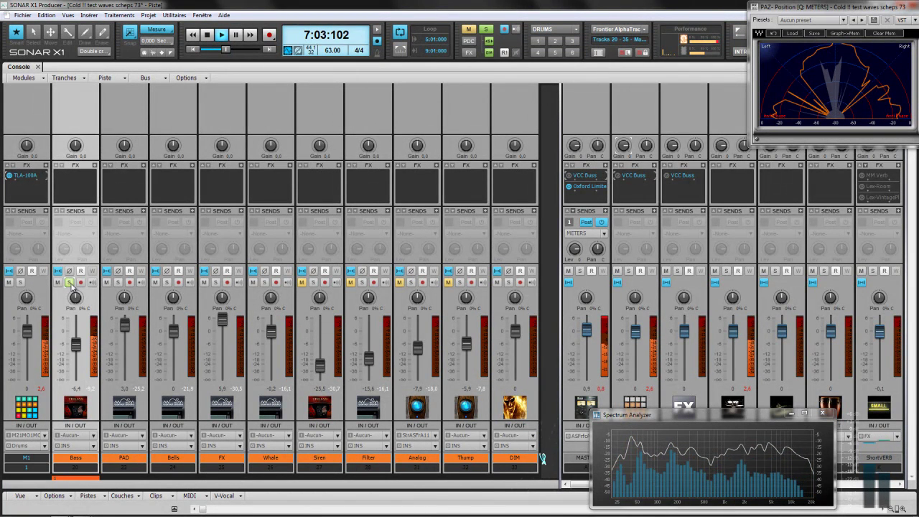
pyautogui.click(118, 283)
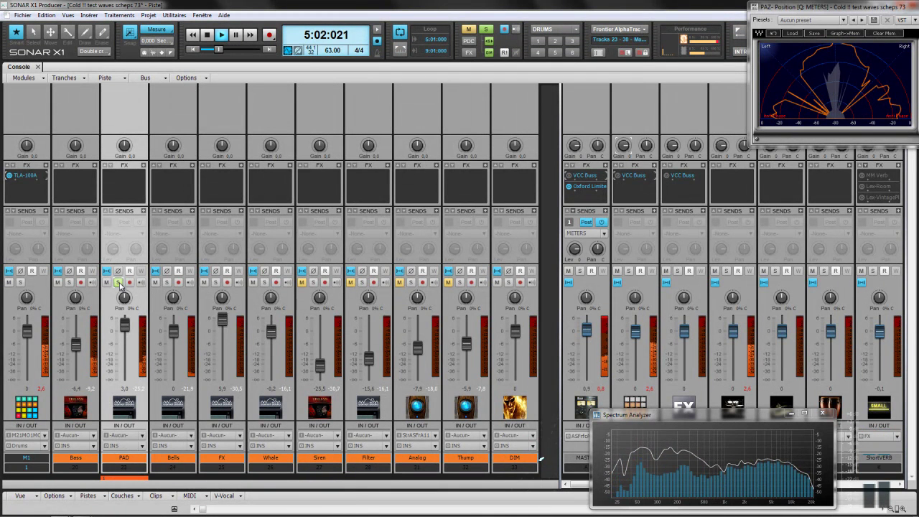
pyautogui.click(167, 283)
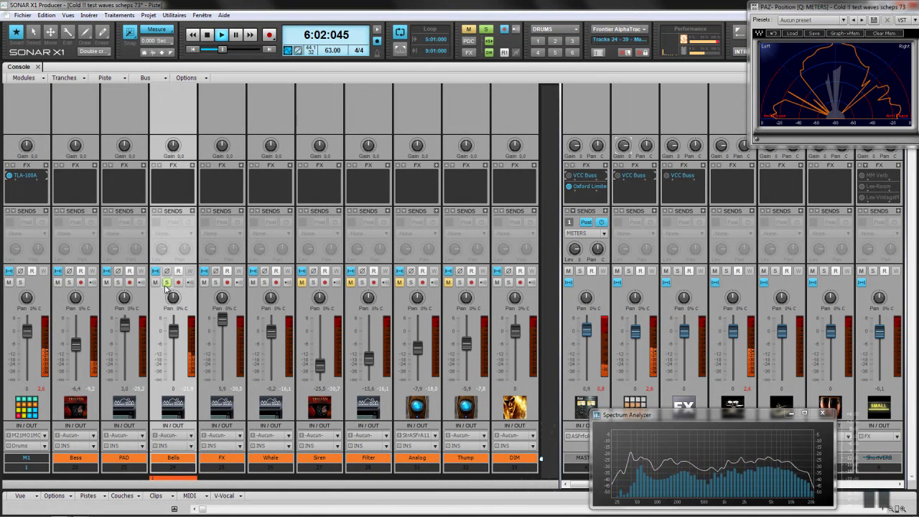
# Unmute and audition the Analog and Thump tracks in solo, leaving both unsoloed and muted again.
pyautogui.click(411, 283)
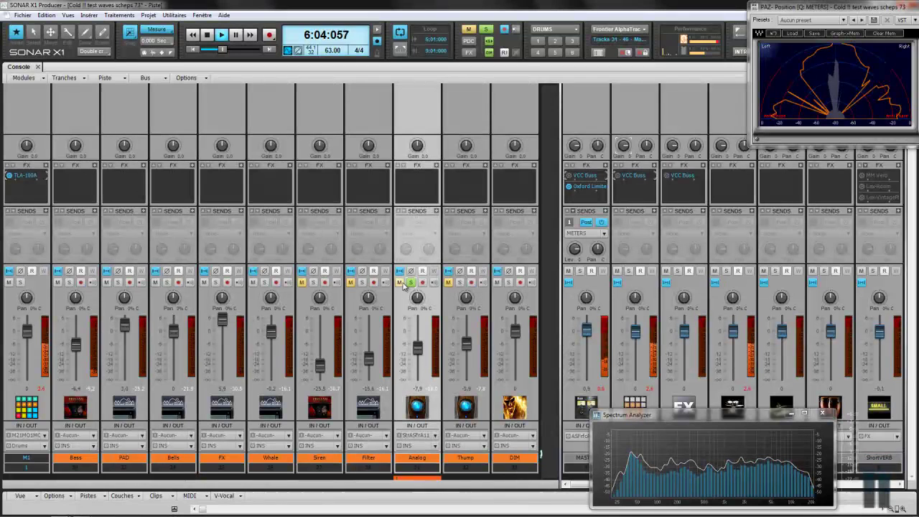
pyautogui.click(459, 284)
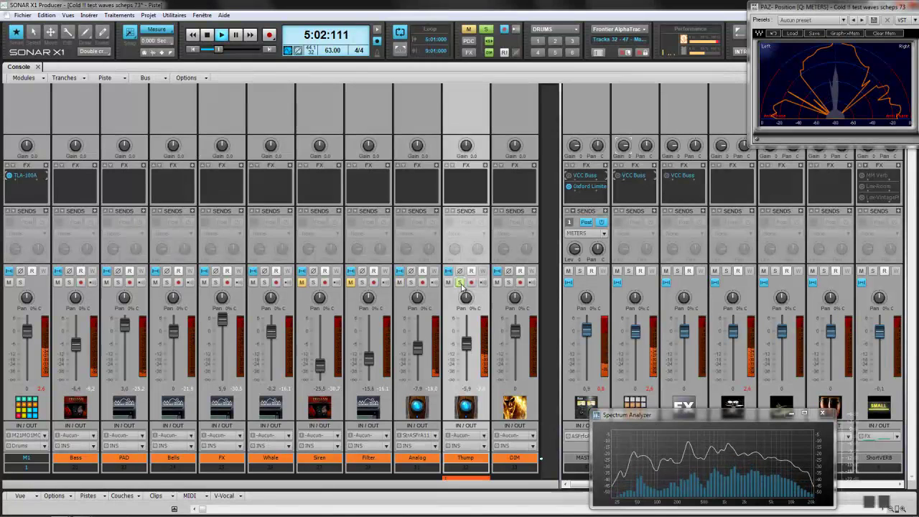
pyautogui.click(460, 282)
pyautogui.click(400, 282)
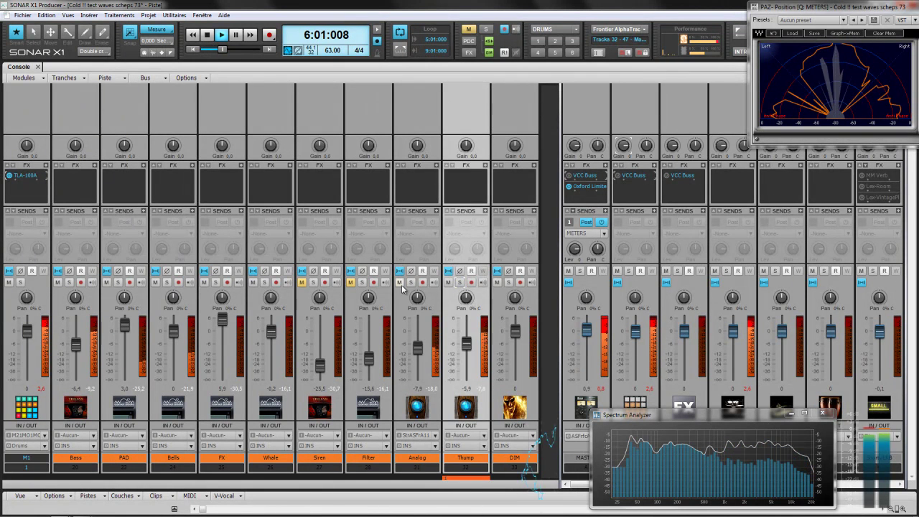
pyautogui.click(455, 285)
pyautogui.click(449, 282)
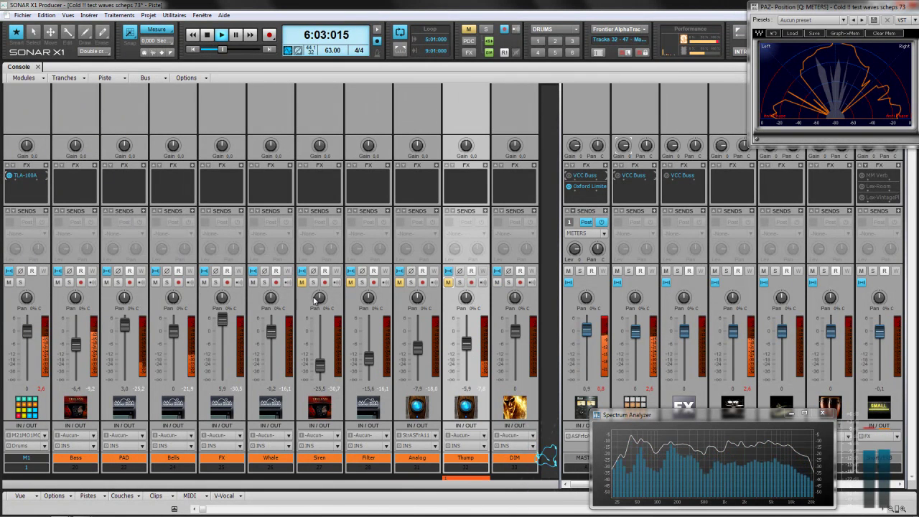
# Unmute and audition the Siren and Filter tracks in solo, leaving both unsoloed and muted again.
pyautogui.click(302, 282)
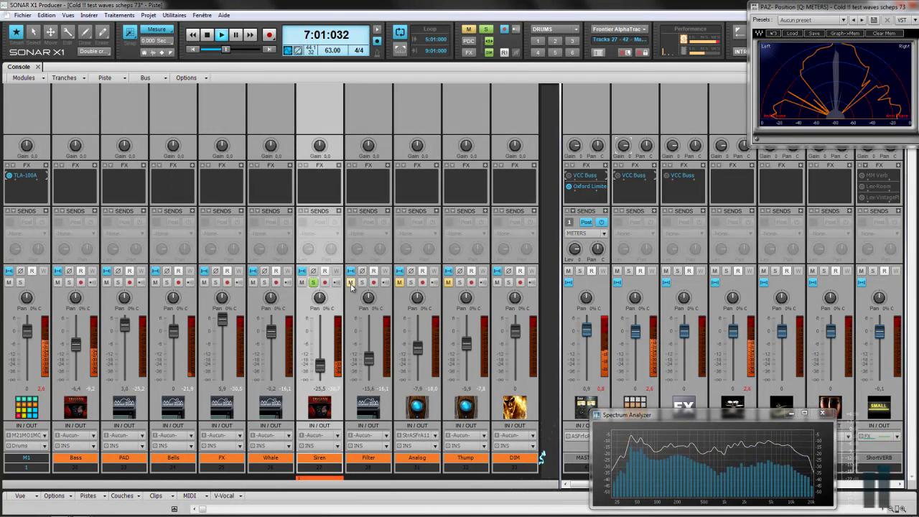
pyautogui.click(351, 282)
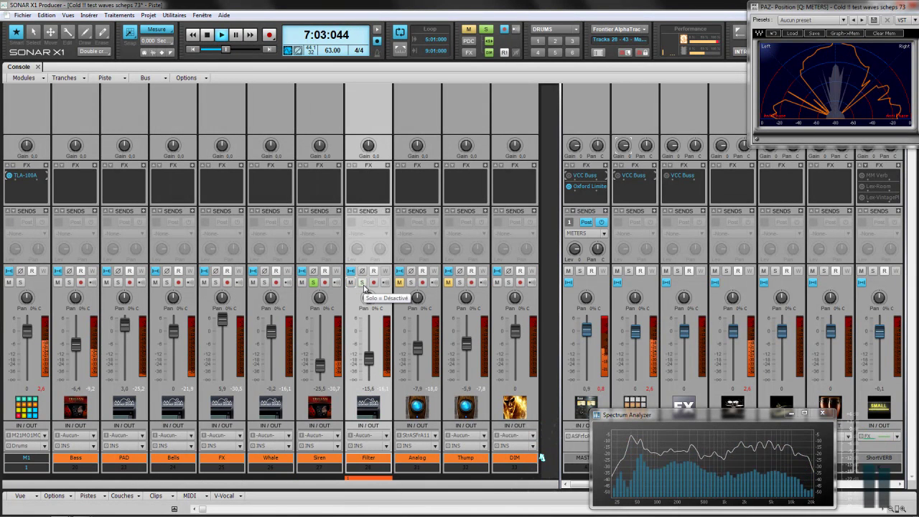
pyautogui.click(362, 284)
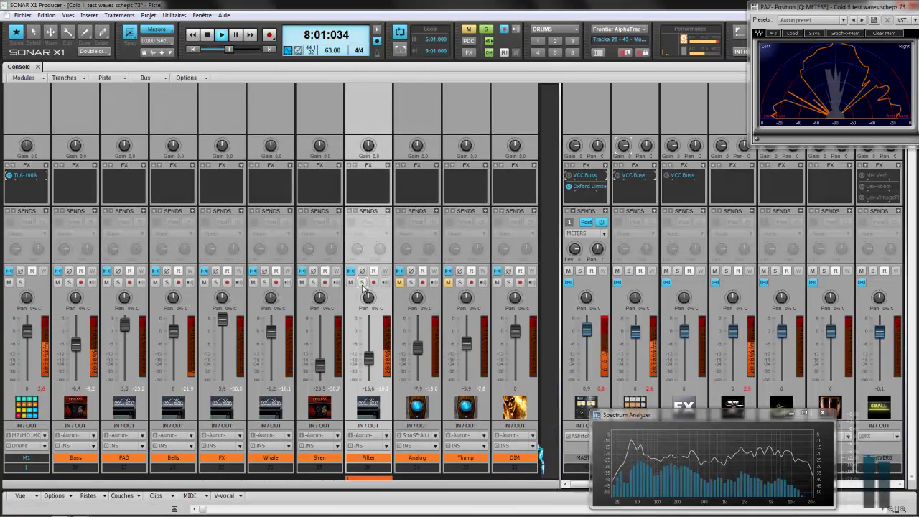
pyautogui.click(302, 282)
pyautogui.click(363, 282)
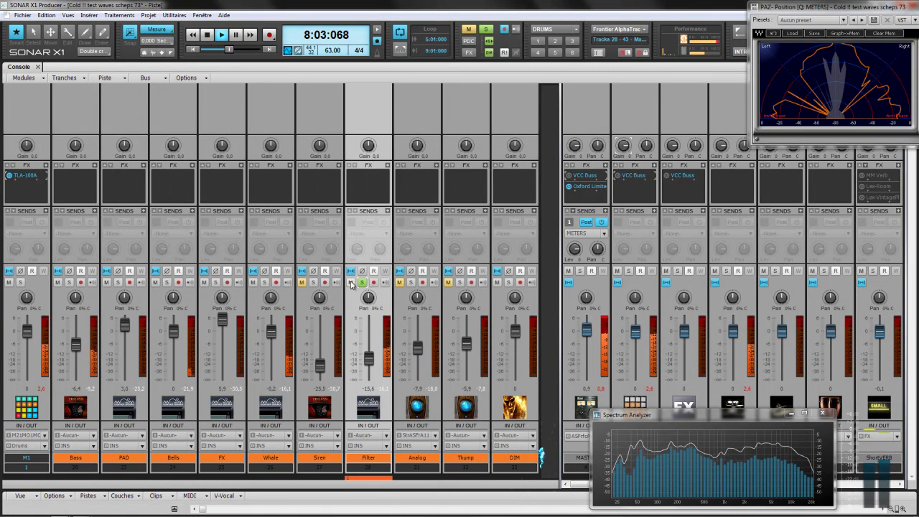
pyautogui.click(363, 283)
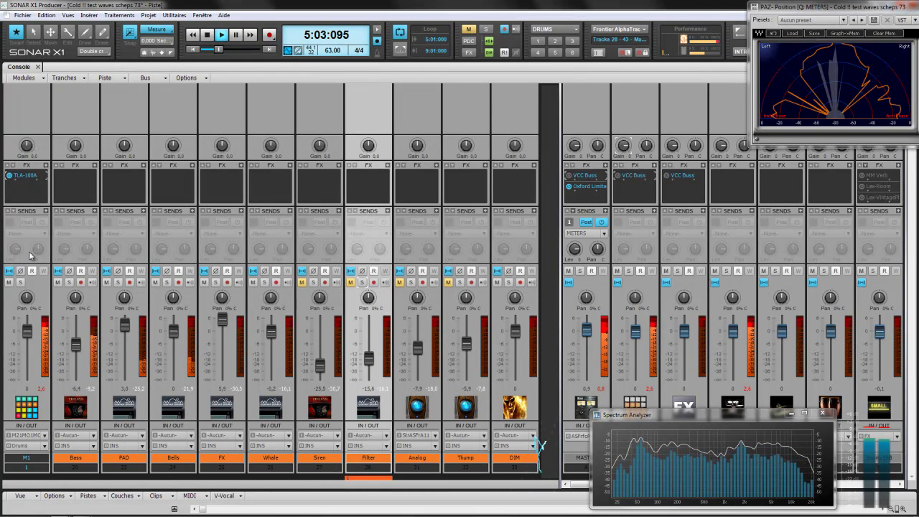
# Solo the M1 track and insert the stereo Scheps 73 EQ ahead of the TLA-100A in its effects rack.
pyautogui.click(20, 283)
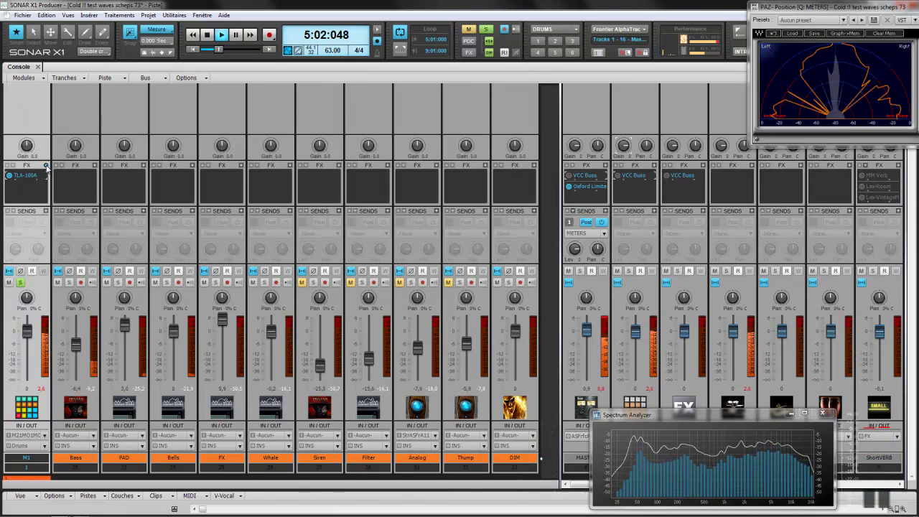
pyautogui.click(47, 167)
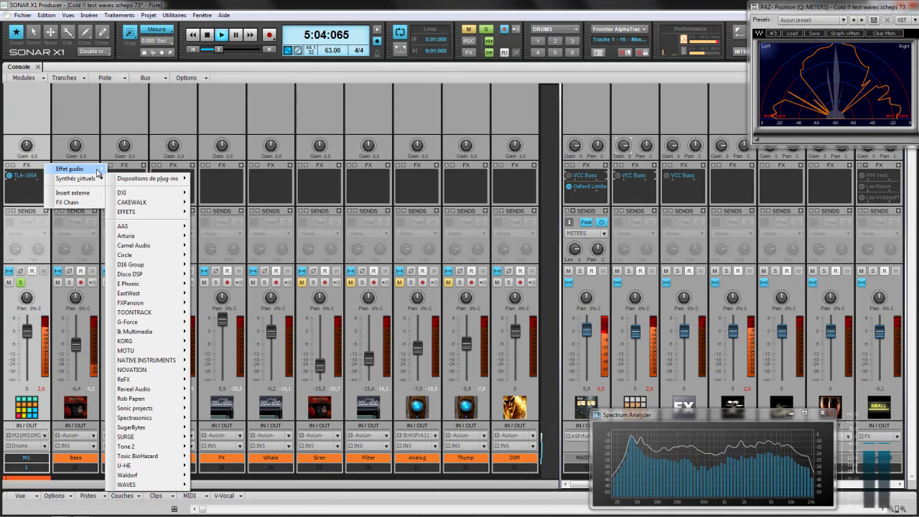
pyautogui.moveTo(98, 170)
pyautogui.moveTo(144, 185)
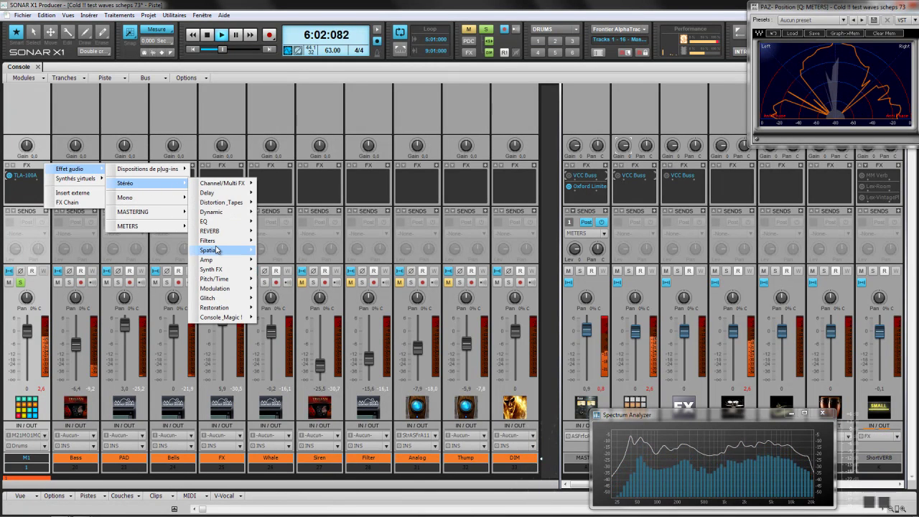
pyautogui.moveTo(222, 231)
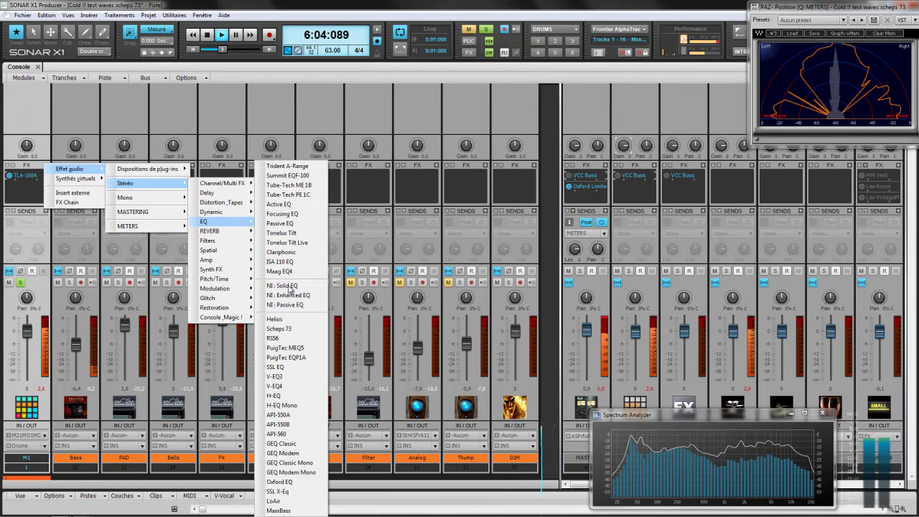
pyautogui.click(291, 334)
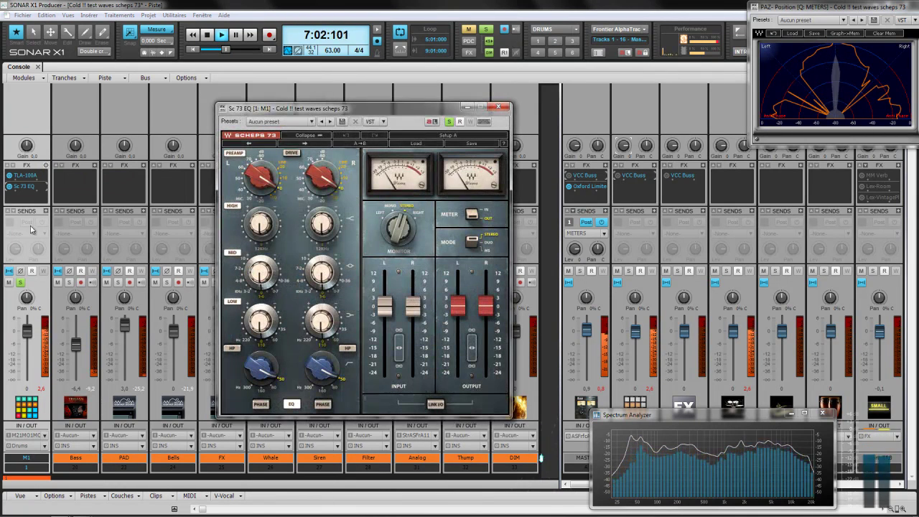
pyautogui.moveTo(38, 189); pyautogui.dragTo(35, 176)
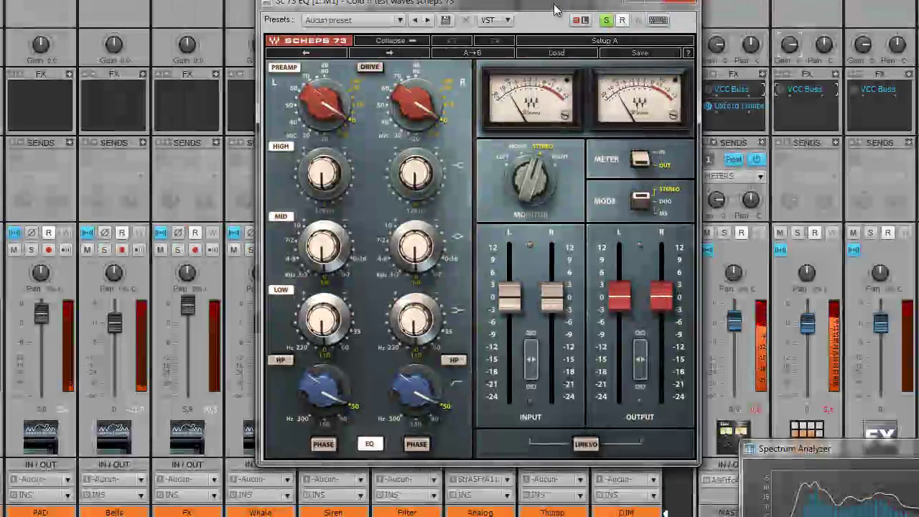
# Reposition the Scheps 73 window and switch its processing mode to MS.
pyautogui.moveTo(557, 10); pyautogui.dragTo(538, 41)
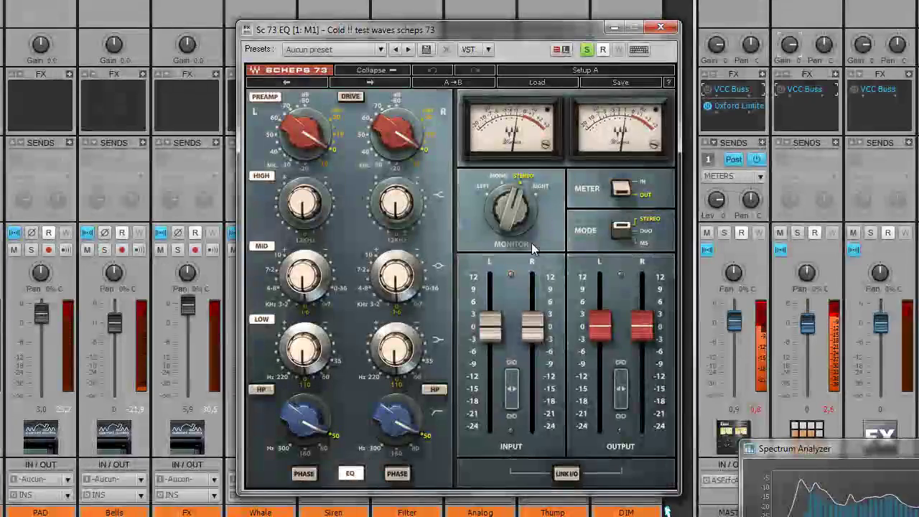
pyautogui.click(638, 244)
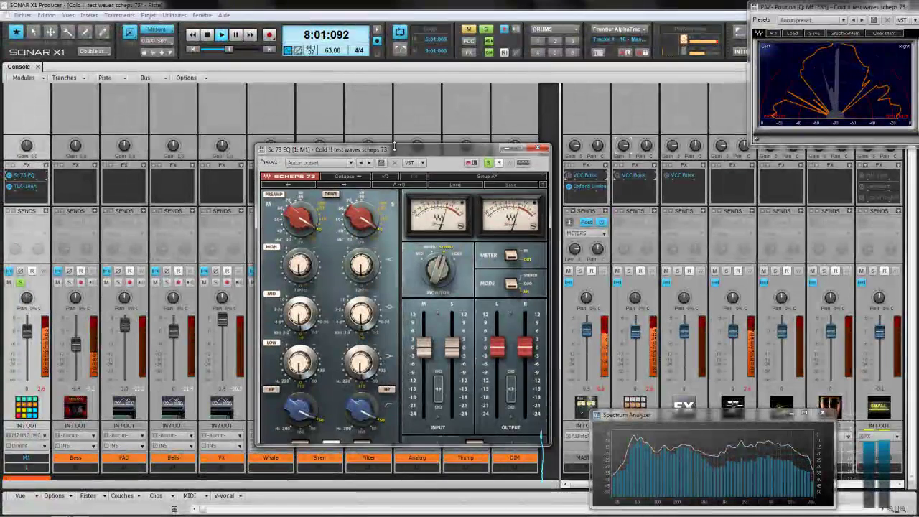
pyautogui.moveTo(443, 139); pyautogui.dragTo(405, 118)
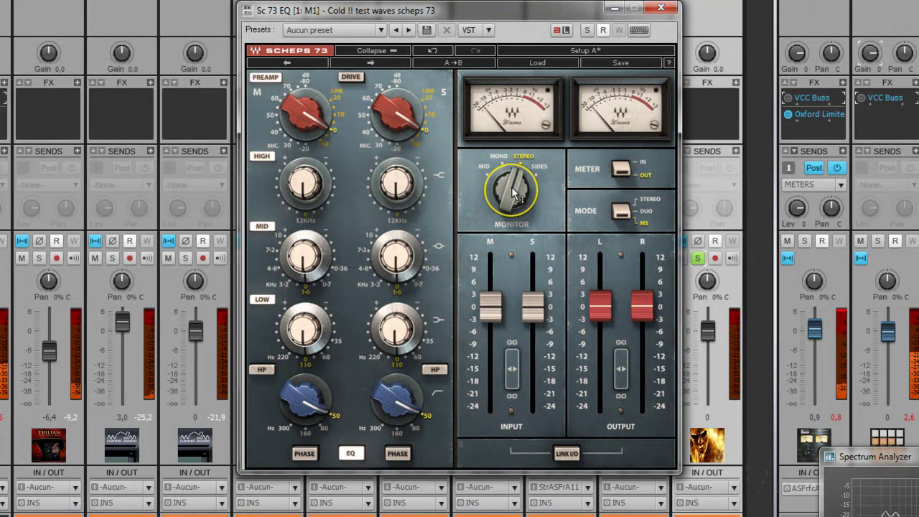
# With M1 soloed, compare the Mid, Sides, Mono and Stereo monitor settings by ear, leaving the monitor on Stereo.
pyautogui.moveTo(513, 193); pyautogui.dragTo(508, 209)
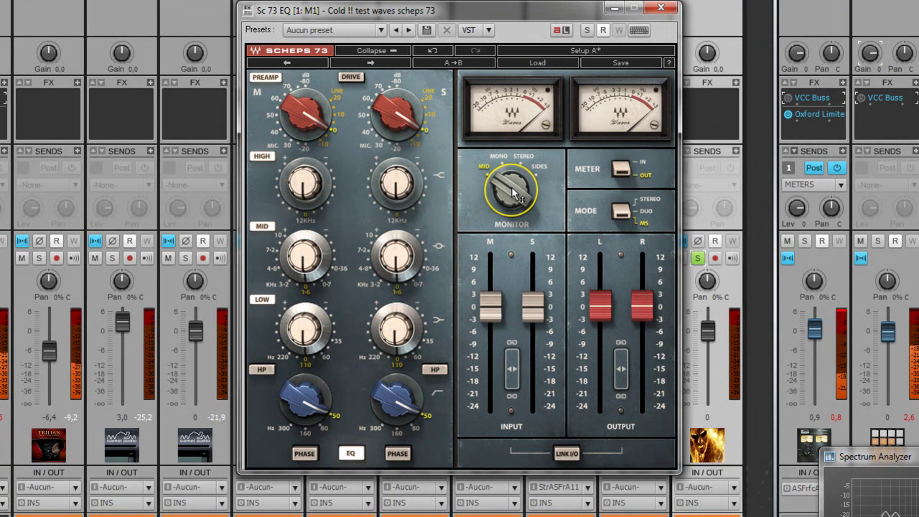
pyautogui.click(588, 31)
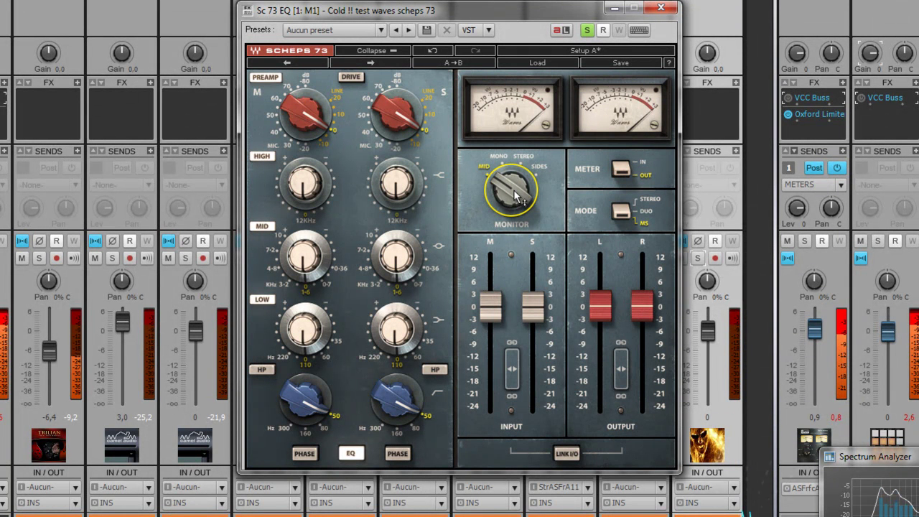
pyautogui.scroll(3, 515, 199)
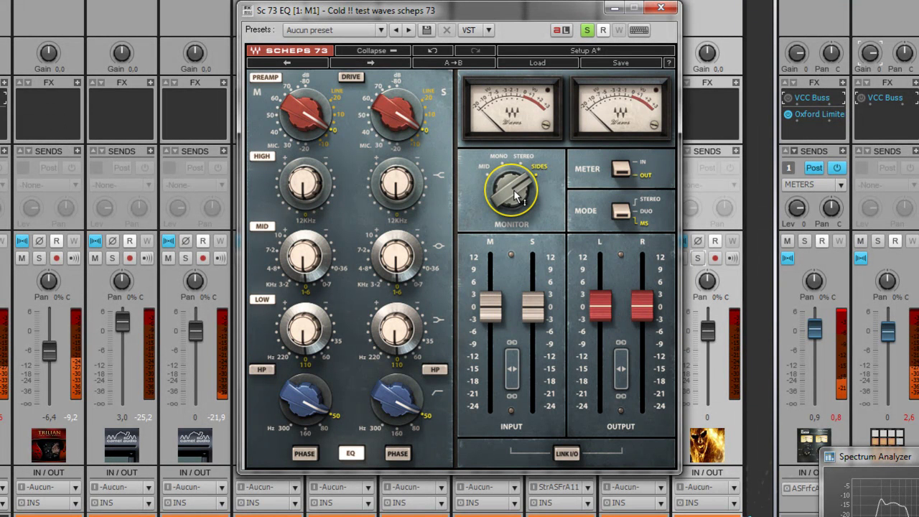
pyautogui.scroll(-1, 514, 198)
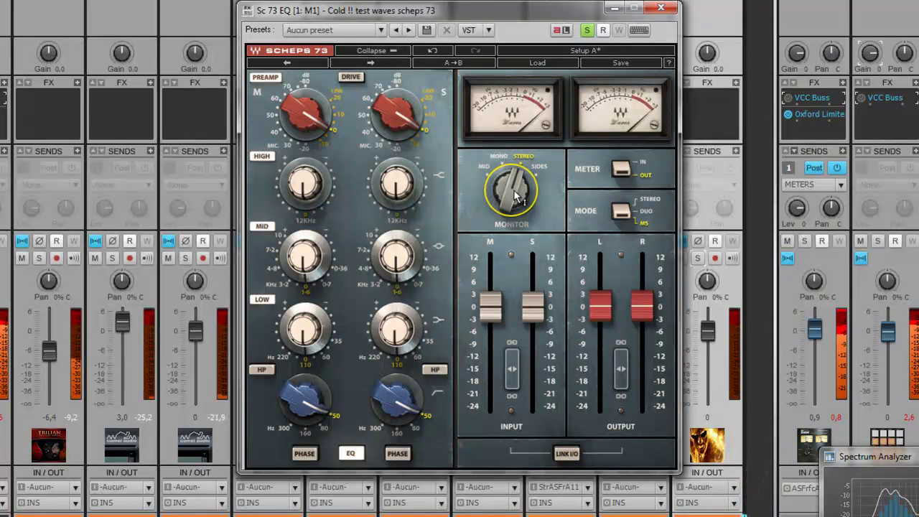
pyautogui.scroll(-1, 514, 198)
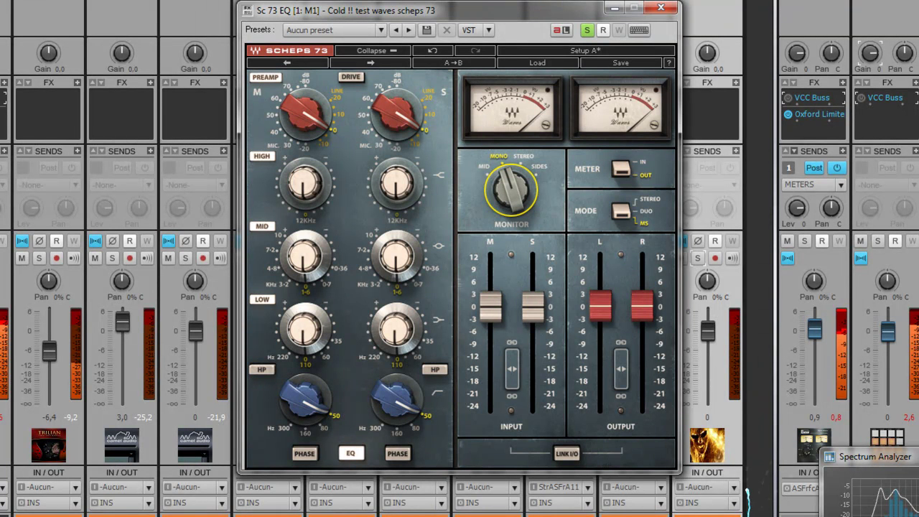
pyautogui.click(514, 203)
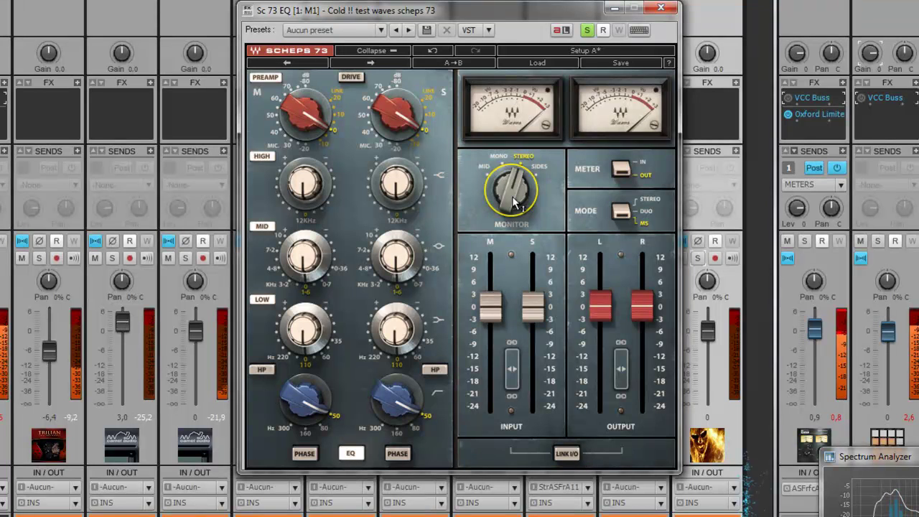
pyautogui.click(514, 203)
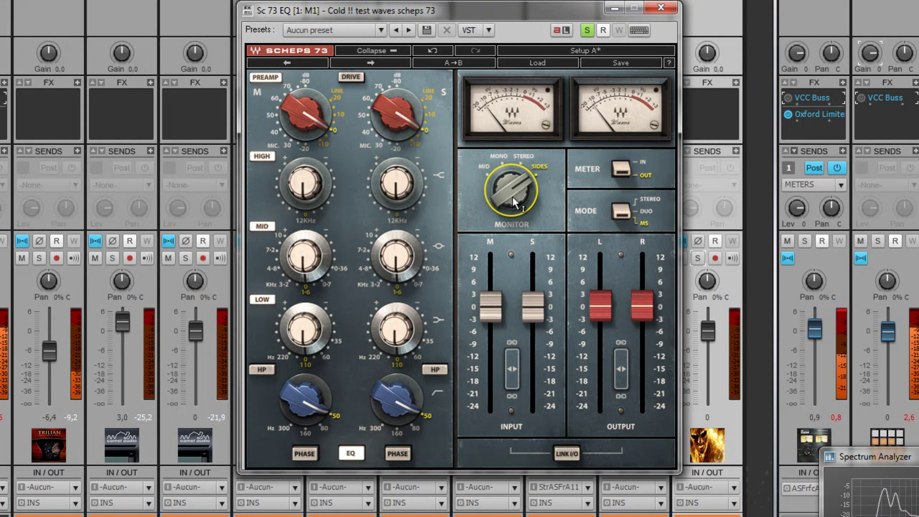
pyautogui.click(515, 203)
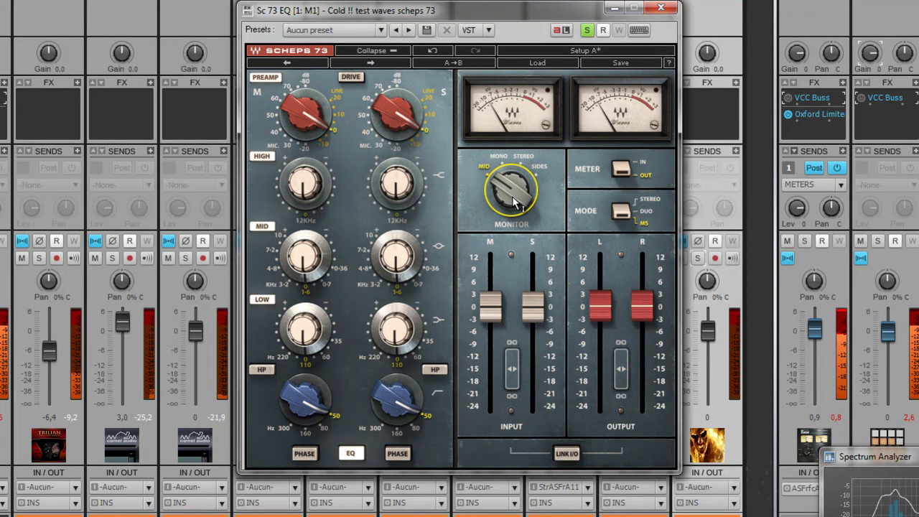
pyautogui.click(514, 203)
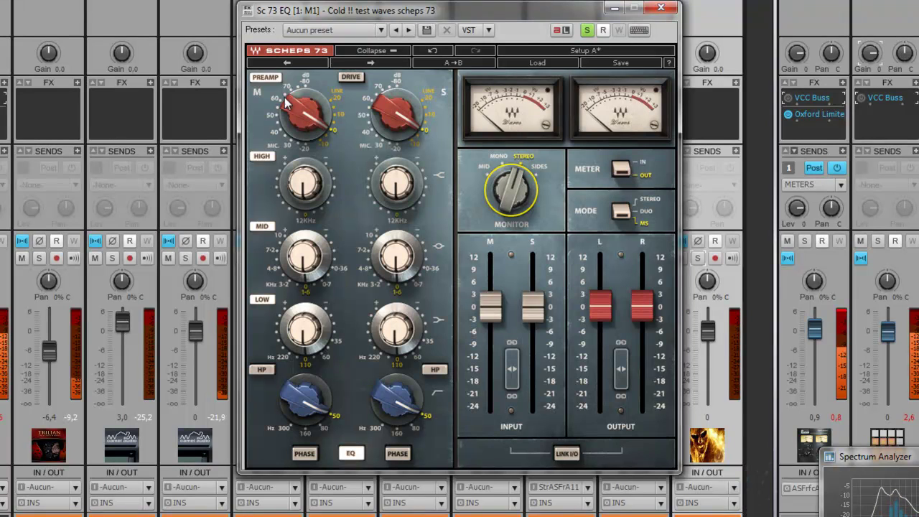
# Turn on Drive with both preamp gains at -20, trying the Mid gain at -40 before returning it to -20.
pyautogui.click(350, 78)
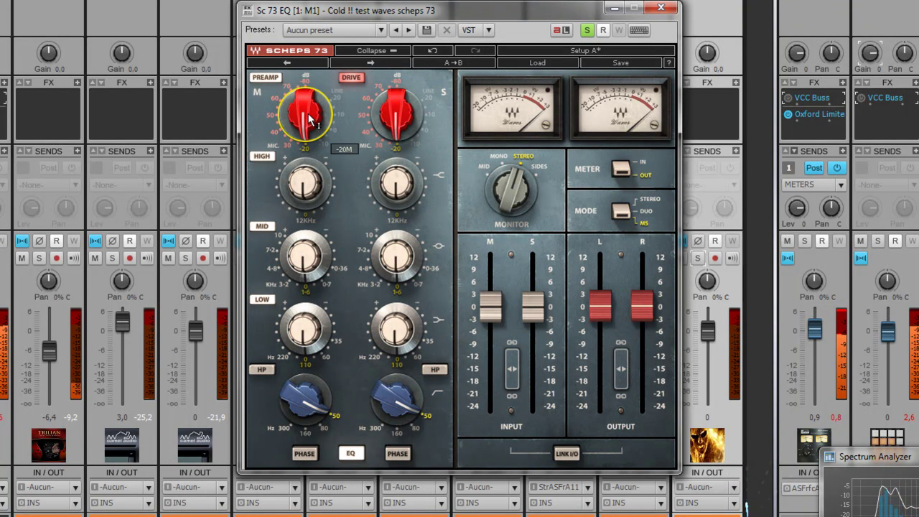
pyautogui.scroll(-2, 310, 119)
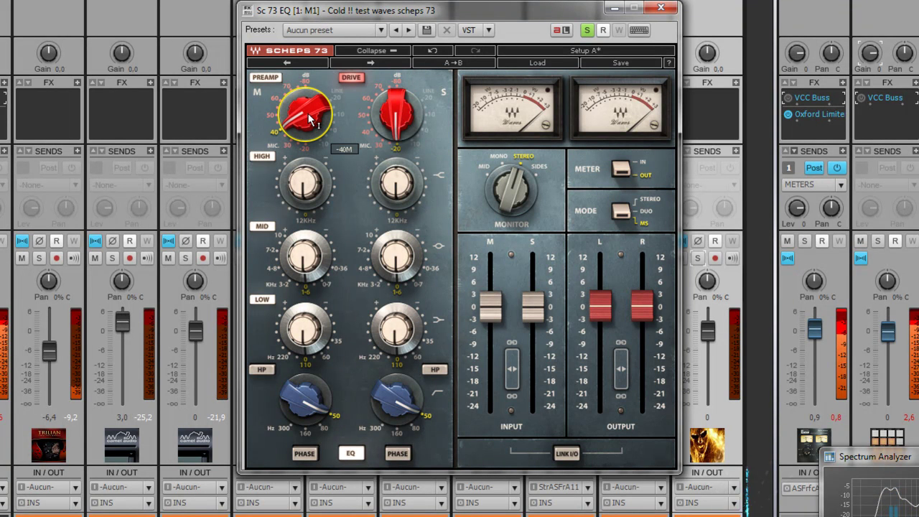
pyautogui.scroll(2, 311, 118)
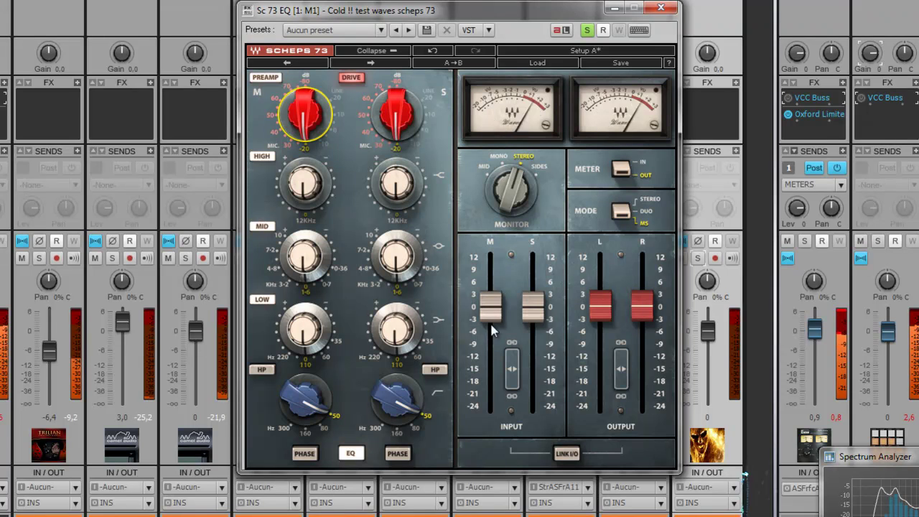
# Lower both linked input faders to about -13.5 dB and bring them back to 0 to hear how input level affects Drive.
pyautogui.click(512, 367)
pyautogui.scroll(-6, 514, 366)
pyautogui.scroll(-4, 518, 368)
pyautogui.scroll(-5, 516, 368)
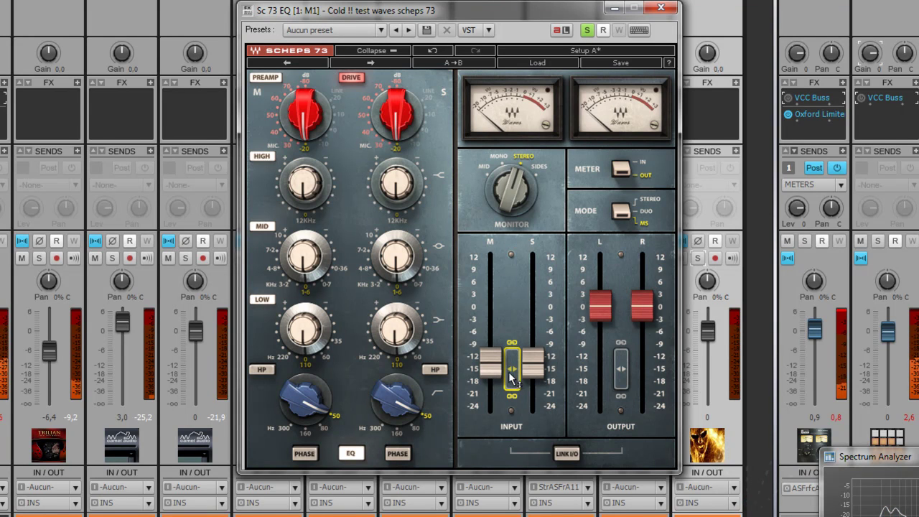
pyautogui.moveTo(510, 369); pyautogui.dragTo(491, 266)
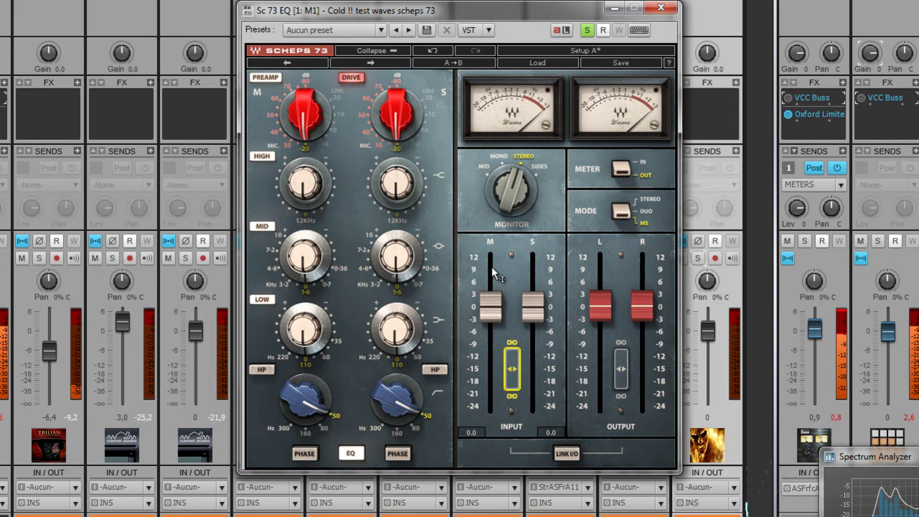
# Link the input and output faders, lower both inputs to about -11 dB with the outputs compensating, and compare with the plugin bypassed.
pyautogui.click(567, 453)
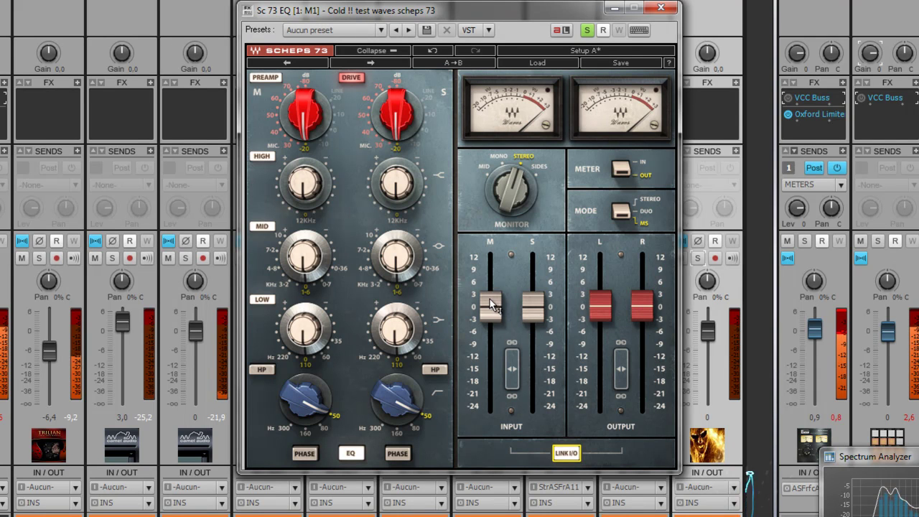
pyautogui.moveTo(511, 364); pyautogui.dragTo(516, 516)
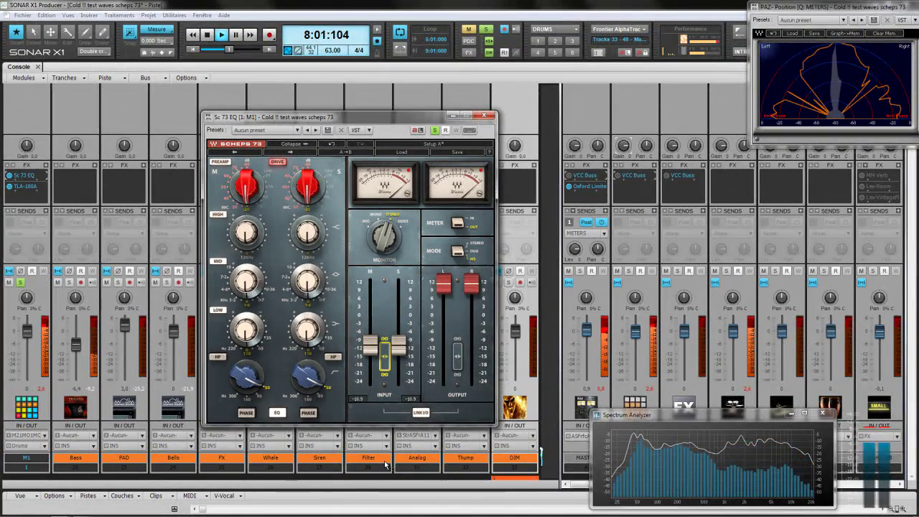
pyautogui.moveTo(385, 467); pyautogui.dragTo(385, 472)
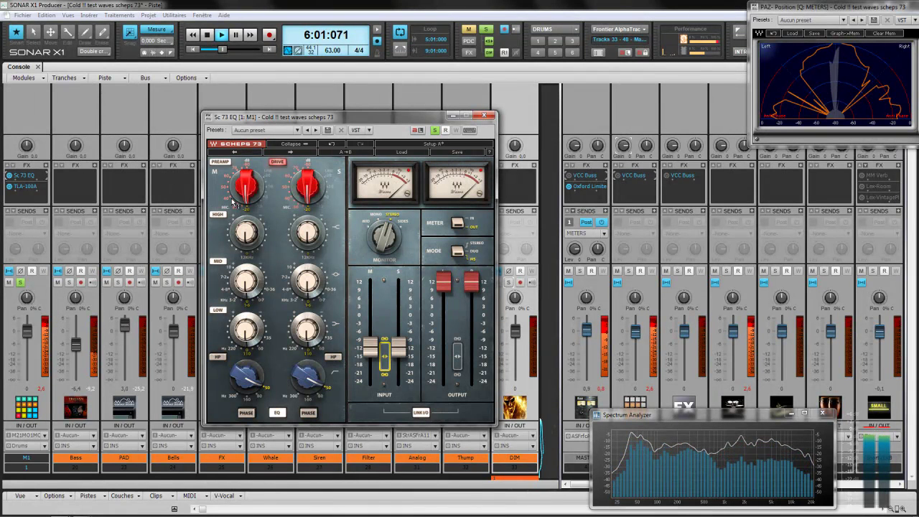
pyautogui.moveTo(250, 192)
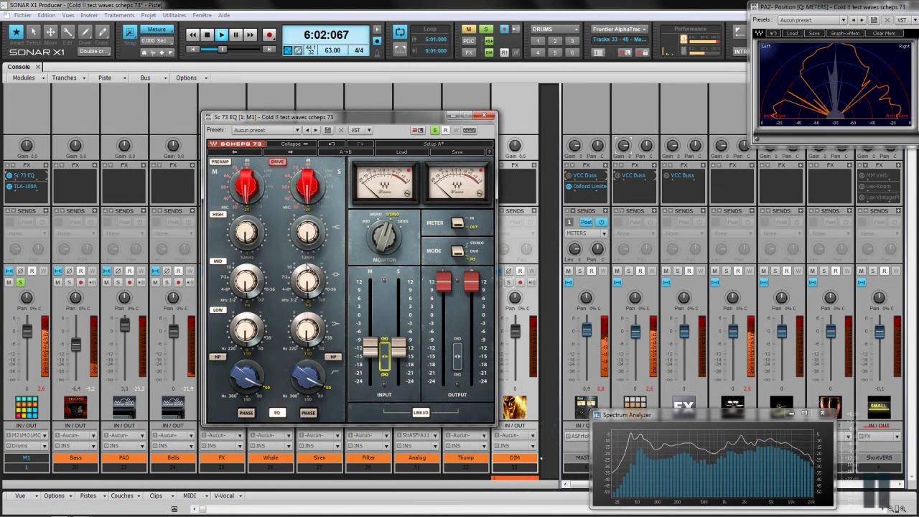
pyautogui.click(10, 179)
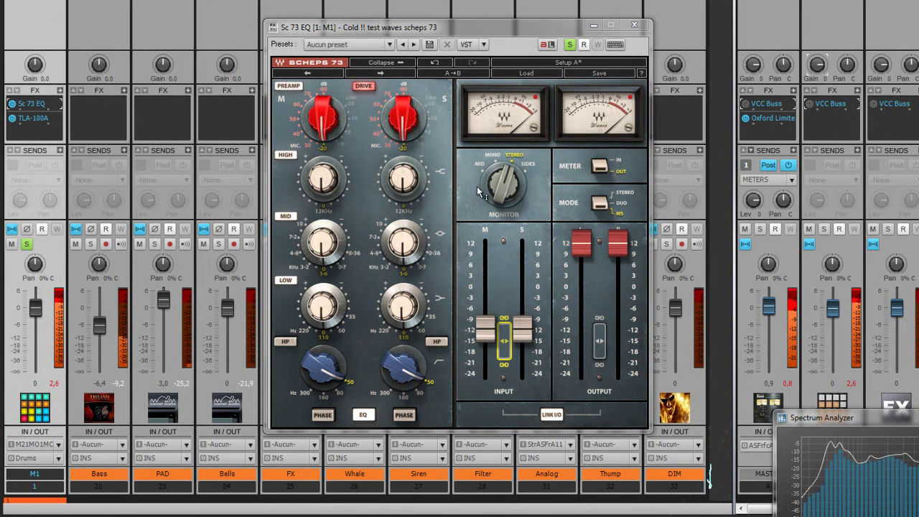
# Listen to the Mid signal alone and the Sides signal alone using the monitor selector, leaving it on Sides.
pyautogui.click(501, 189)
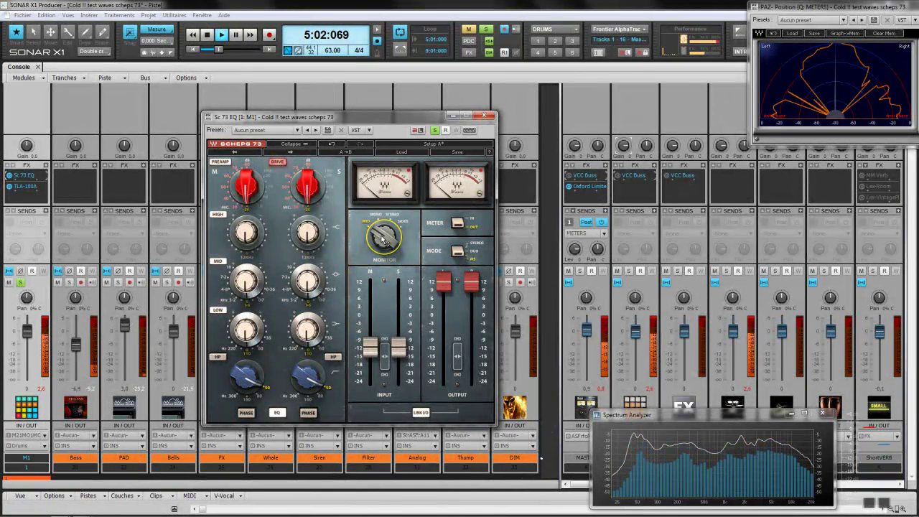
pyautogui.click(384, 241)
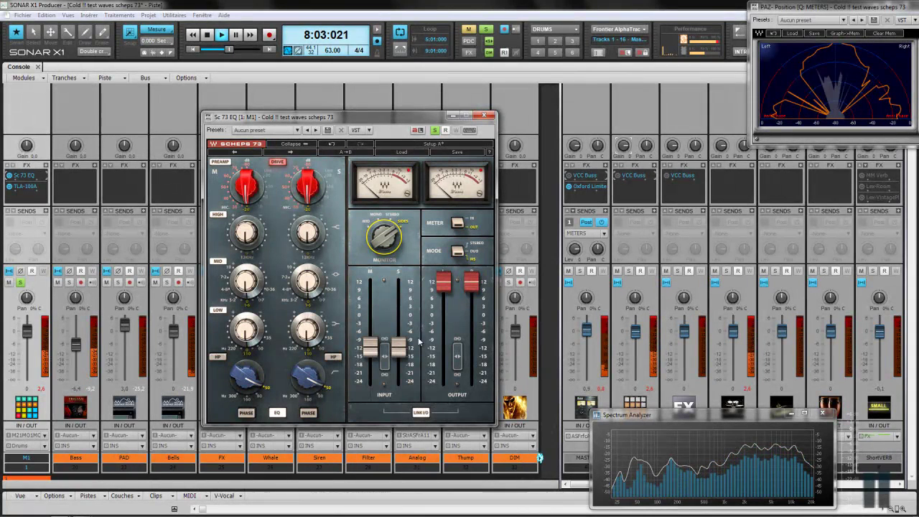
pyautogui.click(491, 52)
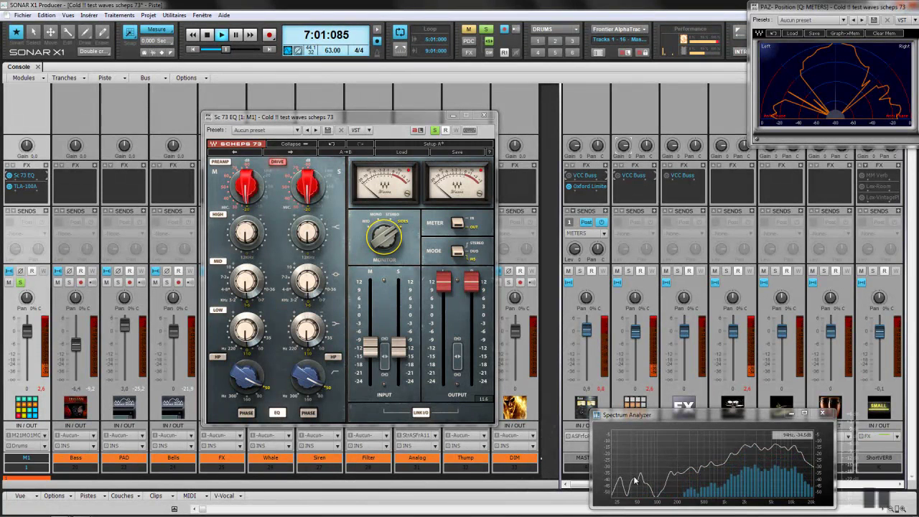
# Enable the Sides high-pass filter and compare the 80 Hz and 300 Hz cutoffs, leaving it at 300 Hz.
pyautogui.click(334, 356)
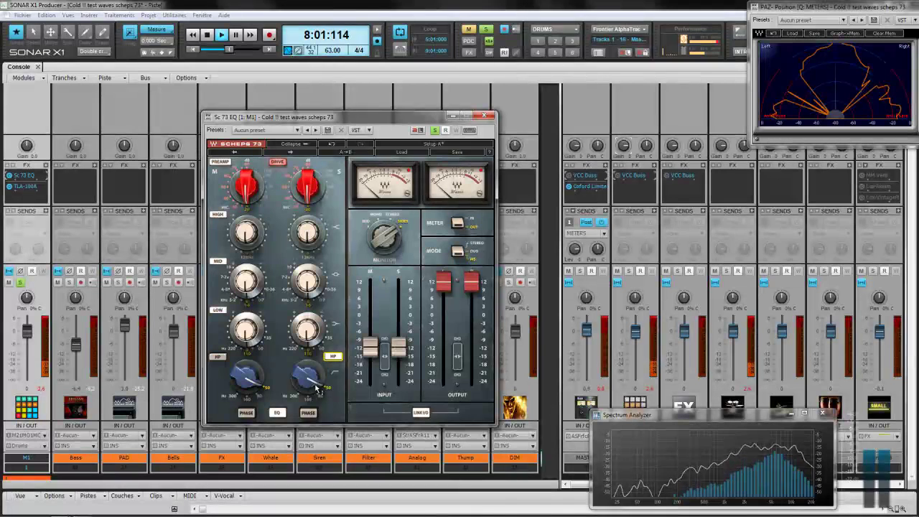
pyautogui.click(312, 386)
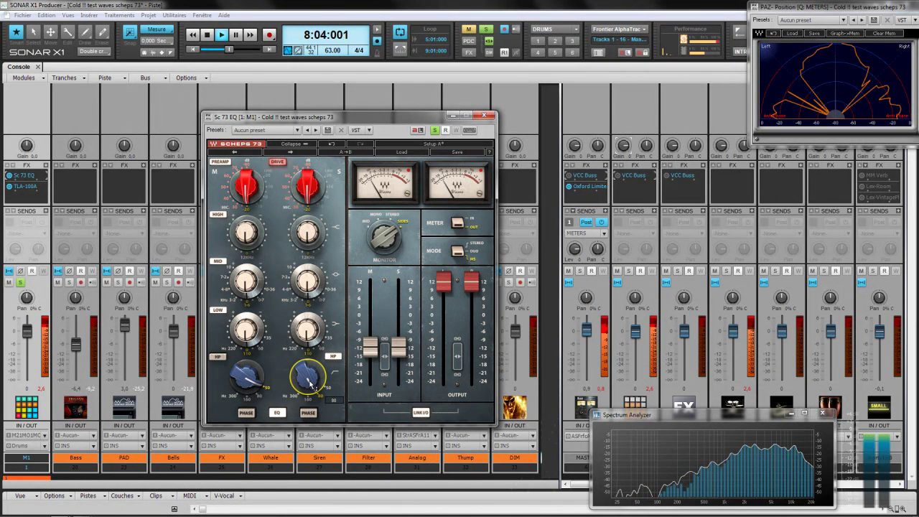
pyautogui.scroll(1, 311, 386)
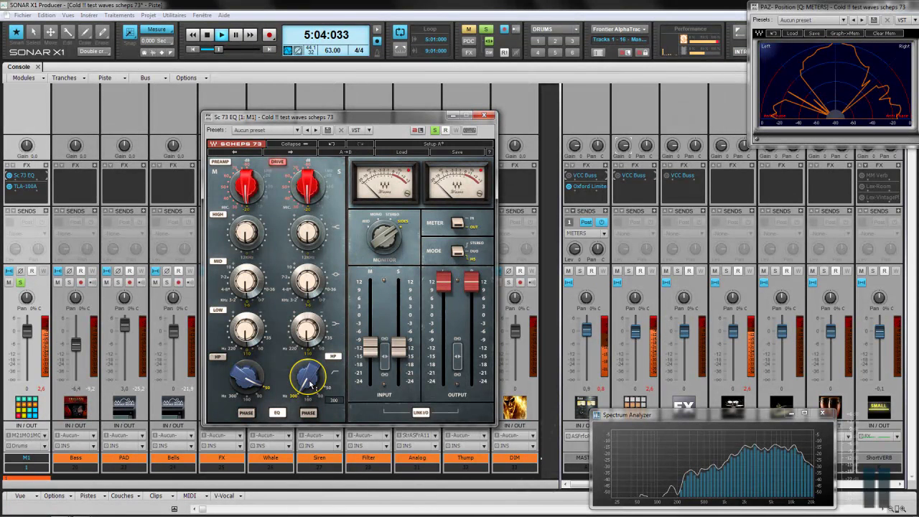
pyautogui.scroll(-1, 311, 386)
pyautogui.scroll(1, 312, 386)
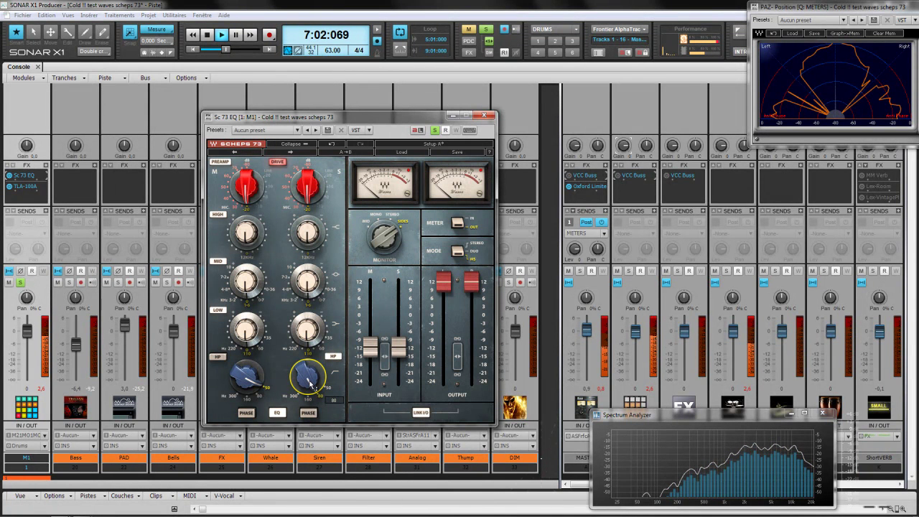
pyautogui.scroll(2, 310, 386)
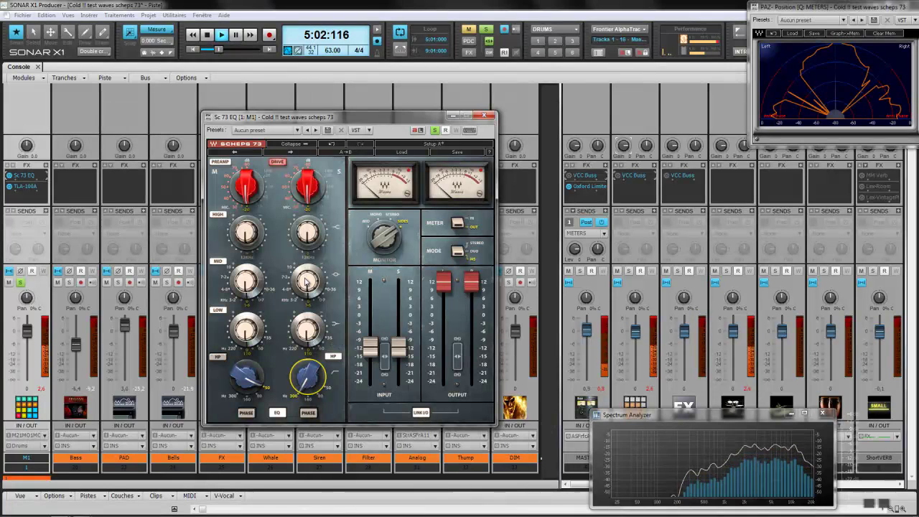
# Cut the Sides mid band at 0.36 kHz and slightly boost the Sides 12 kHz high band.
pyautogui.moveTo(312, 235)
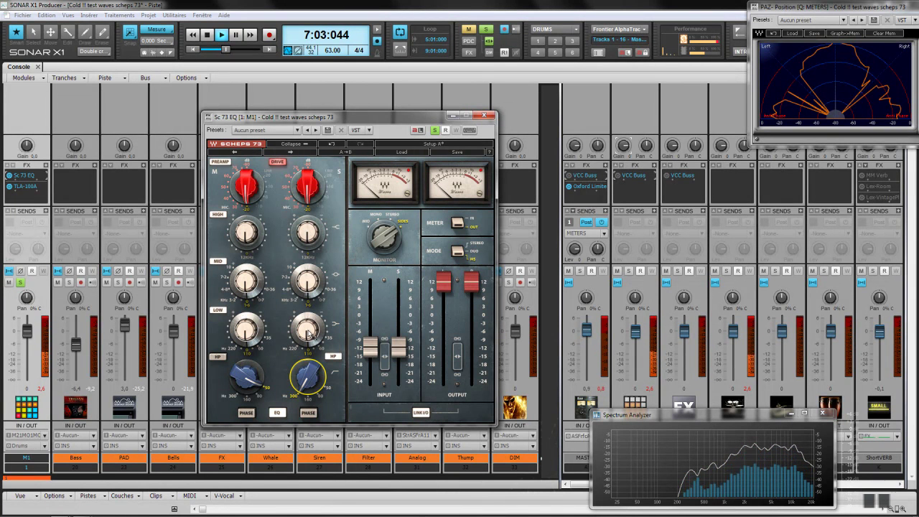
pyautogui.moveTo(309, 334)
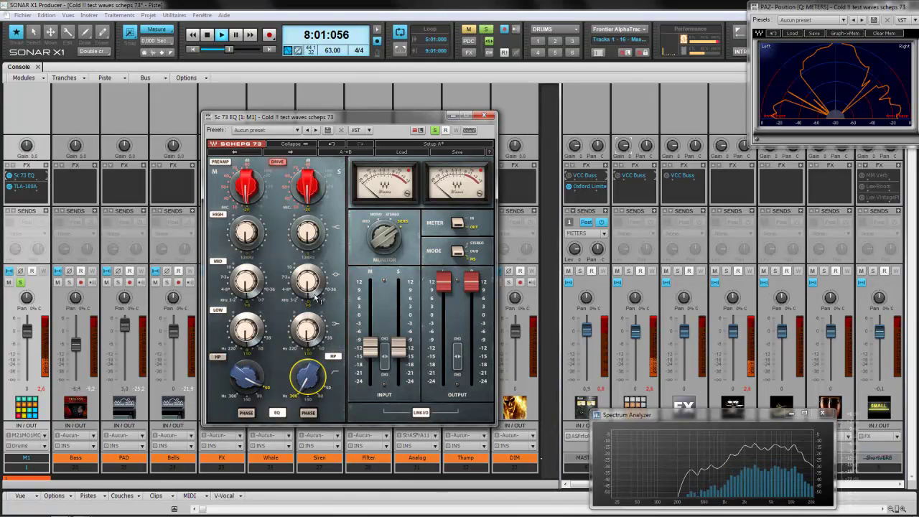
pyautogui.moveTo(314, 285)
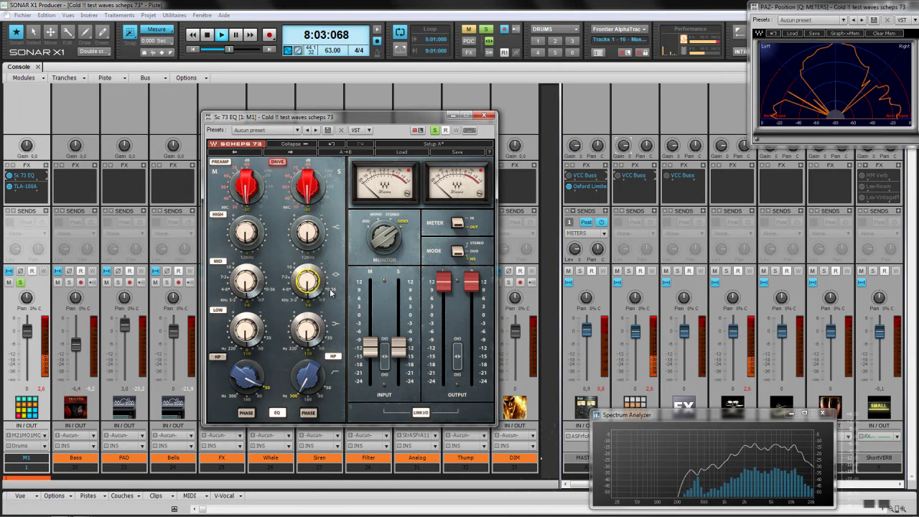
pyautogui.scroll(-3, 309, 284)
pyautogui.scroll(-3, 309, 285)
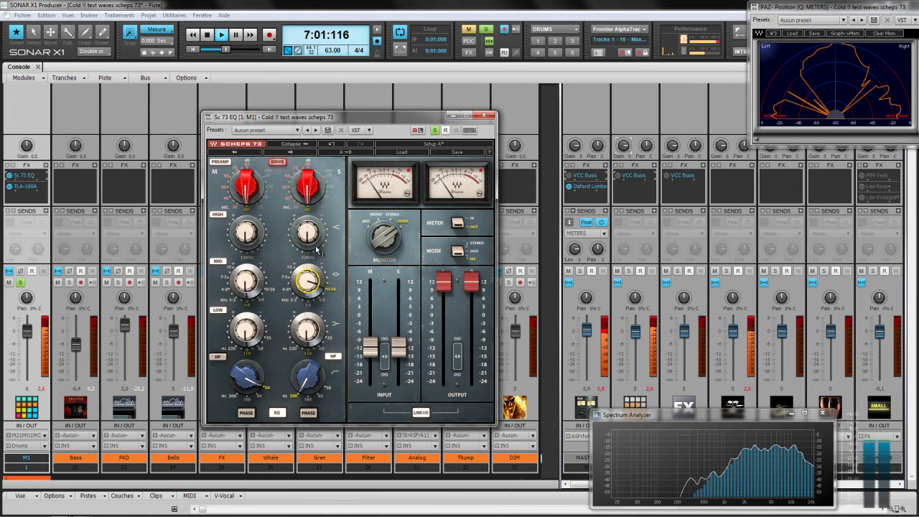
pyautogui.scroll(1, 316, 243)
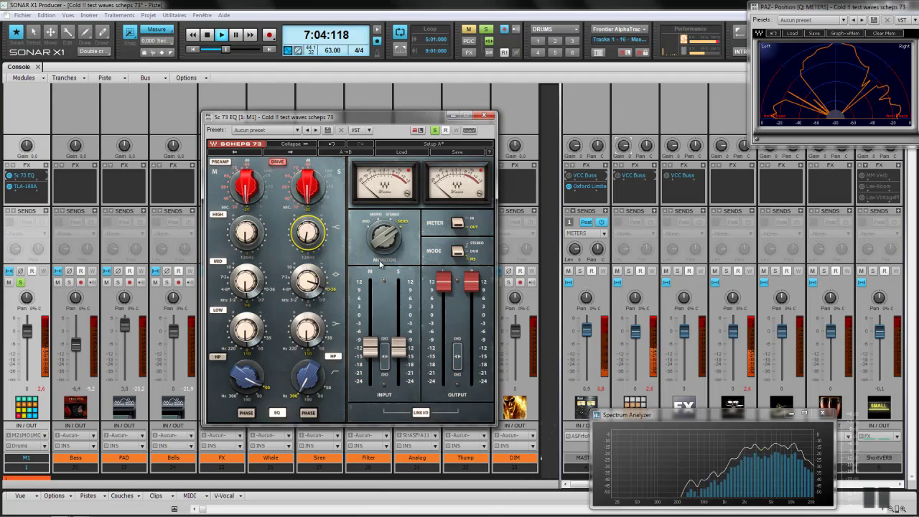
# Monitor the Mid signal and cut its mid band at 0.36 kHz by about 3.3 dB.
pyautogui.click(386, 236)
pyautogui.click(386, 236)
pyautogui.click(386, 235)
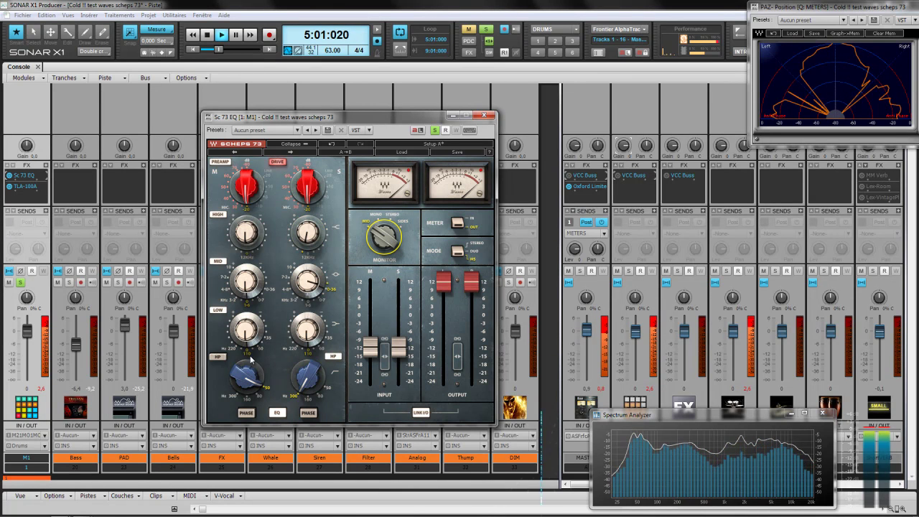
pyautogui.click(248, 285)
pyautogui.scroll(-5, 249, 285)
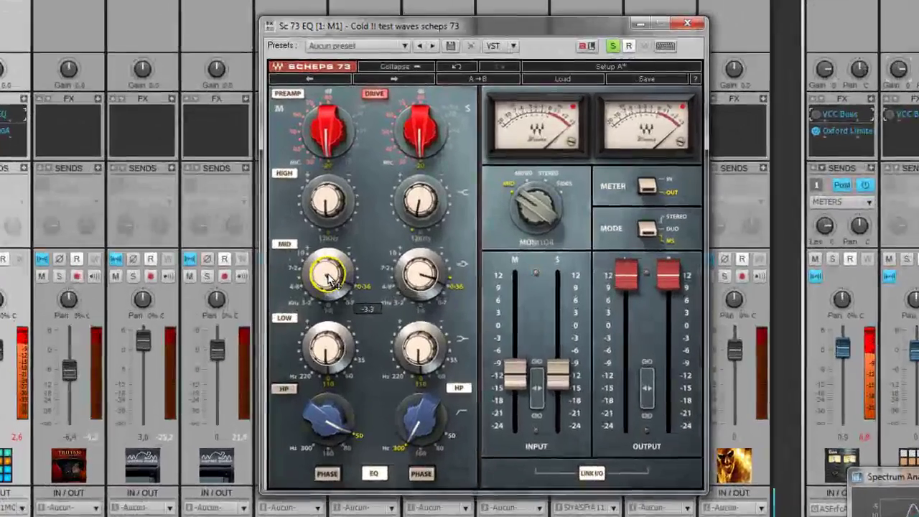
# Slightly boost the Mid channel's 12 kHz high band and its low band at 35 Hz.
pyautogui.moveTo(327, 199)
pyautogui.moveTo(326, 199); pyautogui.dragTo(321, 195)
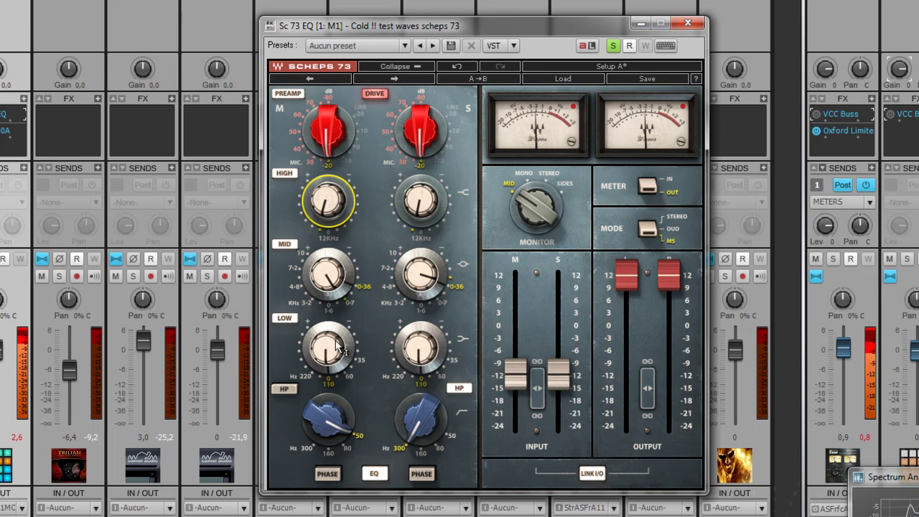
pyautogui.moveTo(334, 355)
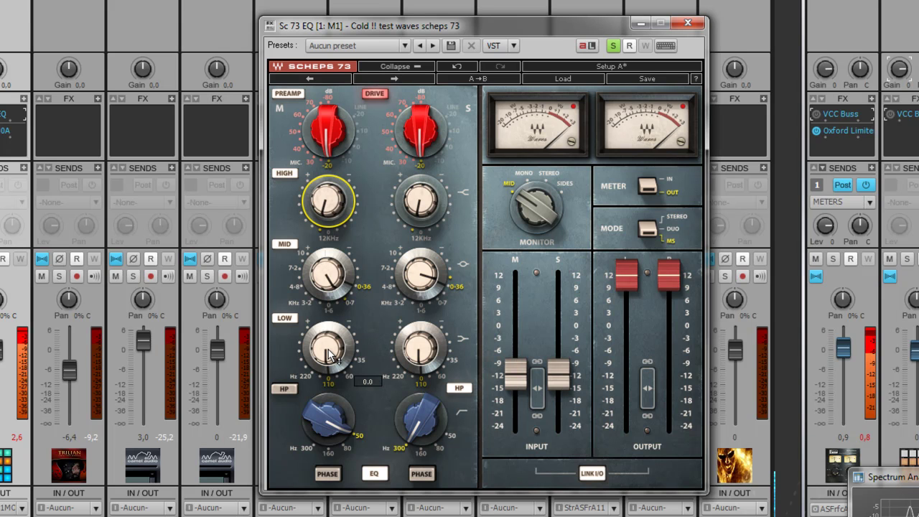
pyautogui.moveTo(331, 354); pyautogui.dragTo(316, 333)
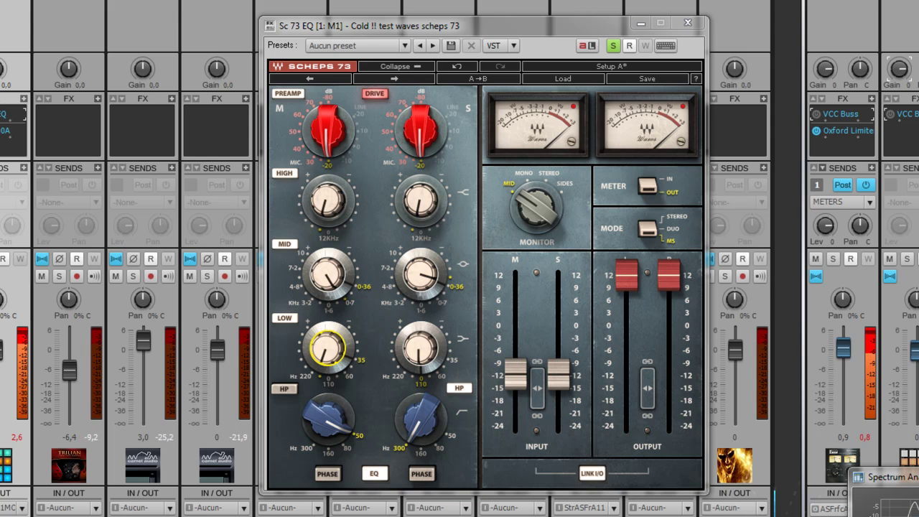
pyautogui.moveTo(327, 357)
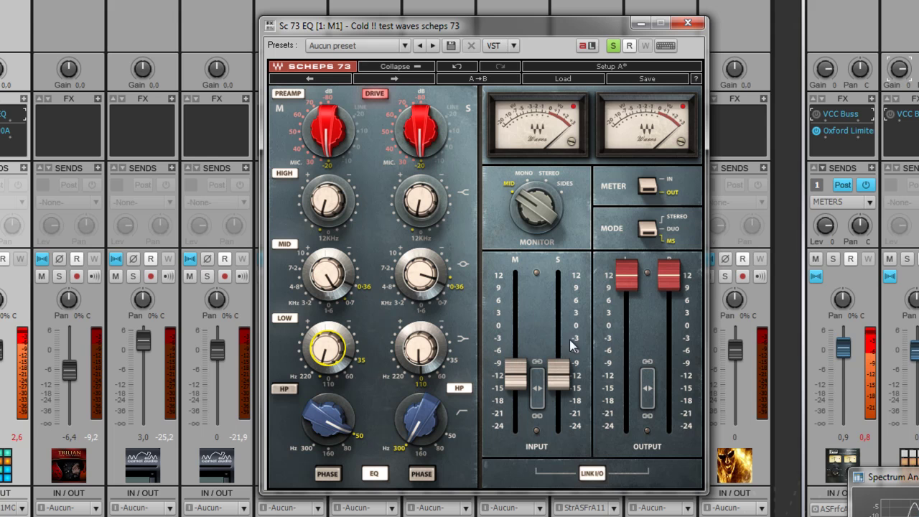
# Unlink the inputs from the outputs and adjust both output faders together to about 11.2 dB.
pyautogui.moveTo(629, 284)
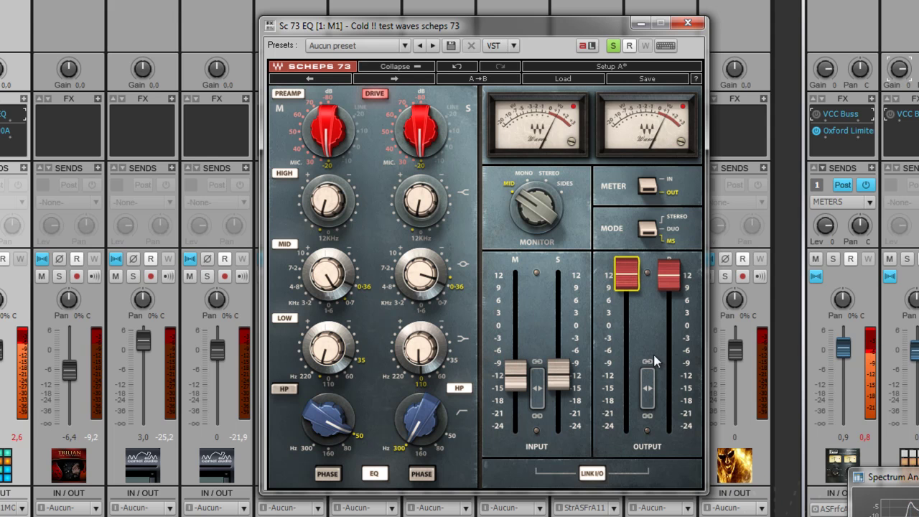
pyautogui.moveTo(674, 282)
pyautogui.moveTo(674, 281); pyautogui.dragTo(671, 274)
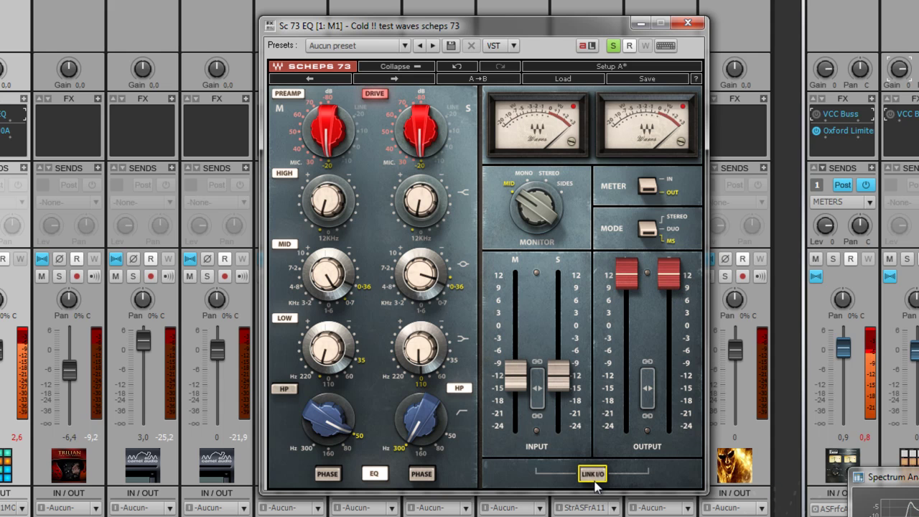
pyautogui.moveTo(655, 396)
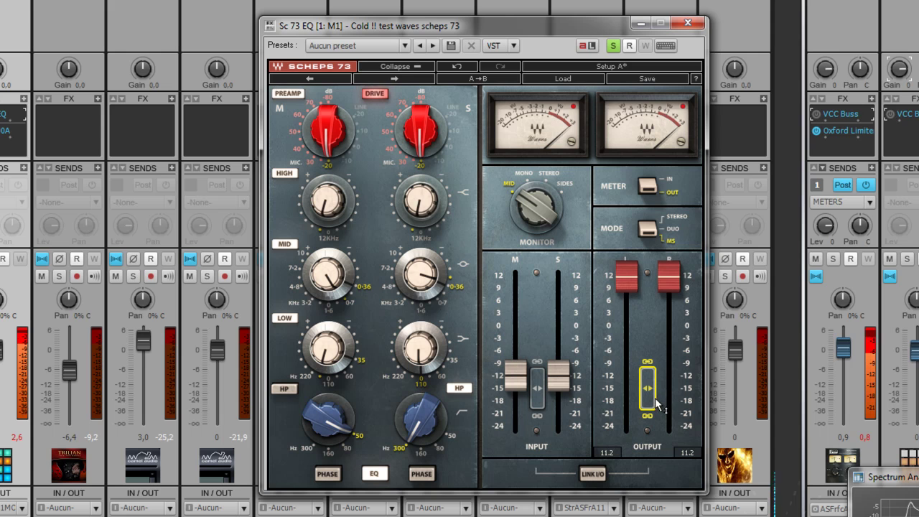
pyautogui.moveTo(655, 398); pyautogui.dragTo(659, 413)
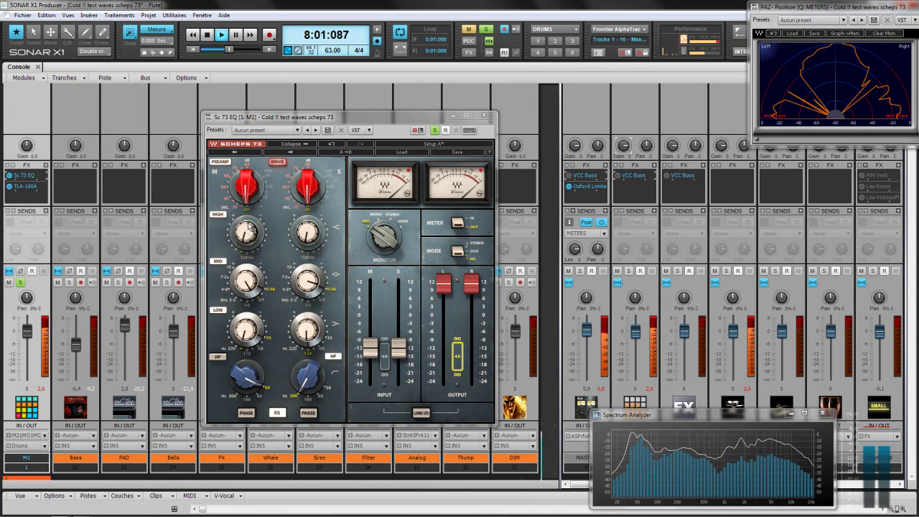
# Return the monitor to Stereo and compare the processed drums with the Scheps 73 bypassed.
pyautogui.click(385, 241)
pyautogui.click(386, 243)
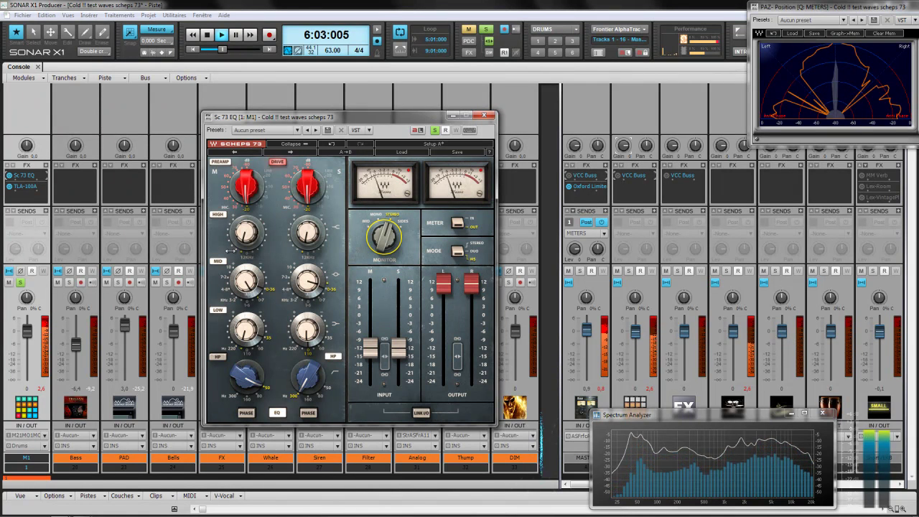
pyautogui.click(10, 177)
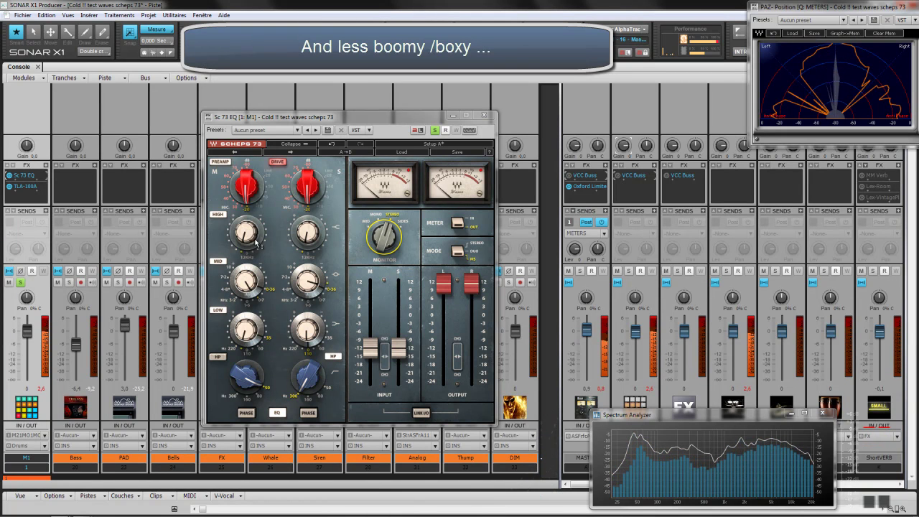
# Fine-tune the high-band gains of the Mid and Sides channels, and compare against the bypassed plugin again.
pyautogui.moveTo(253, 242)
pyautogui.moveTo(253, 241); pyautogui.dragTo(249, 253)
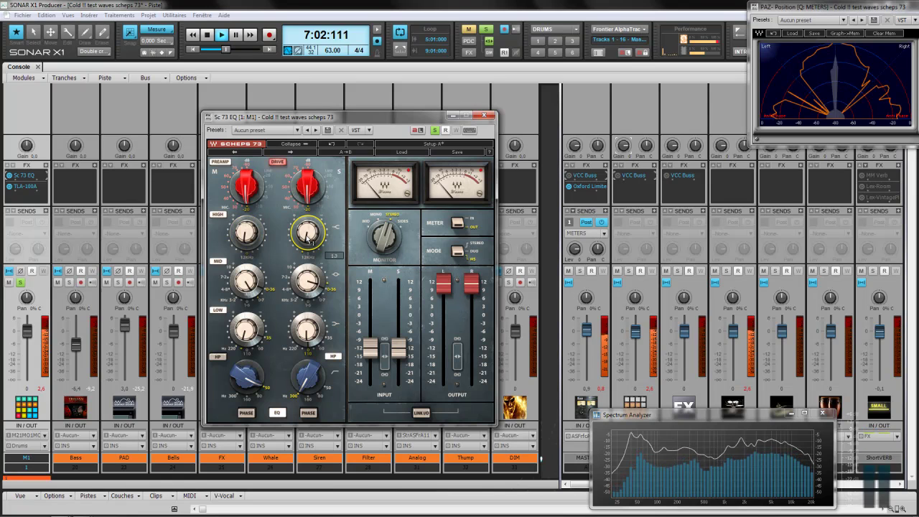
pyautogui.click(11, 178)
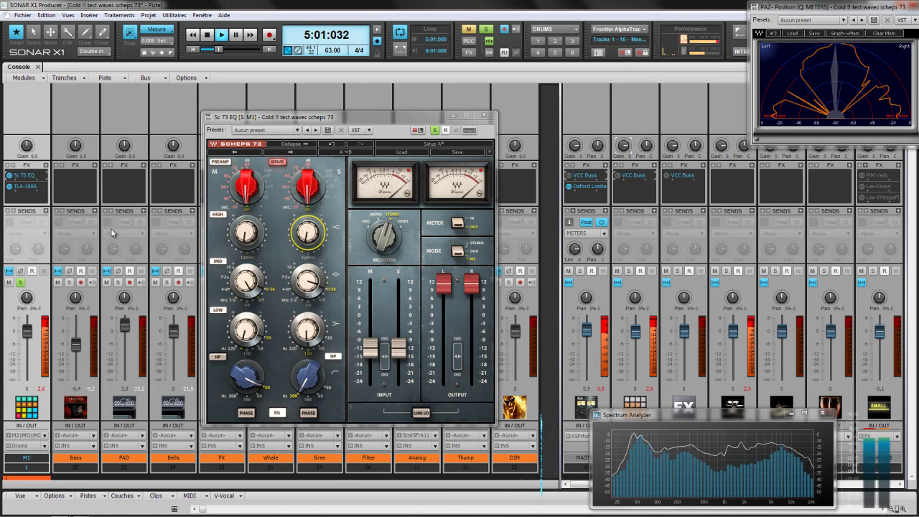
# Unsolo M1, close the Scheps 73 window, and solo the Bass track.
pyautogui.click(21, 282)
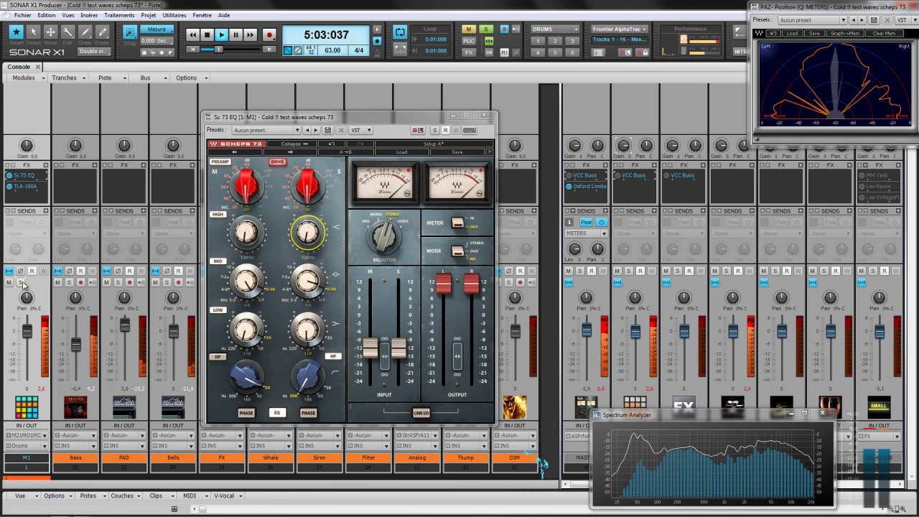
pyautogui.click(484, 115)
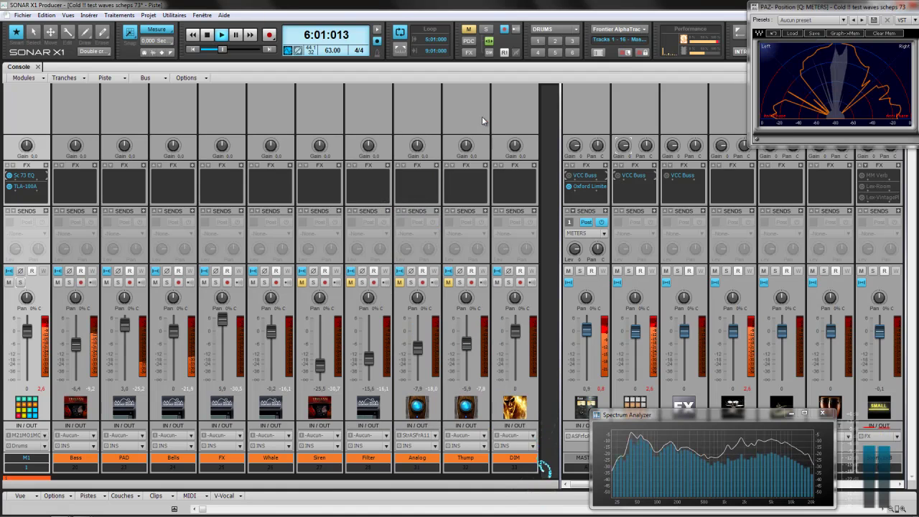
pyautogui.click(69, 282)
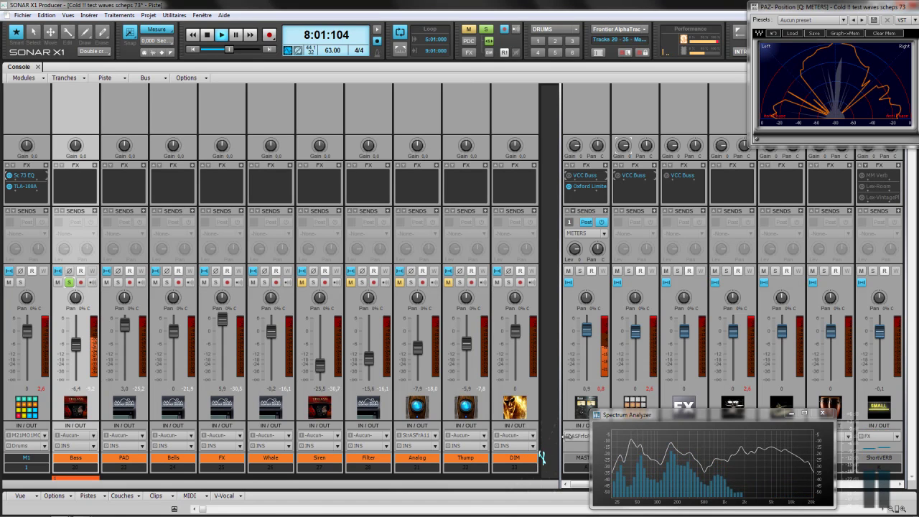
# Compare the low end of the Bass and M1 tracks in the spectrum analyzer by soloing M1, and solo Bass again.
pyautogui.moveTo(635, 445)
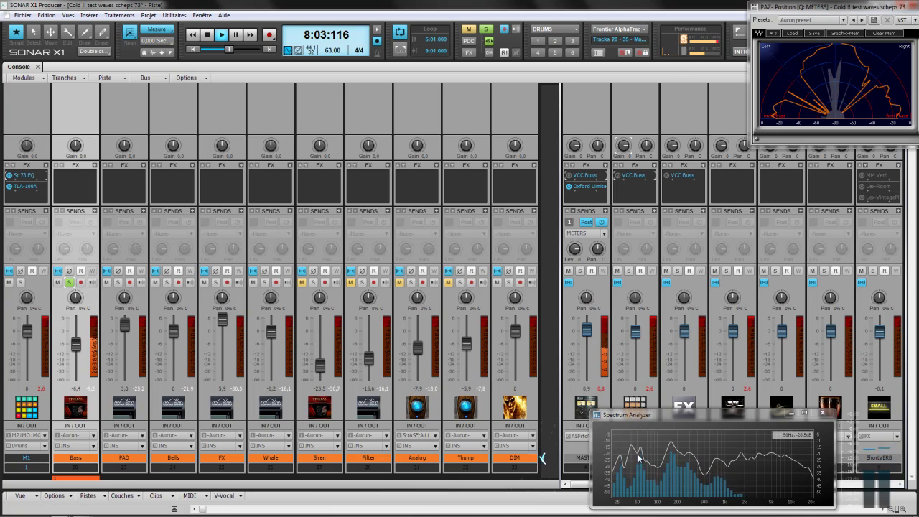
pyautogui.click(21, 284)
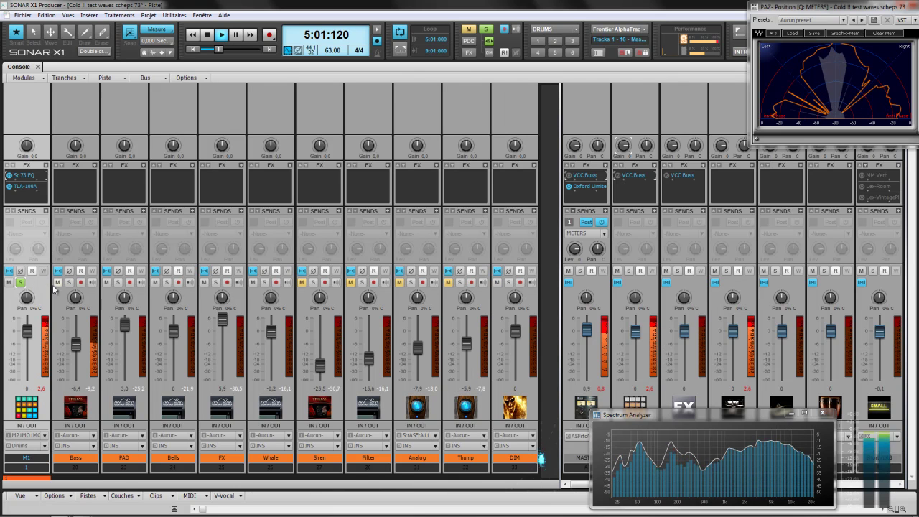
pyautogui.moveTo(644, 454)
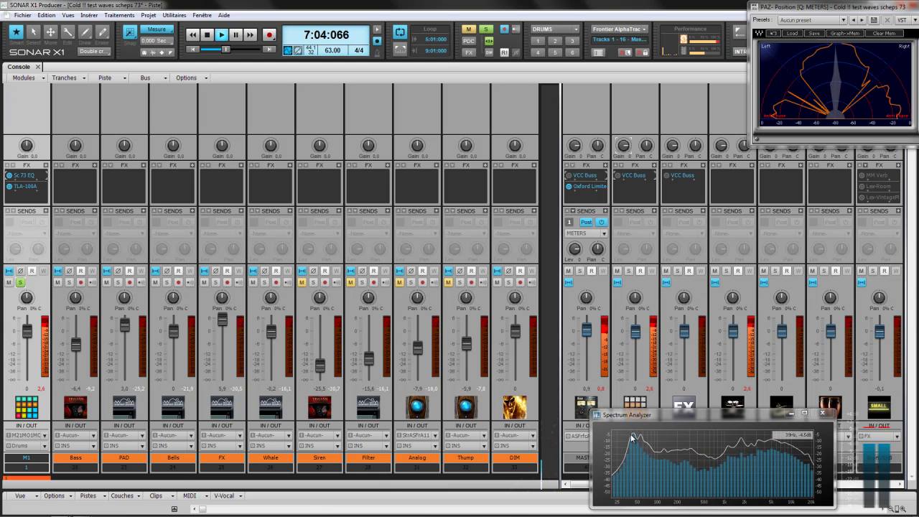
pyautogui.click(69, 283)
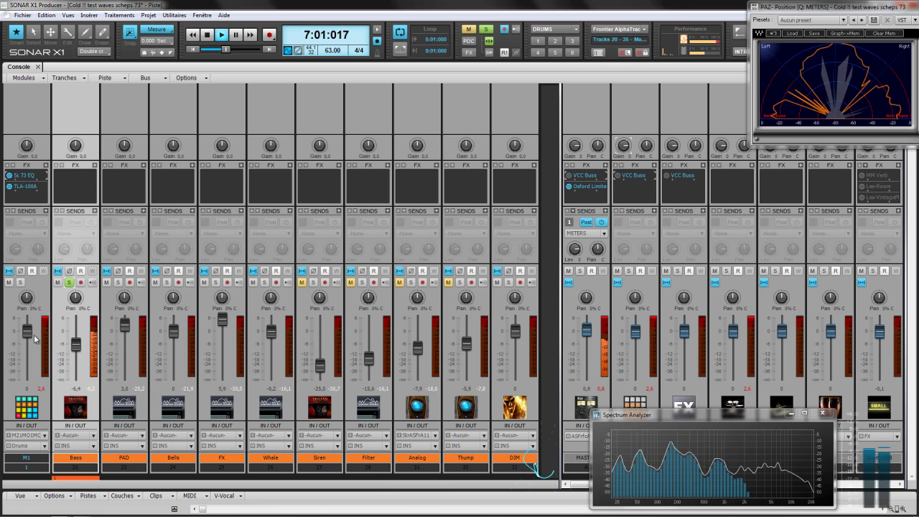
# Insert the Sc 73 EQ stereo effect on the Bass track and move its window clear of the meters.
pyautogui.rightClick(93, 171)
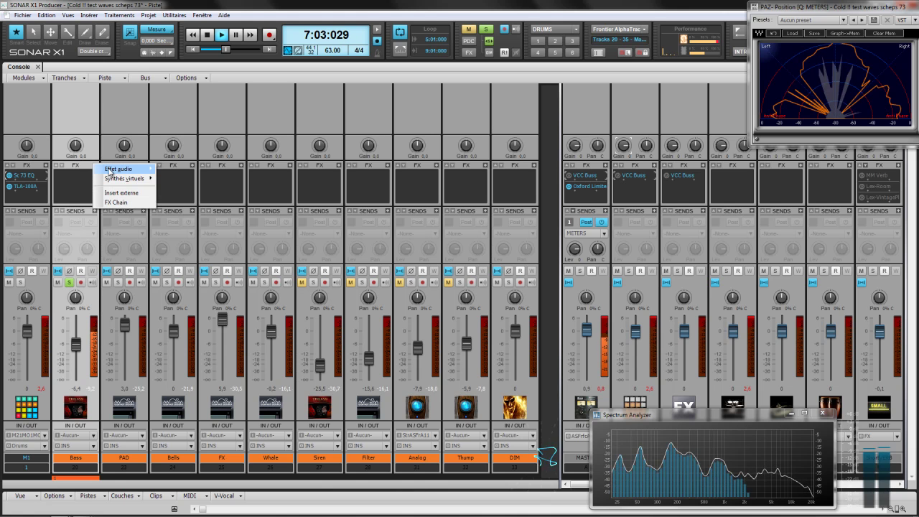
pyautogui.moveTo(129, 169)
pyautogui.moveTo(228, 184)
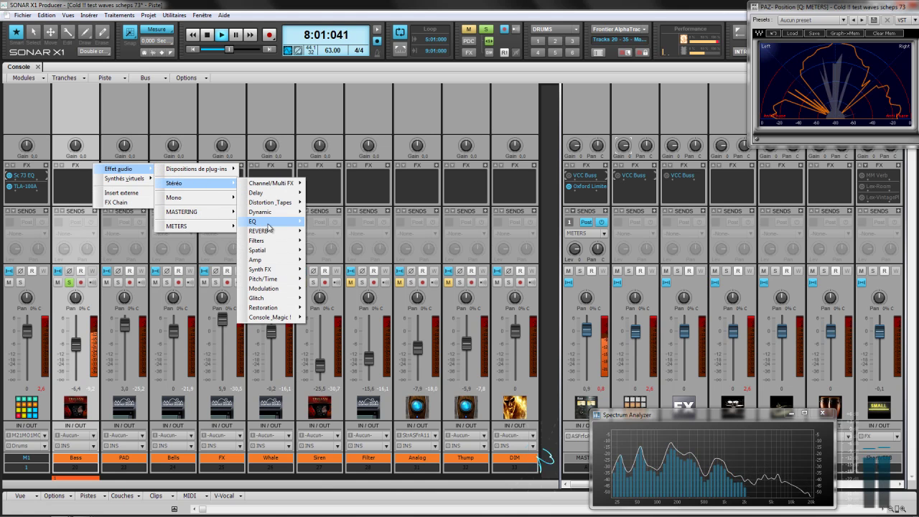
pyautogui.moveTo(262, 221)
pyautogui.click(334, 329)
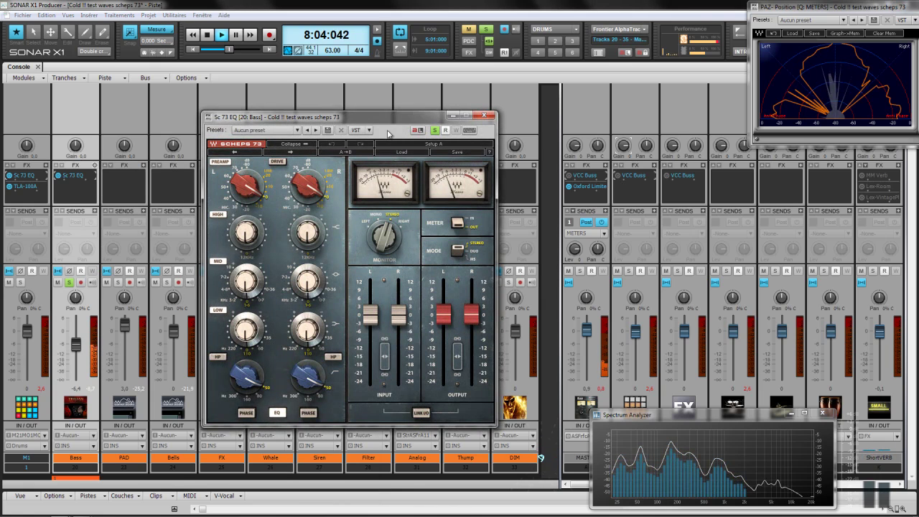
pyautogui.press('space')
pyautogui.moveTo(388, 124); pyautogui.dragTo(401, 104)
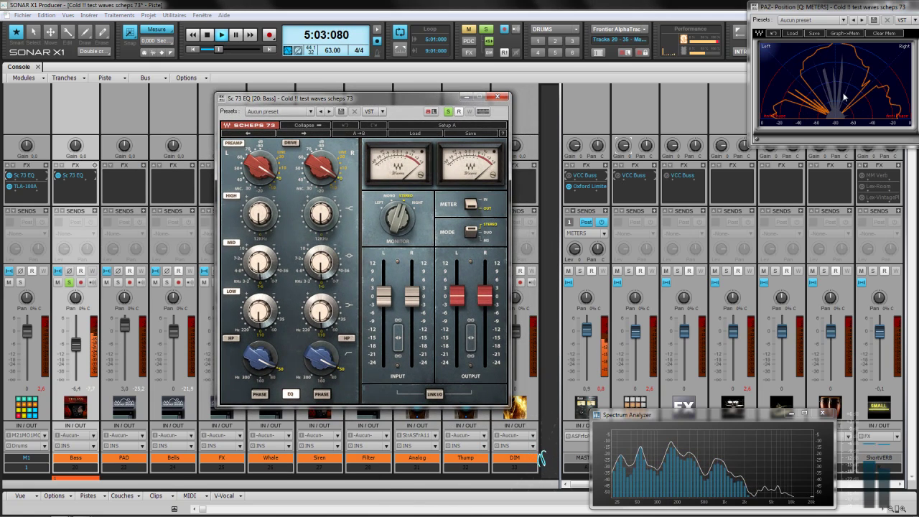
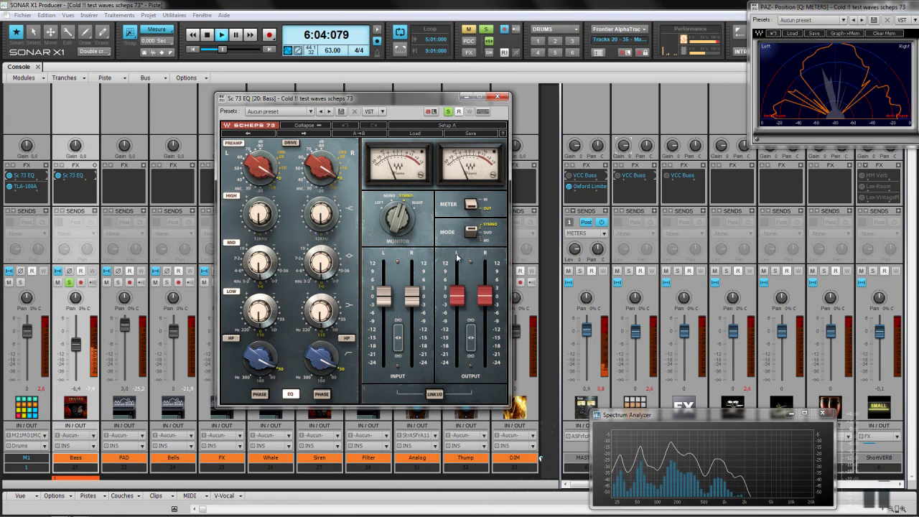
# Switch the Bass track's Scheps 73 to MS mode and monitor only the Sides during playback.
pyautogui.click(469, 236)
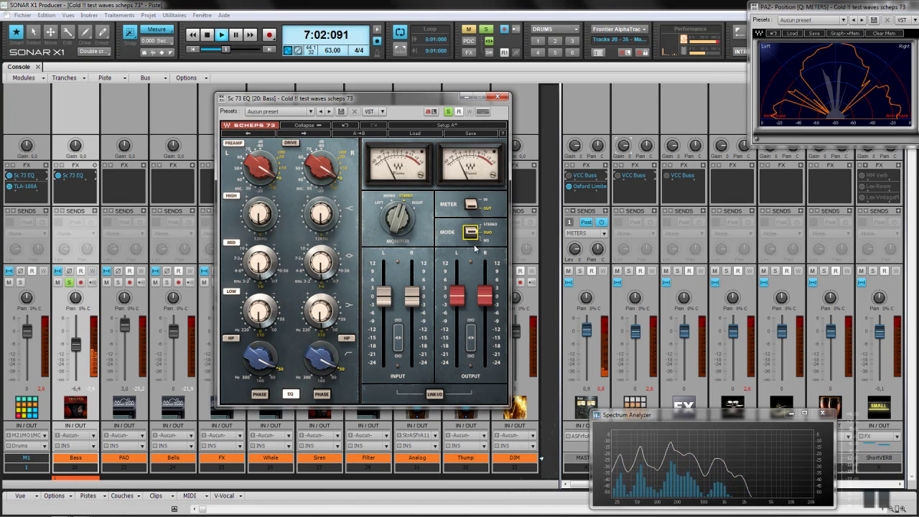
pyautogui.click(474, 243)
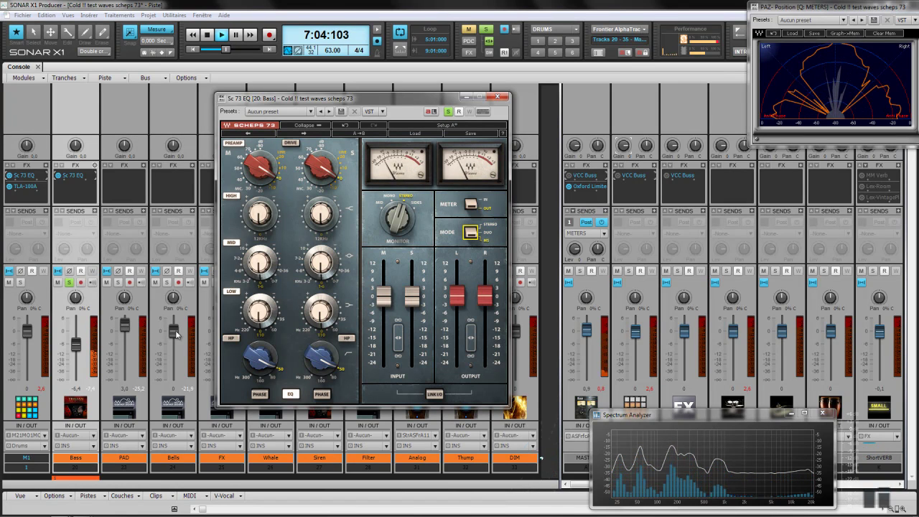
pyautogui.click(419, 206)
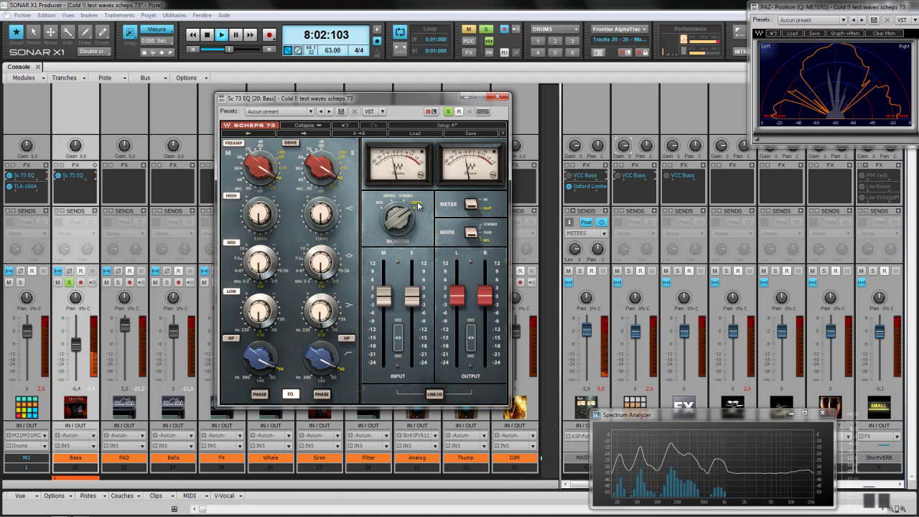
pyautogui.press('space')
pyautogui.press('space')
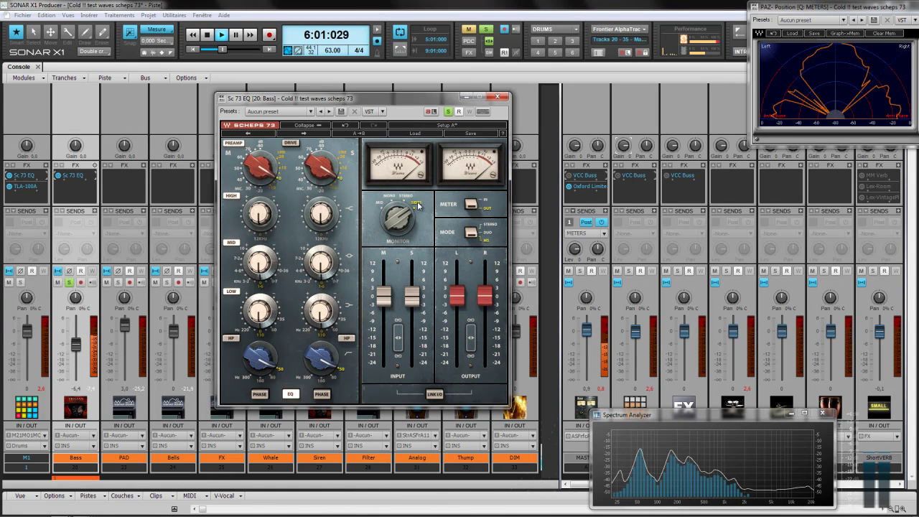
# Monitor the Mid channel of the bass and enable its high-pass filter at 80 Hz.
pyautogui.click(382, 207)
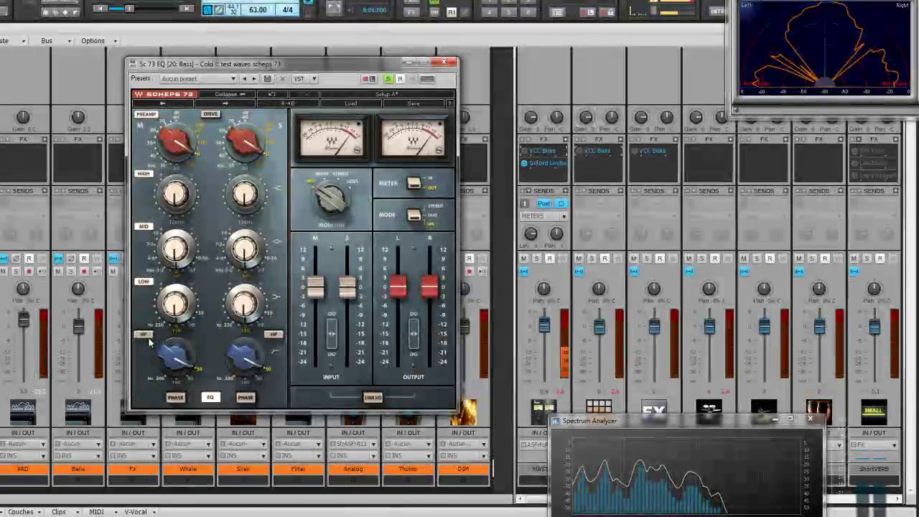
pyautogui.click(174, 361)
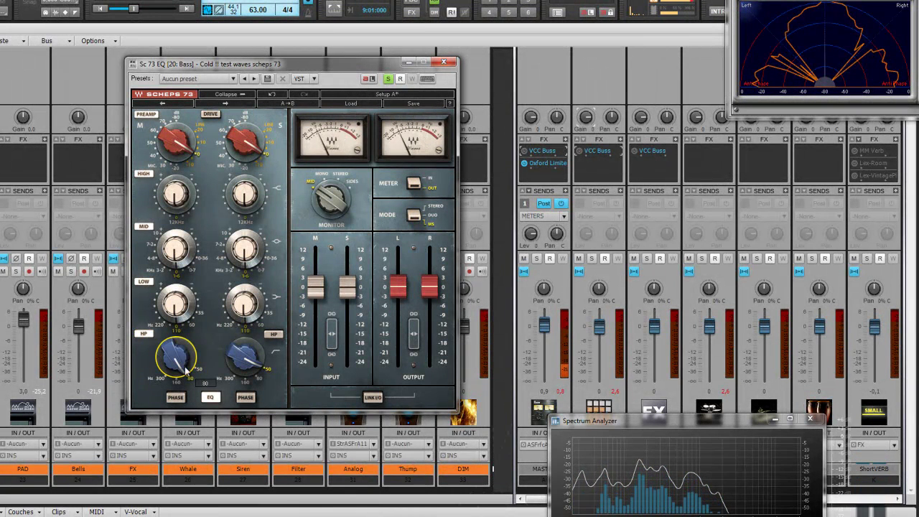
pyautogui.scroll(1, 184, 366)
pyautogui.scroll(-1, 185, 366)
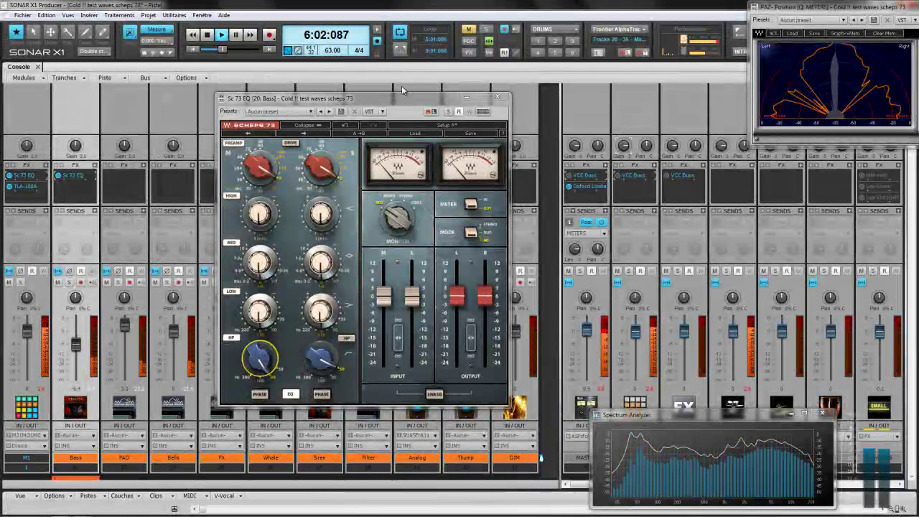
# Raise the bass Mid high-pass filter to 160 Hz while checking against M1, and compare Stereo with Mid monitoring.
pyautogui.click(69, 282)
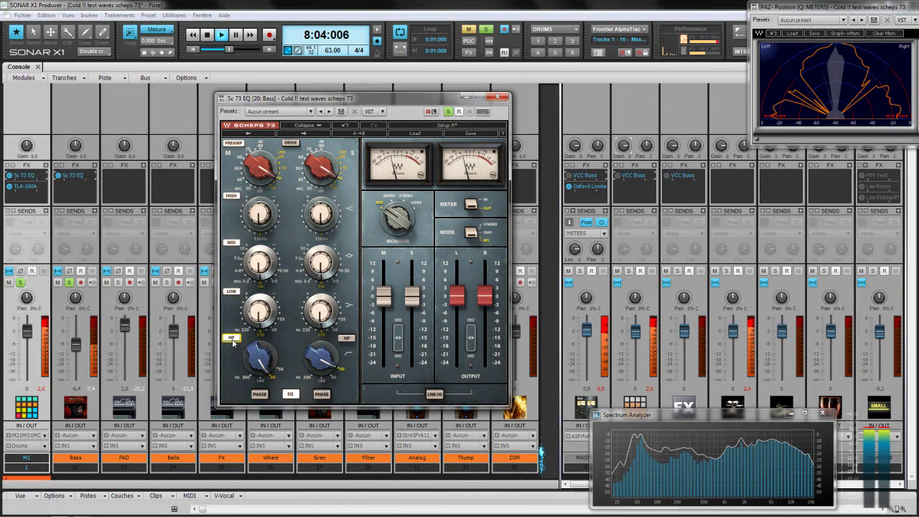
pyautogui.click(261, 383)
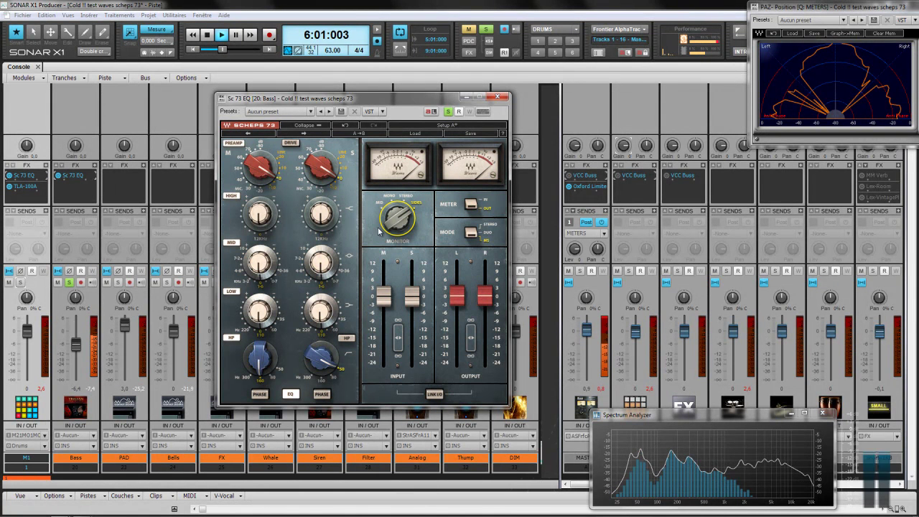
pyautogui.scroll(-2, 400, 221)
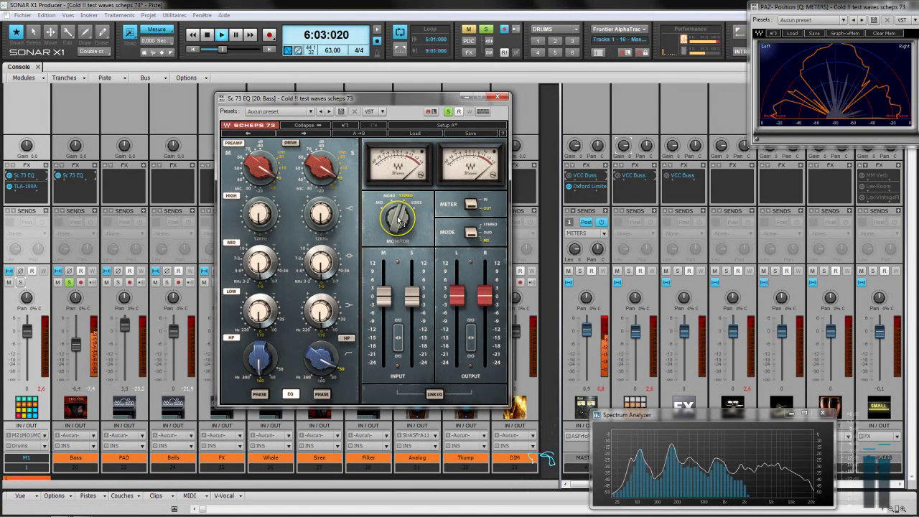
pyautogui.scroll(-1, 399, 221)
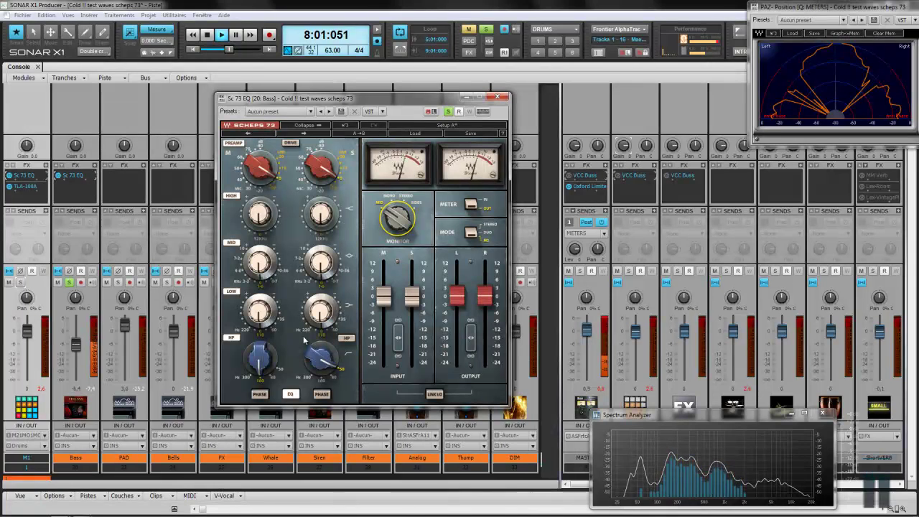
pyautogui.moveTo(678, 483)
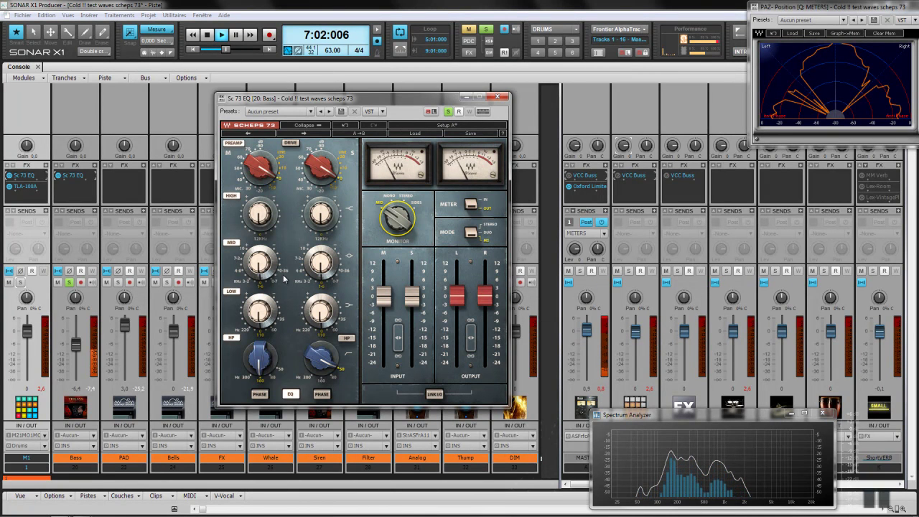
# Try different low-band gains and frequencies on the Mid channel, settling on a slight boost at 60 Hz.
pyautogui.click(260, 314)
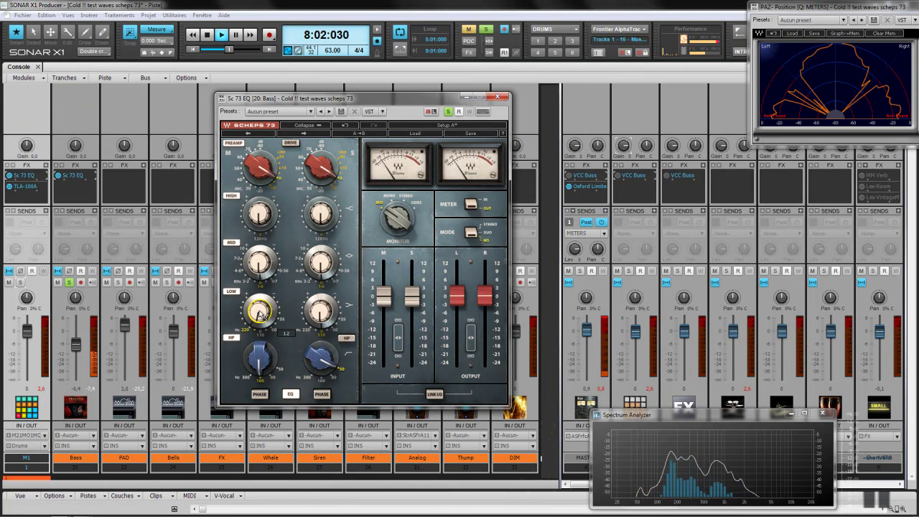
pyautogui.scroll(3, 260, 313)
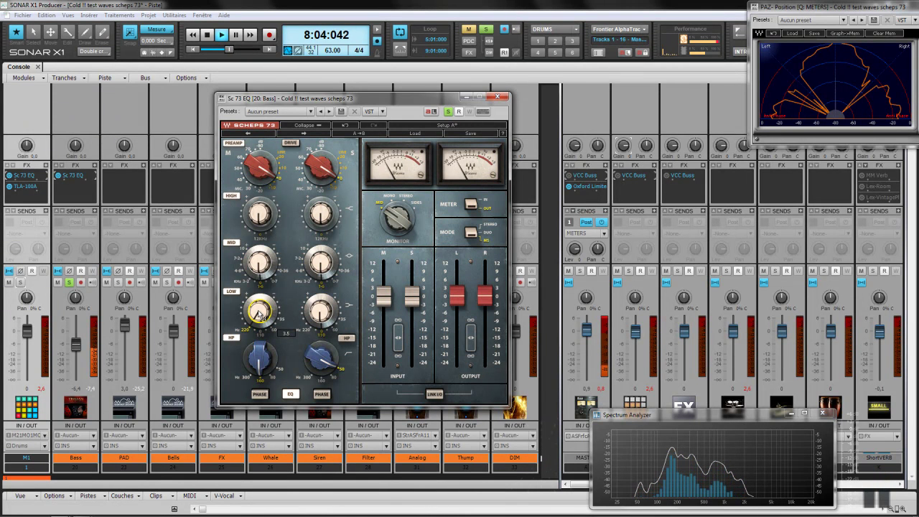
pyautogui.scroll(3, 258, 314)
pyautogui.scroll(-5, 259, 314)
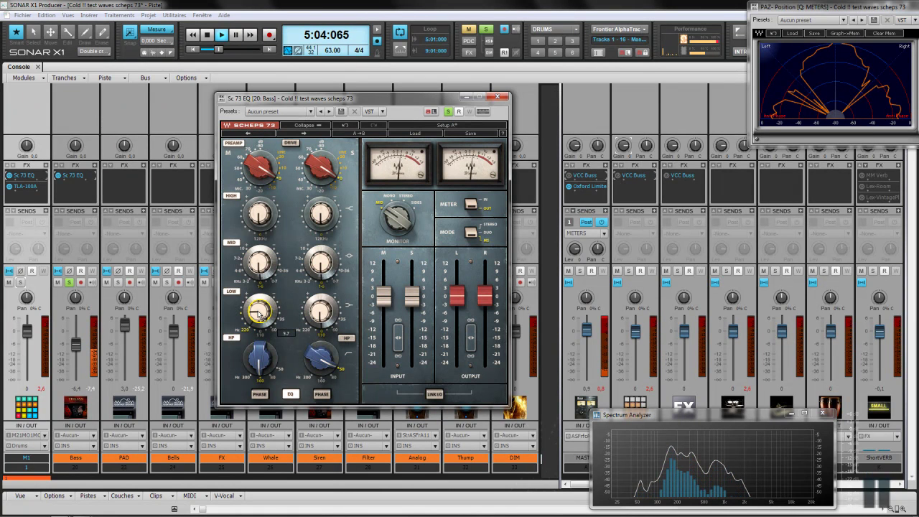
pyautogui.moveTo(262, 338)
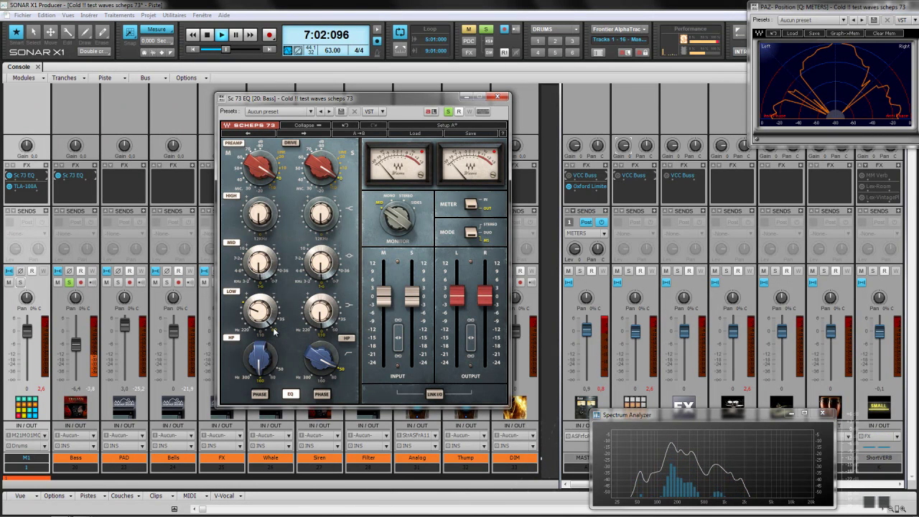
pyautogui.moveTo(267, 321)
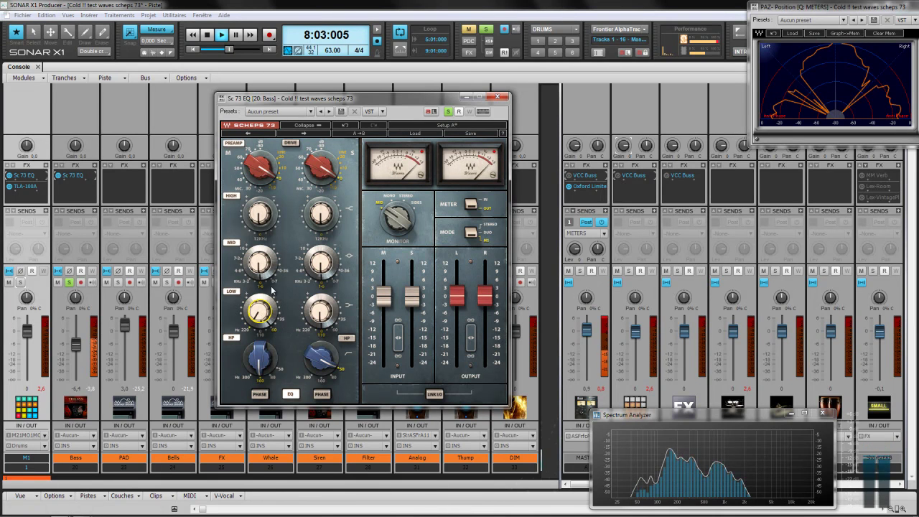
# Set the Mid channel's mid band to a slight cut at 0.36 kHz and cut its high band.
pyautogui.moveTo(265, 267)
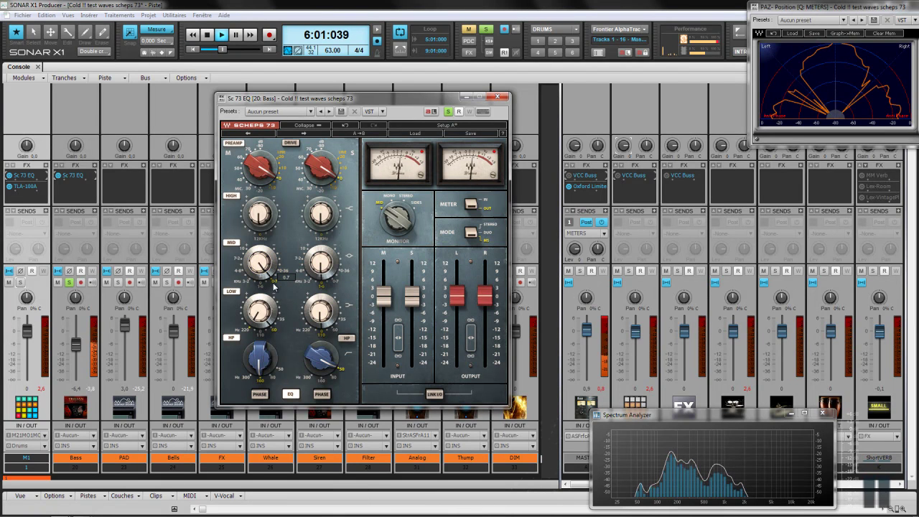
pyautogui.scroll(3, 264, 271)
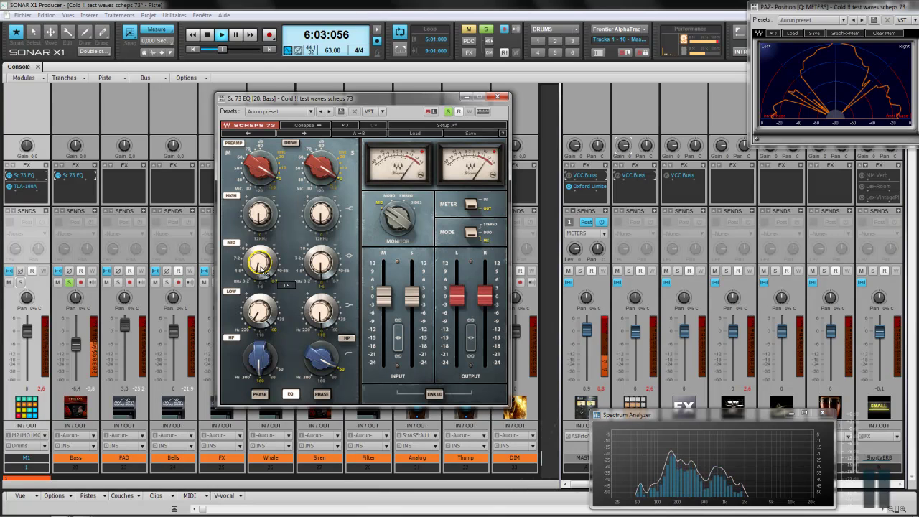
pyautogui.scroll(2, 264, 270)
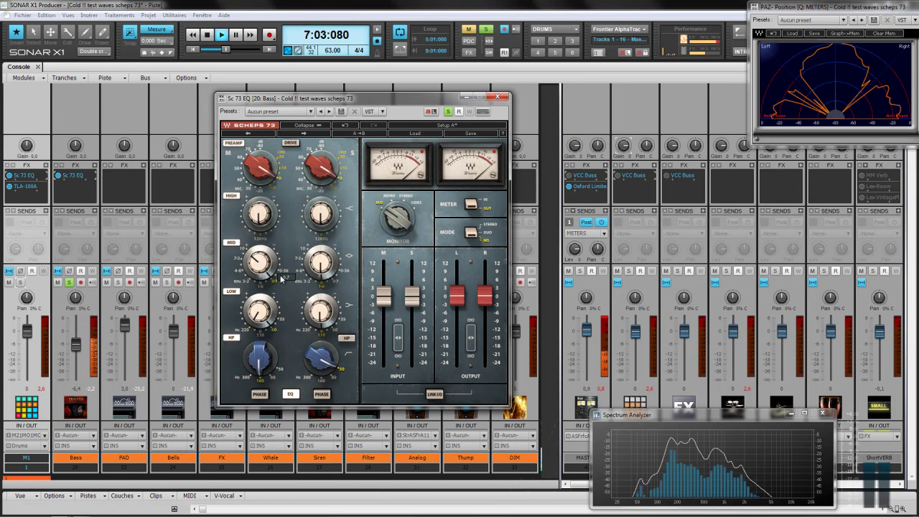
pyautogui.scroll(-2, 260, 266)
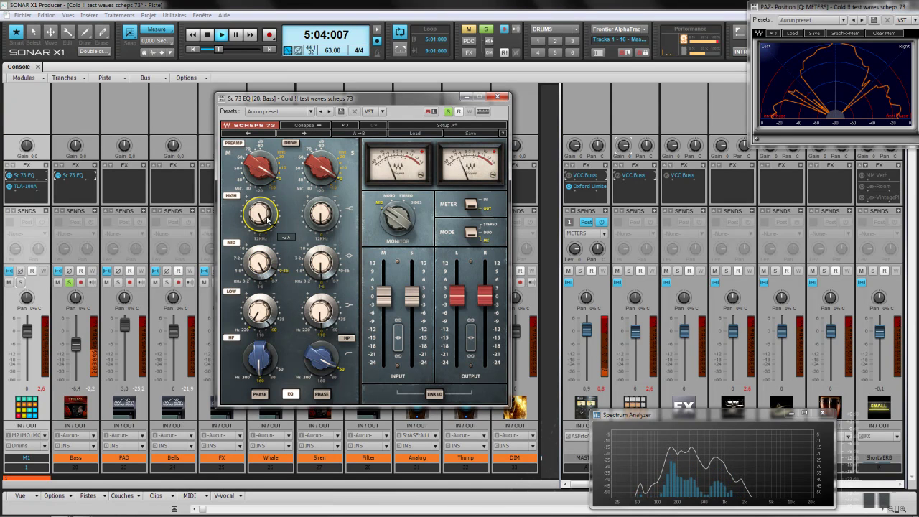
pyautogui.scroll(-3, 267, 219)
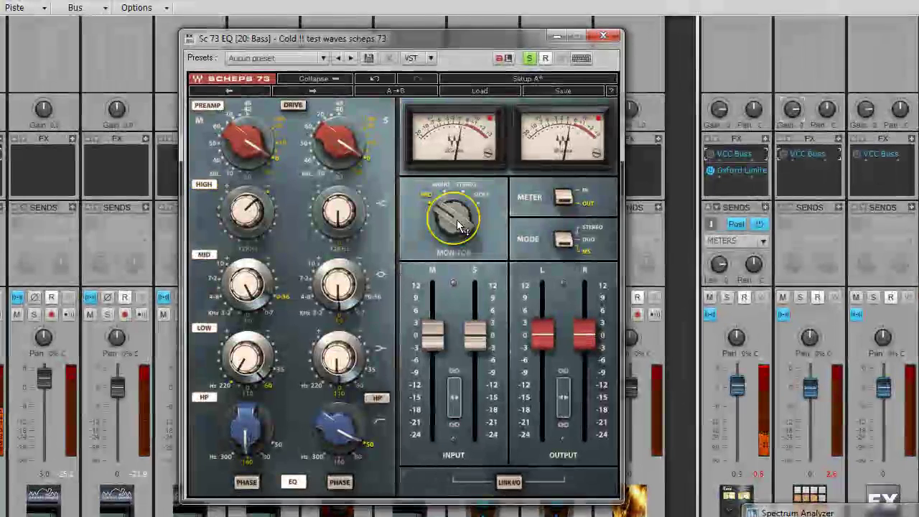
# Monitor the Sides channel, boost its low band at 220 Hz, and enable its high-pass filter at 80 Hz.
pyautogui.click(400, 222)
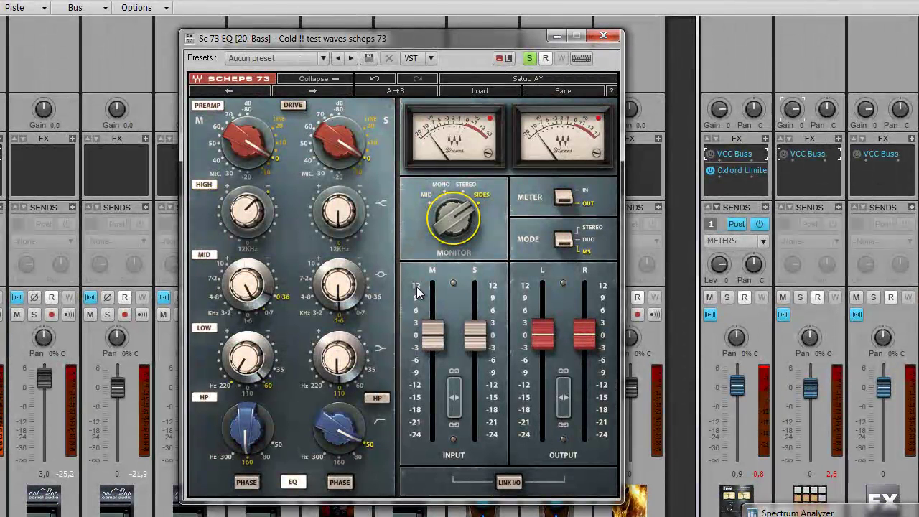
pyautogui.click(374, 401)
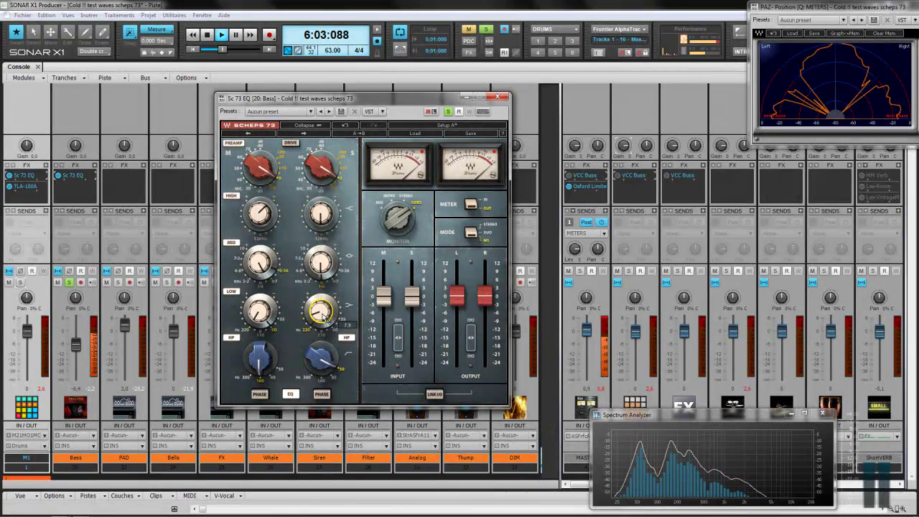
pyautogui.click(327, 363)
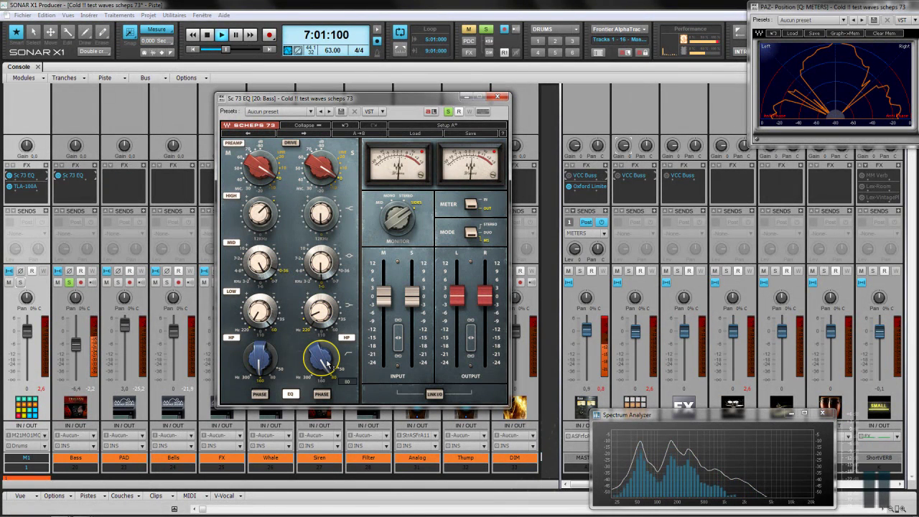
pyautogui.scroll(1, 327, 363)
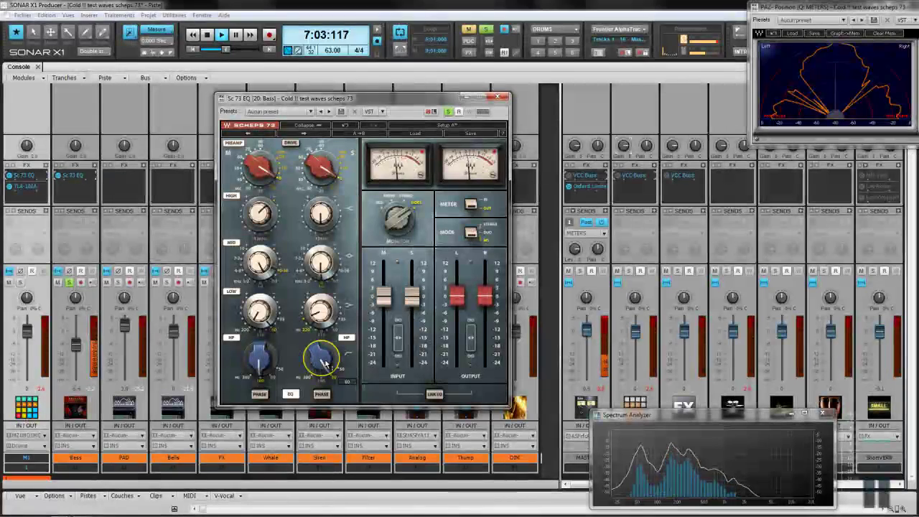
# Cut the Sides channel's mid band by about 6 dB and give its high band a moderate boost.
pyautogui.click(321, 323)
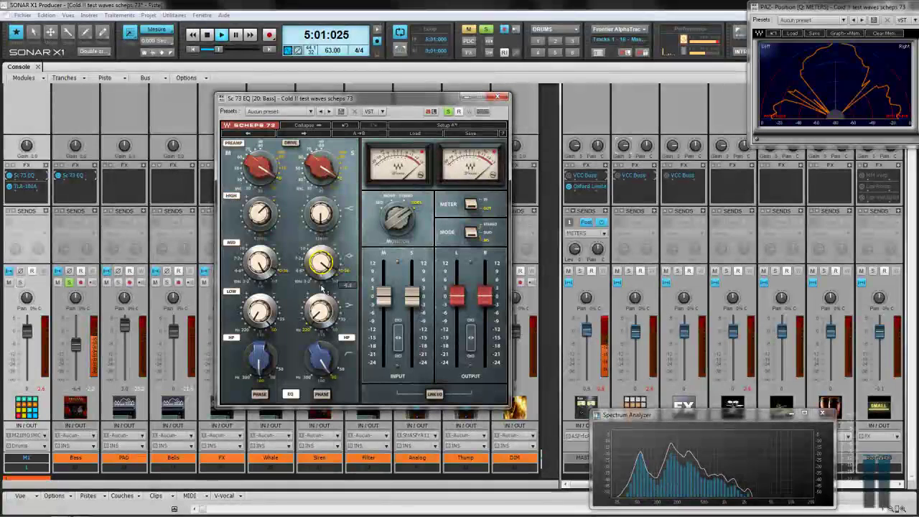
pyautogui.click(322, 274)
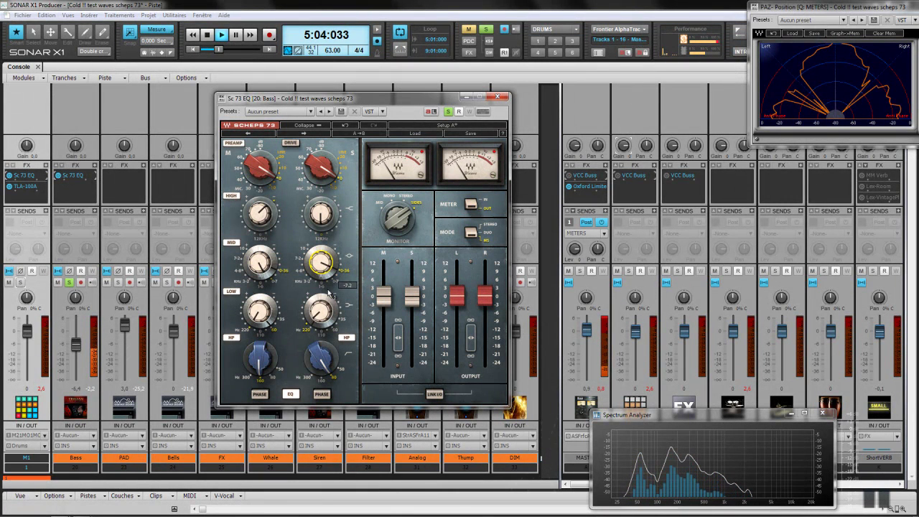
pyautogui.moveTo(335, 307); pyautogui.dragTo(324, 262)
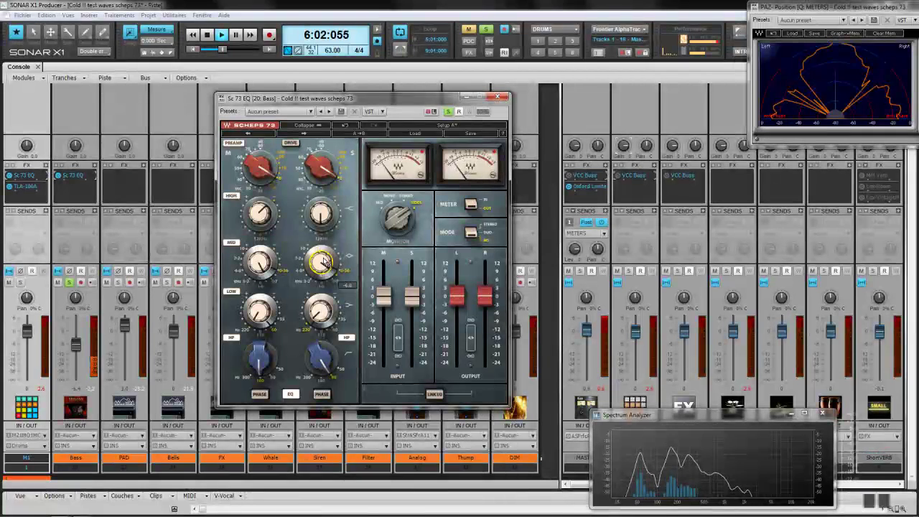
pyautogui.moveTo(324, 224); pyautogui.dragTo(316, 189)
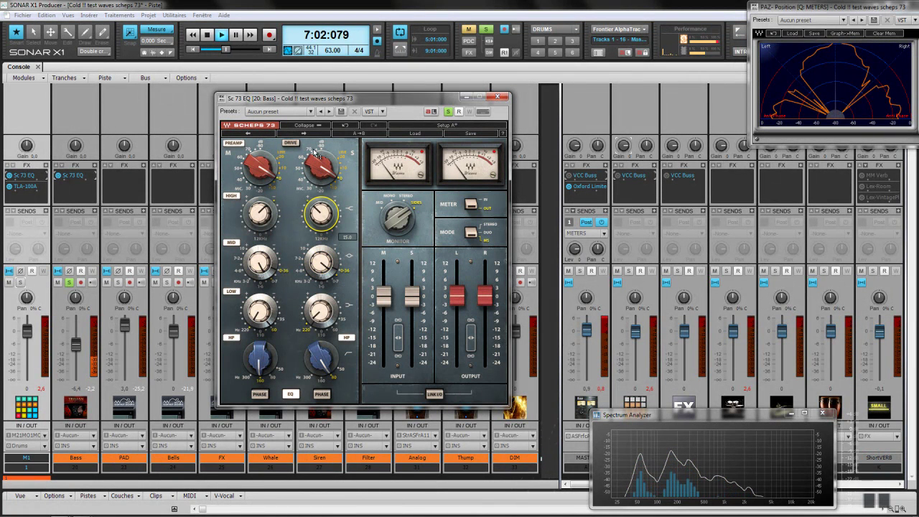
pyautogui.moveTo(314, 153); pyautogui.dragTo(318, 172)
pyautogui.moveTo(320, 184); pyautogui.dragTo(317, 194)
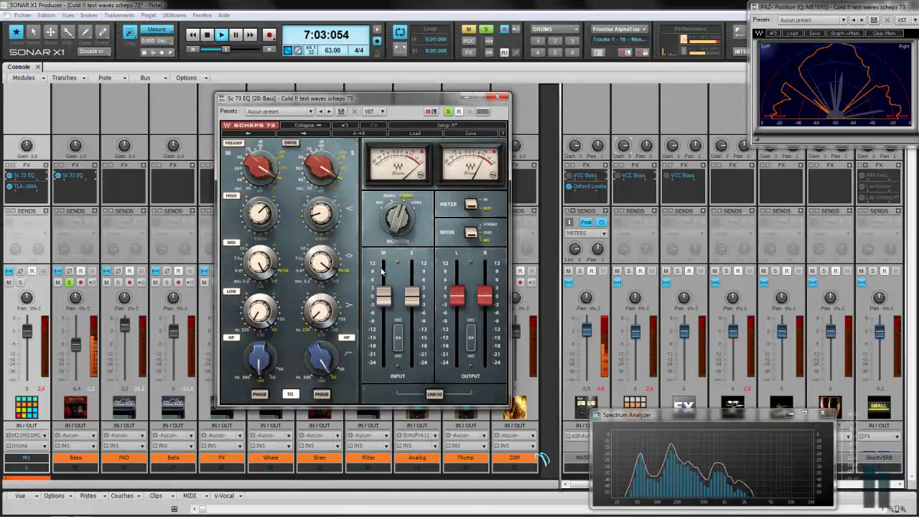
# Compare the bass with and without the Scheps 73, first on its own and then with M1 soloed alongside.
pyautogui.click(61, 180)
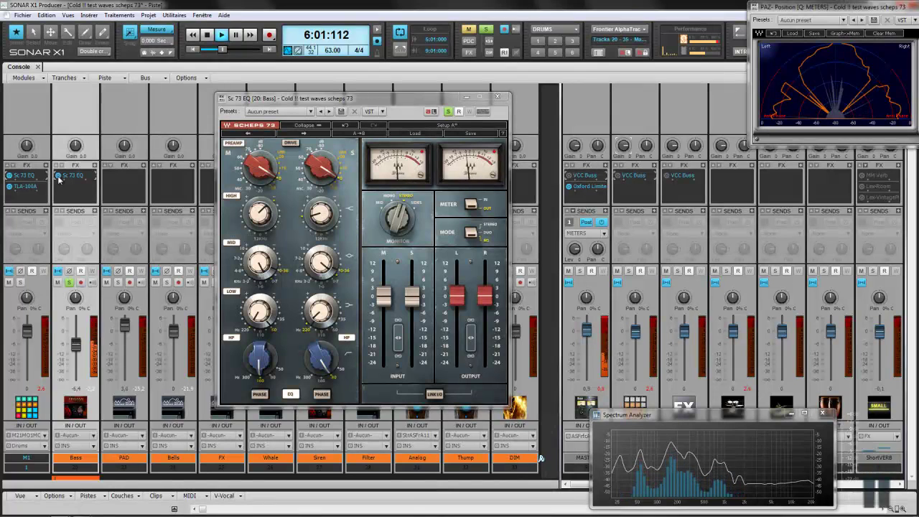
pyautogui.click(21, 282)
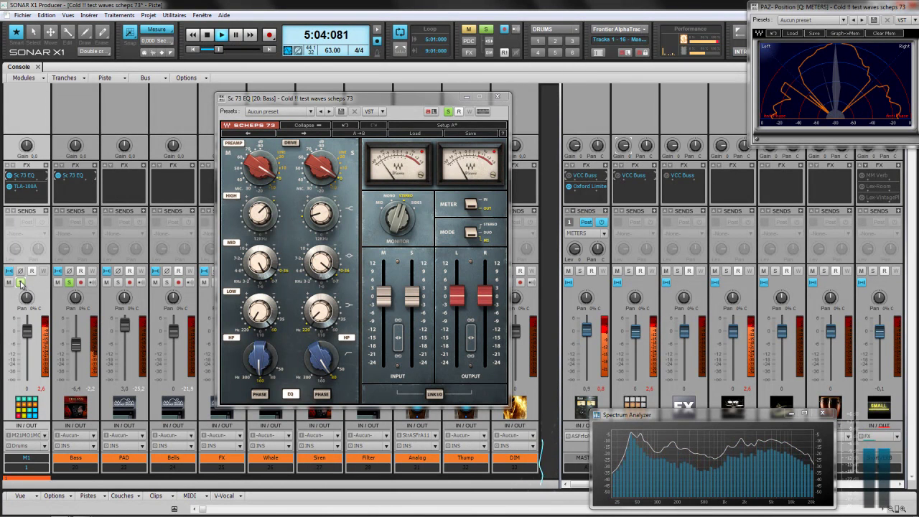
pyautogui.click(59, 178)
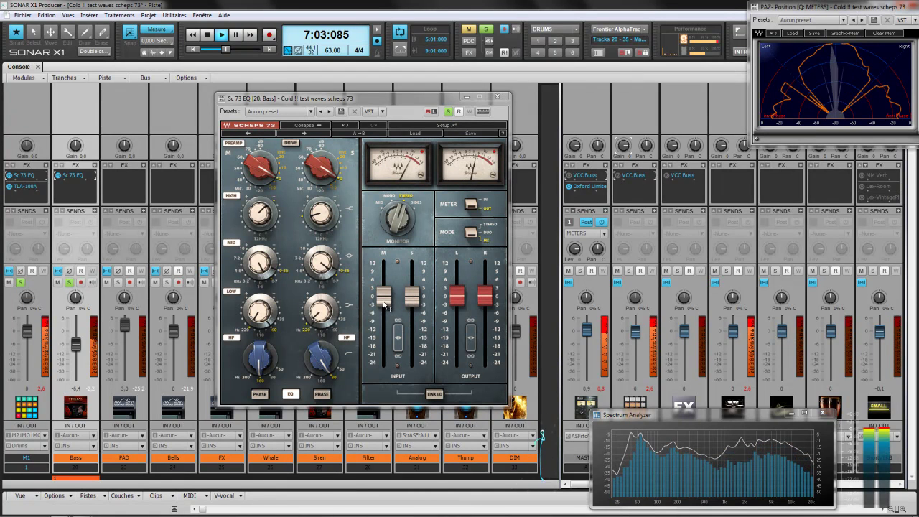
# Set the Mid input level to 0.4, fine-tune the Sides input, and compare the bass EQ against bypass.
pyautogui.moveTo(385, 302); pyautogui.dragTo(386, 296)
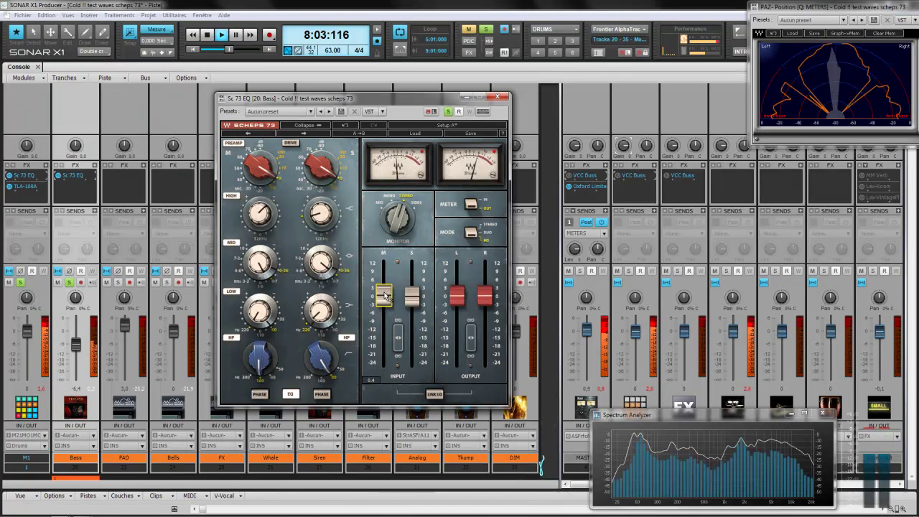
pyautogui.moveTo(413, 302); pyautogui.dragTo(413, 305)
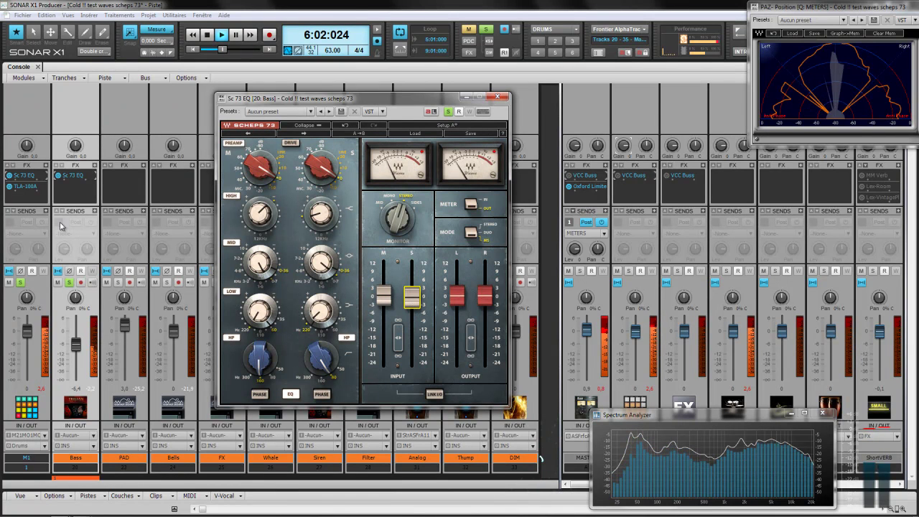
pyautogui.click(59, 179)
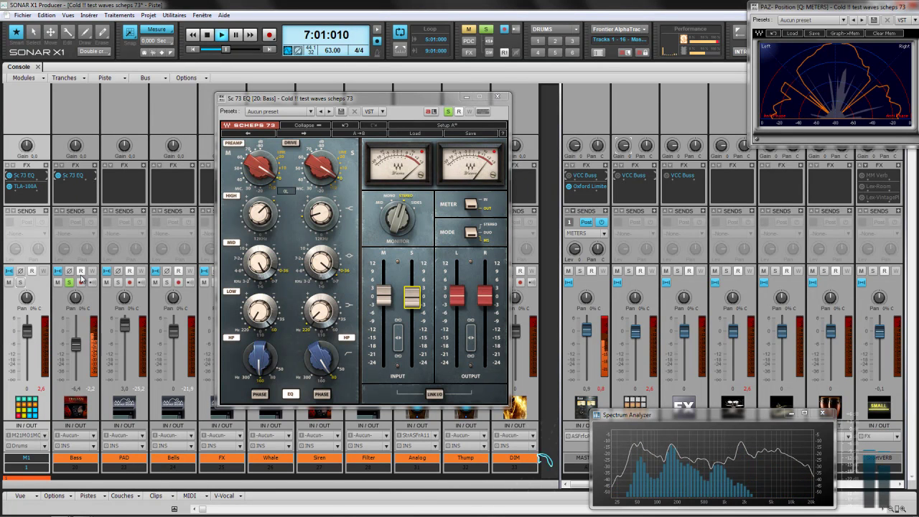
# Insert the CLA-3A stereo compressor after the Scheps 73 on the Bass track.
pyautogui.rightClick(94, 170)
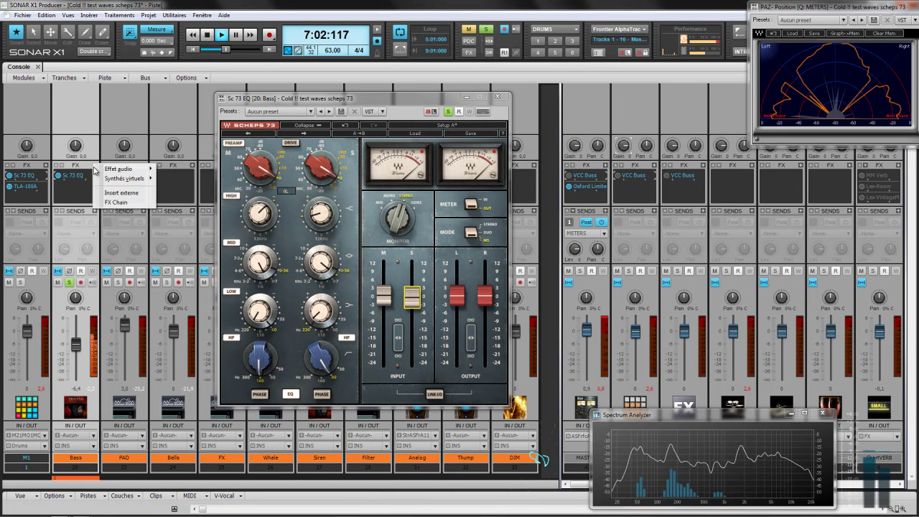
pyautogui.moveTo(122, 169)
pyautogui.moveTo(184, 185)
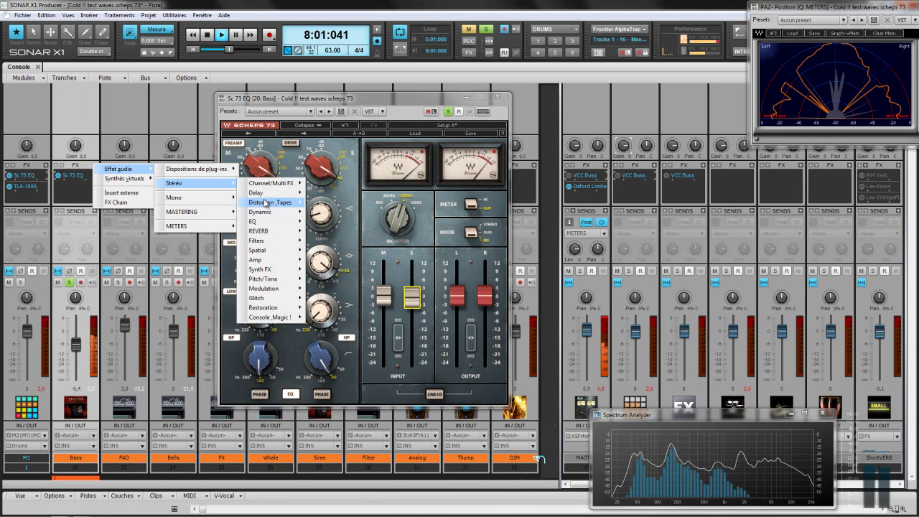
pyautogui.moveTo(286, 213)
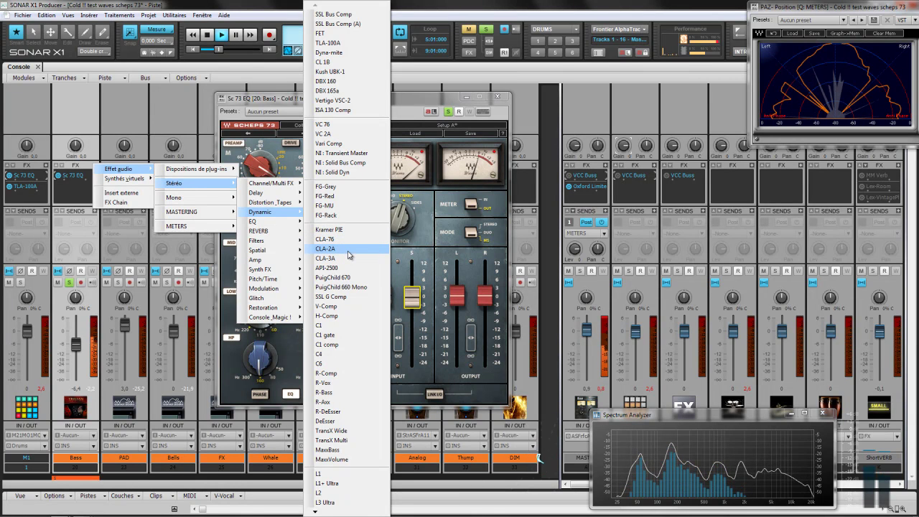
pyautogui.click(349, 257)
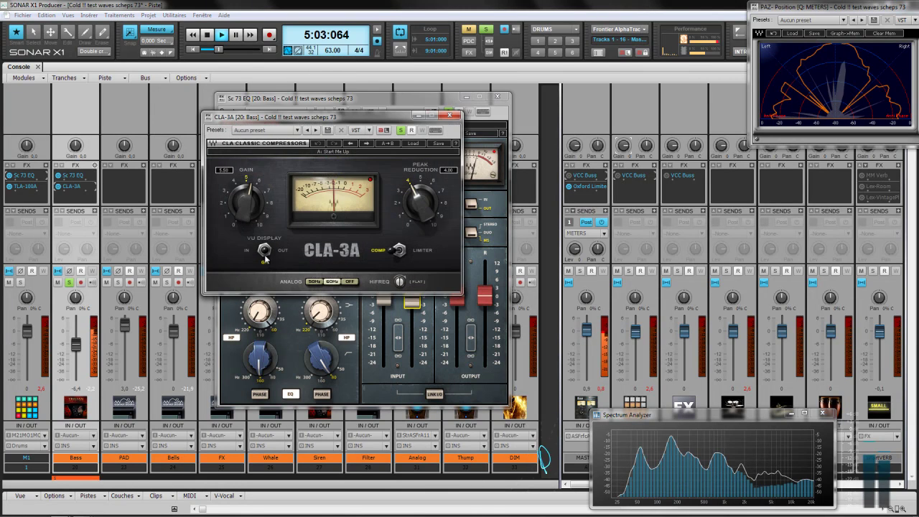
# Adjust the CLA-3A's Peak Reduction by ear to control the bass dynamics.
pyautogui.moveTo(416, 207); pyautogui.dragTo(415, 186)
pyautogui.moveTo(400, 283)
pyautogui.moveTo(421, 204); pyautogui.dragTo(423, 227)
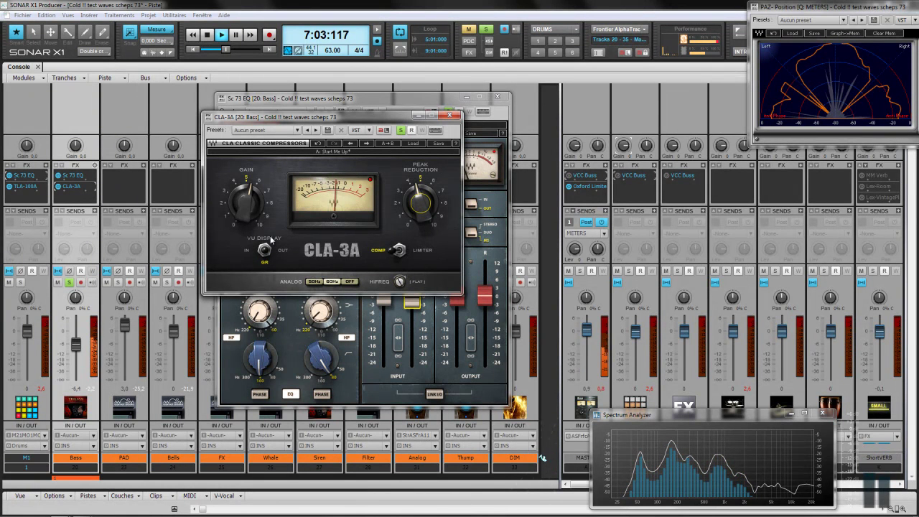
# Bypass and re-enable the CLA-3A compressor on the Bass track to compare the sound with and without it.
pyautogui.moveTo(248, 208)
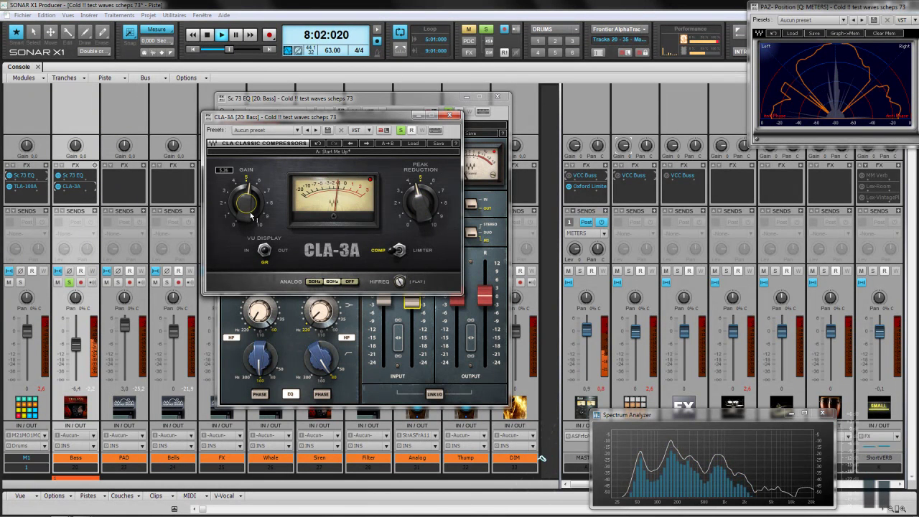
pyautogui.click(59, 191)
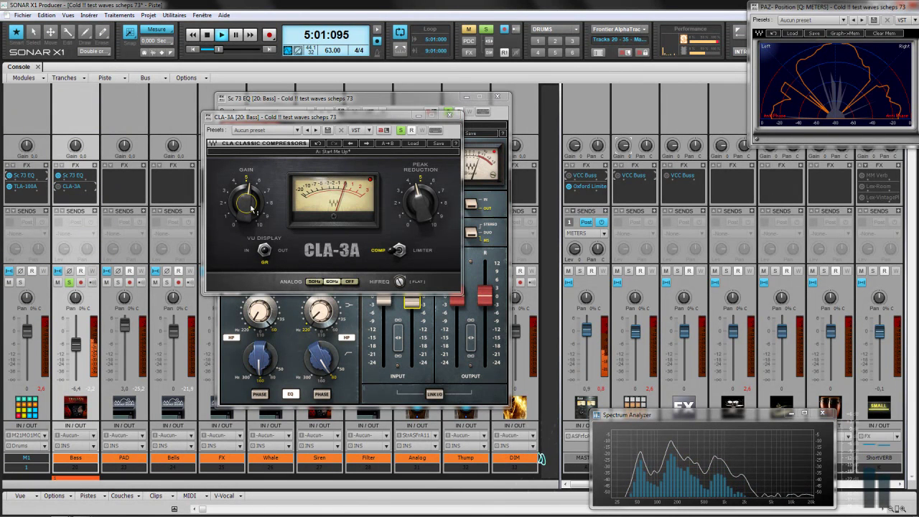
pyautogui.click(248, 205)
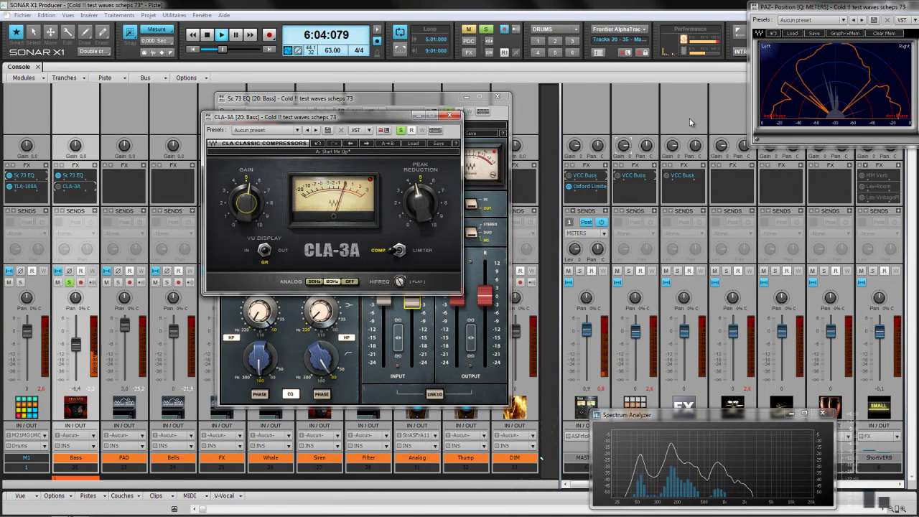
pyautogui.click(58, 188)
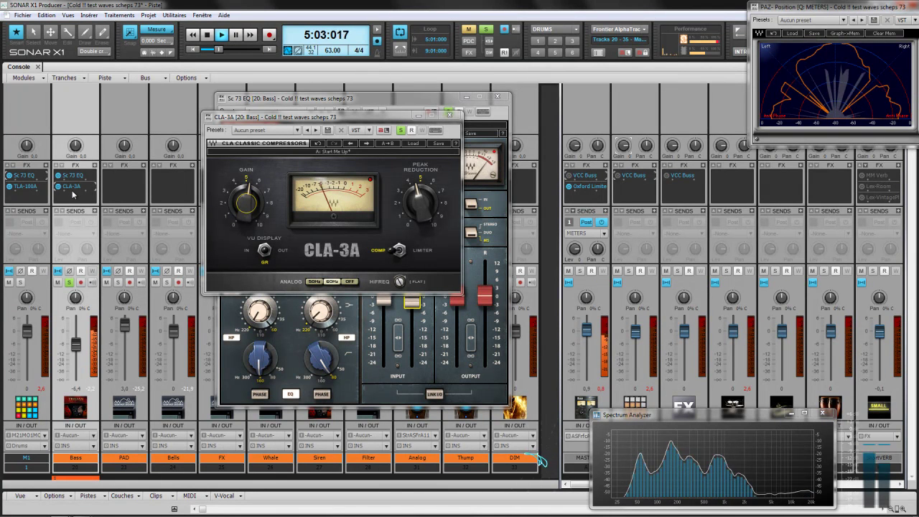
# Bypass the Bass track's whole effects rack and re-enable it to compare the dry and processed bass.
pyautogui.rightClick(73, 193)
pyautogui.click(99, 262)
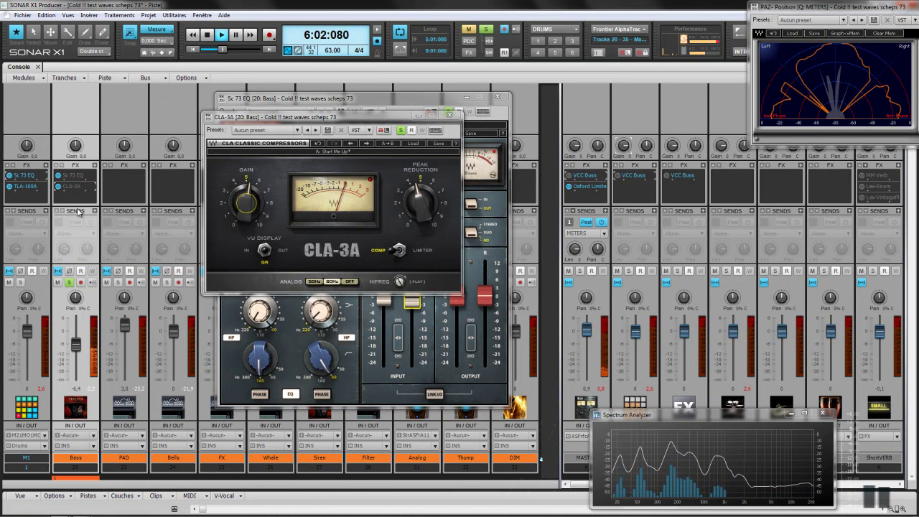
pyautogui.rightClick(78, 196)
pyautogui.click(104, 264)
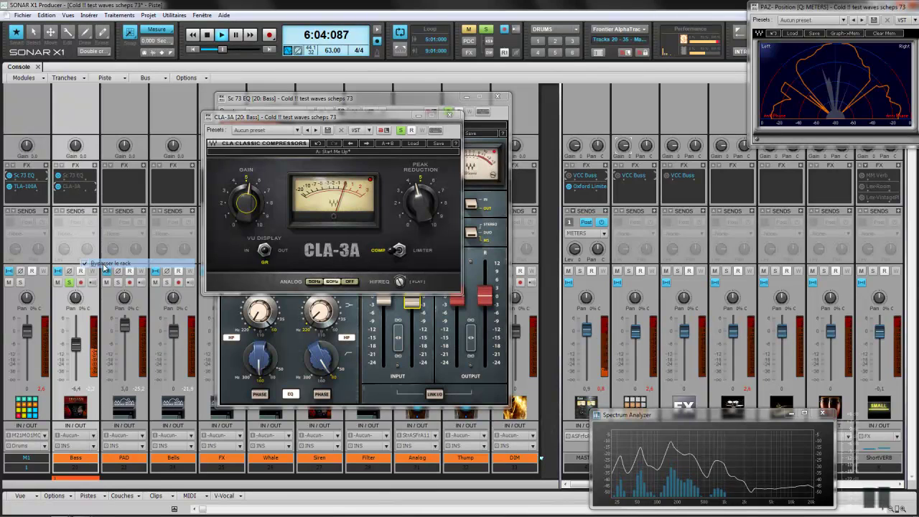
# Solo the M1 drums track together with Bass, and close the CLA-3A and Scheps 73 plug-in windows.
pyautogui.click(68, 282)
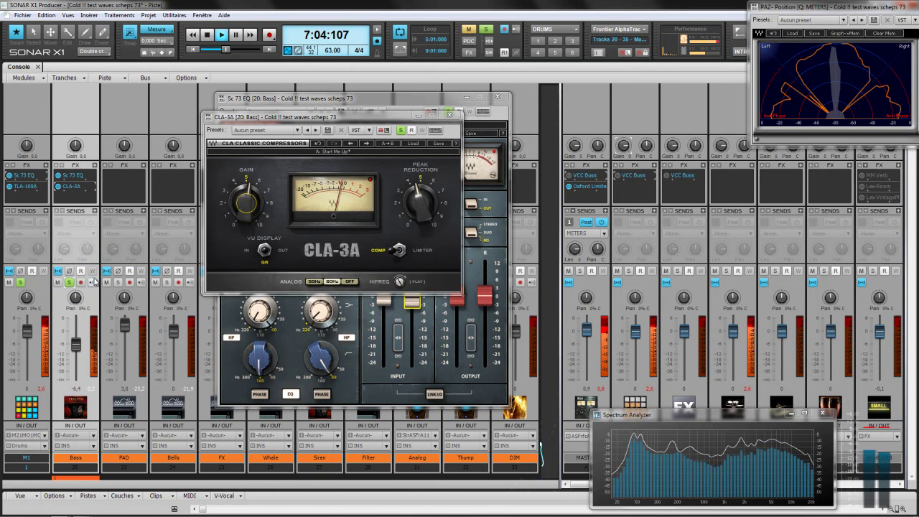
pyautogui.moveTo(245, 208)
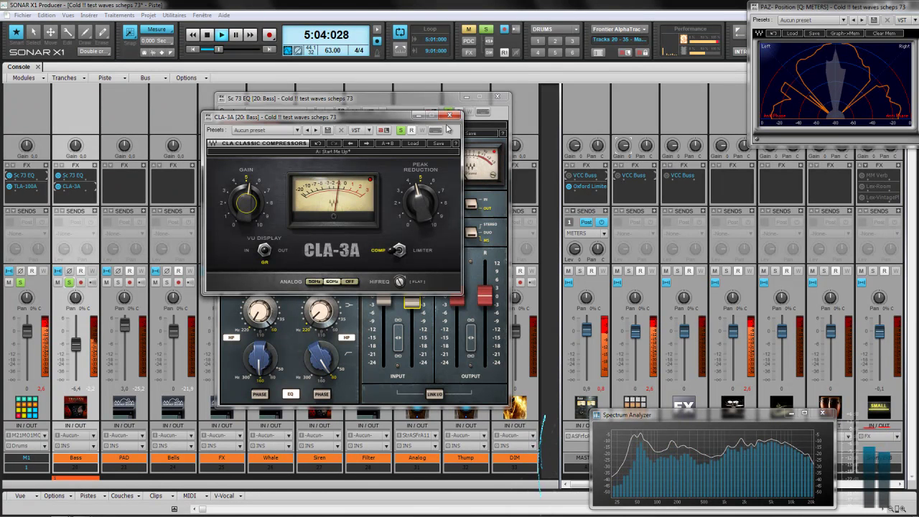
pyautogui.click(450, 116)
pyautogui.click(497, 96)
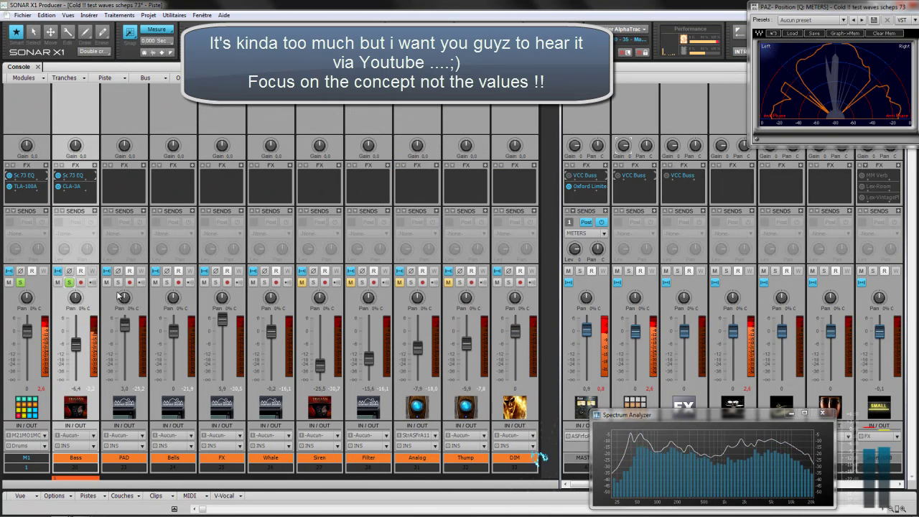
# Turn off solo on the M1 and Bass tracks and solo the PAD track instead.
pyautogui.click(20, 283)
pyautogui.click(69, 283)
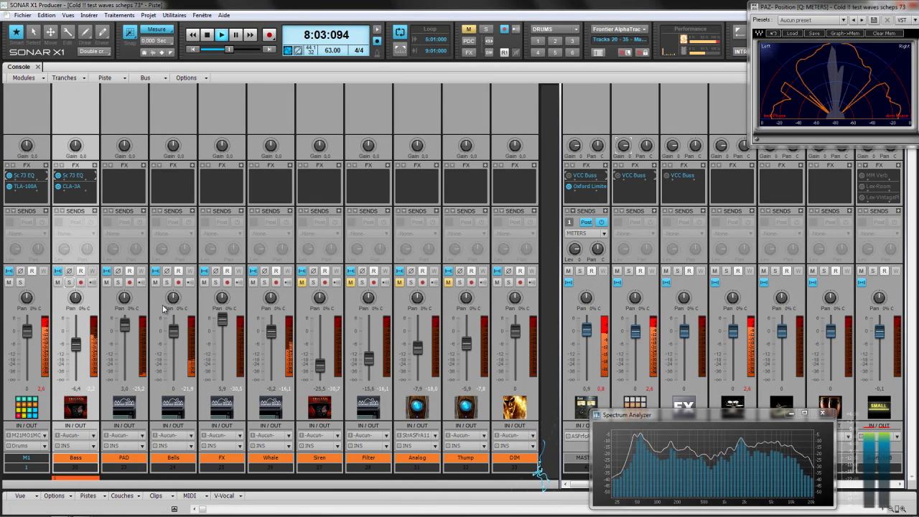
pyautogui.click(118, 282)
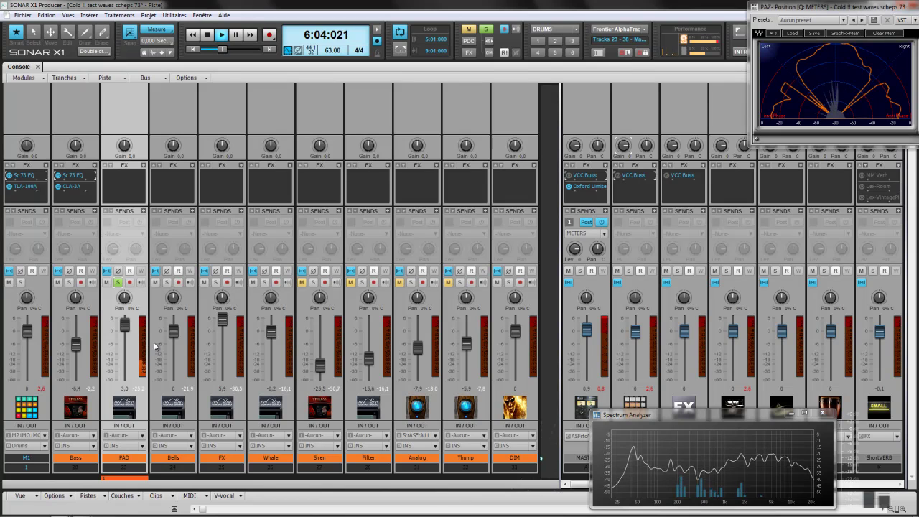
pyautogui.rightClick(143, 168)
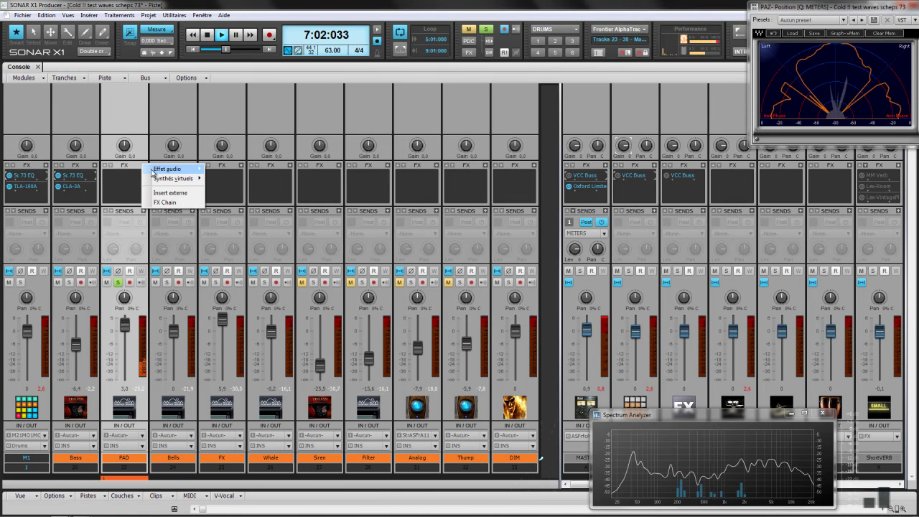
pyautogui.moveTo(155, 171)
pyautogui.moveTo(228, 185)
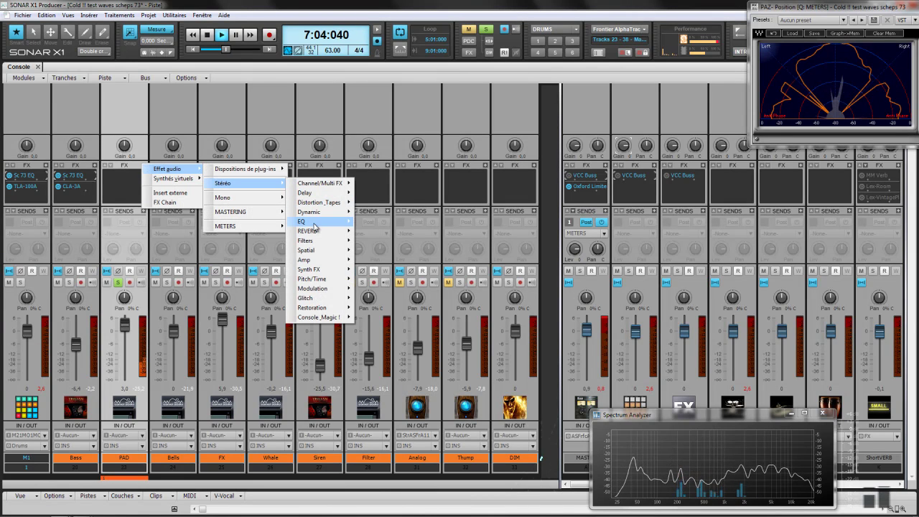
pyautogui.moveTo(314, 226)
pyautogui.click(136, 122)
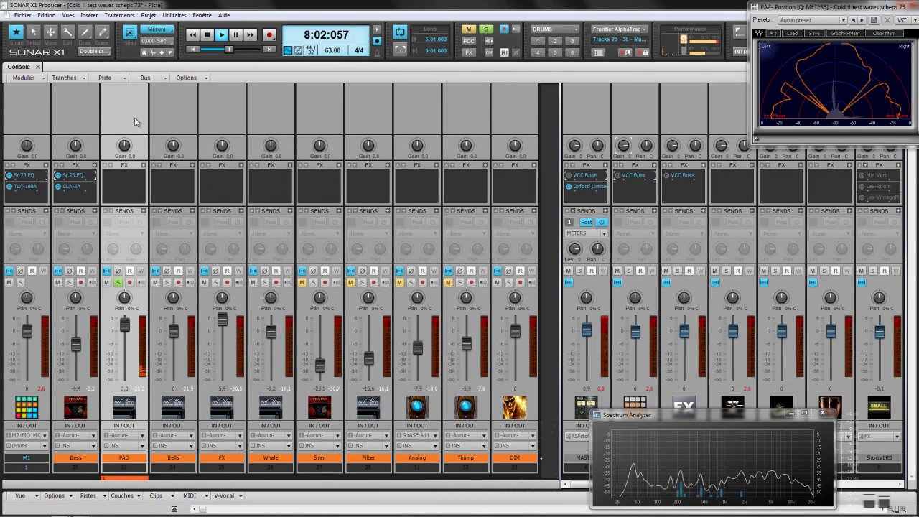
# Insert the stereo L2 dynamics plug-in in the PAD track's effects rack.
pyautogui.rightClick(142, 169)
pyautogui.moveTo(167, 169)
pyautogui.moveTo(230, 184)
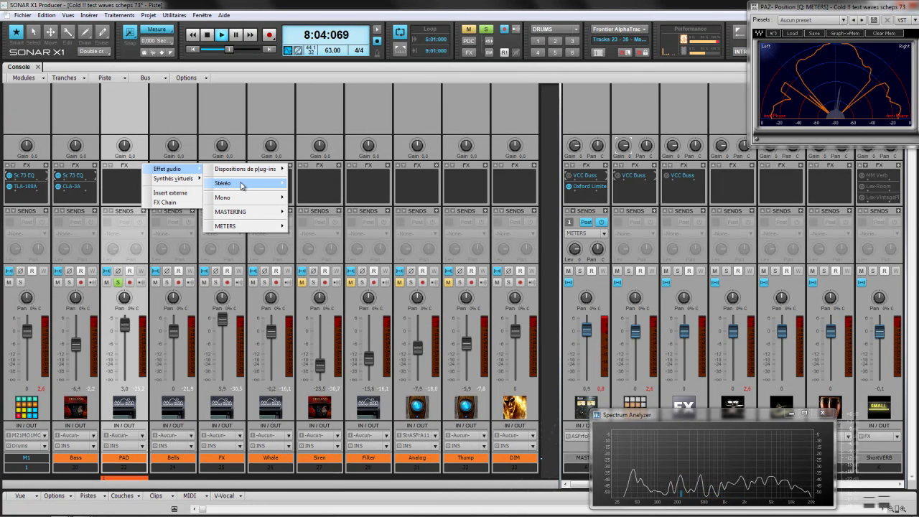
pyautogui.moveTo(337, 214)
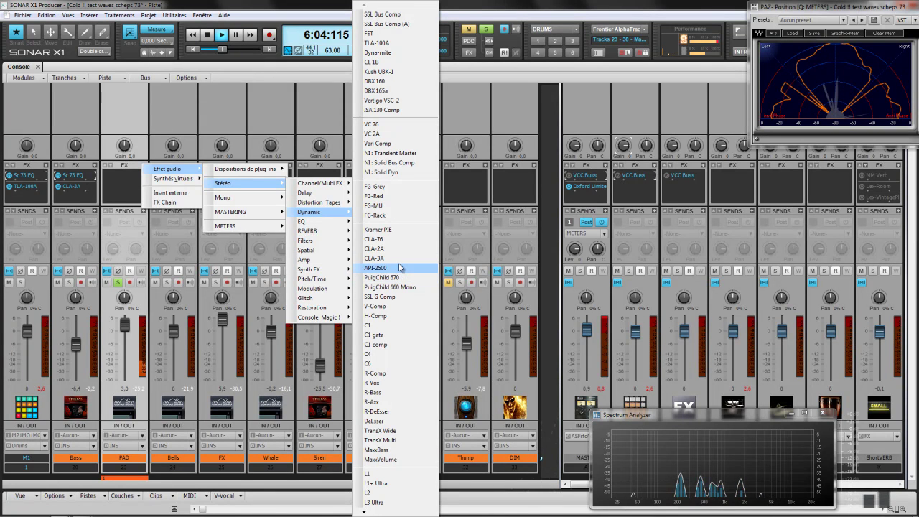
pyautogui.click(370, 493)
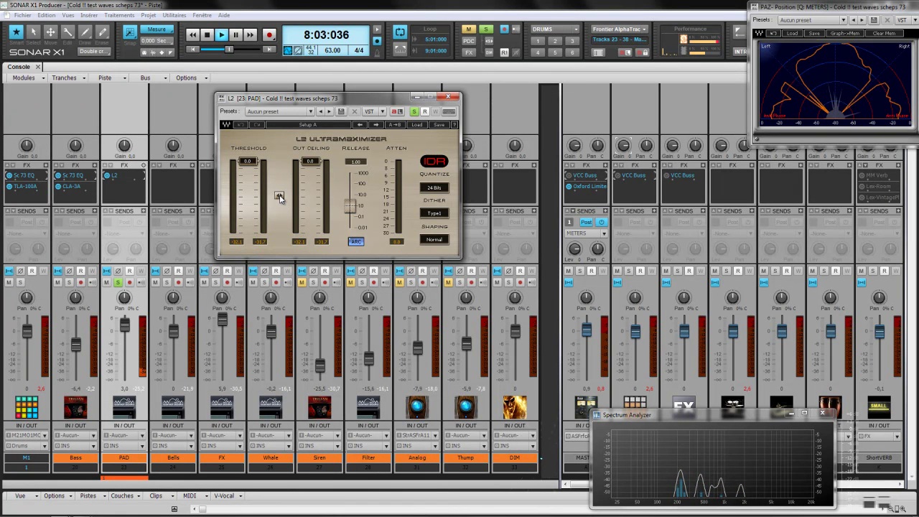
# Lower the L2's linked threshold and out ceiling to -0.6 and raise the PAD track's input gain to 9.0.
pyautogui.press('space')
pyautogui.press('space')
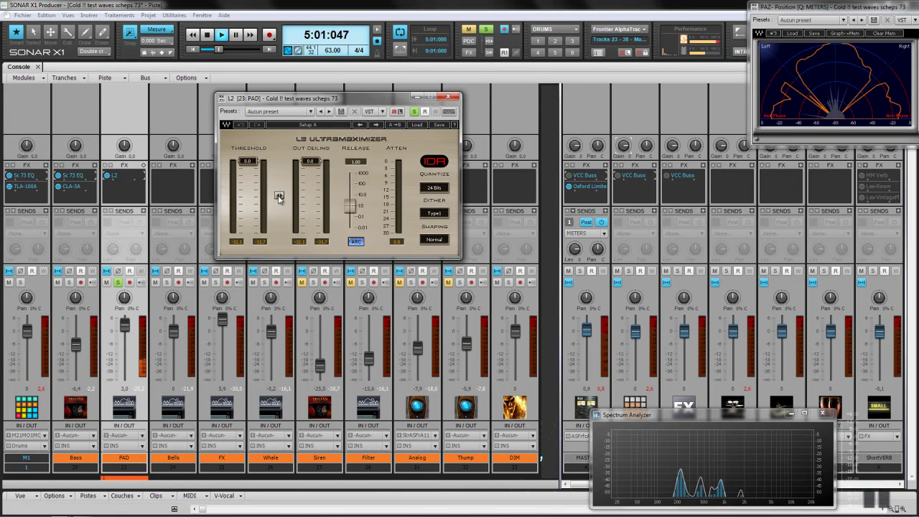
pyautogui.moveTo(279, 199)
pyautogui.mouseDown()
pyautogui.moveTo(285, 271)
pyautogui.moveTo(290, 183)
pyautogui.mouseUp()
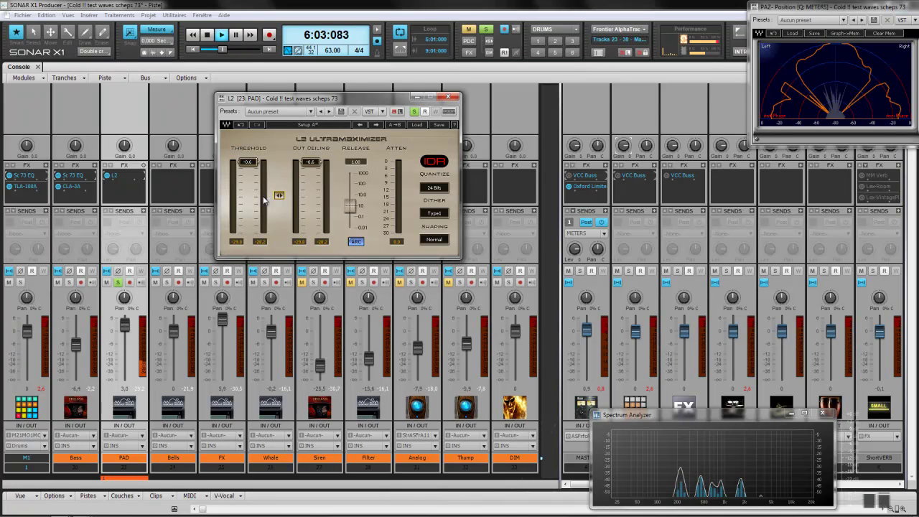
pyautogui.moveTo(125, 147); pyautogui.dragTo(126, 137)
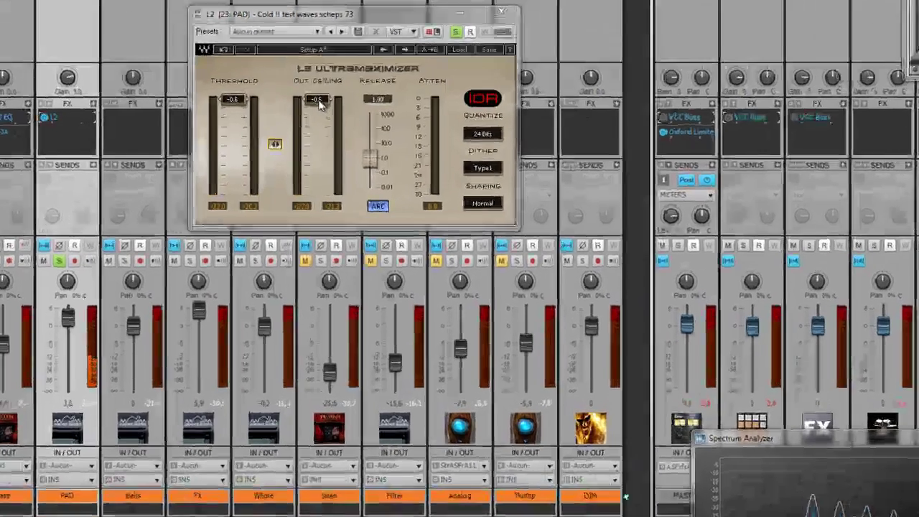
# Lower the L2's threshold to -25.6 and its out ceiling to -26.8 on the PAD track.
pyautogui.moveTo(313, 164); pyautogui.dragTo(316, 174)
pyautogui.moveTo(327, 119); pyautogui.dragTo(333, 177)
pyautogui.moveTo(273, 120); pyautogui.dragTo(273, 267)
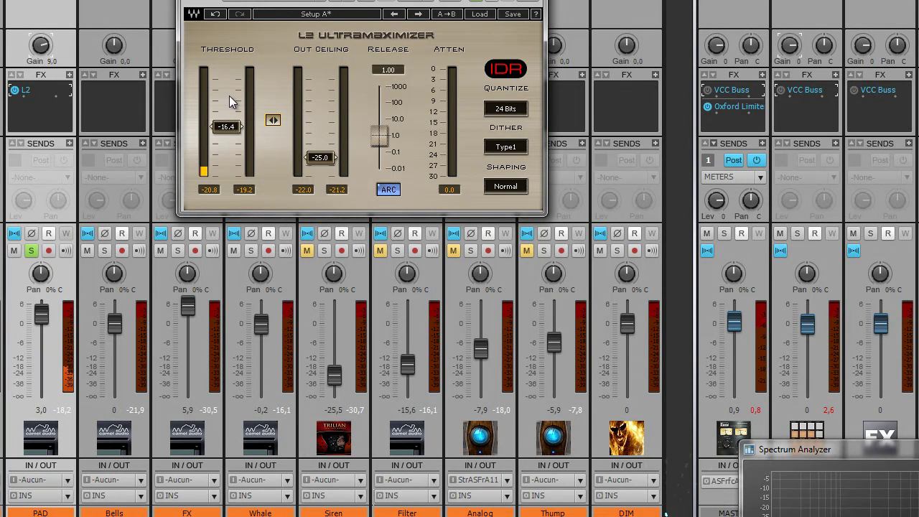
pyautogui.moveTo(320, 157); pyautogui.dragTo(320, 151)
pyautogui.moveTo(245, 147); pyautogui.dragTo(229, 176)
pyautogui.press('Down')
pyautogui.press('Down')
pyautogui.press('Down')
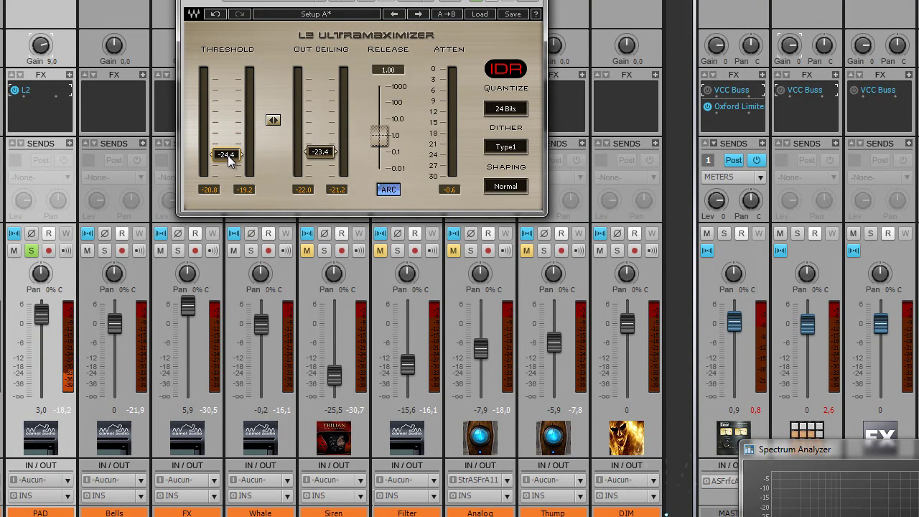
pyautogui.press('Down')
pyautogui.press('Down')
pyautogui.press('Down')
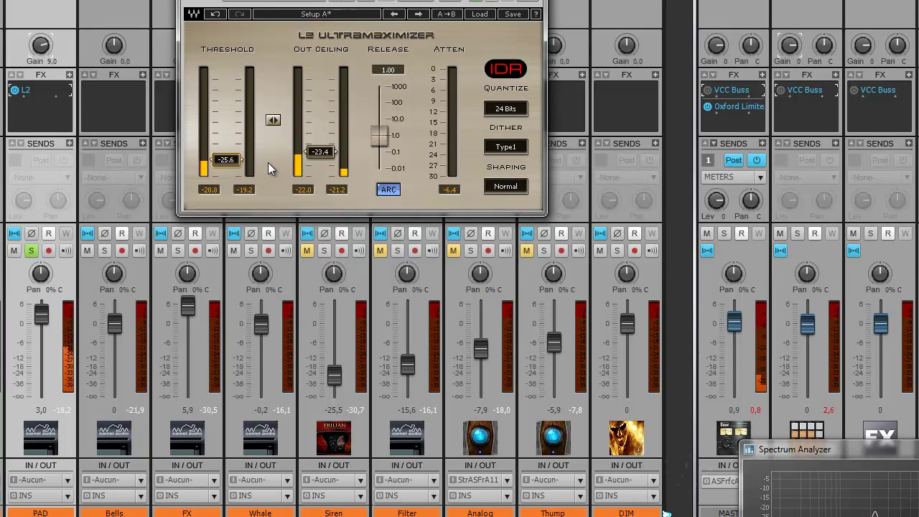
pyautogui.moveTo(321, 185); pyautogui.dragTo(320, 206)
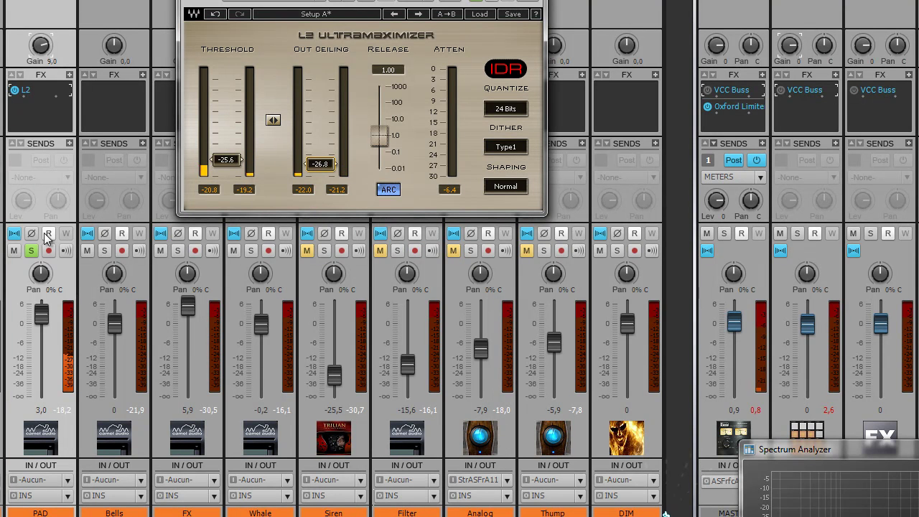
# Bypass the L2 on the PAD track and insert the stereo Scheps 73 EQ after it.
pyautogui.click(14, 92)
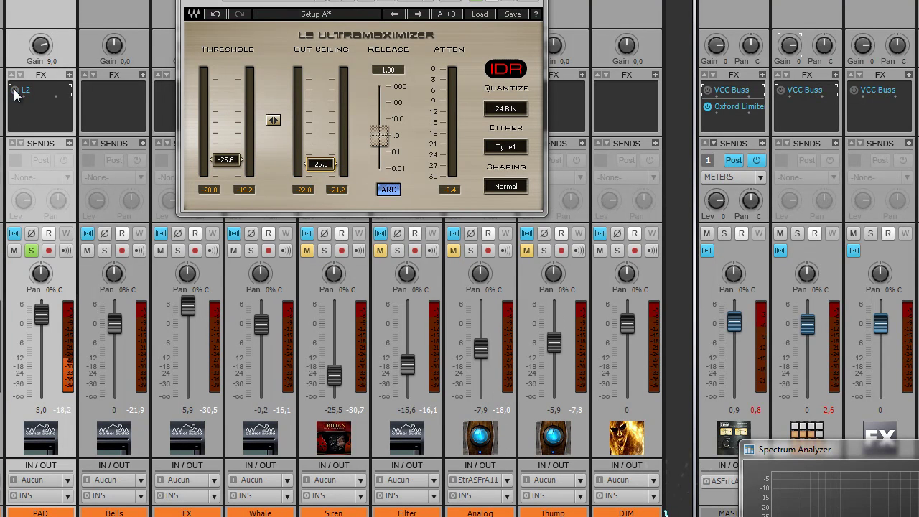
pyautogui.click(69, 76)
pyautogui.moveTo(108, 80)
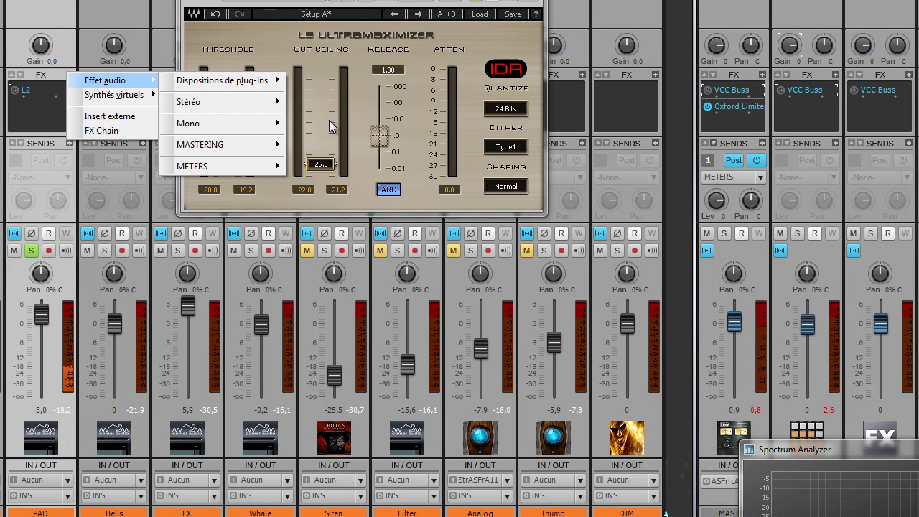
pyautogui.moveTo(269, 104)
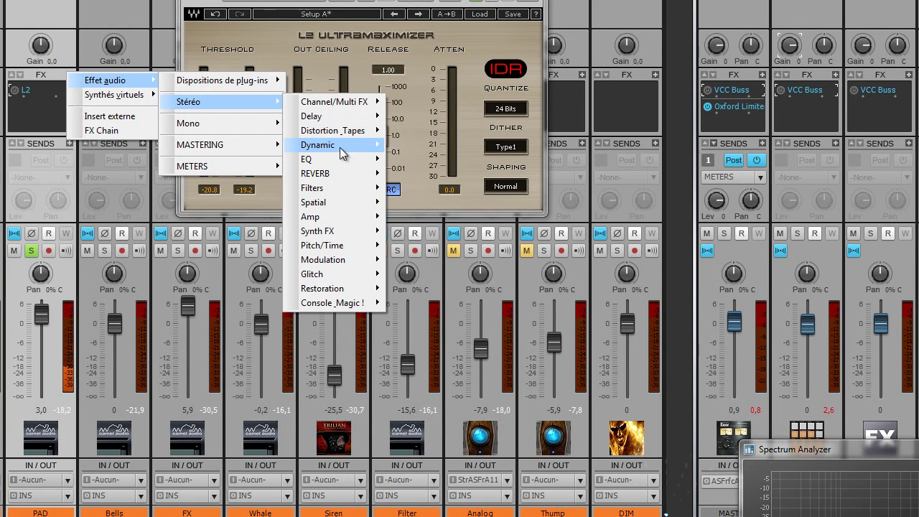
pyautogui.moveTo(343, 148)
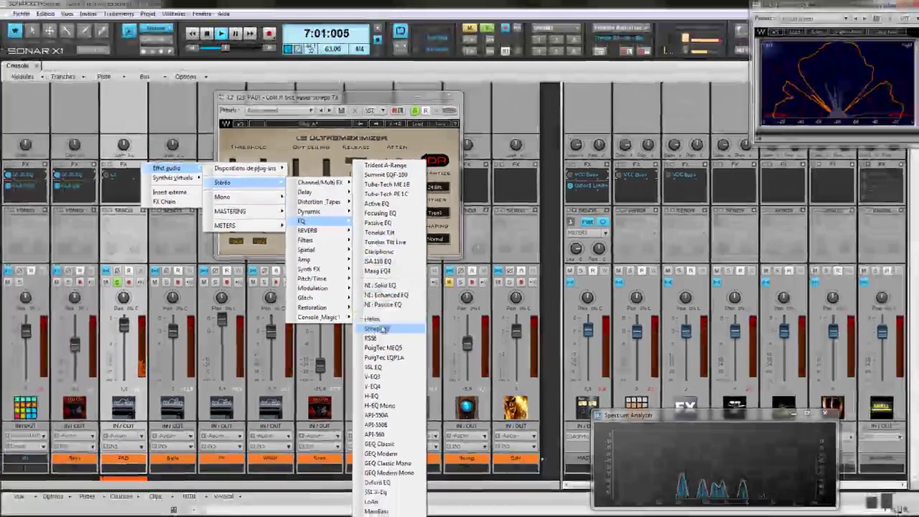
pyautogui.click(406, 323)
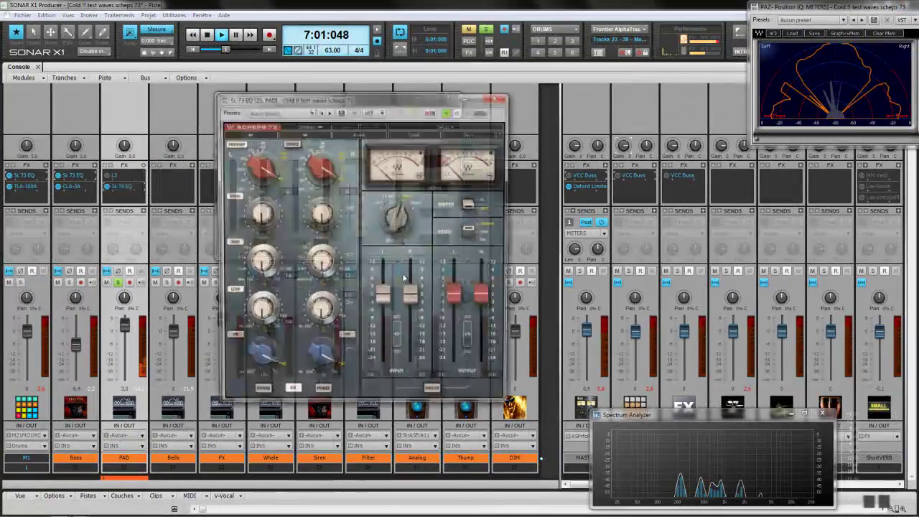
# Move the PAD's Scheps 73 window clear of the L2 window and close the L2.
pyautogui.moveTo(404, 98)
pyautogui.mouseDown()
pyautogui.moveTo(393, 178)
pyautogui.moveTo(397, 99)
pyautogui.mouseUp()
pyautogui.click(453, 98)
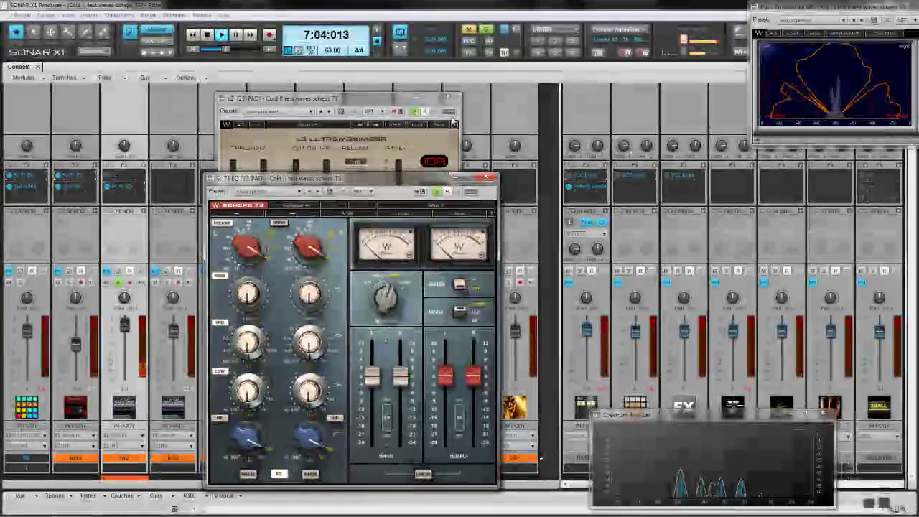
pyautogui.click(458, 96)
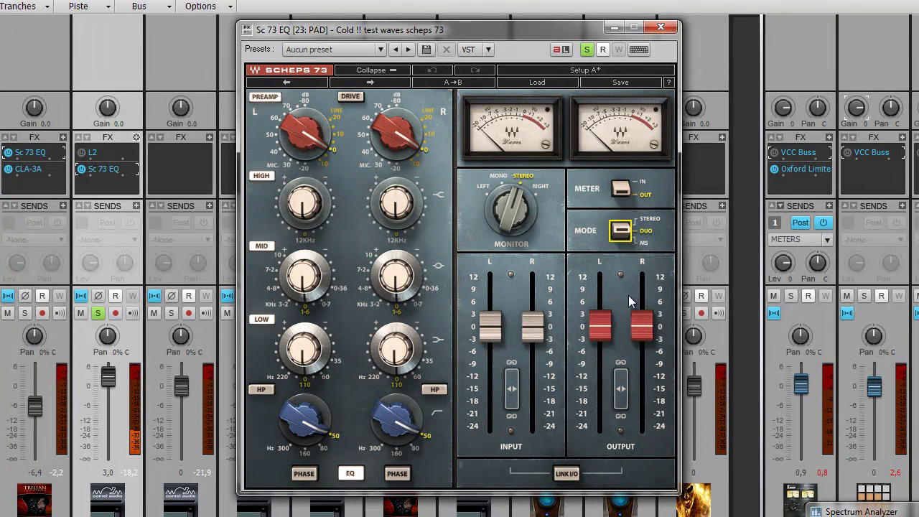
# Switch the PAD's Scheps 73 to MS mode and audition its mid and sides signals, leaving the monitor on Mid.
pyautogui.click(622, 232)
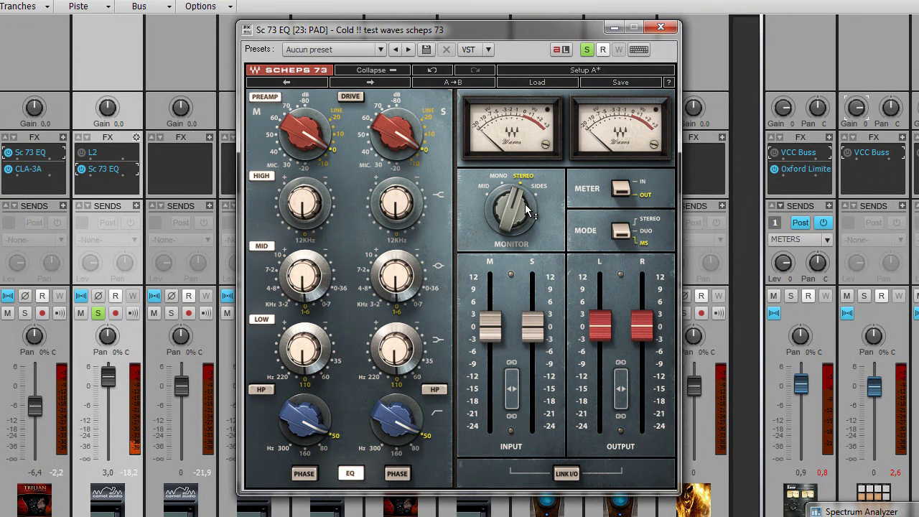
pyautogui.moveTo(525, 204); pyautogui.dragTo(515, 202)
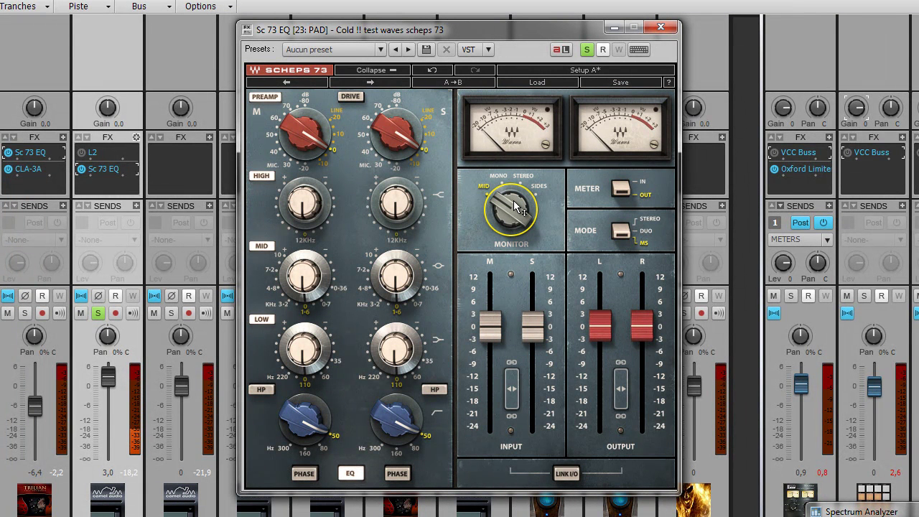
pyautogui.scroll(3, 513, 201)
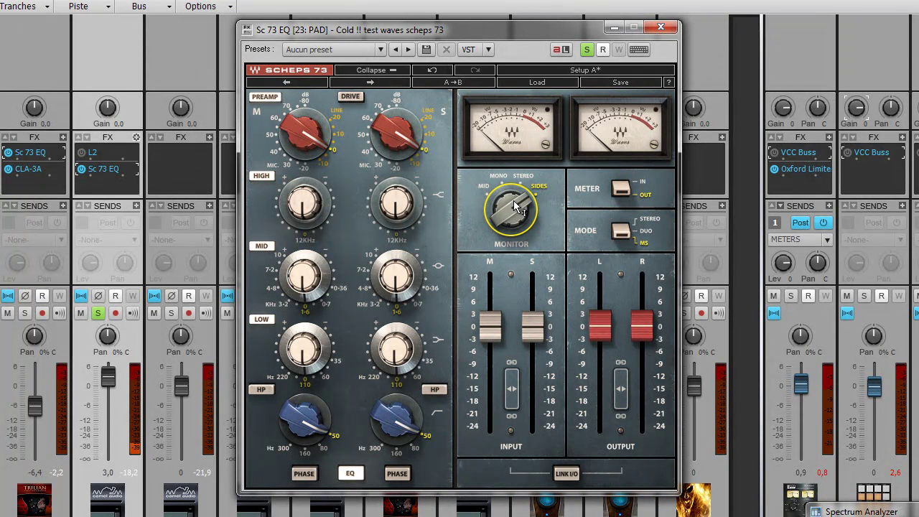
pyautogui.moveTo(514, 200); pyautogui.dragTo(514, 206)
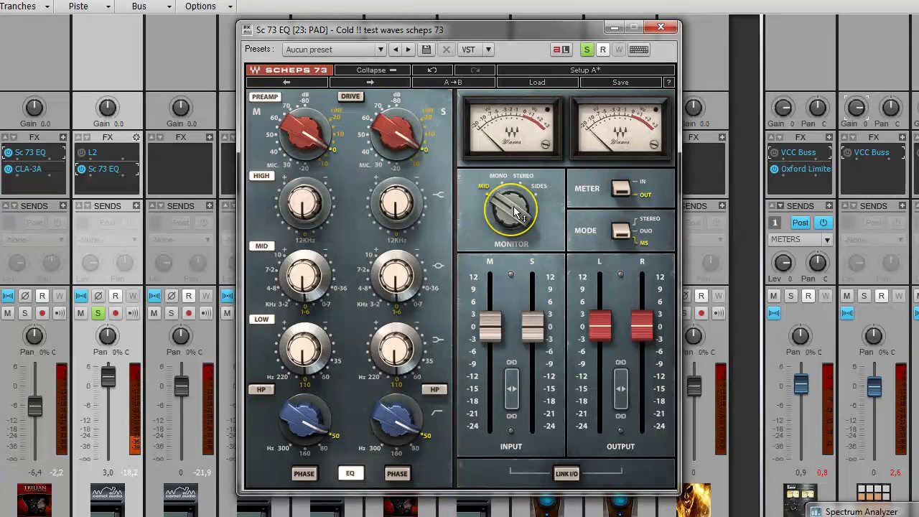
# Cut the highs on the PAD Scheps 73's M channel and cut its mid band at 0.36 kHz.
pyautogui.scroll(-10, 307, 220)
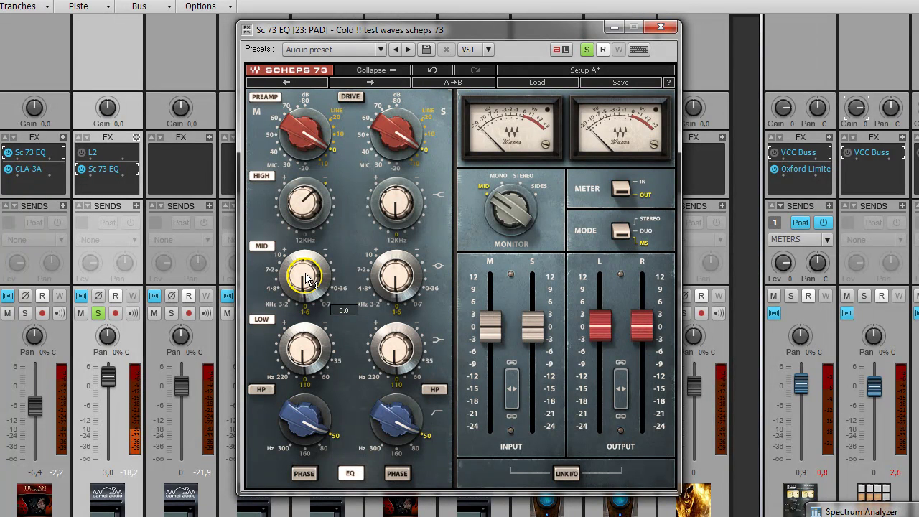
pyautogui.scroll(-2, 308, 280)
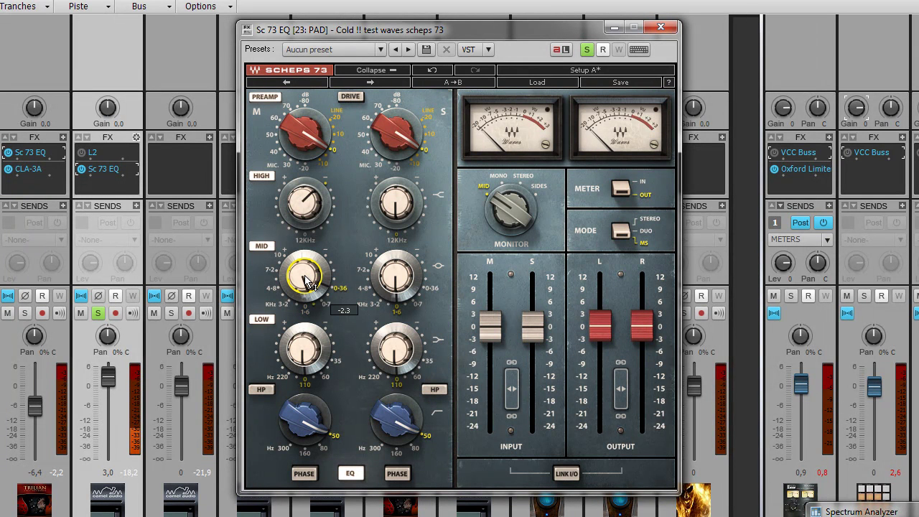
pyautogui.scroll(-2, 307, 280)
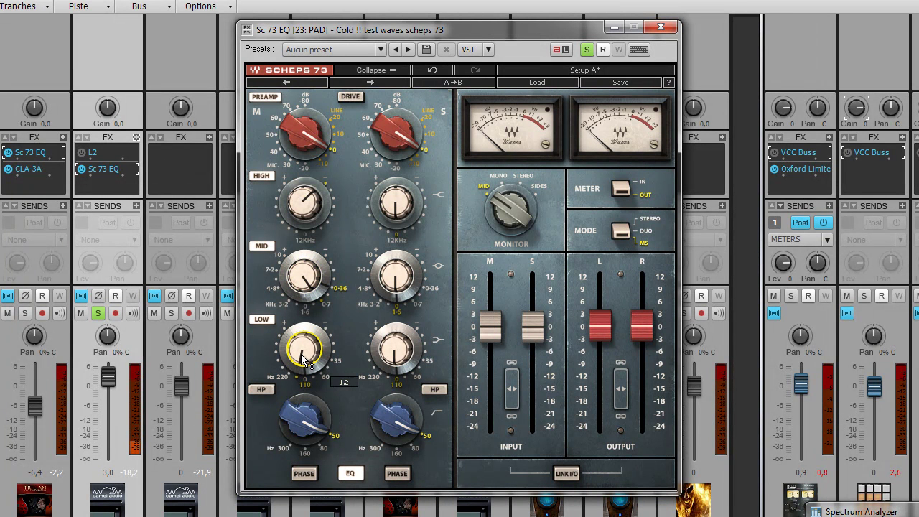
# Boost the M channel's low band at 220 Hz, and switch the monitor to Sides.
pyautogui.scroll(1, 306, 359)
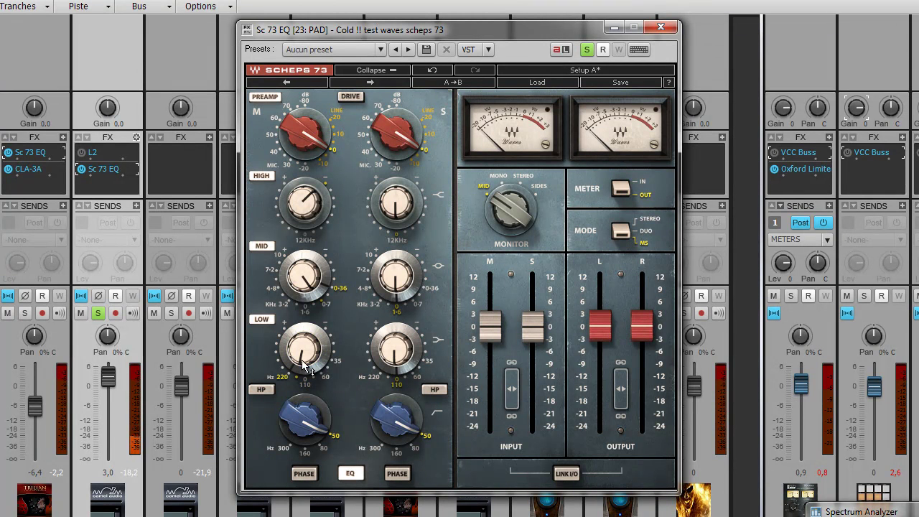
pyautogui.scroll(1, 305, 359)
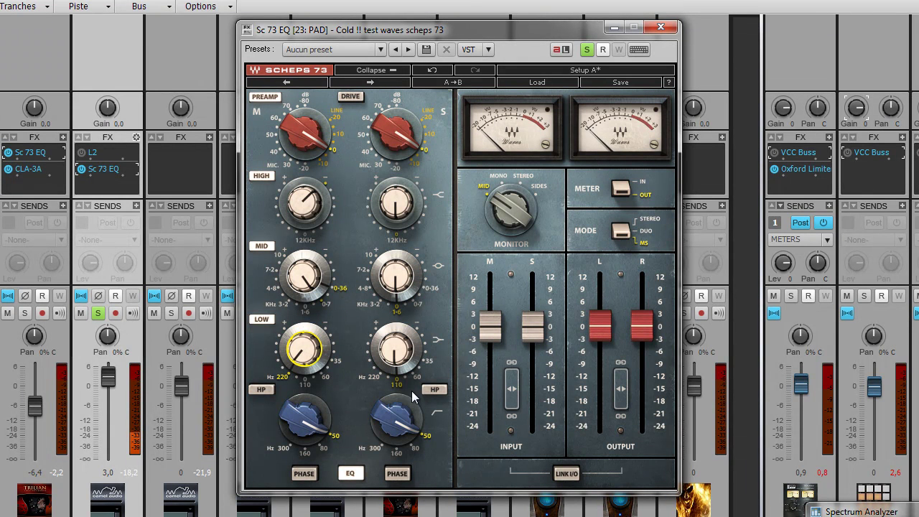
pyautogui.scroll(3, 509, 216)
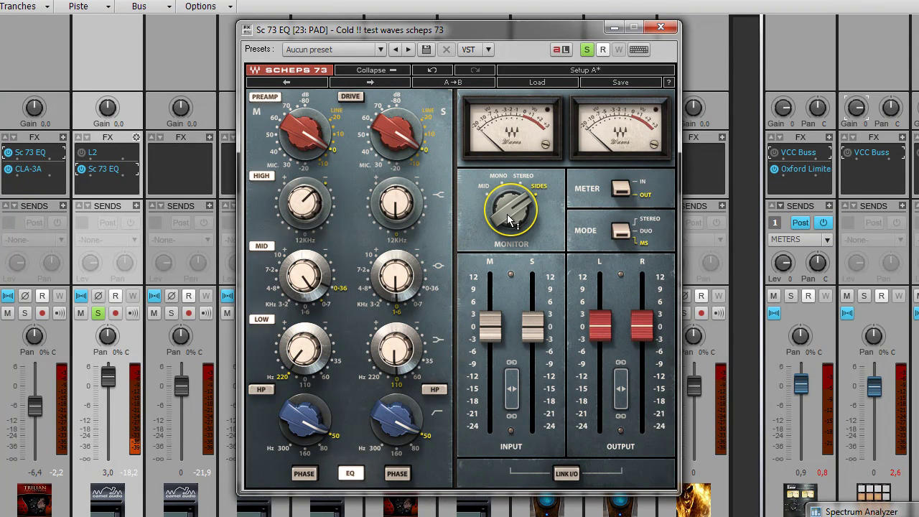
# Turn on Drive for the Scheps 73 preamps and raise the S channel's mic gain from -30 to beyond -35.
pyautogui.click(351, 97)
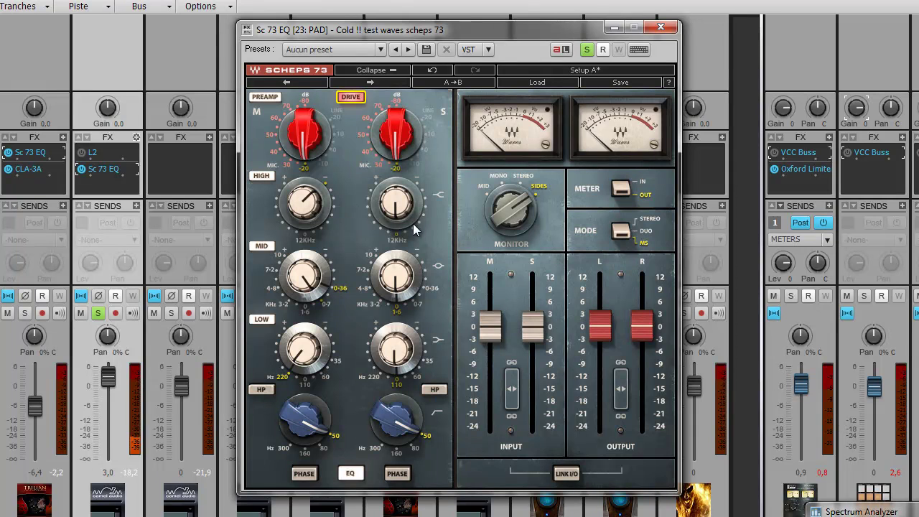
pyautogui.click(399, 139)
pyautogui.scroll(3, 399, 139)
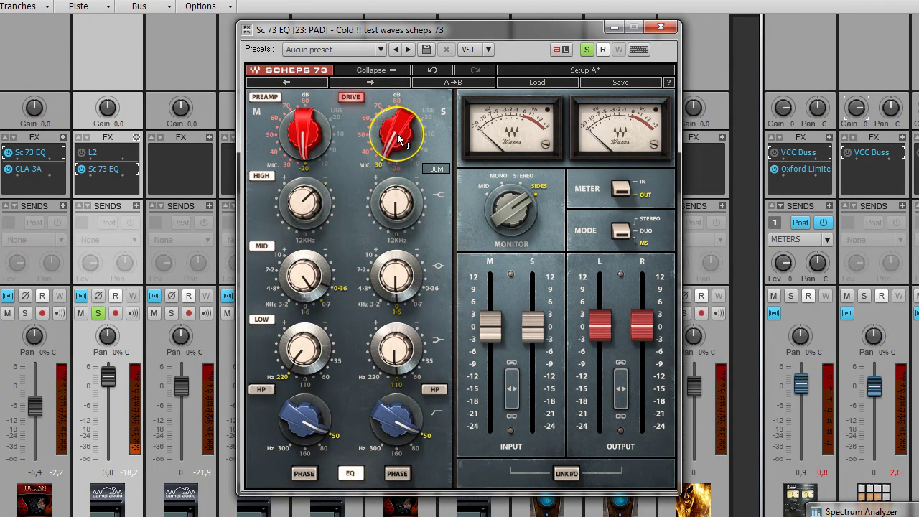
pyautogui.scroll(-1, 399, 138)
pyautogui.scroll(-1, 399, 139)
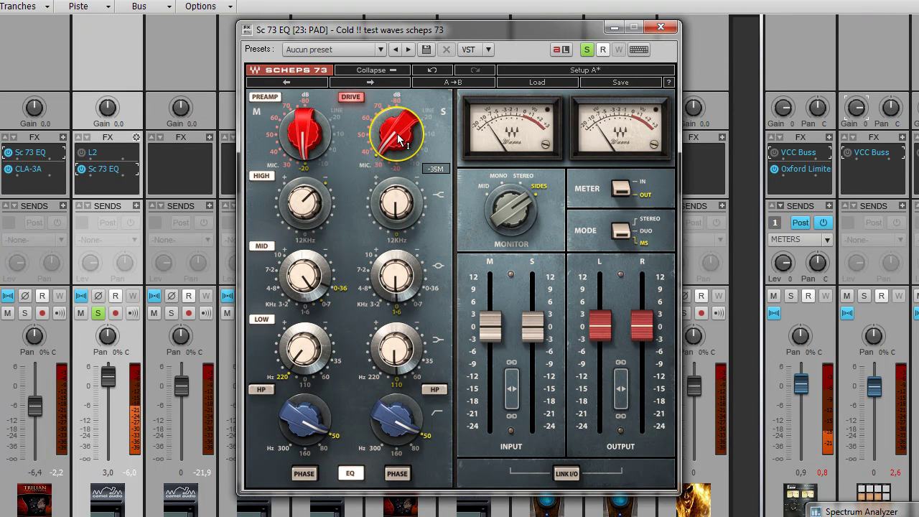
pyautogui.scroll(1, 397, 133)
pyautogui.scroll(-1, 397, 134)
pyautogui.scroll(1, 397, 133)
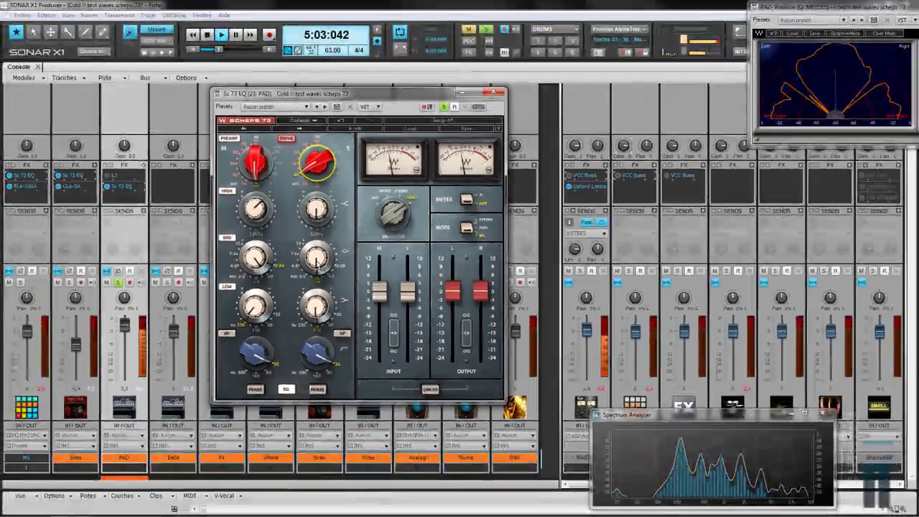
# Re-enable and open the PAD's L2, move its window lower, and reset the Scheps 73's S preamp to -20.
pyautogui.click(396, 281)
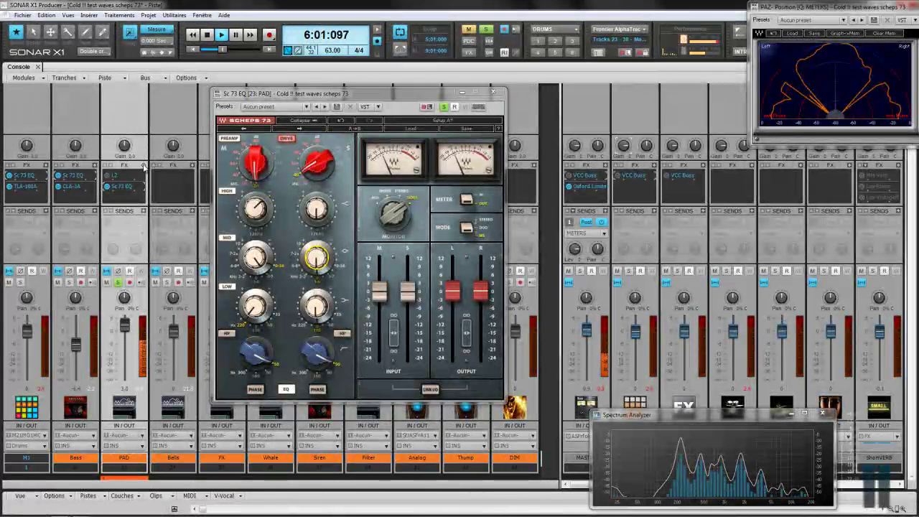
pyautogui.rightClick(143, 166)
pyautogui.press('Escape')
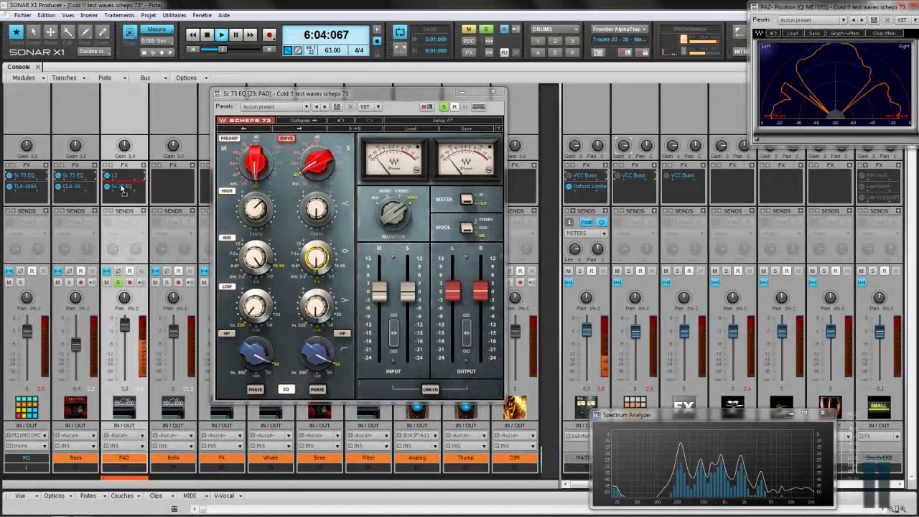
pyautogui.doubleClick(115, 176)
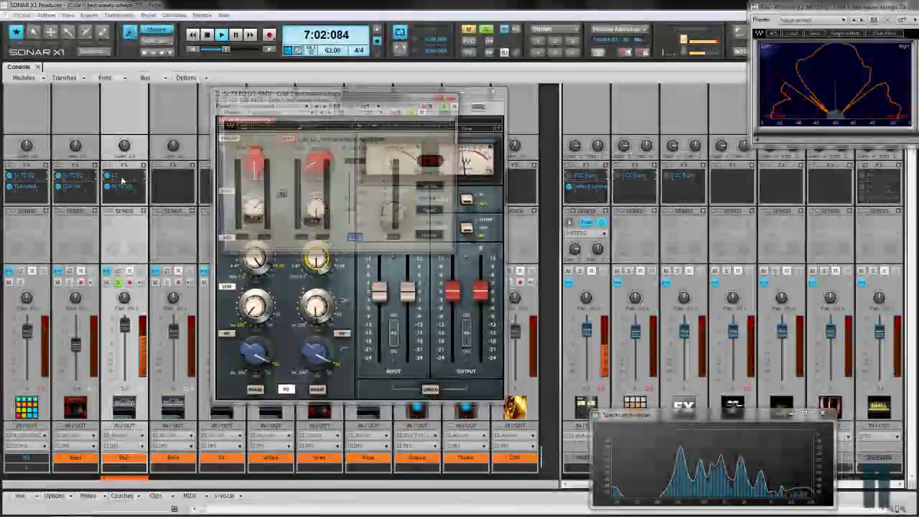
pyautogui.moveTo(373, 94); pyautogui.dragTo(395, 277)
pyautogui.click(394, 263)
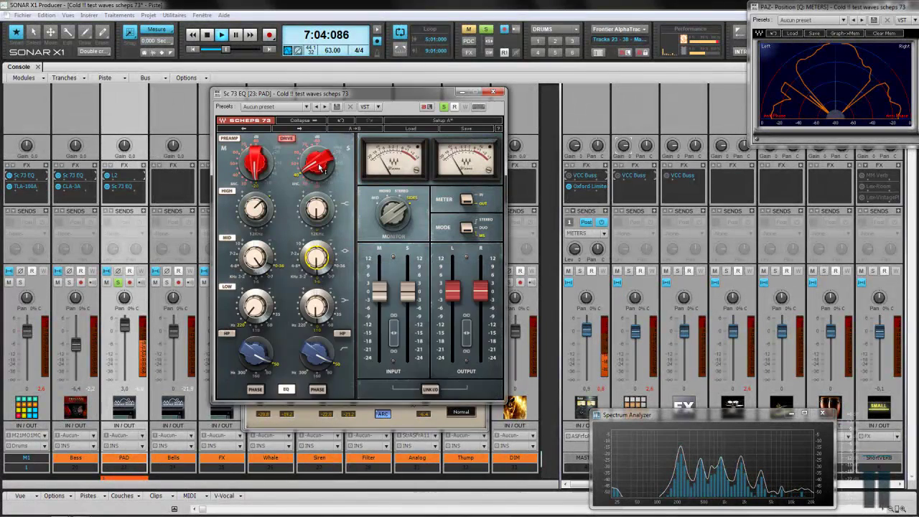
pyautogui.doubleClick(134, 178)
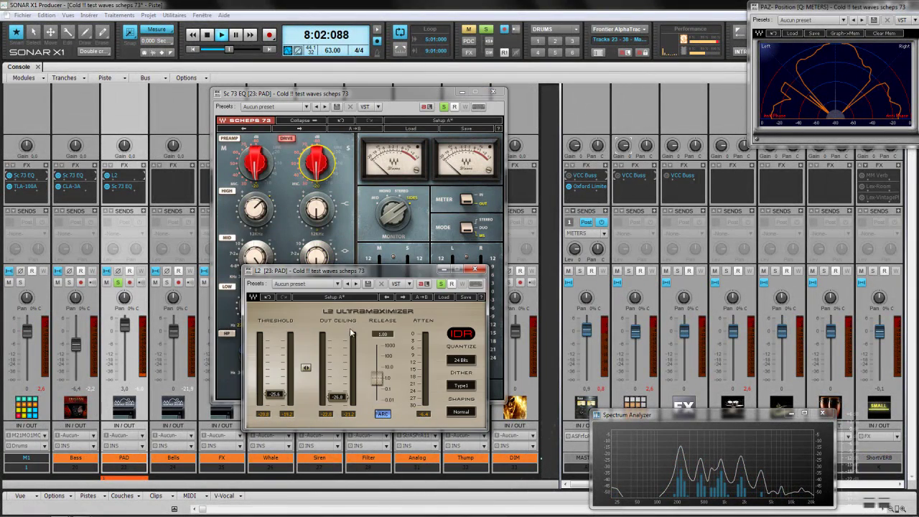
# Raise the PAD track's input gain to 9.0 and switch off Drive on its Scheps 73.
pyautogui.click(125, 148)
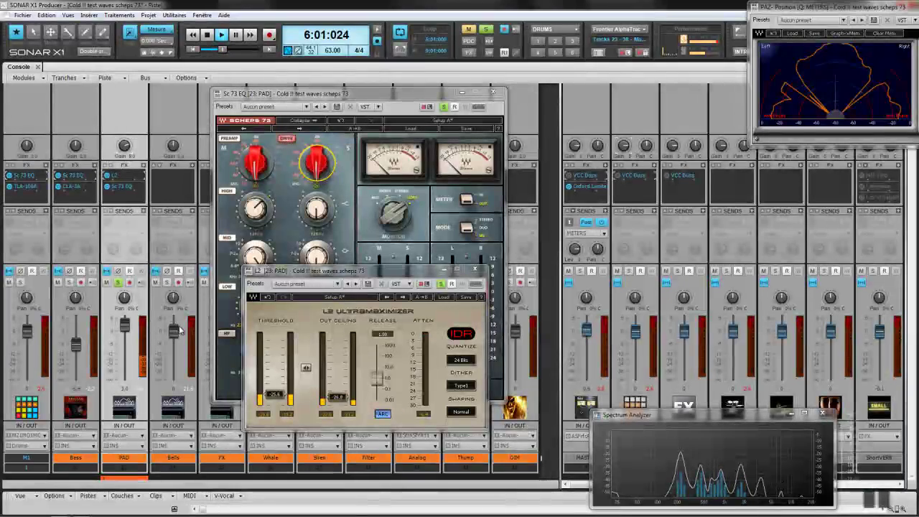
pyautogui.click(292, 146)
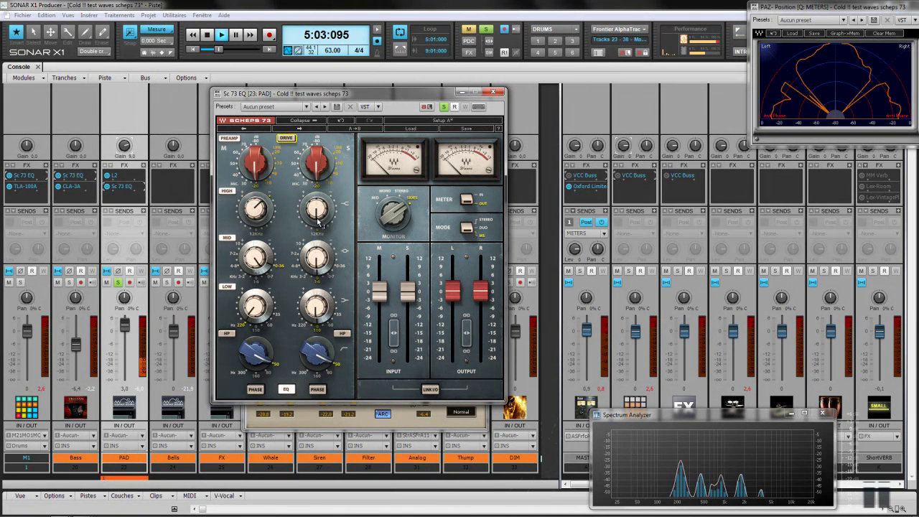
# Try different high-band cuts on the S channel, from -2.8 down to -11.2.
pyautogui.moveTo(319, 219); pyautogui.dragTo(320, 232)
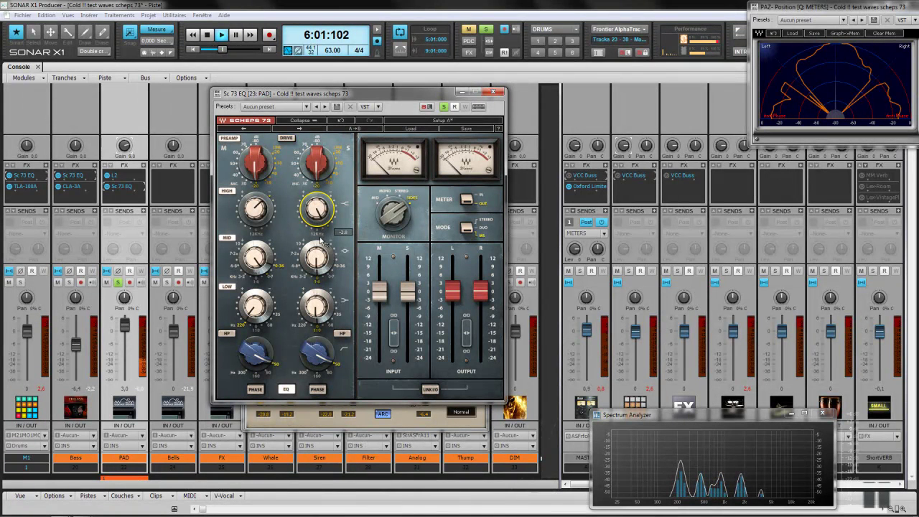
pyautogui.moveTo(325, 271); pyautogui.dragTo(330, 300)
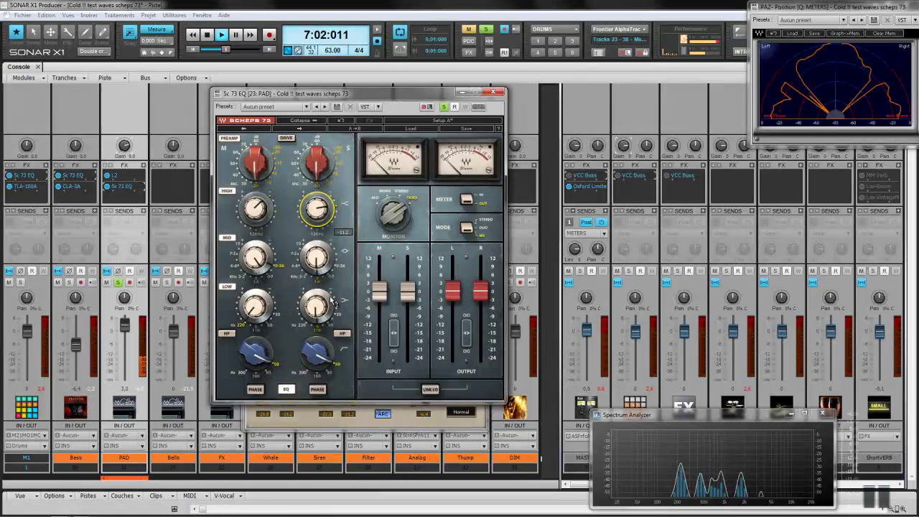
pyautogui.moveTo(336, 321); pyautogui.dragTo(326, 294)
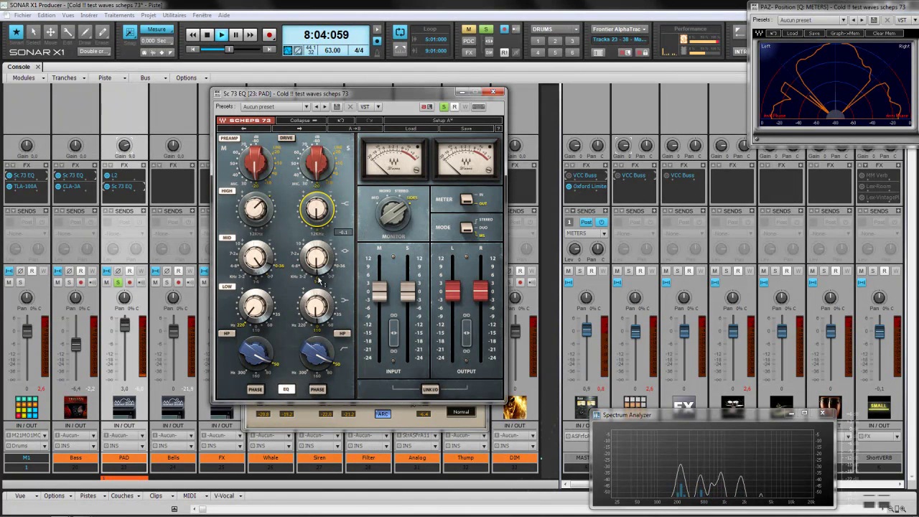
# On the S channel, set the mid band to -3.4 at 0.36 kHz and the low band to 7.4 at 220 Hz.
pyautogui.moveTo(321, 264)
pyautogui.mouseDown()
pyautogui.moveTo(319, 276)
pyautogui.moveTo(329, 271)
pyautogui.mouseUp()
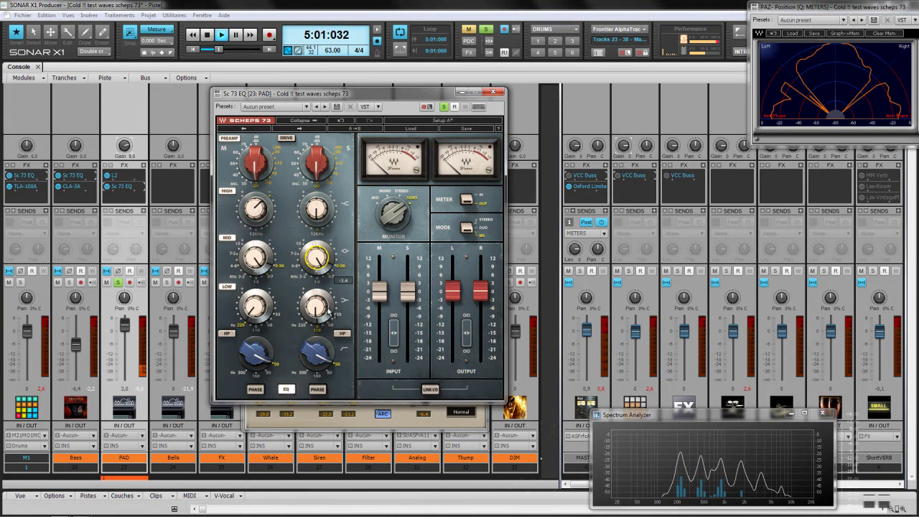
pyautogui.moveTo(321, 314); pyautogui.dragTo(298, 259)
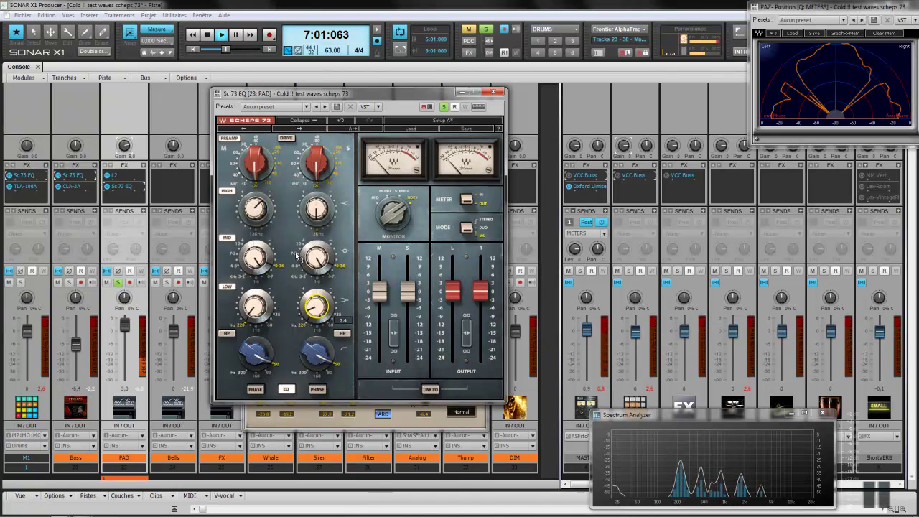
# Return the Scheps 73 monitor to Stereo and compare the PAD's sound with the plug-in on and bypassed.
pyautogui.click(392, 214)
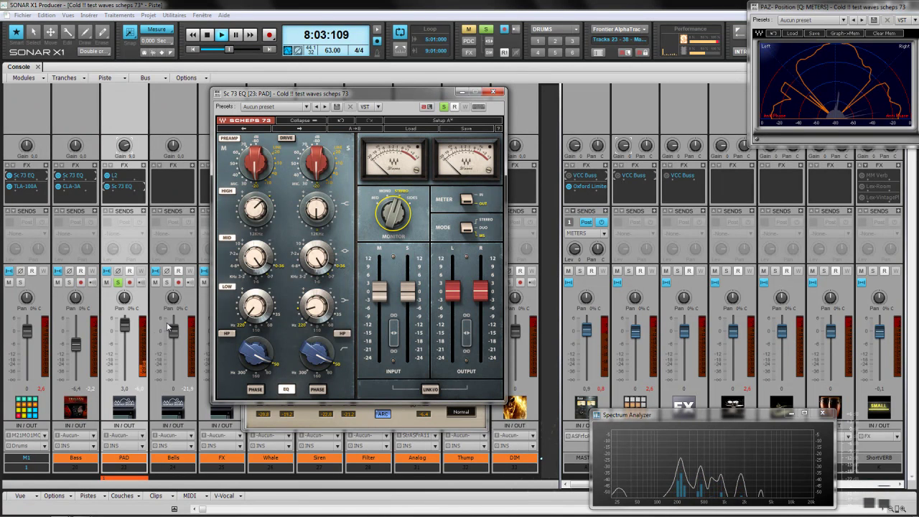
pyautogui.press('space')
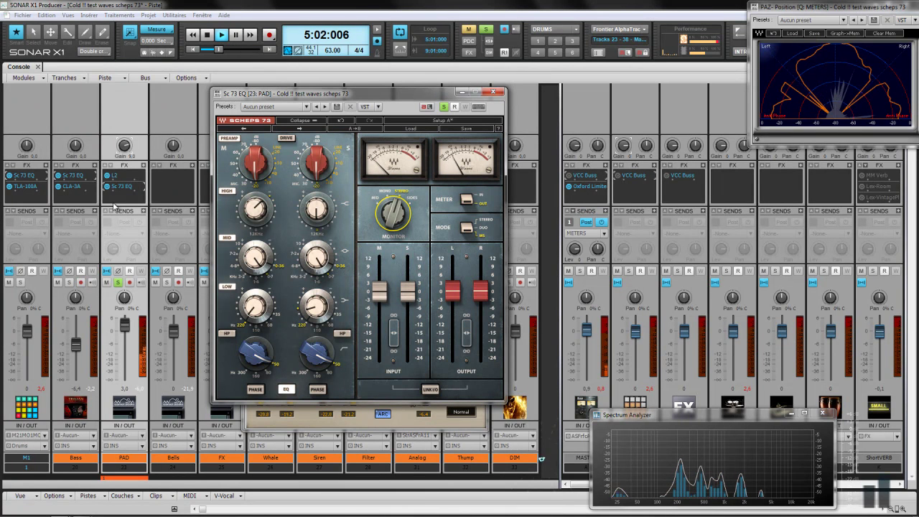
pyautogui.click(109, 191)
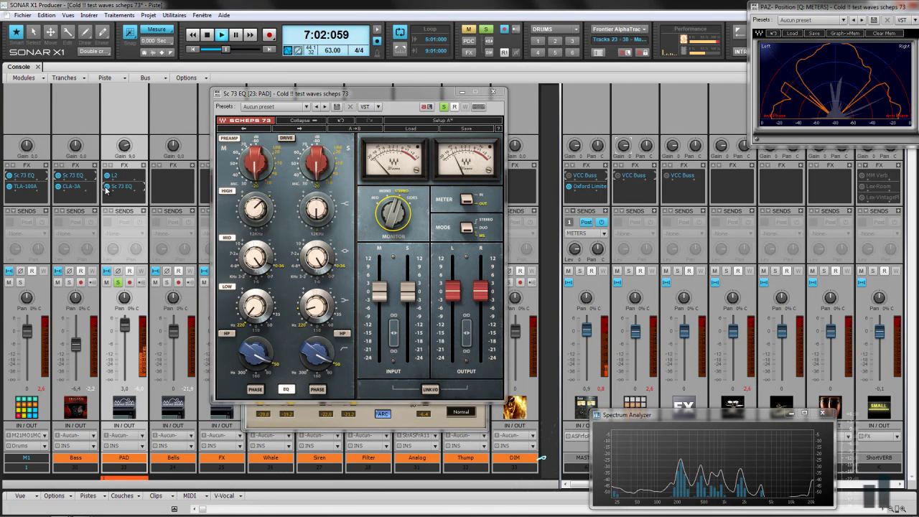
# Lower the S channel's high band to -7.7 and its mid band to -7.6.
pyautogui.moveTo(317, 219); pyautogui.dragTo(317, 279)
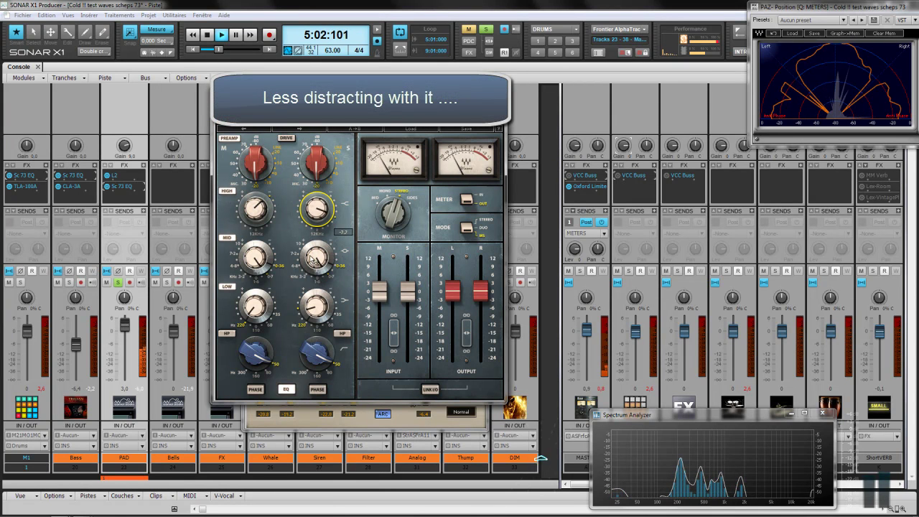
pyautogui.moveTo(319, 257); pyautogui.dragTo(317, 289)
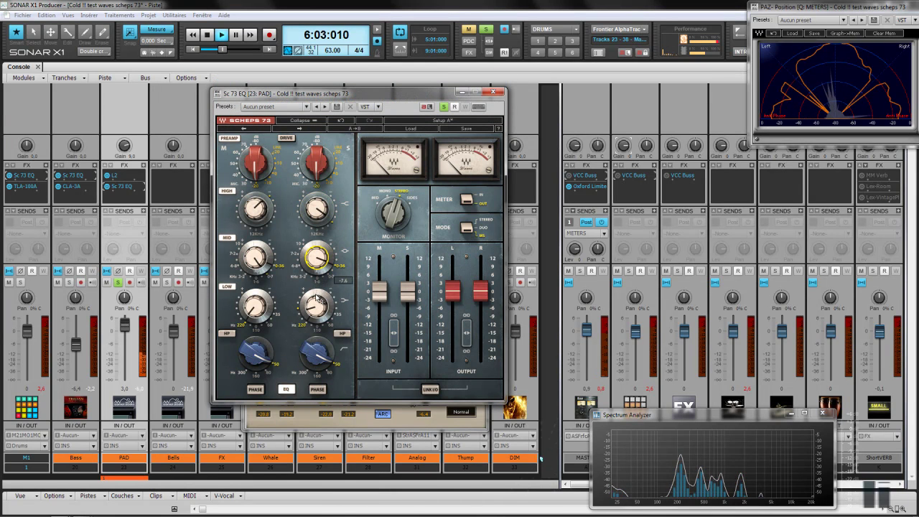
# Unsolo the PAD and compare the full mix with all track FX racks bypassed and re-enabled.
pyautogui.click(119, 283)
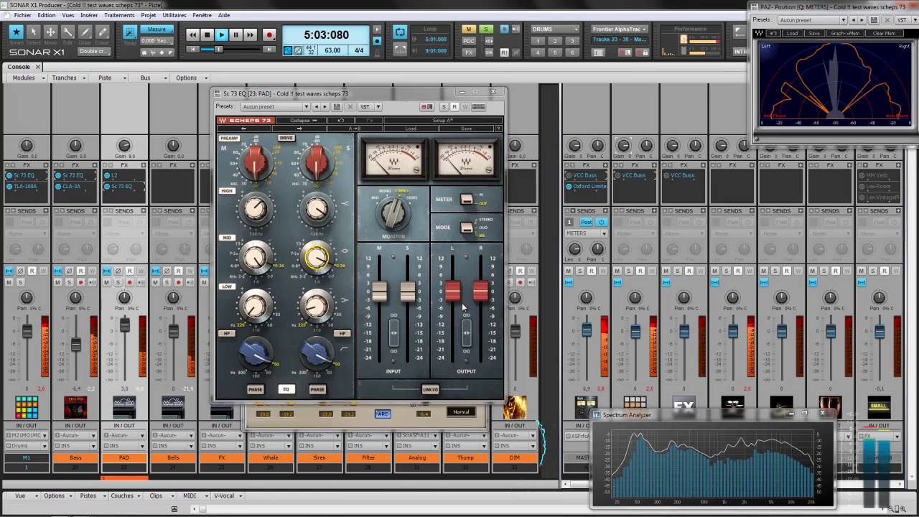
pyautogui.rightClick(127, 197)
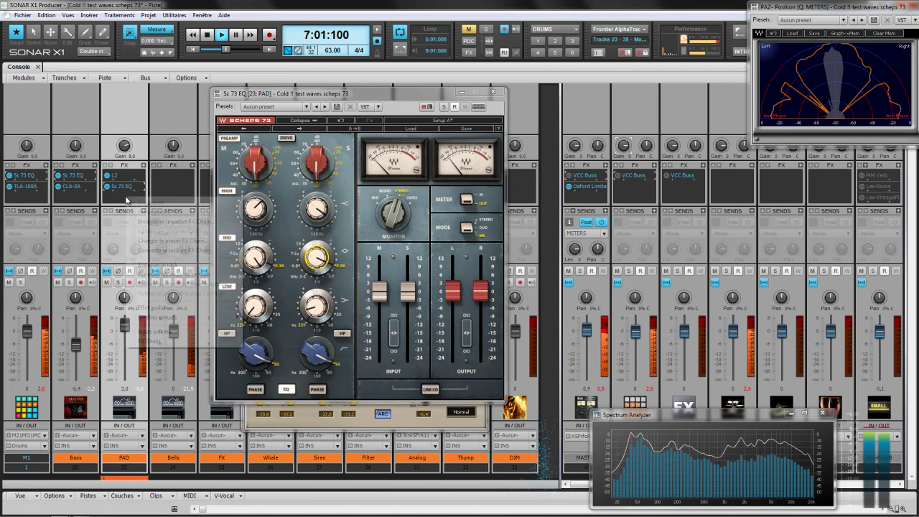
pyautogui.click(147, 274)
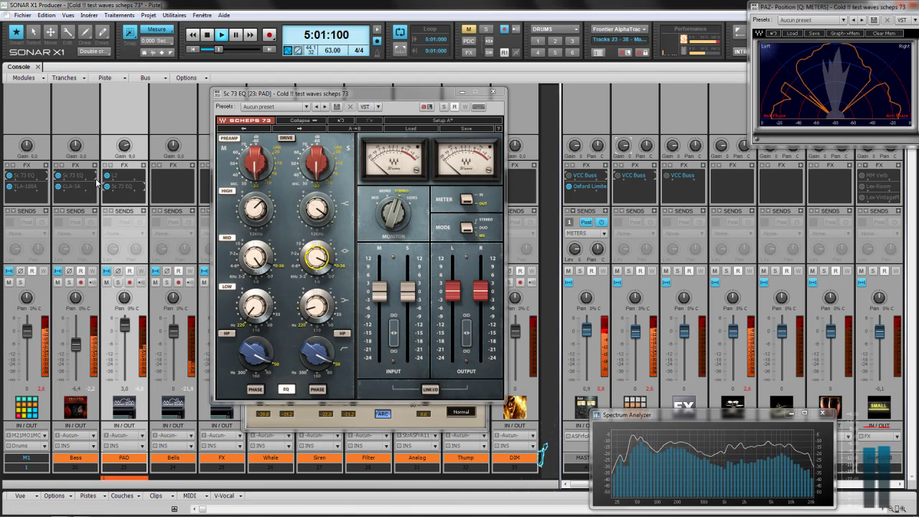
pyautogui.rightClick(120, 194)
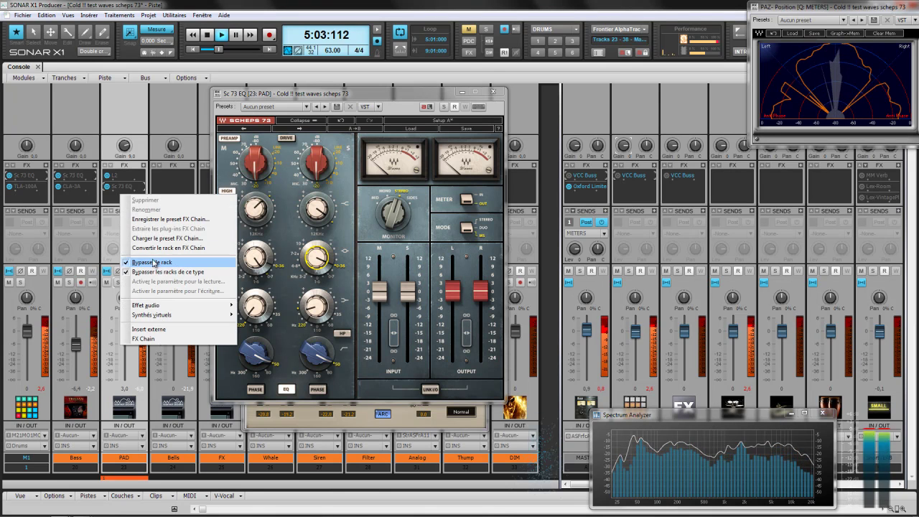
pyautogui.click(153, 271)
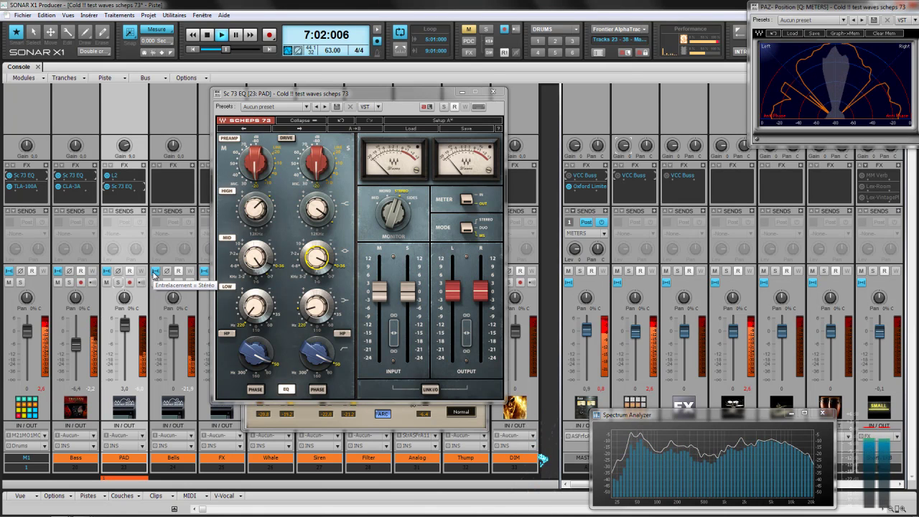
# Close the PAD's Scheps 73 and L2 windows and mute the PAD track.
pyautogui.click(494, 92)
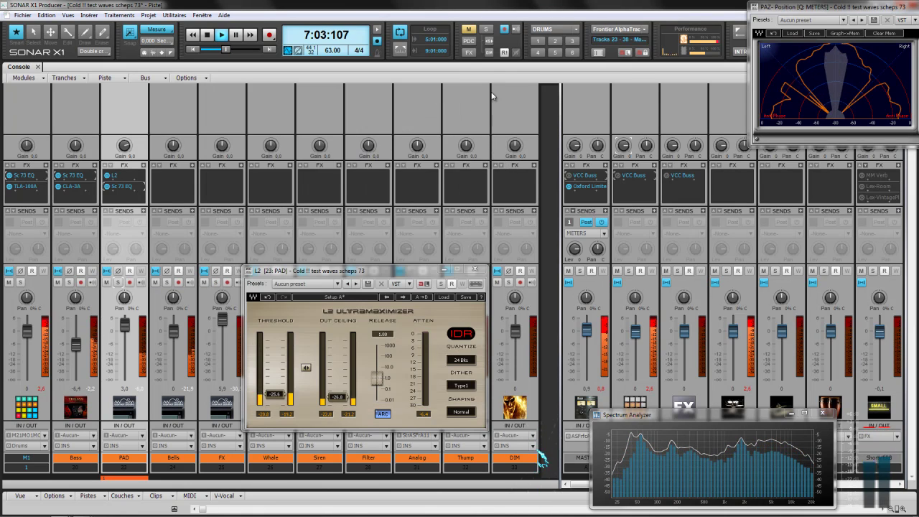
pyautogui.click(474, 270)
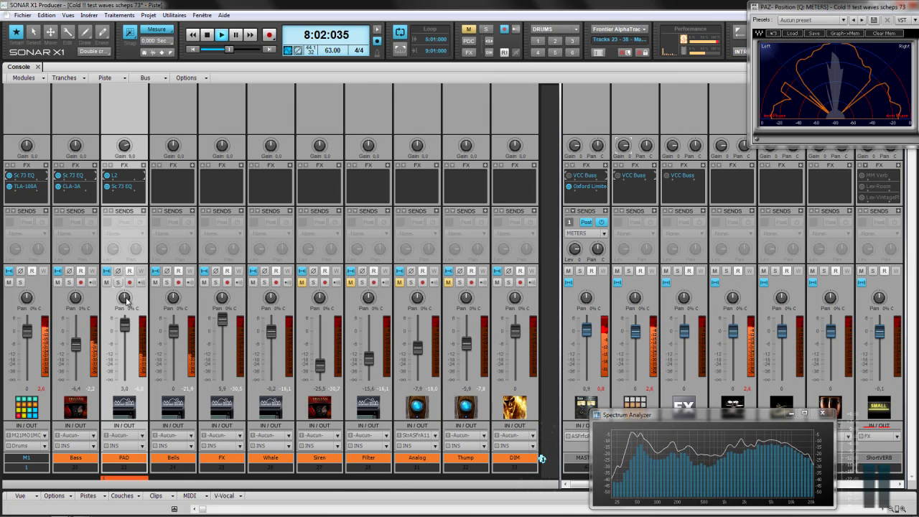
pyautogui.click(107, 283)
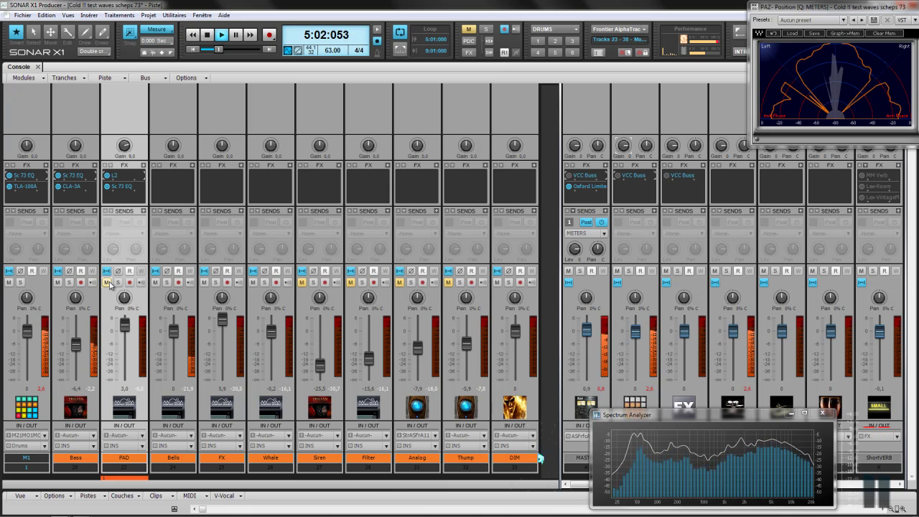
# Unmute the PAD track and lower its volume fader to 0.8.
pyautogui.click(107, 283)
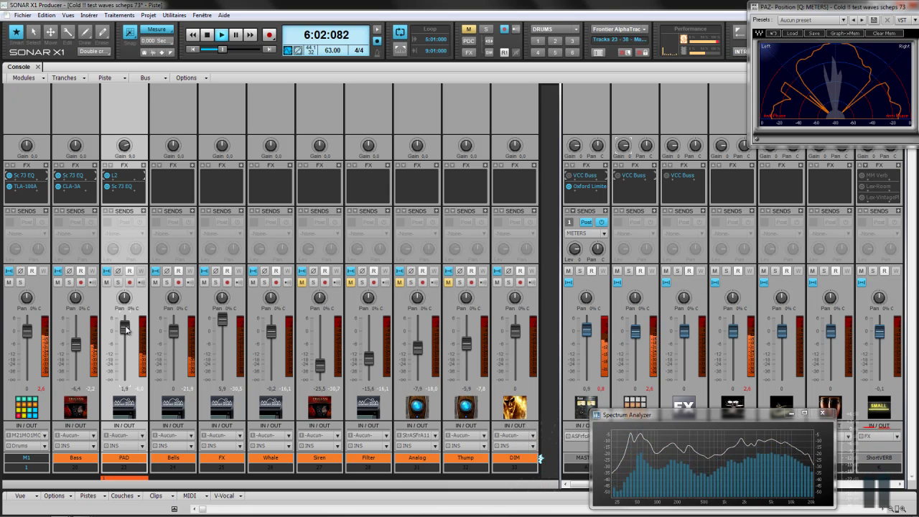
pyautogui.moveTo(125, 330); pyautogui.dragTo(126, 329)
pyautogui.click(159, 311)
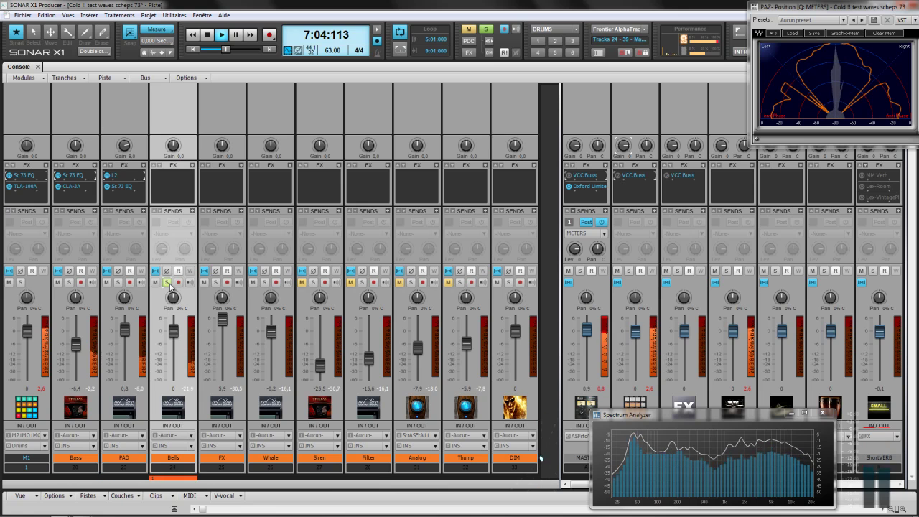
# Solo the Bells track and insert the stereo Scheps 73 EQ in its FX rack.
pyautogui.click(167, 282)
pyautogui.rightClick(194, 172)
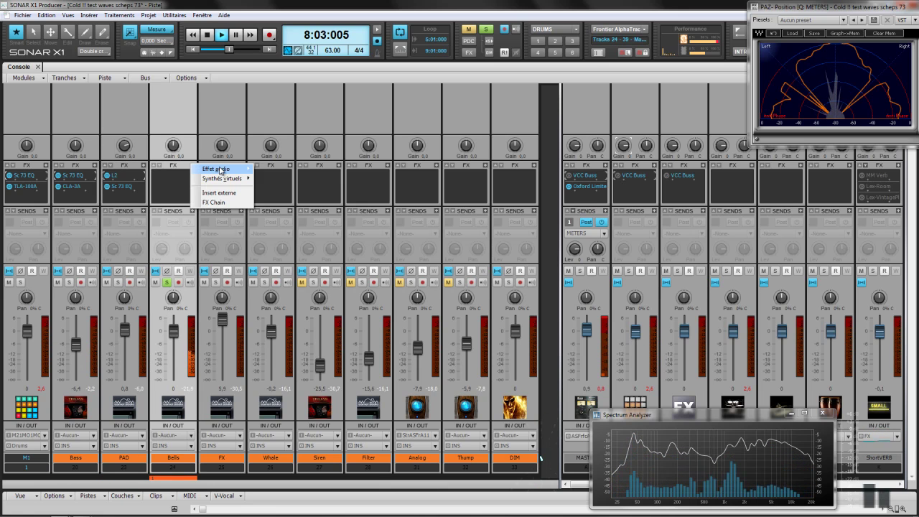
pyautogui.moveTo(219, 170)
pyautogui.moveTo(332, 188)
pyautogui.moveTo(363, 221)
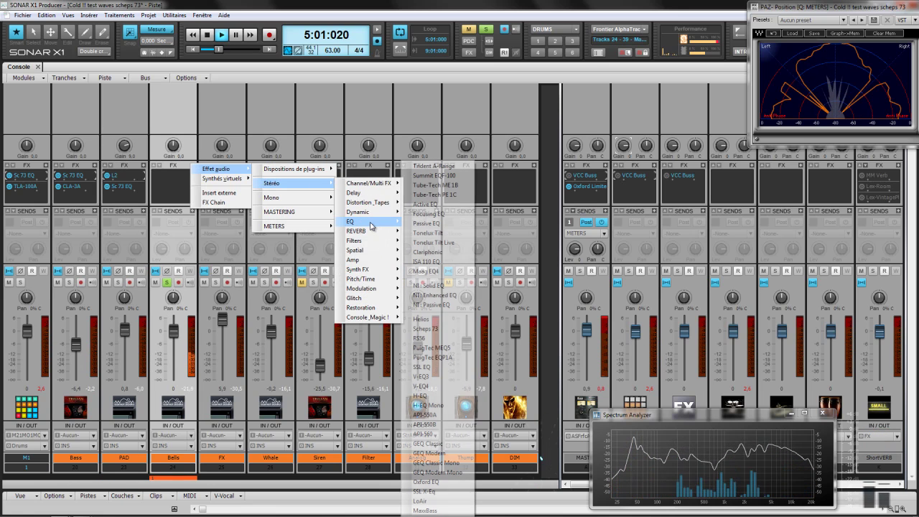
pyautogui.click(425, 328)
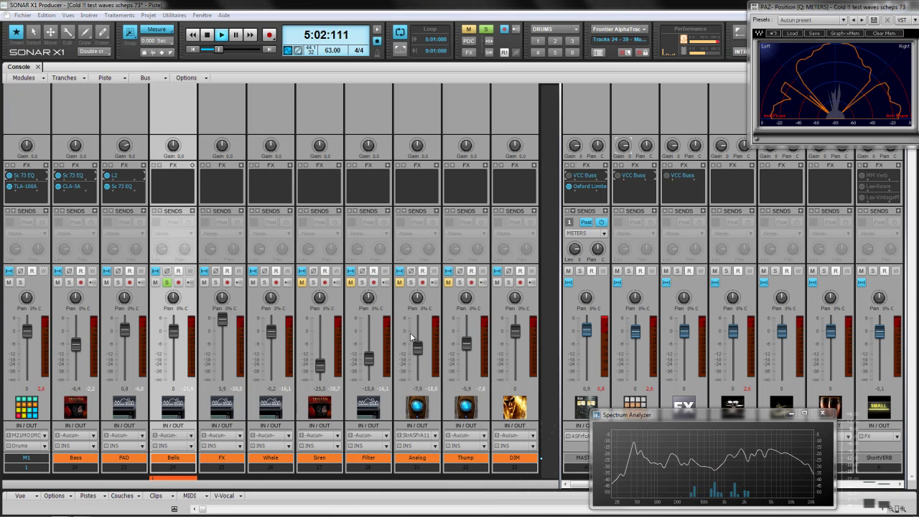
# Switch the Bells' Scheps 73 to MS mode and set its monitor to Mid.
pyautogui.moveTo(434, 288); pyautogui.dragTo(419, 113)
pyautogui.click(480, 237)
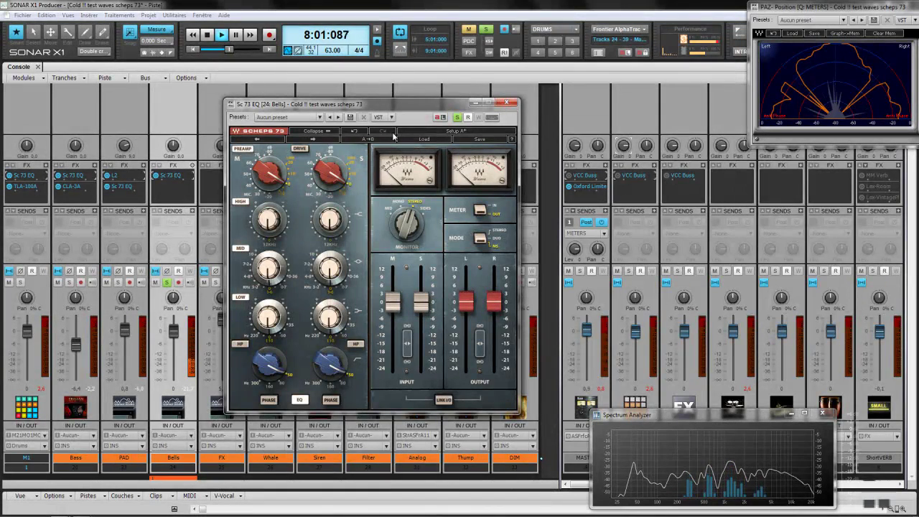
pyautogui.moveTo(400, 108); pyautogui.dragTo(730, 144)
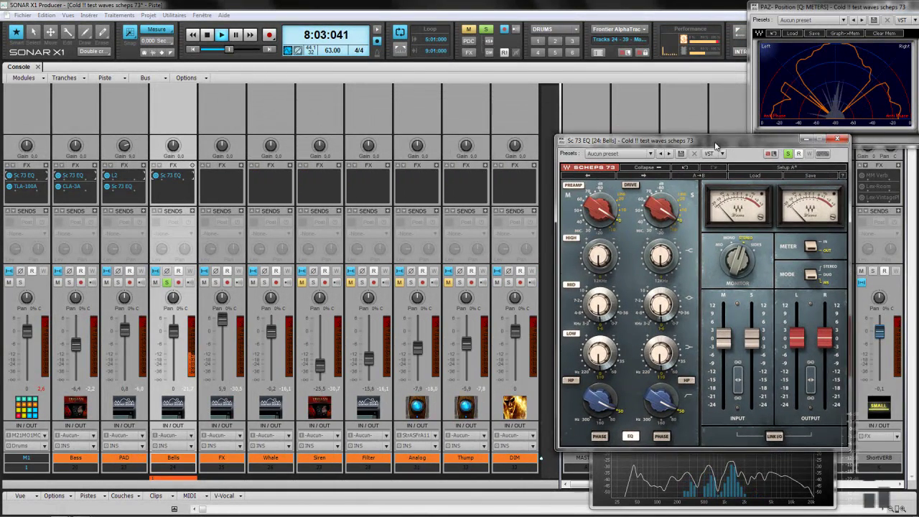
pyautogui.click(459, 287)
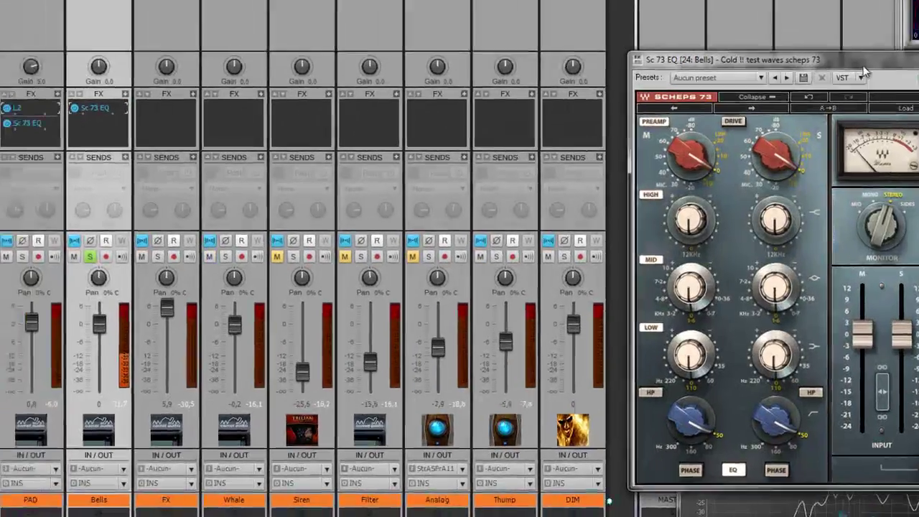
pyautogui.moveTo(866, 72); pyautogui.dragTo(401, 42)
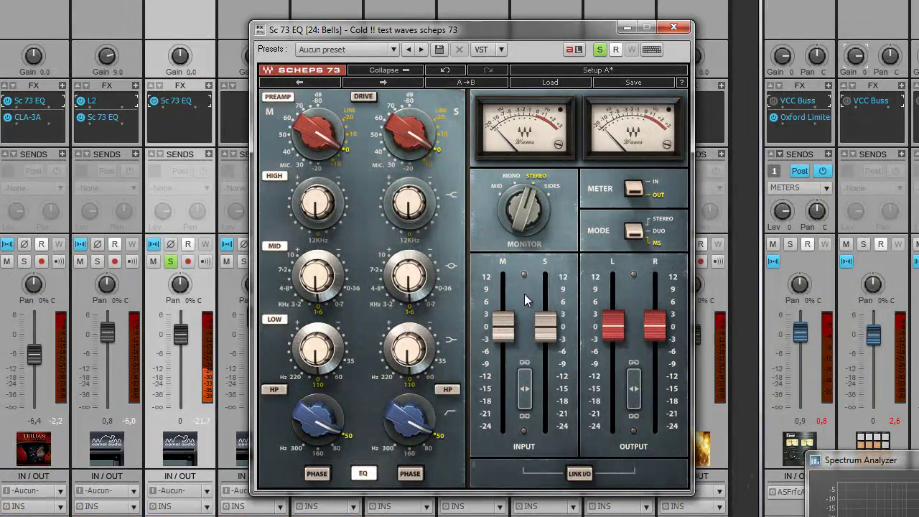
pyautogui.moveTo(521, 207); pyautogui.dragTo(506, 286)
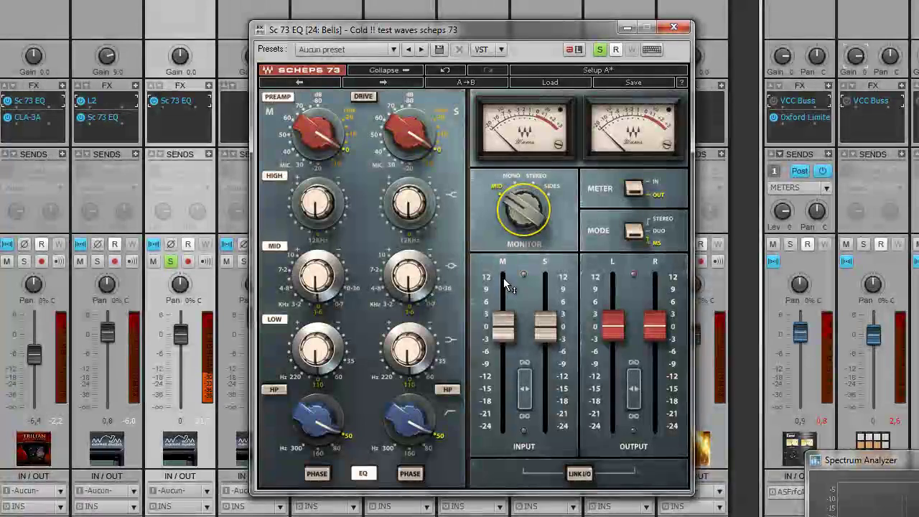
# Boost the M channel's high band to 2.6 and its mid band to 14.0, with the mid frequency at 4.8 kHz.
pyautogui.click(321, 206)
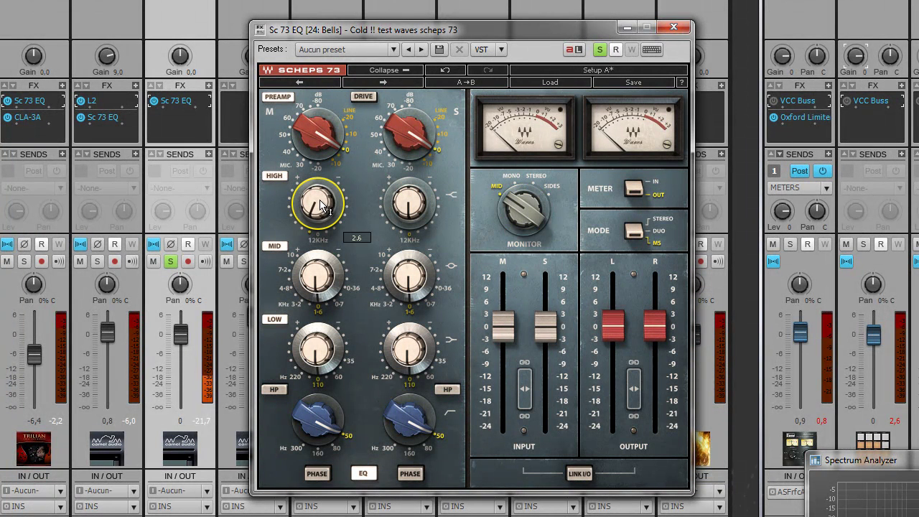
pyautogui.moveTo(324, 279); pyautogui.dragTo(328, 279)
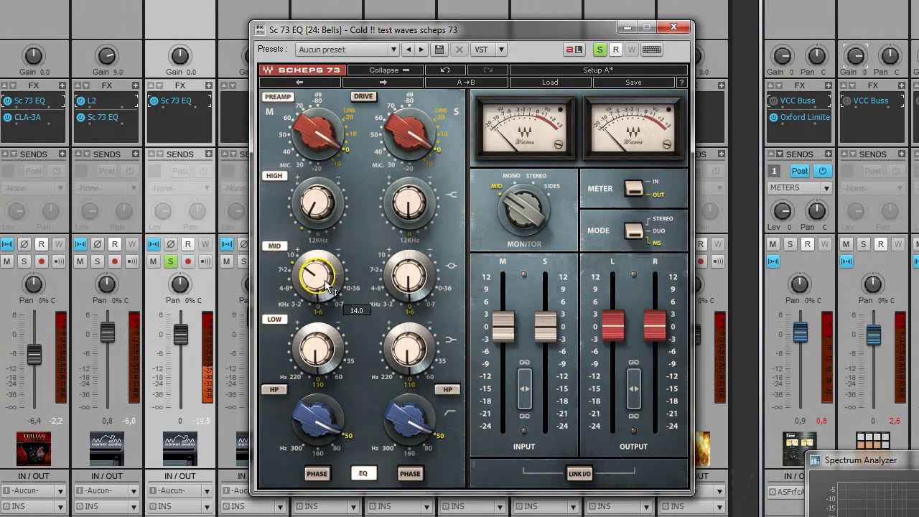
pyautogui.moveTo(332, 312); pyautogui.dragTo(300, 312)
pyautogui.click(287, 291)
pyautogui.click(285, 271)
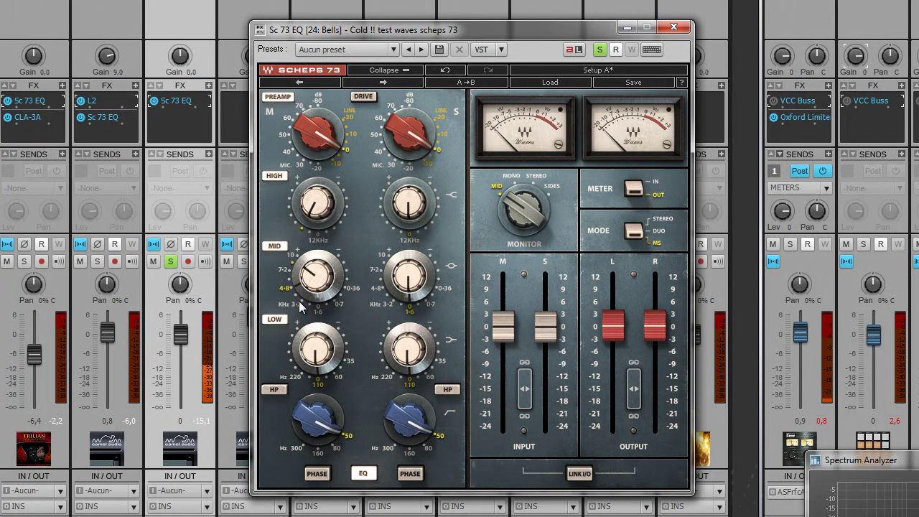
# Reduce the M channel's mid boost, set its low band to 220 Hz with a slight cut, and raise the high band further.
pyautogui.moveTo(314, 281); pyautogui.dragTo(309, 289)
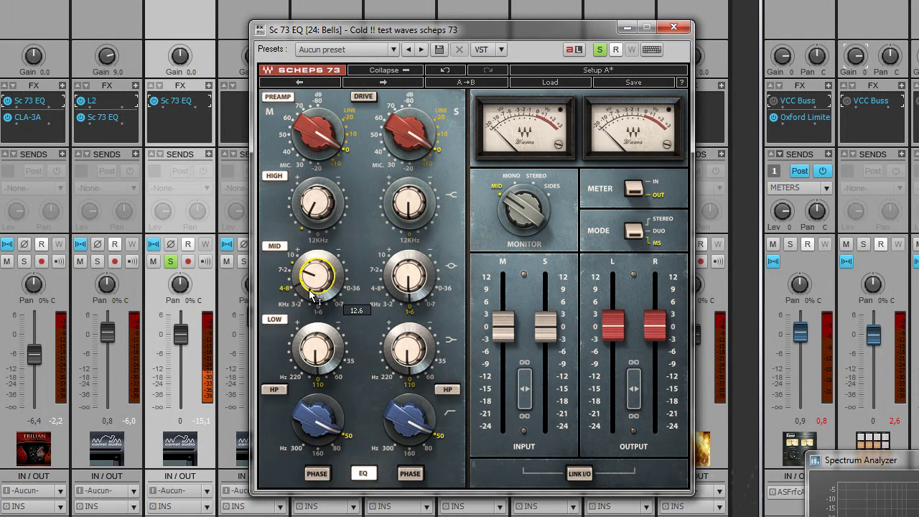
pyautogui.moveTo(316, 335); pyautogui.dragTo(352, 332)
pyautogui.moveTo(317, 208); pyautogui.dragTo(273, 159)
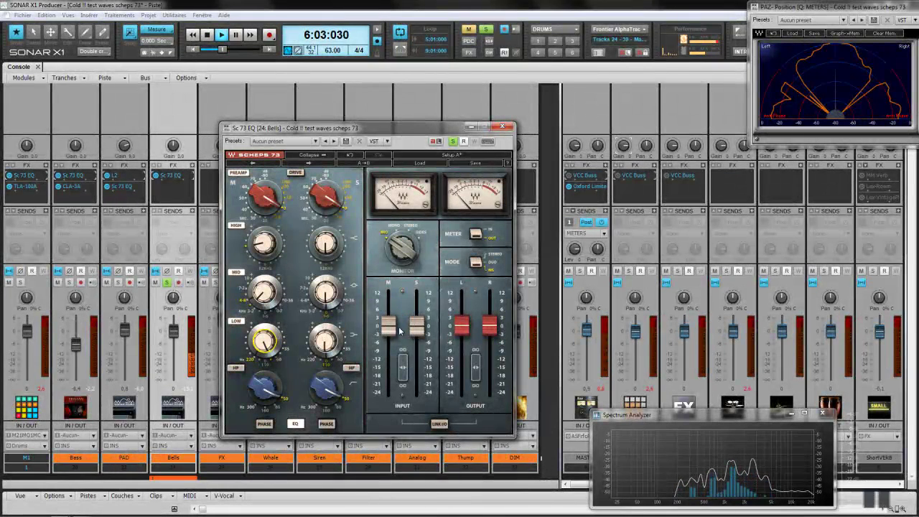
# Monitor the Sides and shape the S channel: cut the mid to -9.2 at 0.36 kHz, boost the high slightly and cut the low at 220 Hz.
pyautogui.click(421, 235)
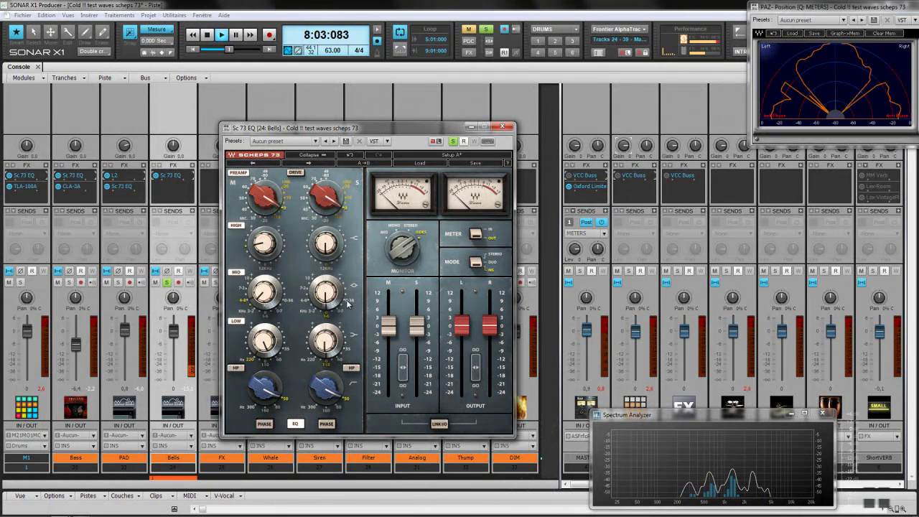
pyautogui.moveTo(324, 316)
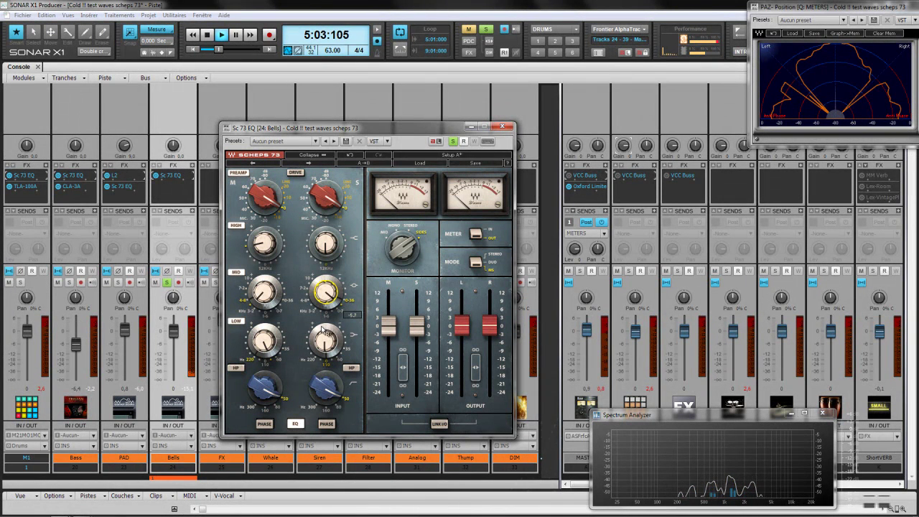
pyautogui.moveTo(325, 241)
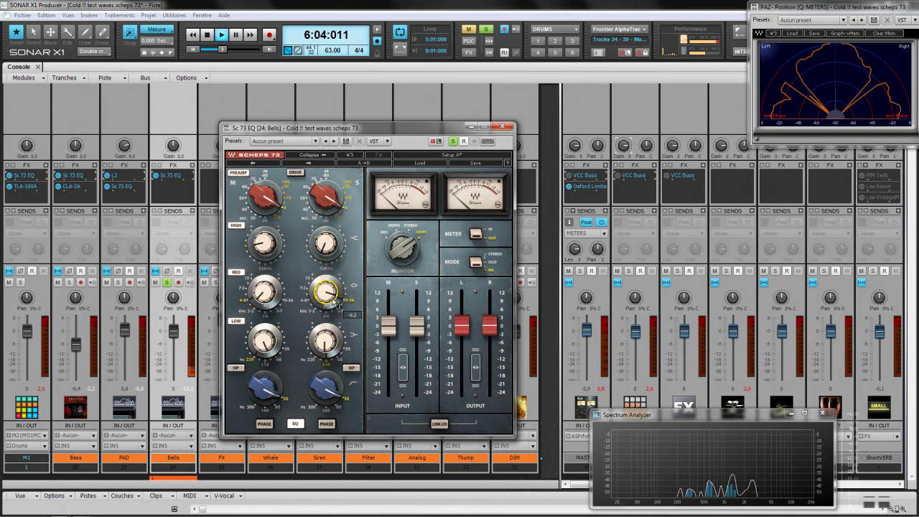
pyautogui.moveTo(331, 349)
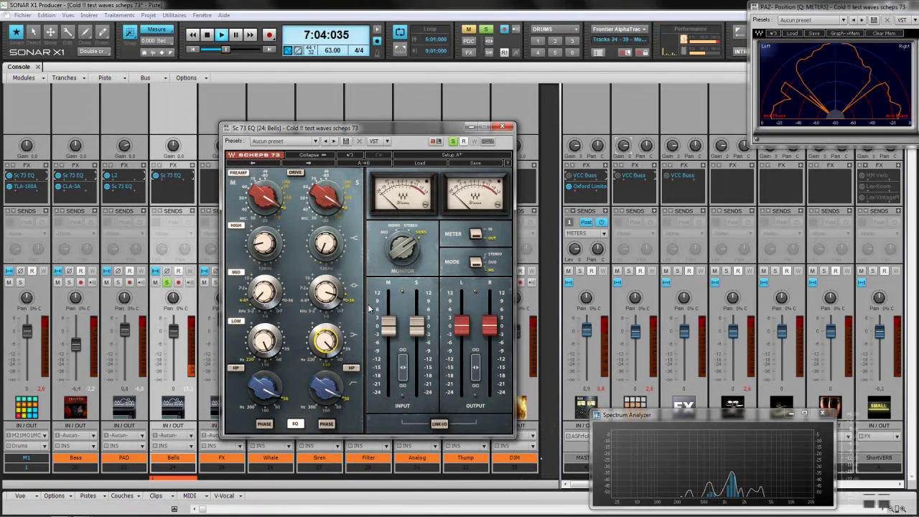
# Return the monitor to Stereo and compare the Bells with the Scheps 73 on and bypassed.
pyautogui.moveTo(406, 252)
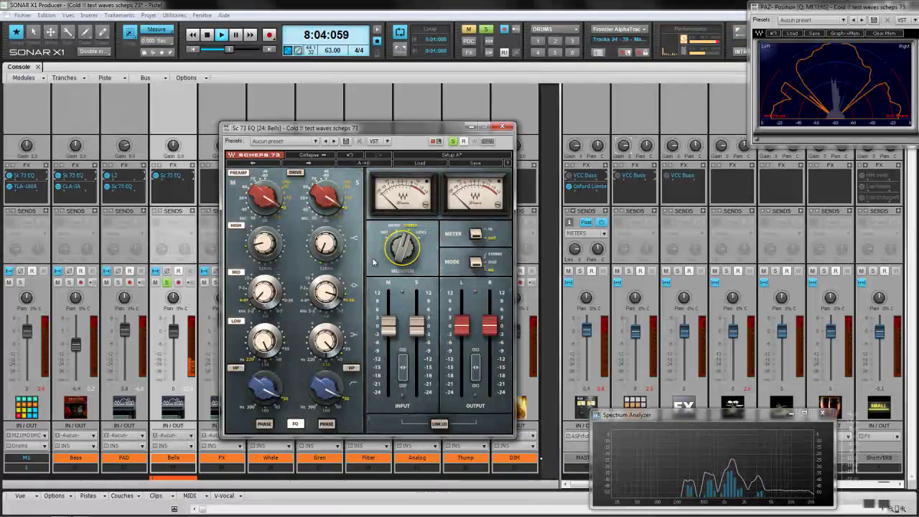
pyautogui.click(157, 180)
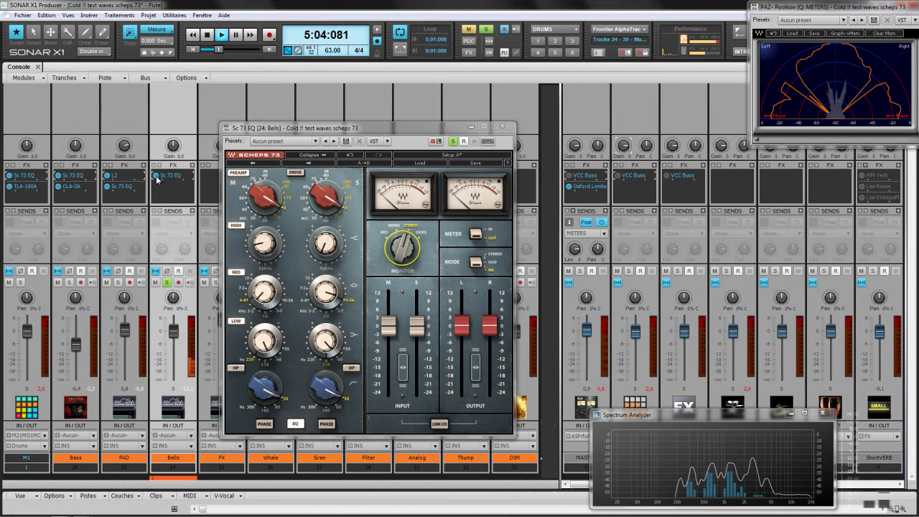
# Trim the M channel's mid and high boosts on the Bells' Scheps 73 and close its window.
pyautogui.click(266, 294)
pyautogui.moveTo(265, 252); pyautogui.dragTo(265, 267)
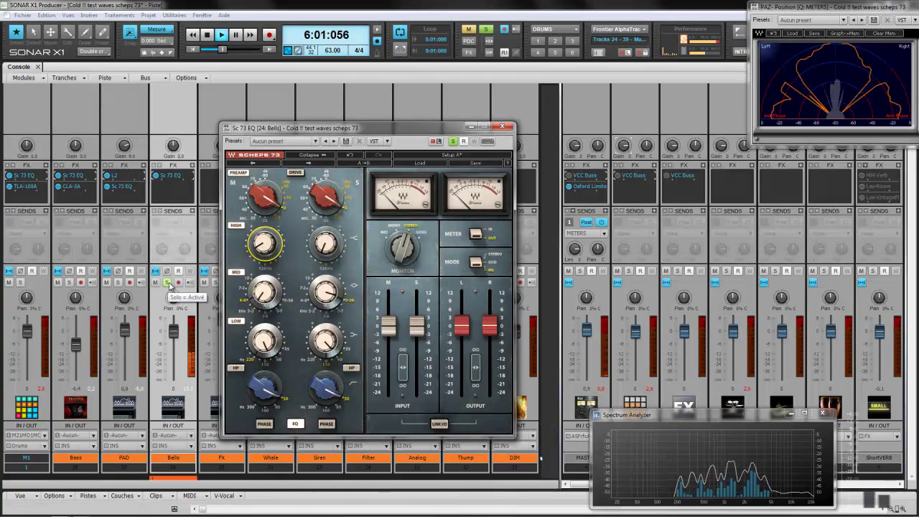
pyautogui.click(504, 127)
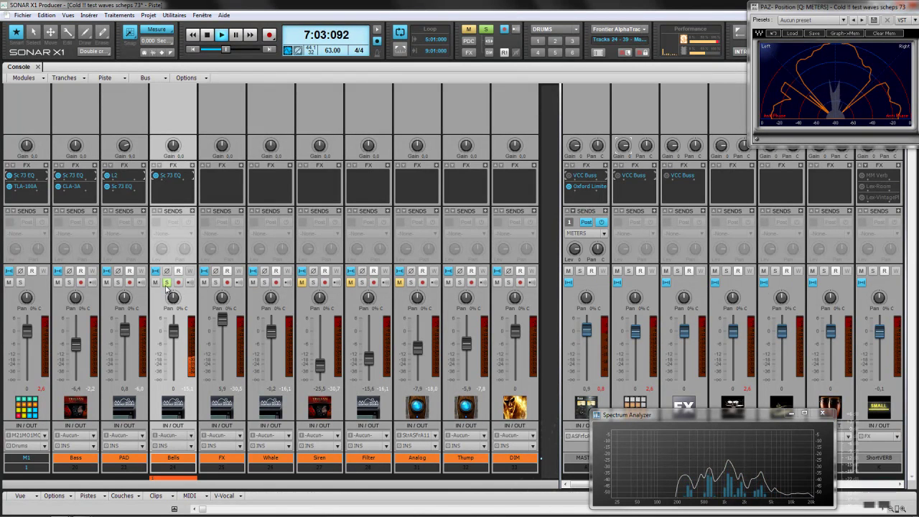
# Audition Thump soloed alongside the Bells, remove both solos and mute Thump again.
pyautogui.click(462, 287)
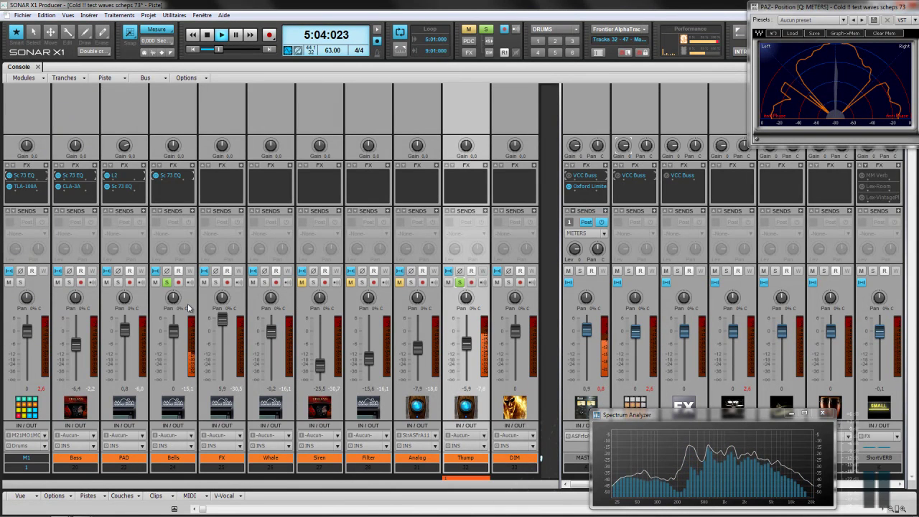
pyautogui.click(168, 284)
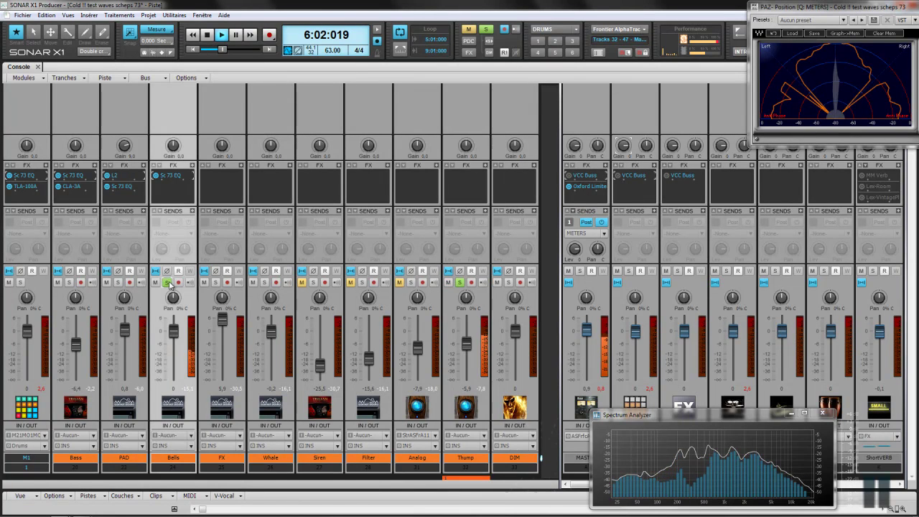
pyautogui.click(460, 283)
pyautogui.click(449, 283)
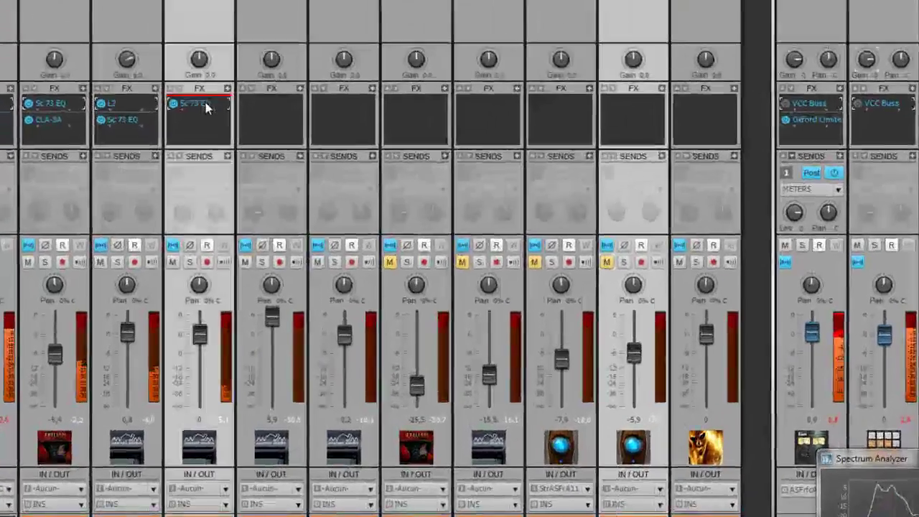
# Reopen the Bells' Scheps 73, raise its linked output level slightly and close the window.
pyautogui.doubleClick(170, 175)
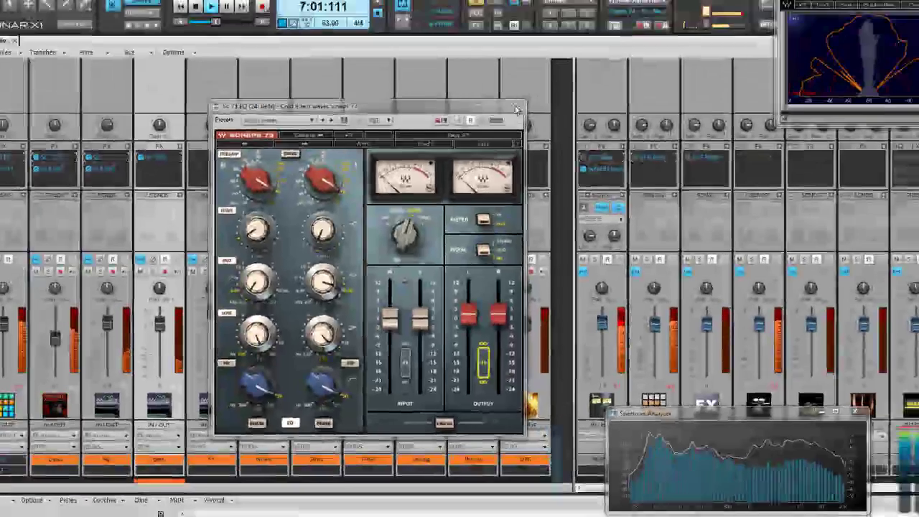
pyautogui.click(520, 107)
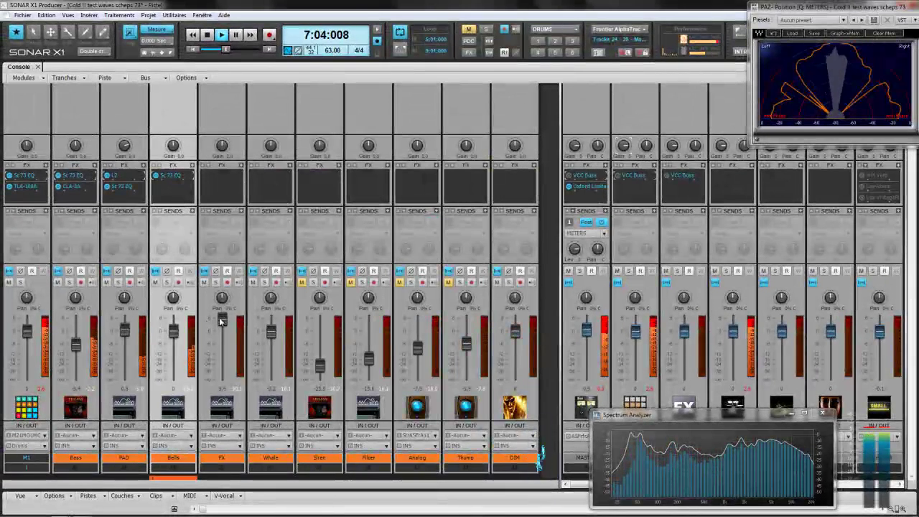
# Unmute the Analog track and audition it in solo, leaving its FX rack empty.
pyautogui.click(402, 286)
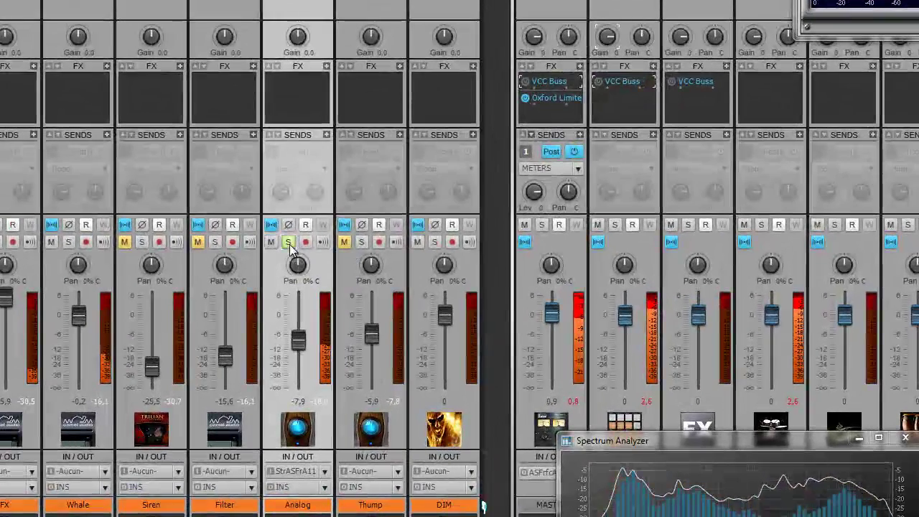
pyautogui.click(412, 284)
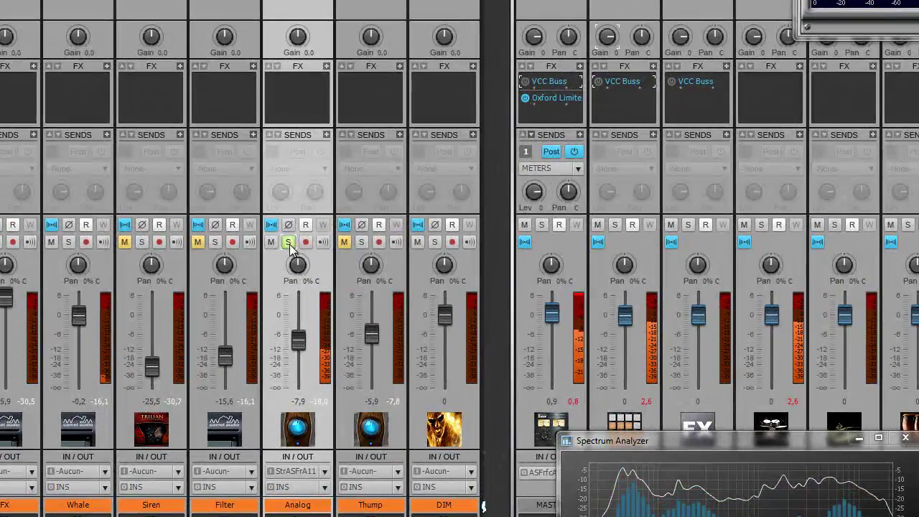
pyautogui.click(327, 66)
pyautogui.moveTo(388, 72)
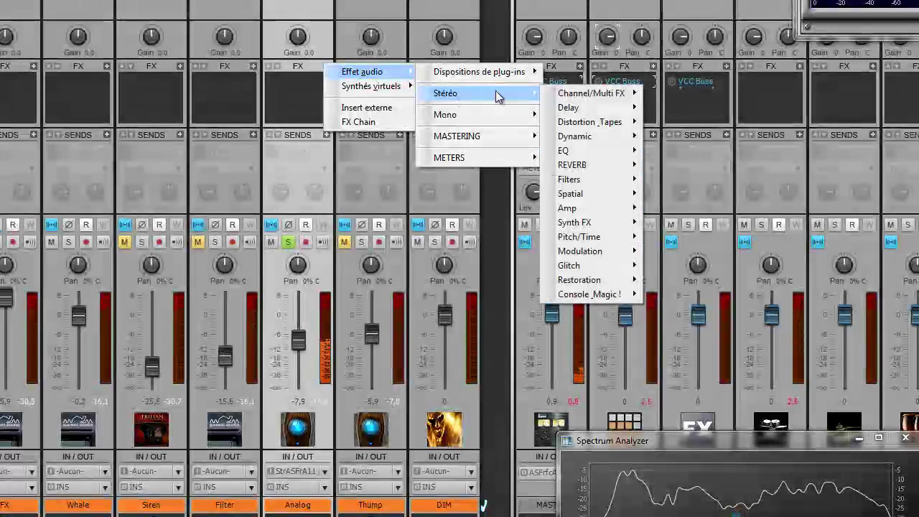
pyautogui.click(290, 242)
# Solo the Thump track, unmute it and insert the stereo CLA-3A compressor in its FX rack.
pyautogui.click(363, 241)
pyautogui.click(362, 242)
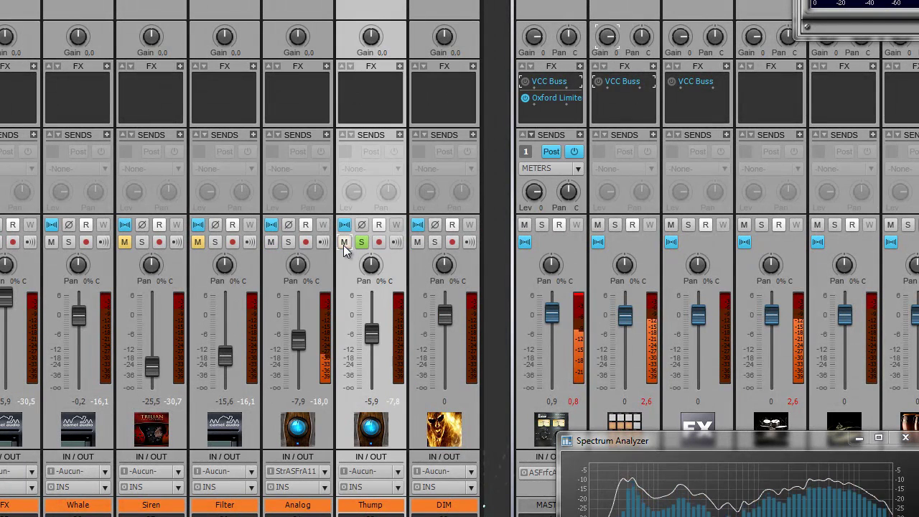
pyautogui.click(400, 67)
pyautogui.moveTo(434, 72)
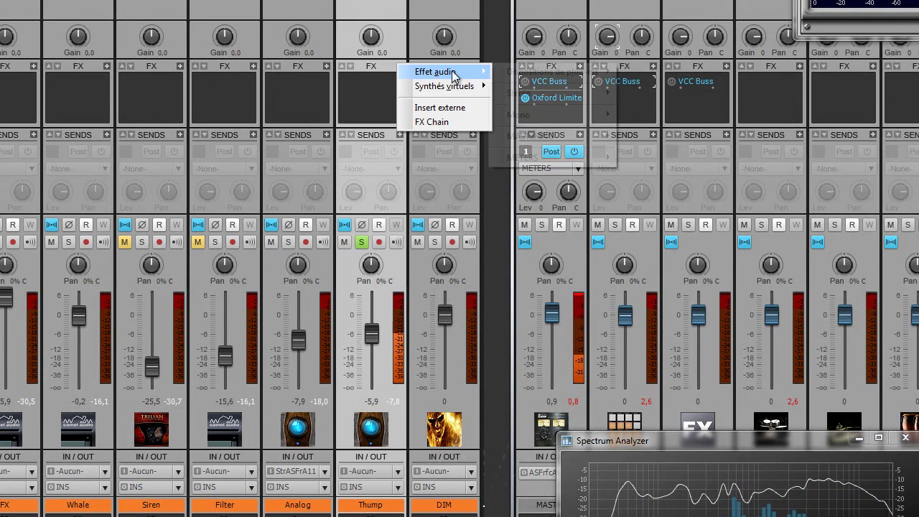
pyautogui.moveTo(539, 93)
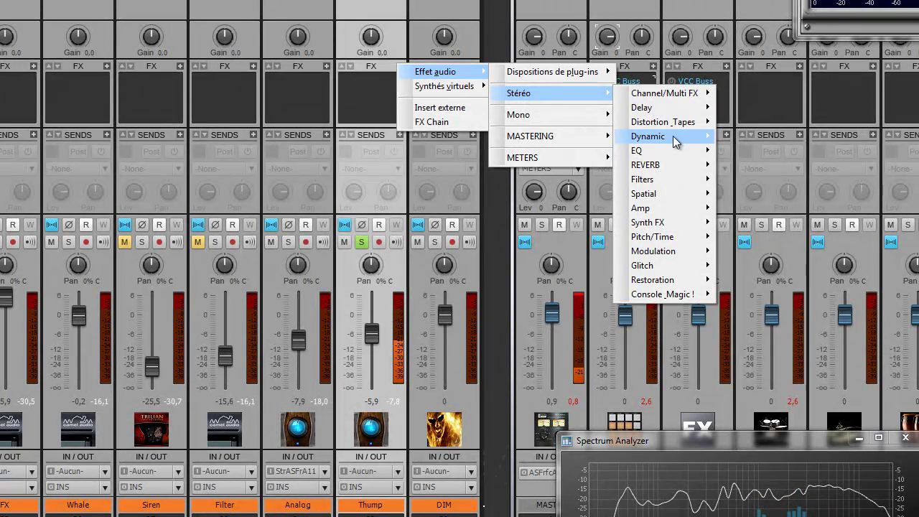
pyautogui.moveTo(673, 136)
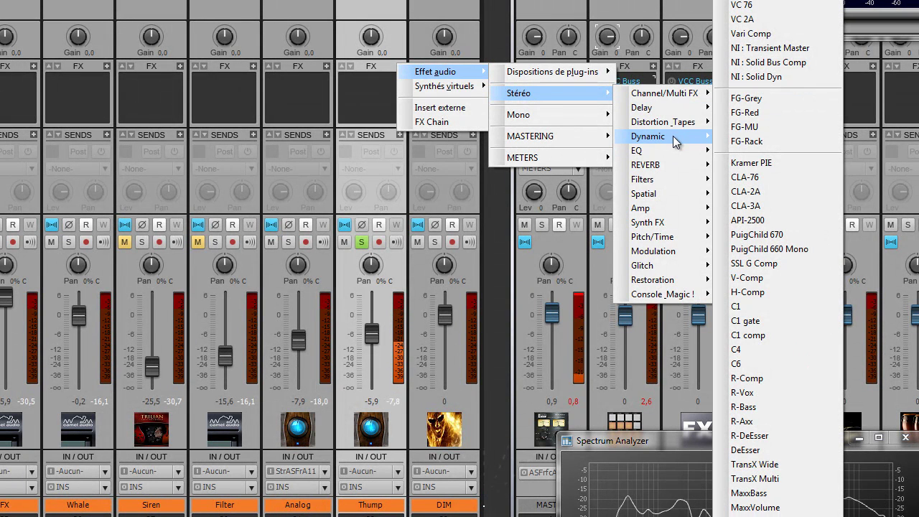
pyautogui.click(756, 207)
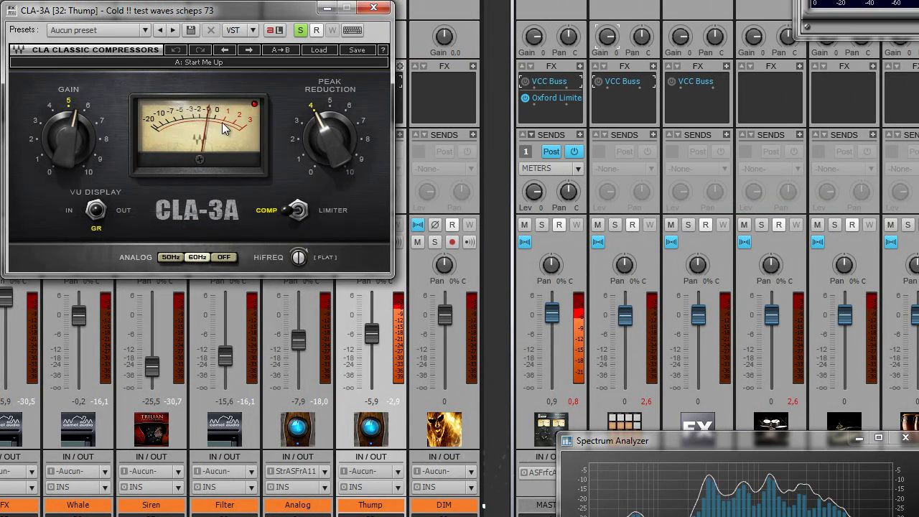
# Set Thump's CLA-3A peak reduction to about 5.03 with gain about 5, and switch its analog modelling off.
pyautogui.moveTo(330, 147); pyautogui.dragTo(322, 112)
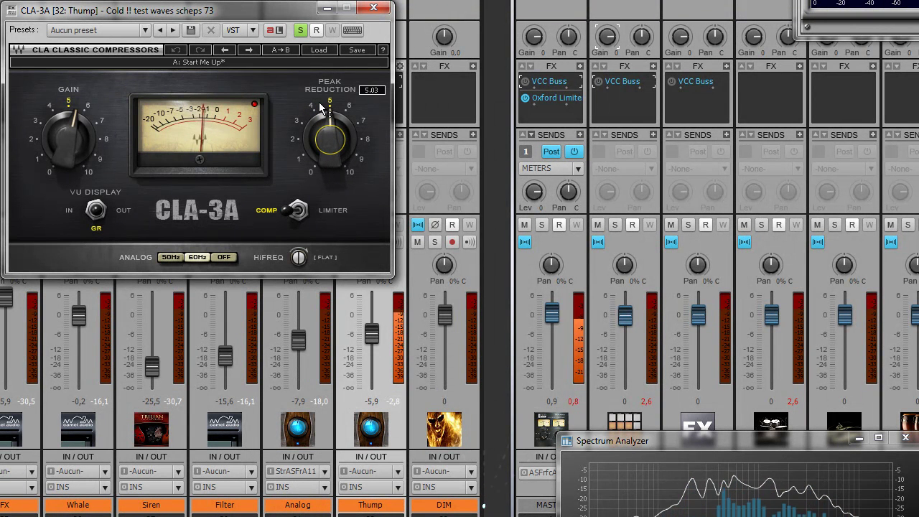
pyautogui.moveTo(75, 147)
pyautogui.mouseDown()
pyautogui.moveTo(80, 160)
pyautogui.moveTo(76, 143)
pyautogui.mouseUp()
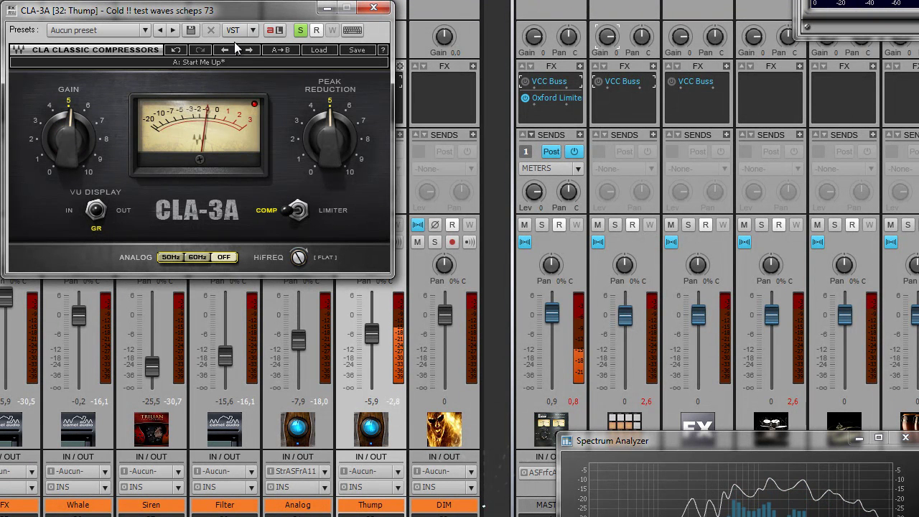
pyautogui.moveTo(257, 13); pyautogui.dragTo(0, 213)
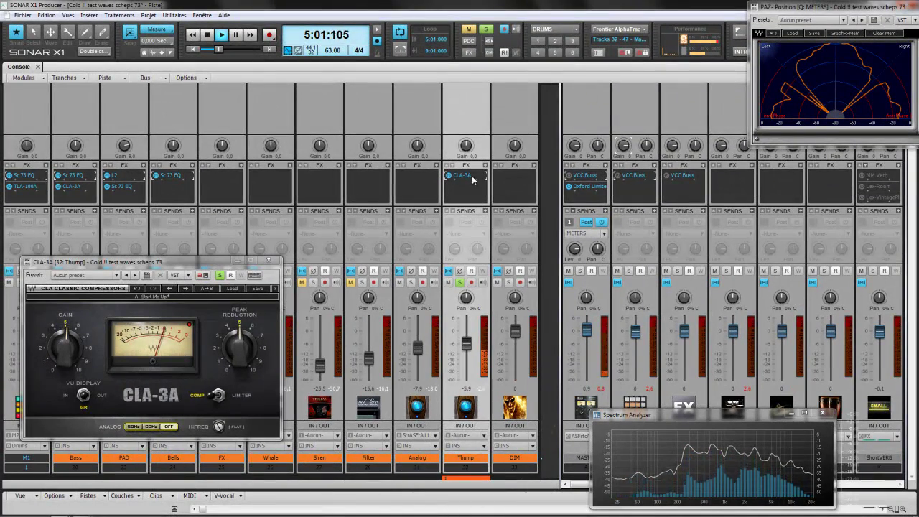
# Insert the stereo Scheps 73 EQ after the CLA-3A on Thump and close the compressor's window.
pyautogui.rightClick(489, 165)
pyautogui.moveTo(511, 169)
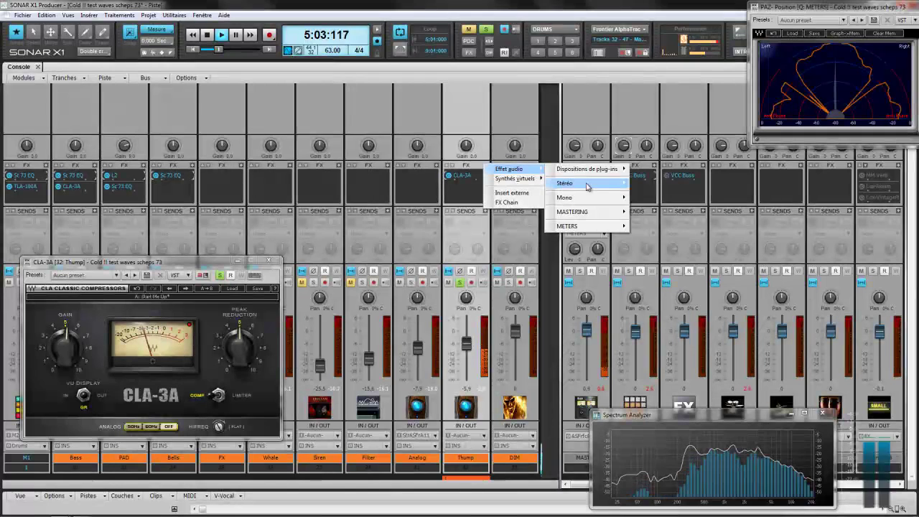
pyautogui.moveTo(587, 185)
pyautogui.moveTo(686, 222)
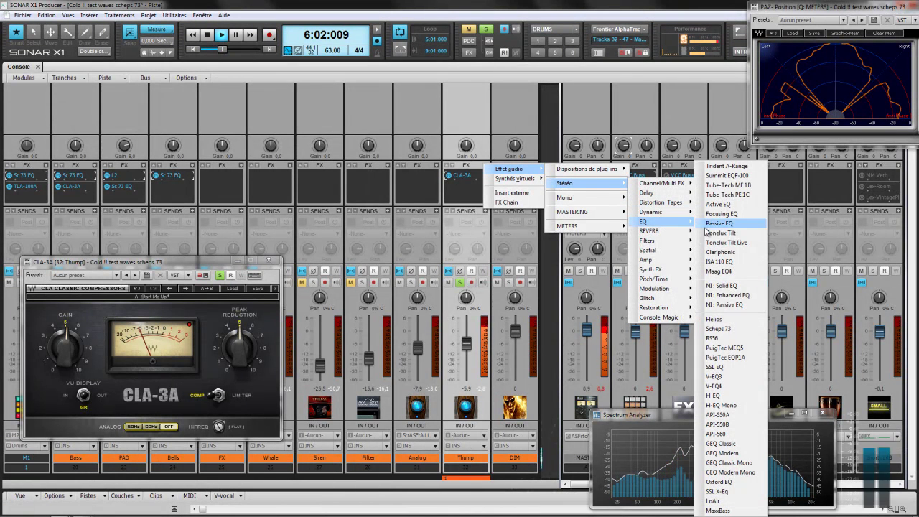
pyautogui.click(727, 328)
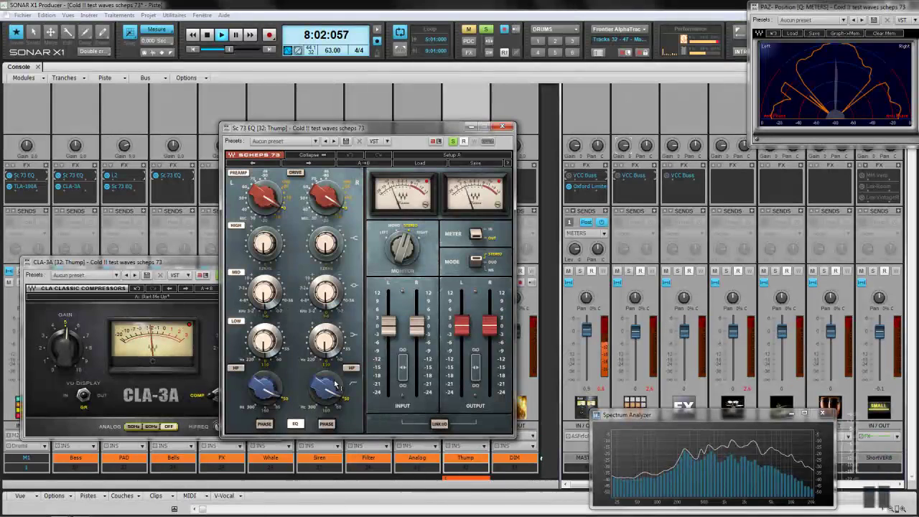
pyautogui.click(153, 264)
pyautogui.click(269, 261)
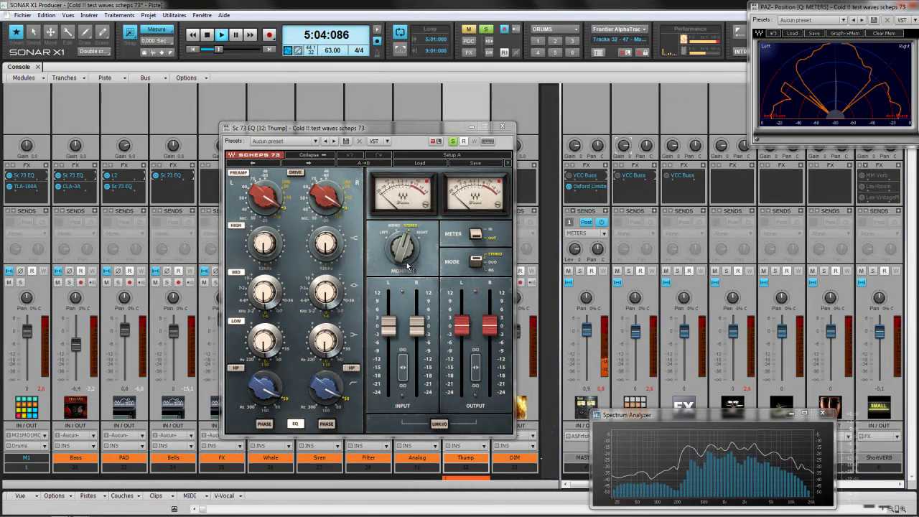
# Switch Thump's Scheps 73 to MS mode, monitor the Mid signal and set the M channel's high-pass filter to 160 Hz.
pyautogui.click(491, 272)
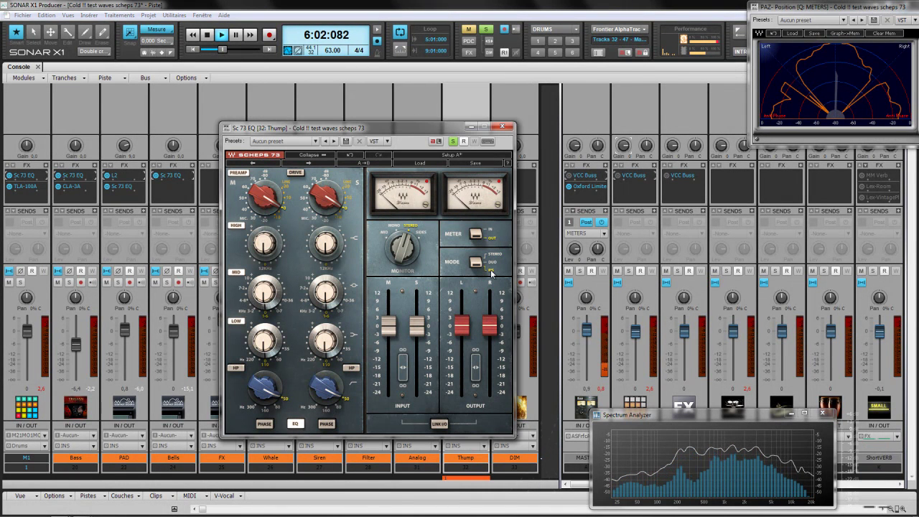
pyautogui.click(403, 249)
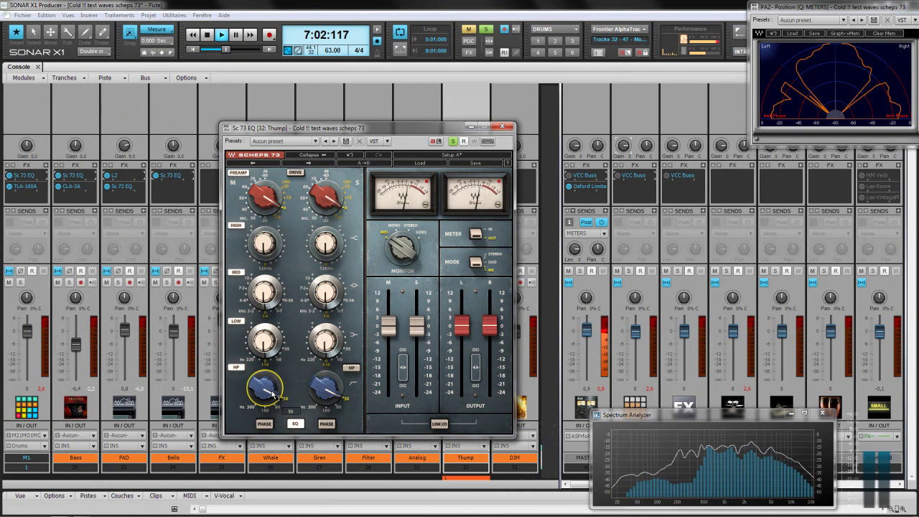
pyautogui.scroll(1, 273, 395)
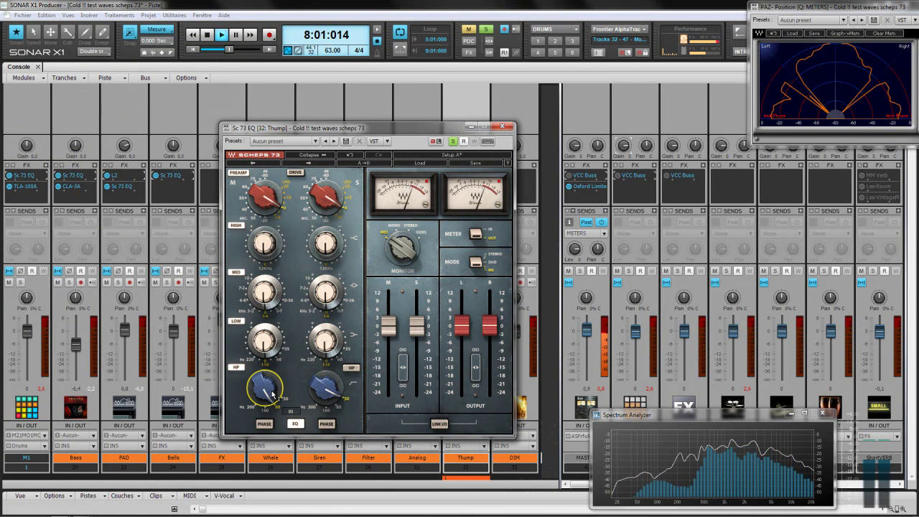
pyautogui.scroll(1, 272, 394)
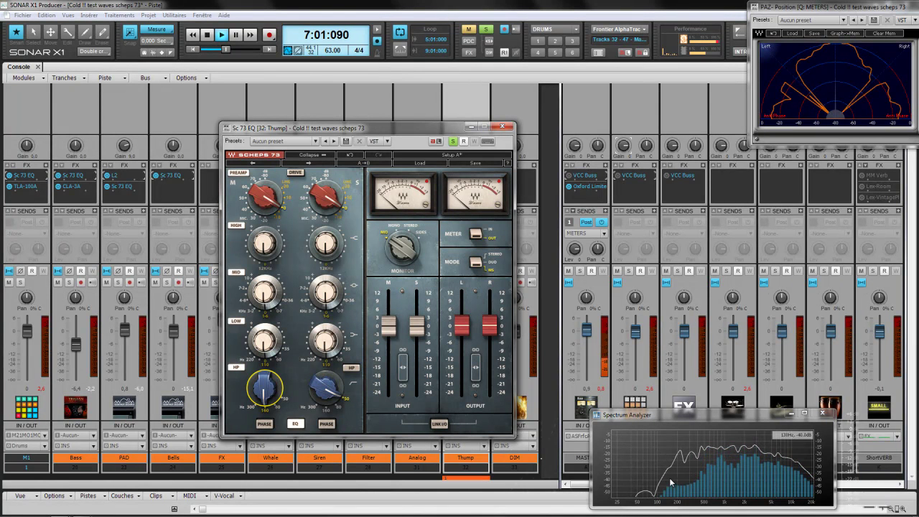
# Cut the M channel's high band by about 3 dB and try its mid band at 7.2 kHz on Thump's Scheps 73.
pyautogui.click(267, 246)
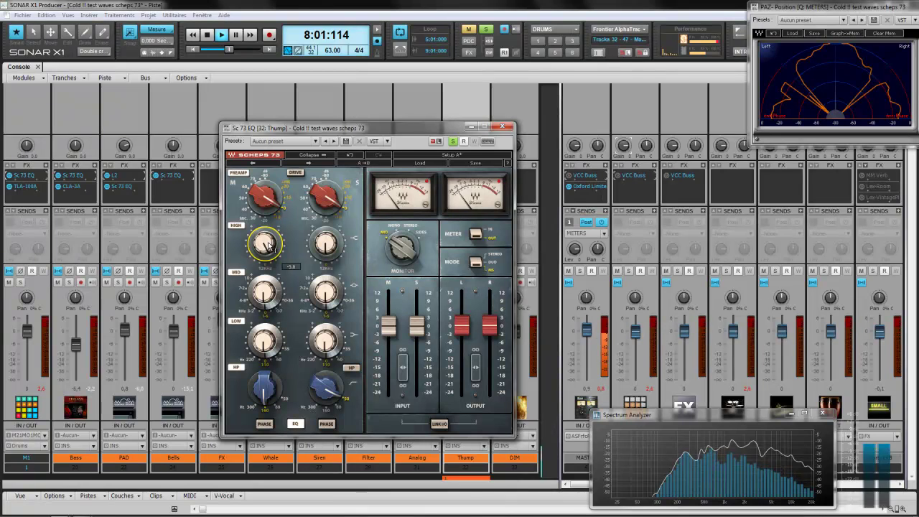
pyautogui.click(270, 302)
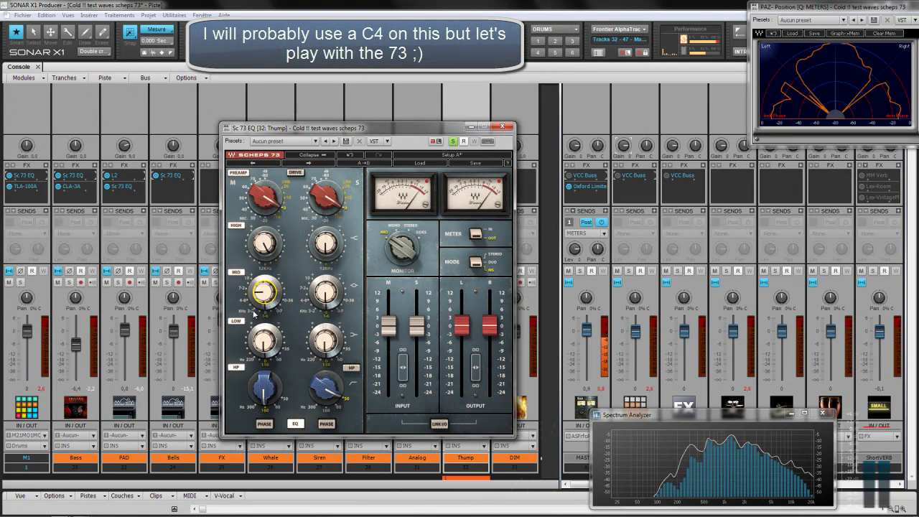
pyautogui.moveTo(246, 302); pyautogui.dragTo(263, 313)
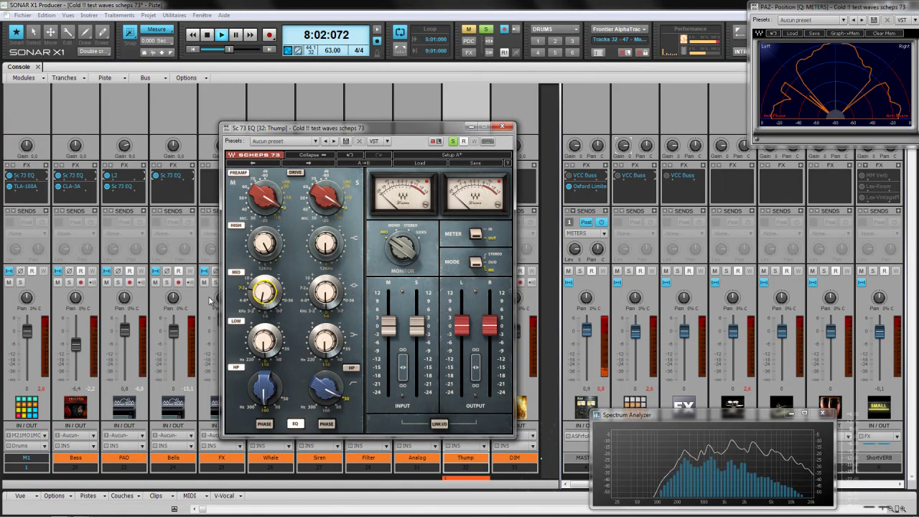
pyautogui.press('space')
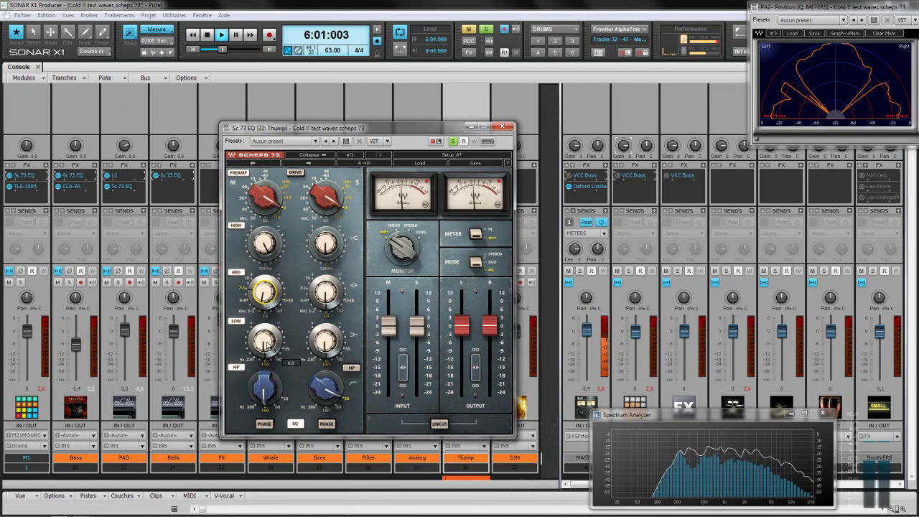
# Audition the Bells in solo with and without Thump, then leave only Thump soloed with its EQ window moved aside.
pyautogui.click(167, 284)
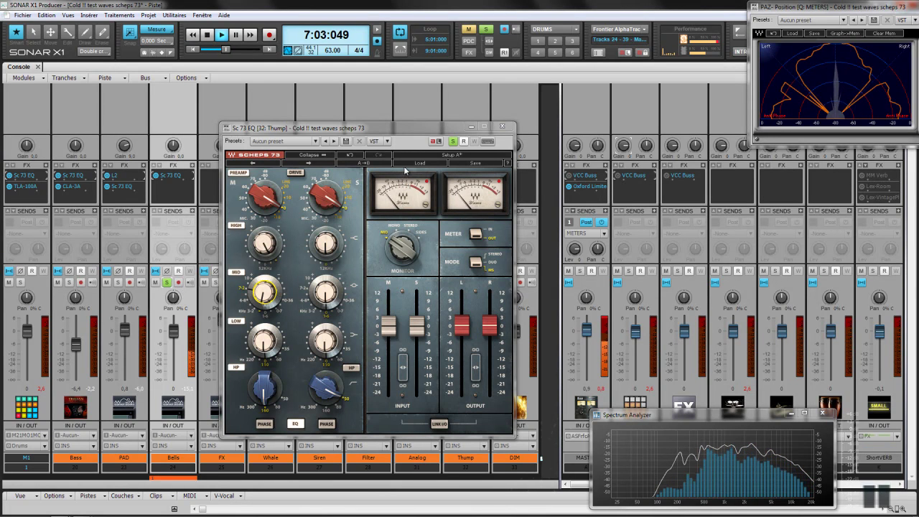
pyautogui.moveTo(402, 131); pyautogui.dragTo(760, 158)
pyautogui.click(461, 282)
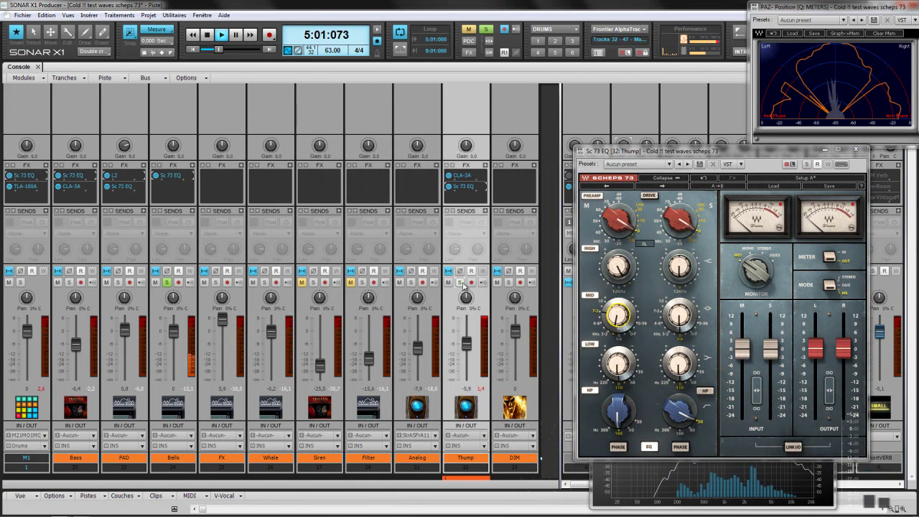
pyautogui.click(460, 283)
pyautogui.click(167, 282)
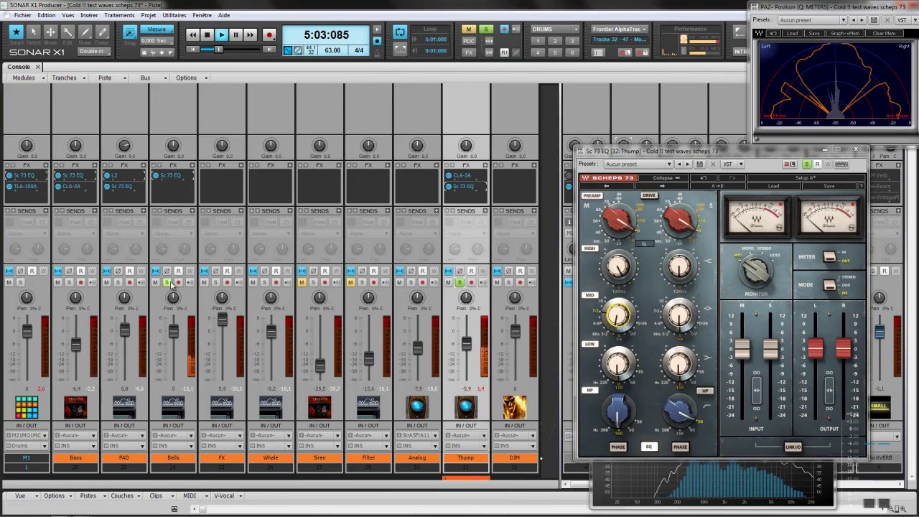
pyautogui.moveTo(775, 151); pyautogui.dragTo(310, 174)
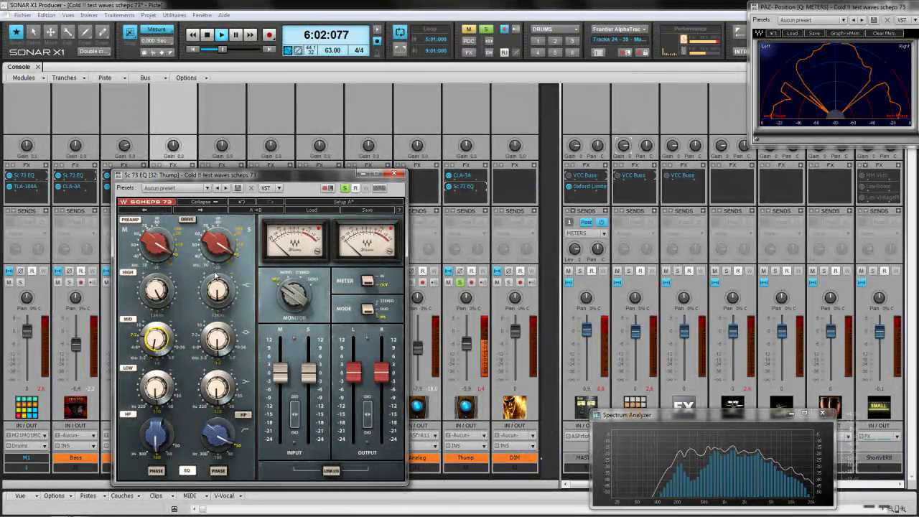
pyautogui.moveTo(320, 179); pyautogui.dragTo(274, 143)
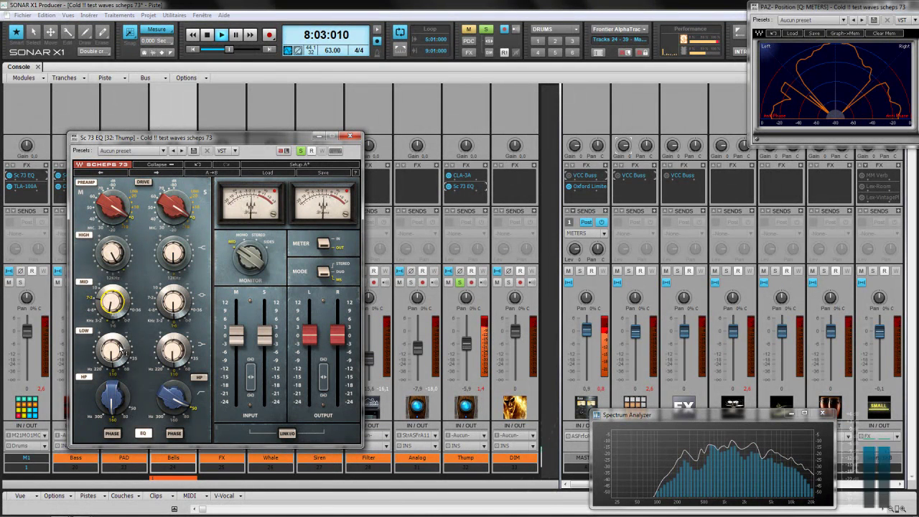
# Monitor the Sides on Thump's Scheps 73, trim the S channel's high band slightly and cut its mid band at 0.36 kHz.
pyautogui.click(250, 257)
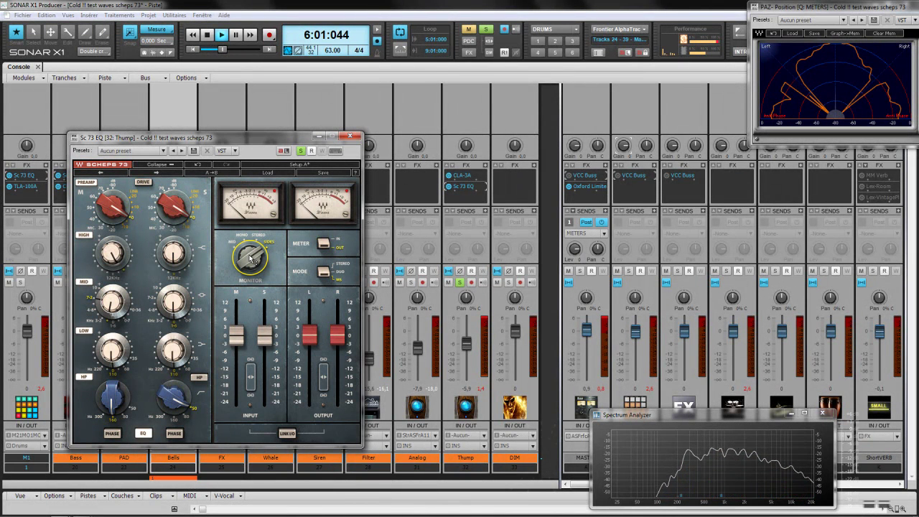
pyautogui.click(176, 262)
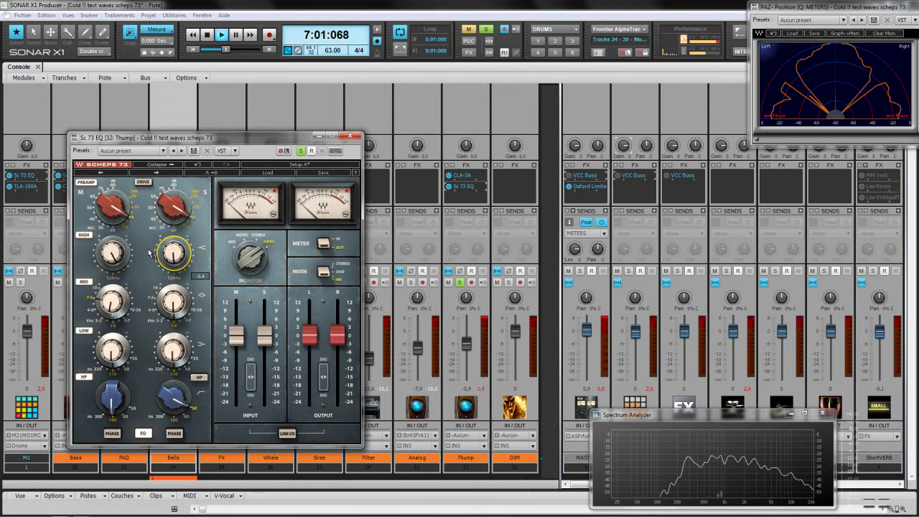
pyautogui.click(154, 301)
pyautogui.moveTo(173, 306); pyautogui.dragTo(164, 287)
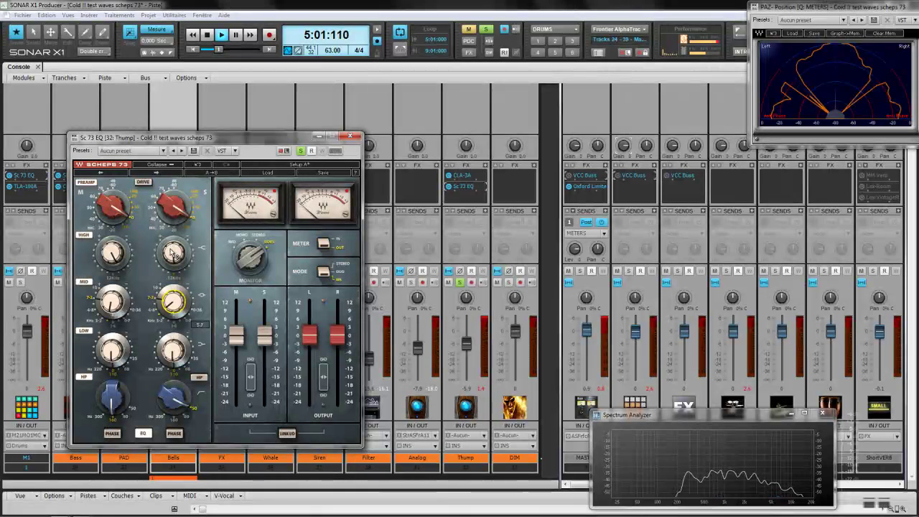
pyautogui.click(238, 250)
pyautogui.click(245, 254)
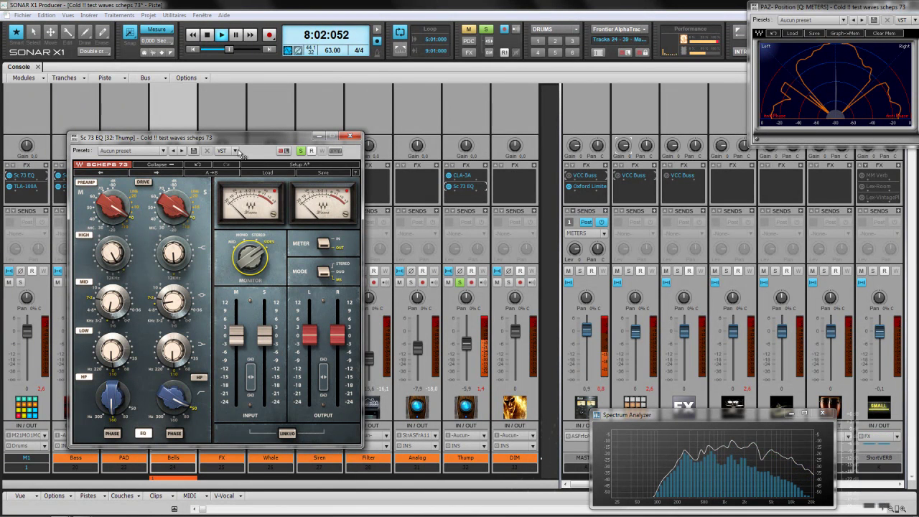
pyautogui.moveTo(187, 311); pyautogui.dragTo(172, 332)
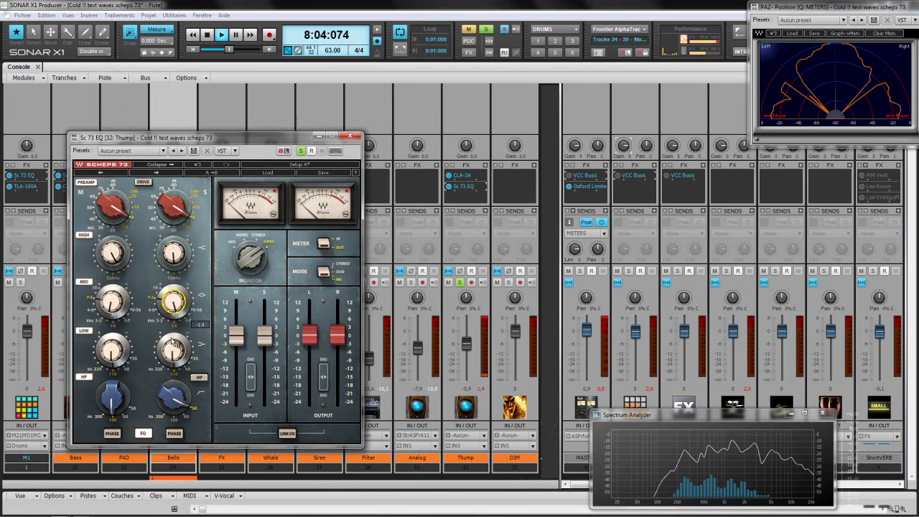
pyautogui.moveTo(180, 305); pyautogui.dragTo(178, 322)
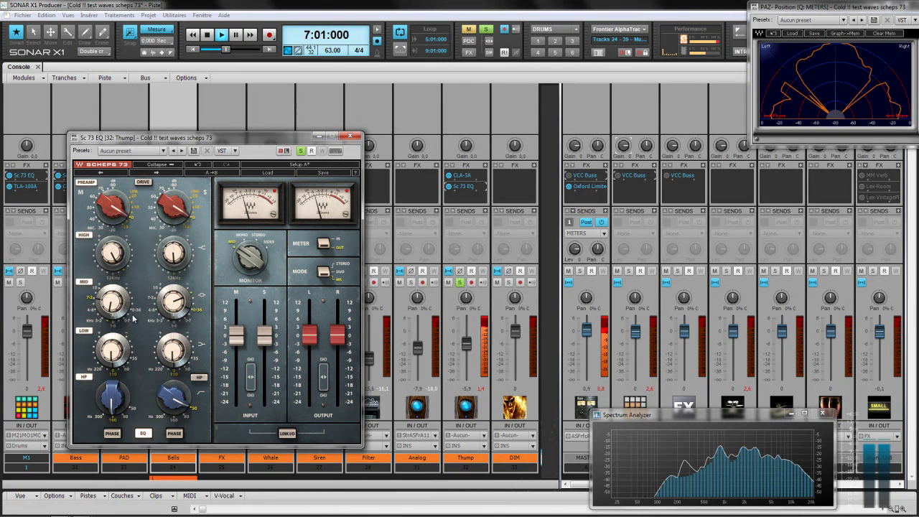
# Boost the M channel's high band and cut its mid band by about 2.3 dB at 0.7 kHz on Thump's Scheps 73.
pyautogui.moveTo(112, 253); pyautogui.dragTo(118, 316)
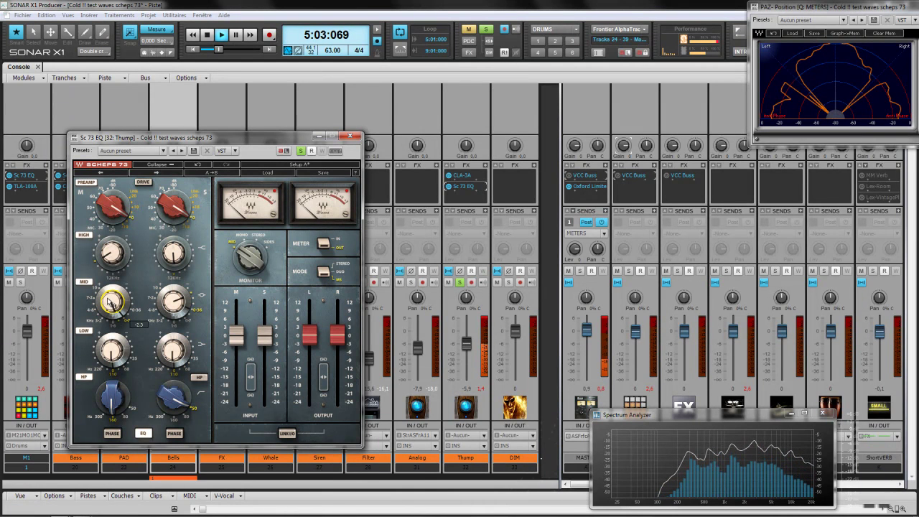
pyautogui.moveTo(103, 285); pyautogui.dragTo(105, 288)
pyautogui.moveTo(124, 250); pyautogui.dragTo(112, 275)
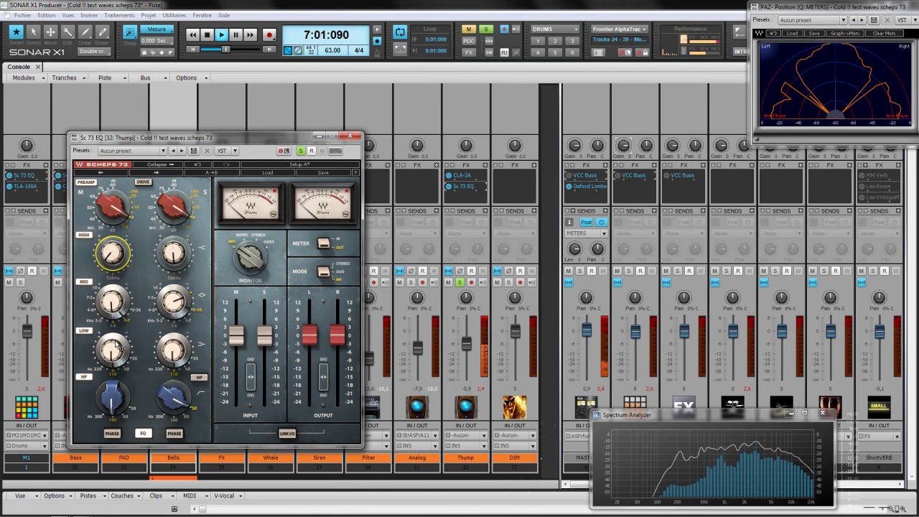
# Return the Scheps 73 monitor to Stereo and compare Thump with the EQ bypassed and enabled.
pyautogui.click(248, 243)
pyautogui.moveTo(243, 245); pyautogui.dragTo(240, 260)
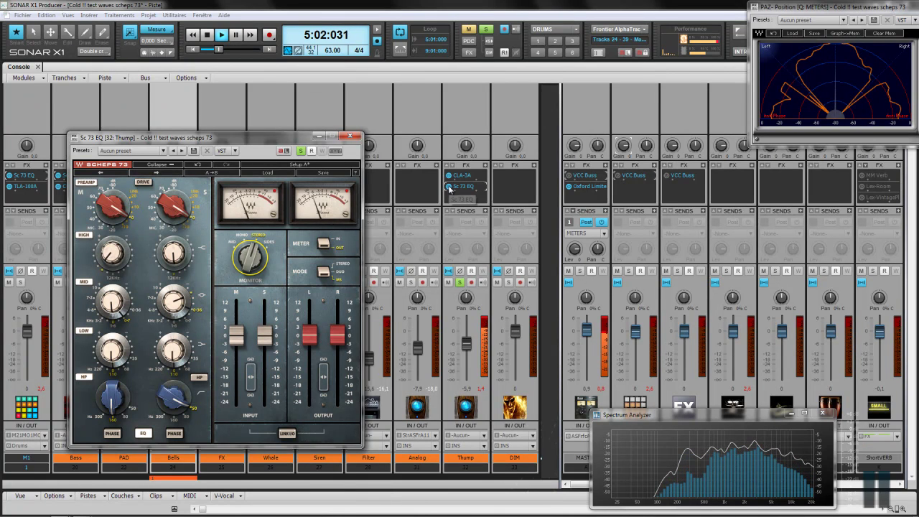
pyautogui.click(449, 188)
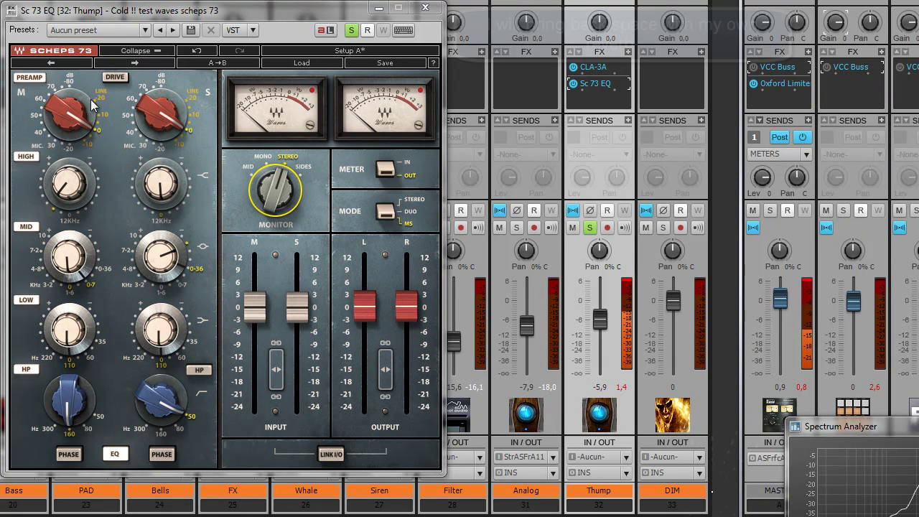
# Enable Drive on Thump's Scheps 73 and lower its input to about -6 dB with the output linked to compensate.
pyautogui.click(115, 77)
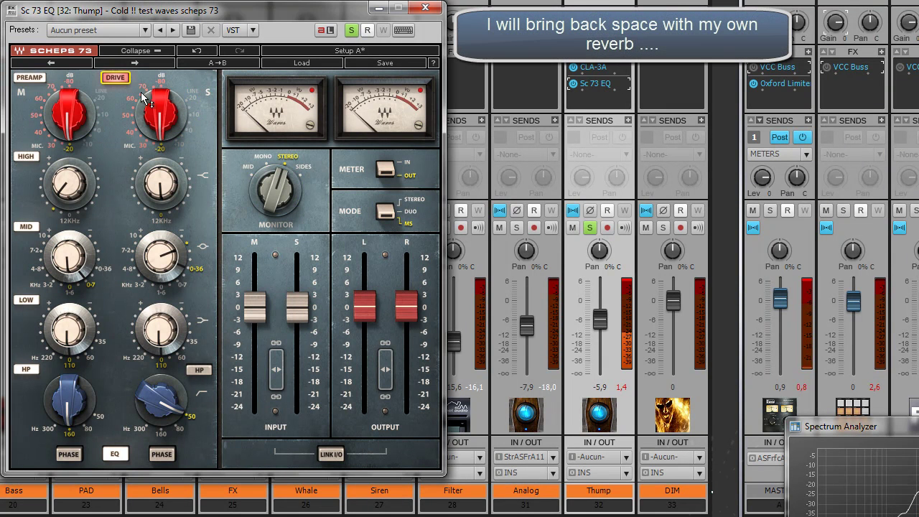
pyautogui.moveTo(173, 122)
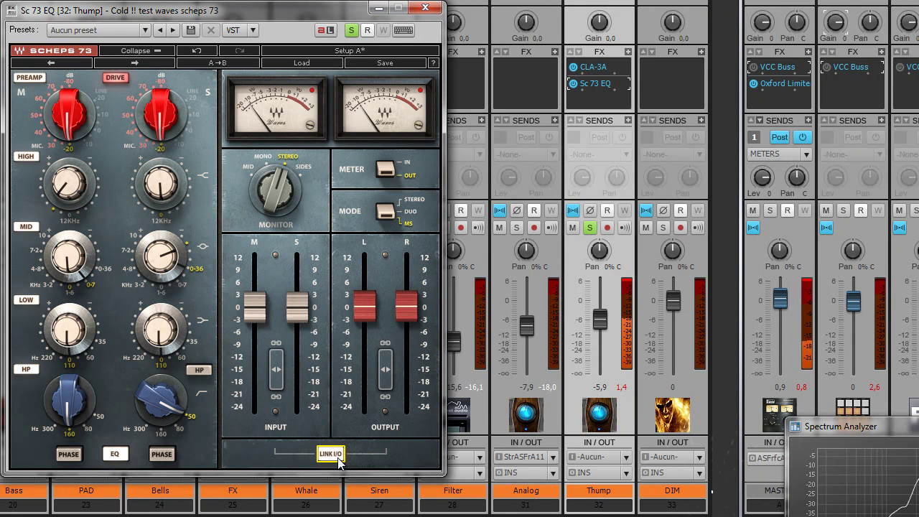
pyautogui.scroll(-3, 282, 399)
pyautogui.moveTo(282, 400); pyautogui.dragTo(280, 432)
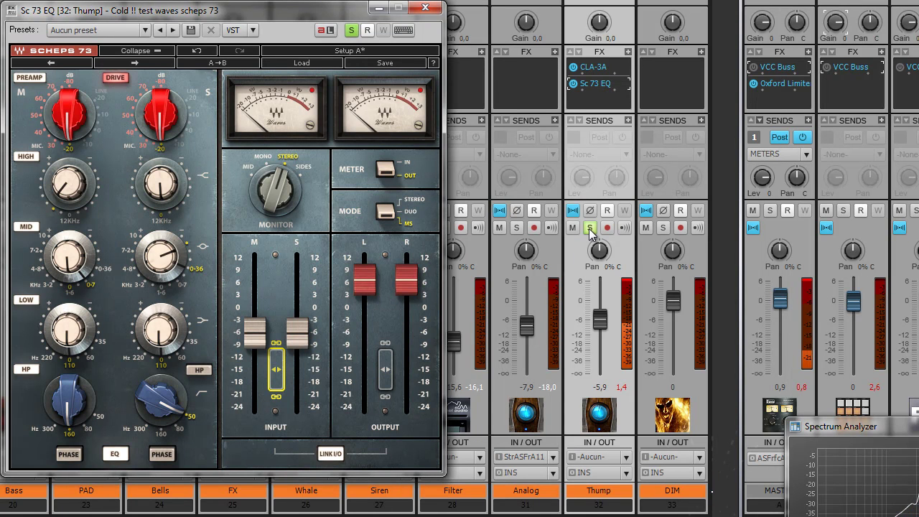
pyautogui.click(425, 8)
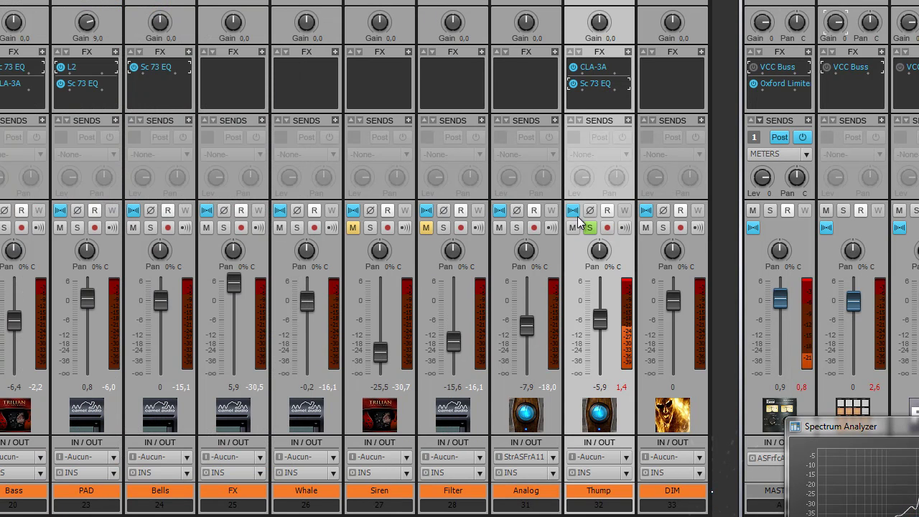
# Unsolo Thump, mute Analog and trim Thump's Scheps 73 output to 5.5 dB in the full mix.
pyautogui.click(591, 228)
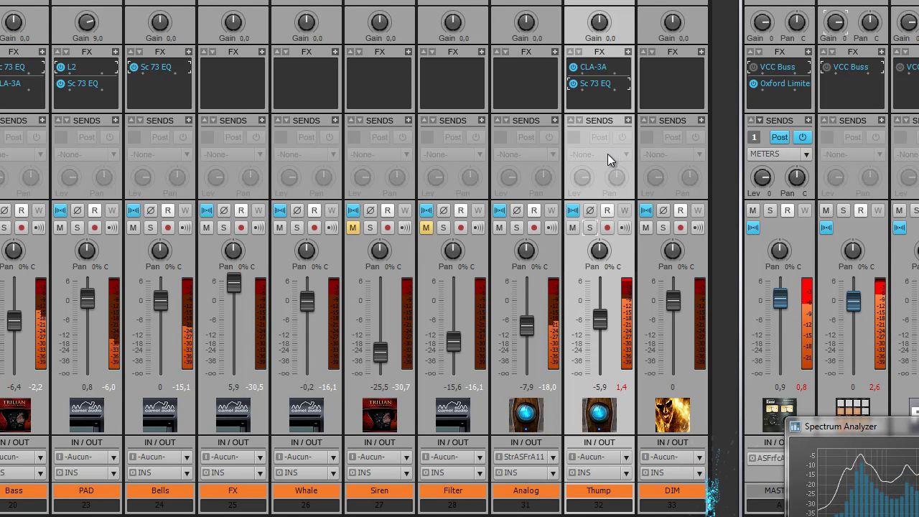
pyautogui.doubleClick(598, 86)
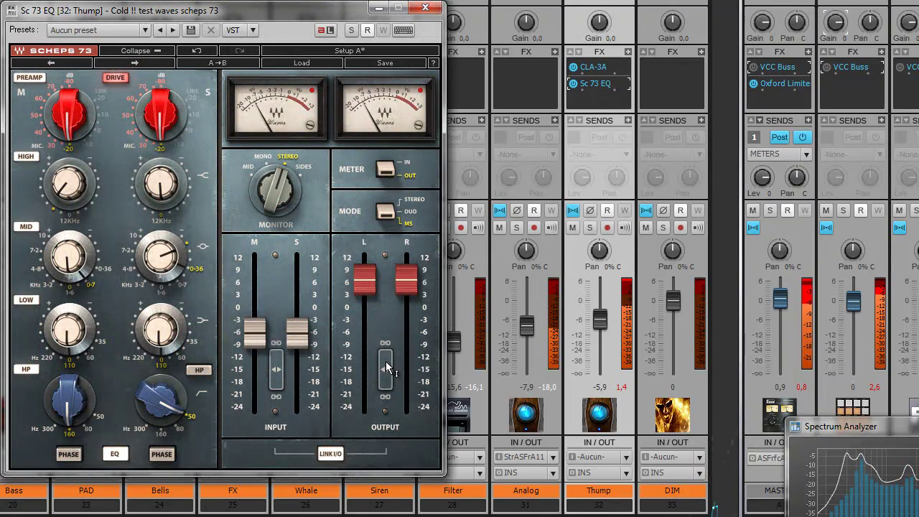
pyautogui.moveTo(390, 377)
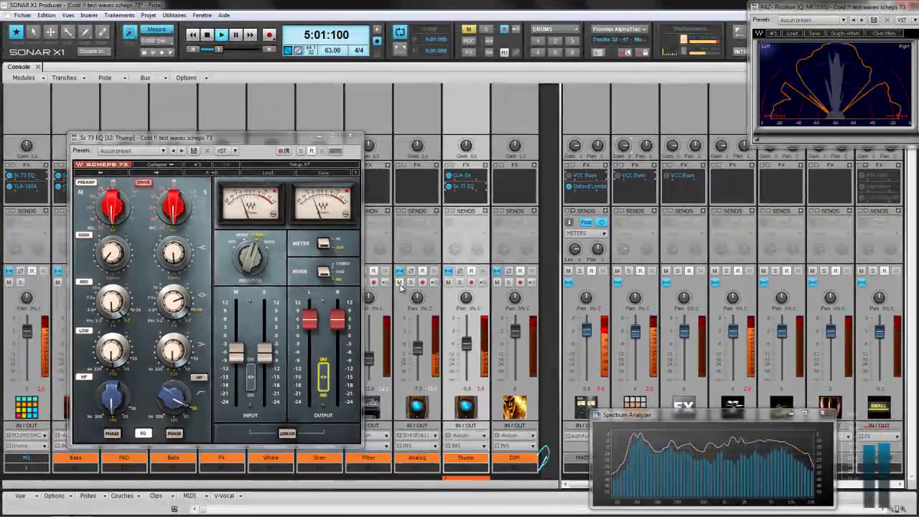
pyautogui.click(400, 283)
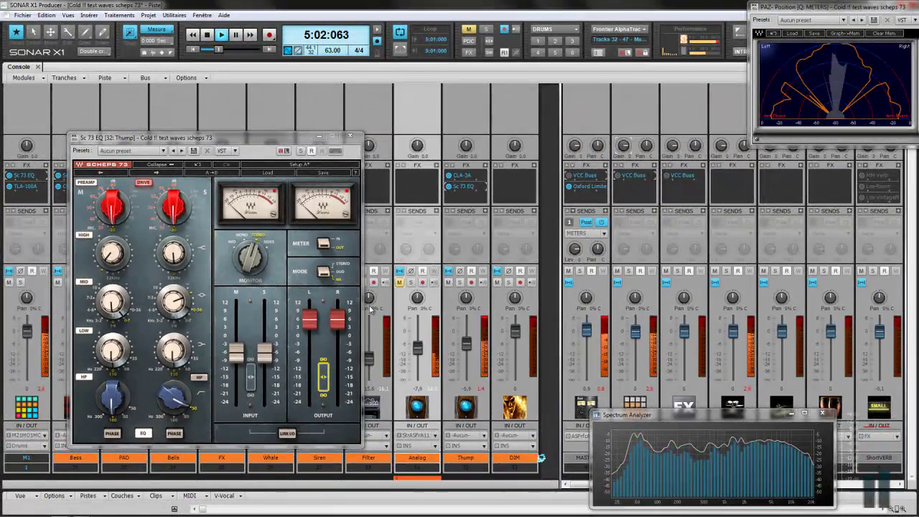
pyautogui.moveTo(325, 377)
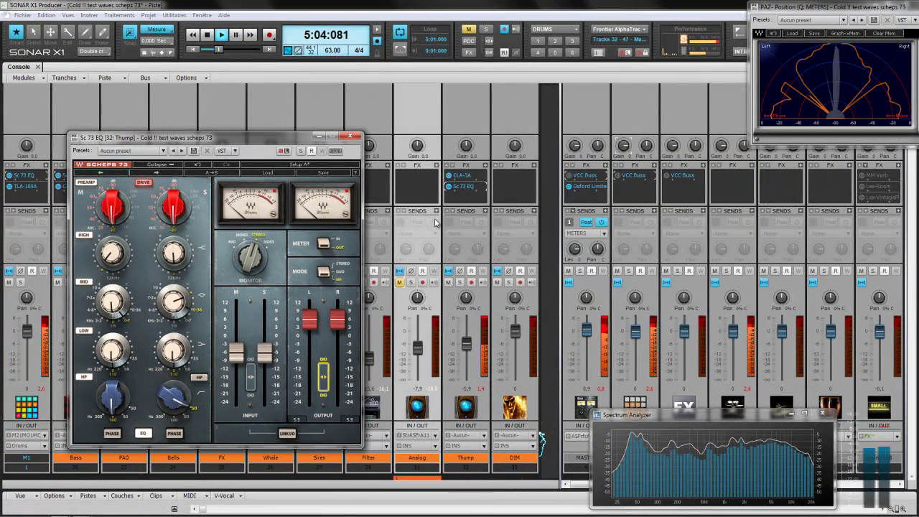
pyautogui.click(349, 135)
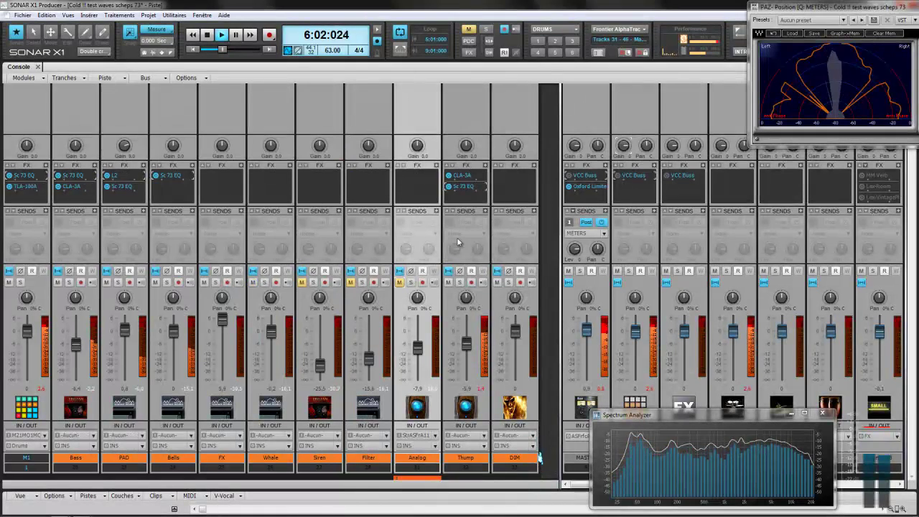
# Compare Thump soloed and in the full mix with its FX rack bypassed and enabled.
pyautogui.click(460, 283)
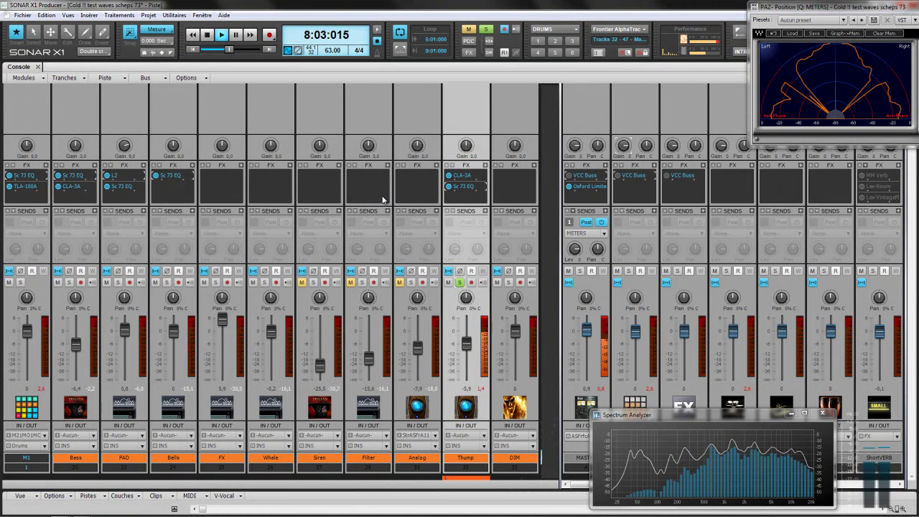
pyautogui.click(459, 282)
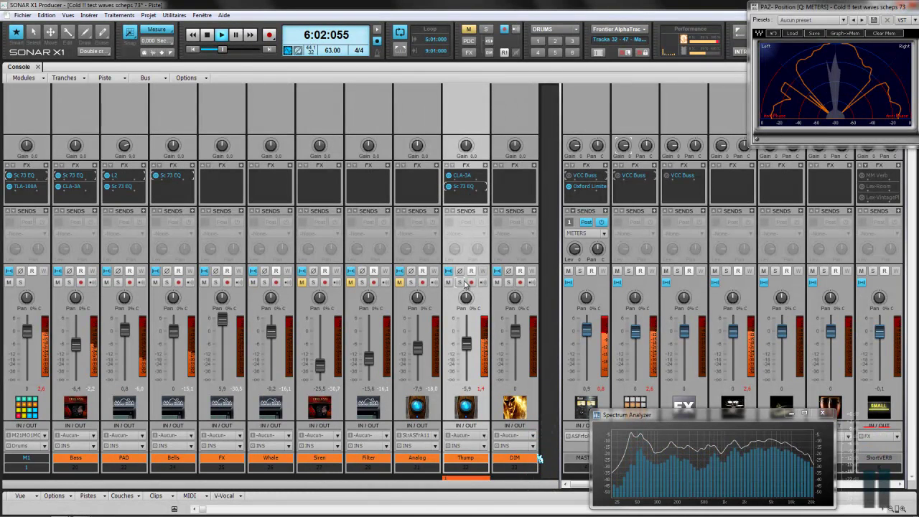
pyautogui.click(460, 282)
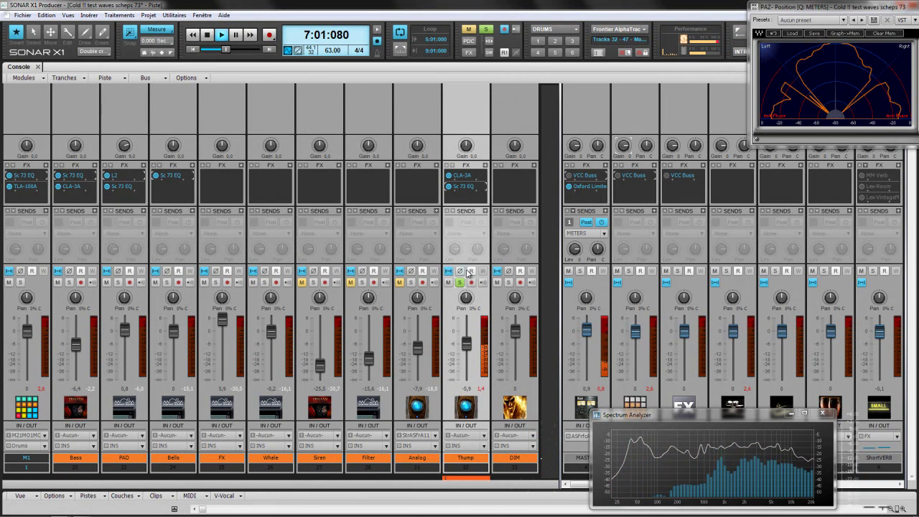
pyautogui.rightClick(466, 203)
pyautogui.click(495, 267)
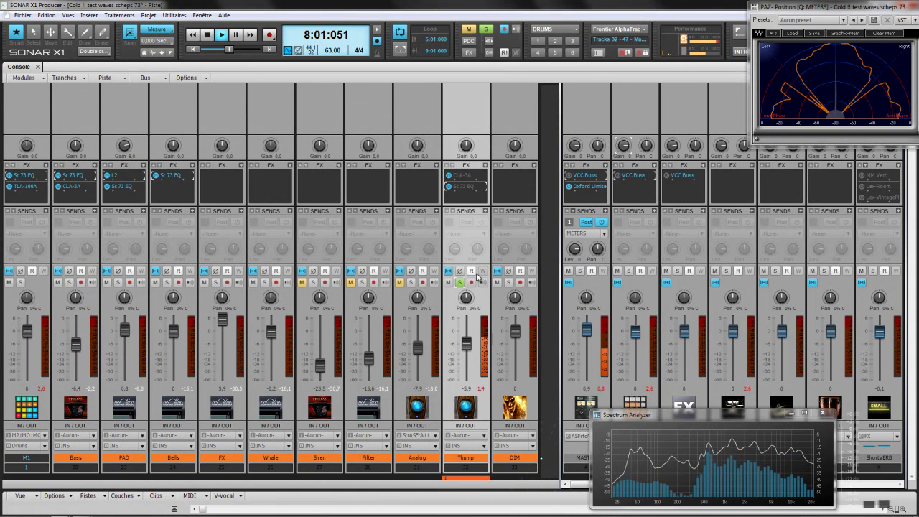
pyautogui.rightClick(464, 202)
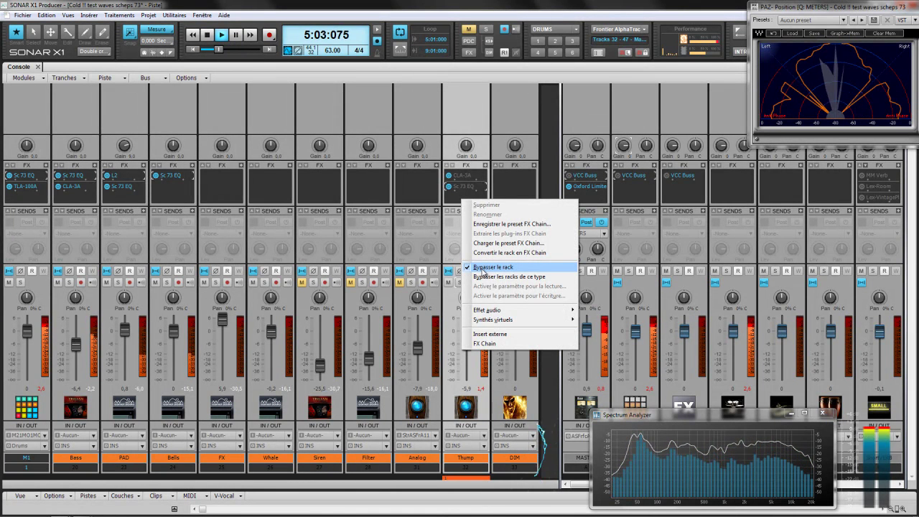
pyautogui.click(483, 270)
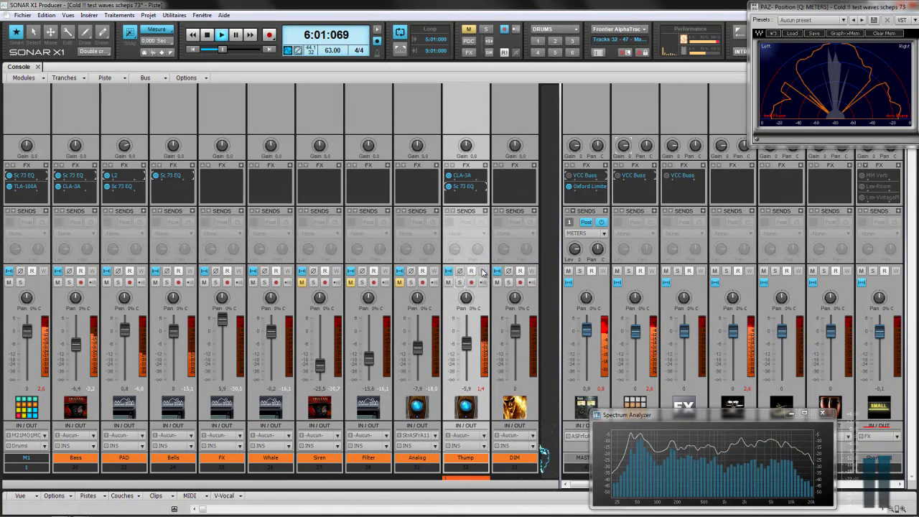
# Lower Thump's Scheps 73 output to about 3.8 dB and unmute Analog.
pyautogui.doubleClick(471, 191)
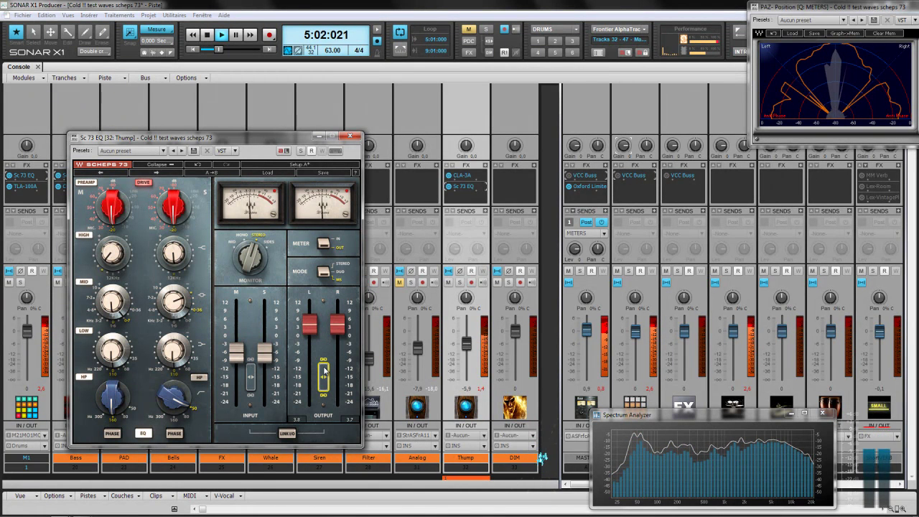
pyautogui.click(400, 282)
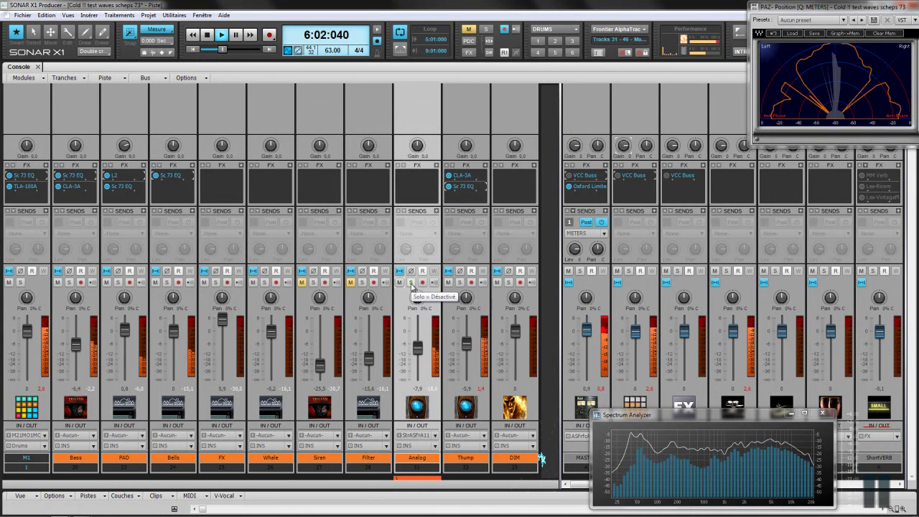
# Solo Analog and insert a stereo Scheps 73 EQ on it, moving the plug-in window aside.
pyautogui.click(411, 283)
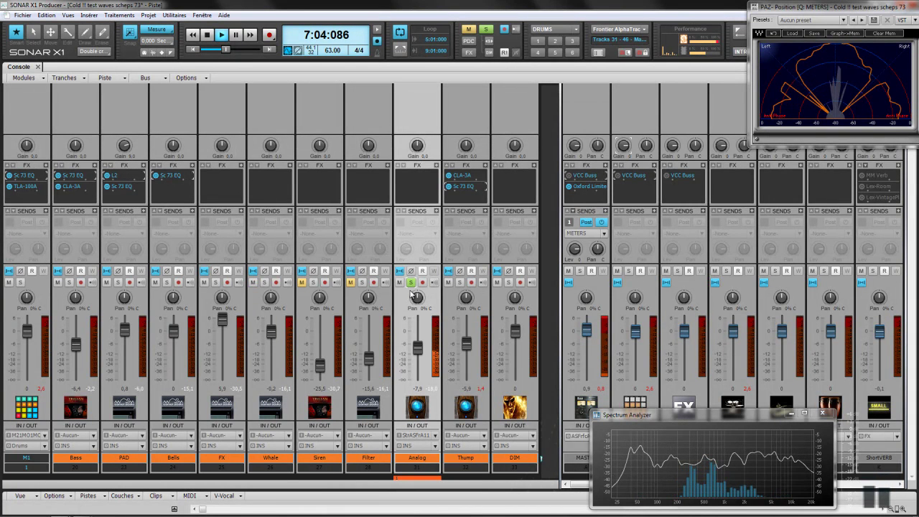
pyautogui.rightClick(436, 167)
pyautogui.moveTo(460, 169)
pyautogui.moveTo(515, 183)
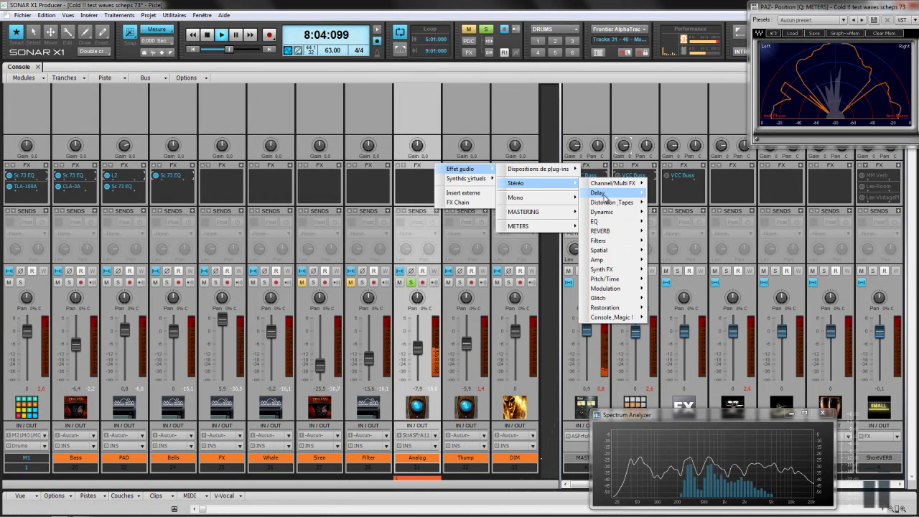
pyautogui.moveTo(614, 225)
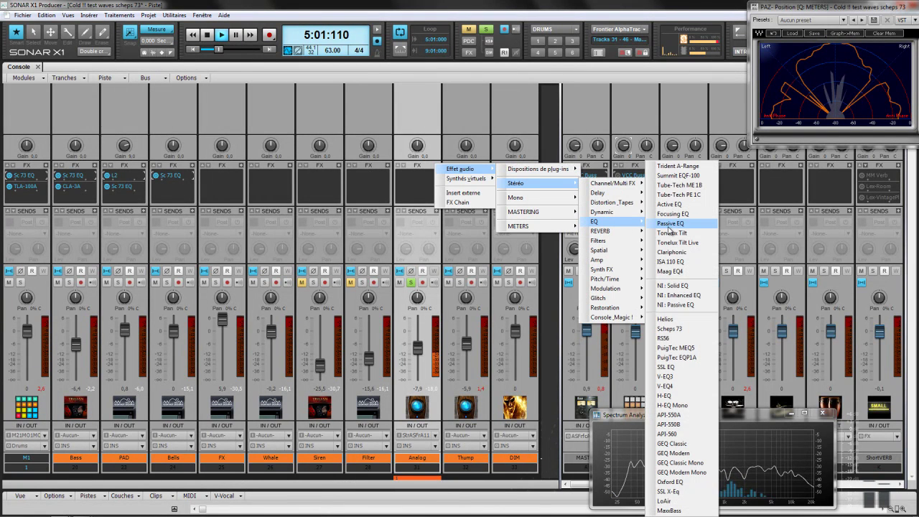
pyautogui.click(677, 329)
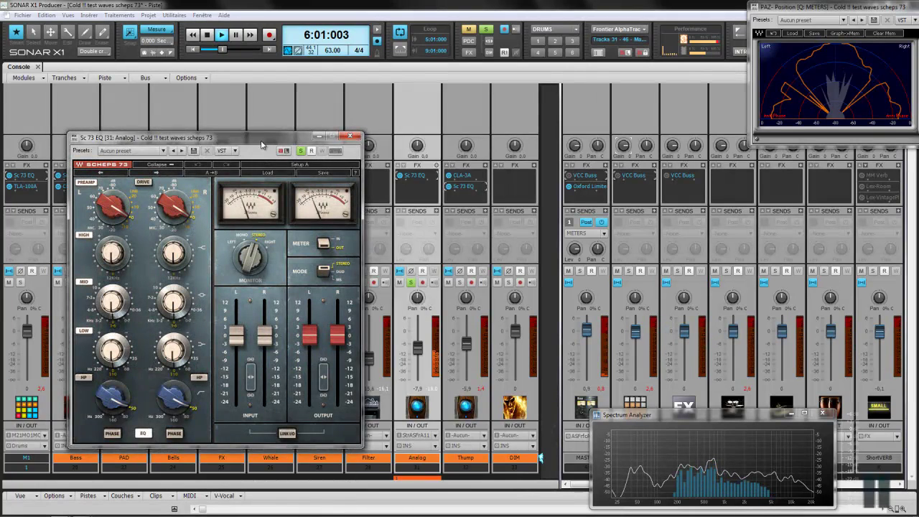
pyautogui.moveTo(260, 148); pyautogui.dragTo(370, 132)
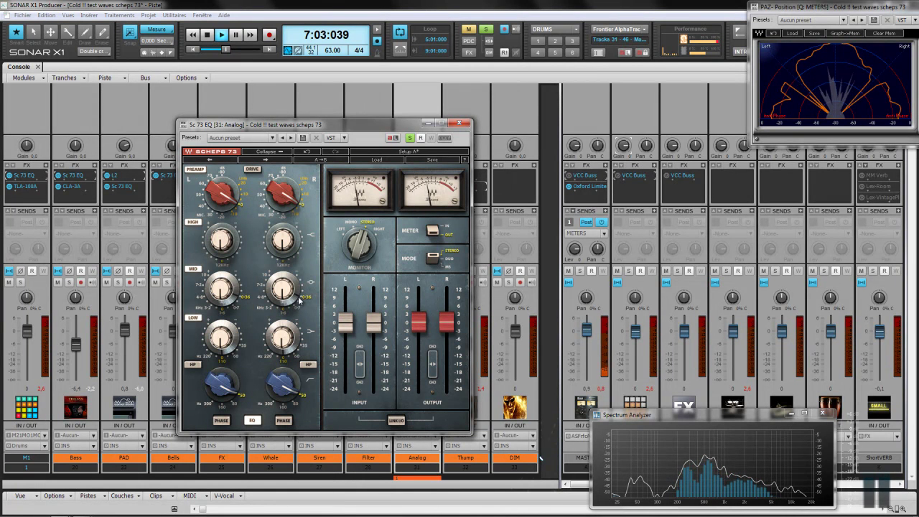
# Cut the mid band at 0.36 kHz by about 3.6 dB and boost the high band on Analog's Scheps 73.
pyautogui.moveTo(283, 289)
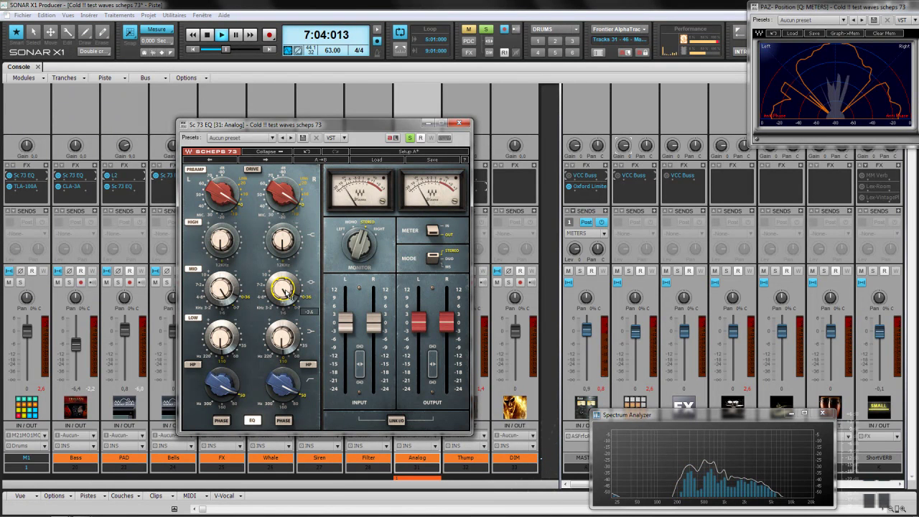
pyautogui.moveTo(284, 298); pyautogui.dragTo(282, 293)
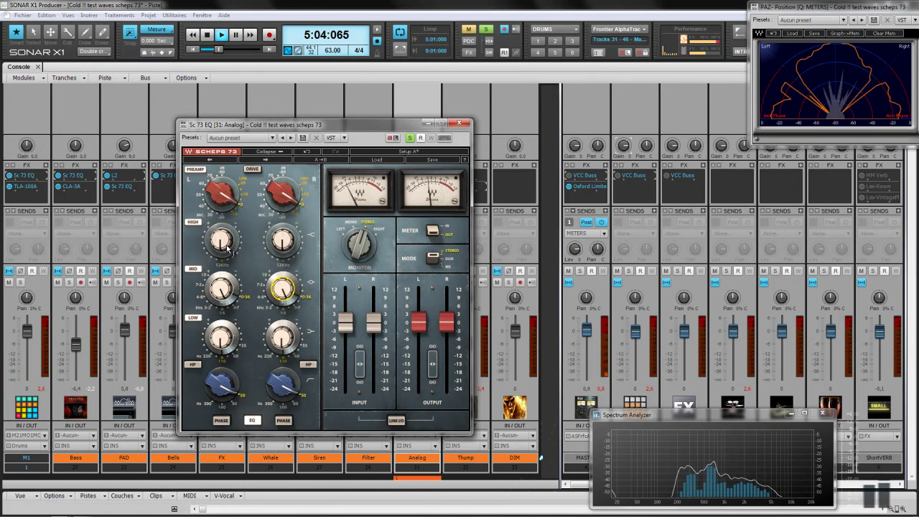
pyautogui.moveTo(223, 245); pyautogui.dragTo(224, 183)
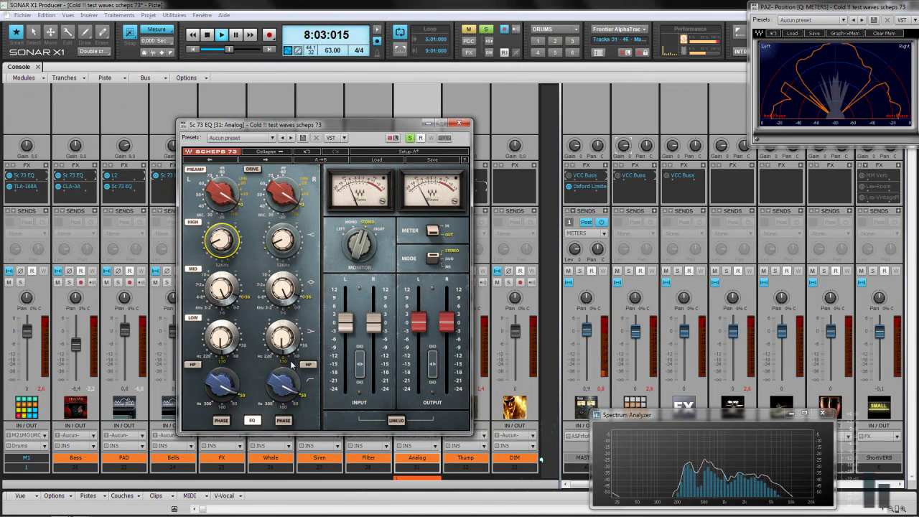
# Try Drive on Analog's Scheps 73 and raise both preamp gains into the mic range.
pyautogui.click(252, 169)
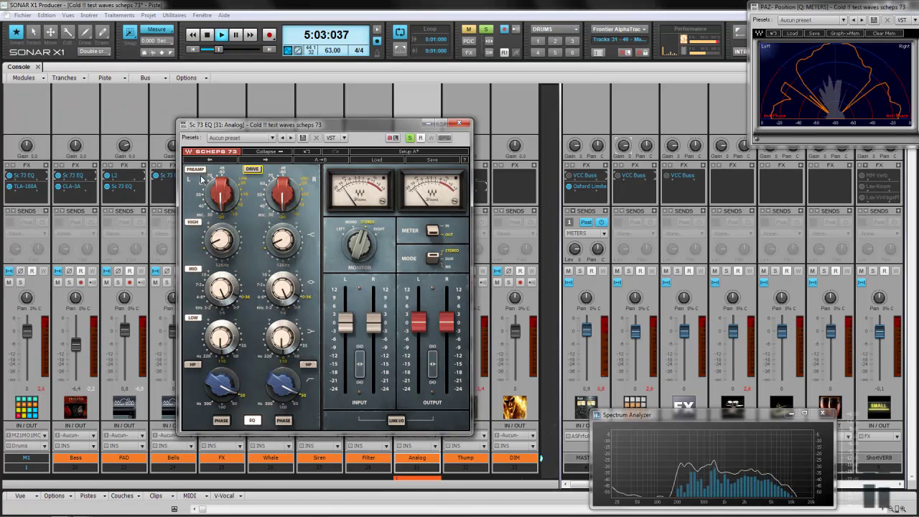
pyautogui.moveTo(221, 200)
pyautogui.scroll(5, 221, 199)
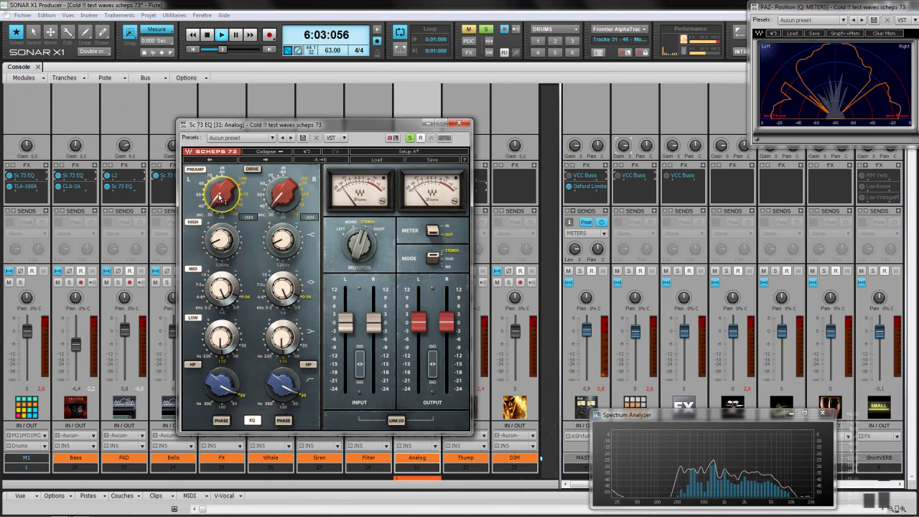
pyautogui.scroll(-5, 221, 200)
pyautogui.scroll(-5, 221, 200)
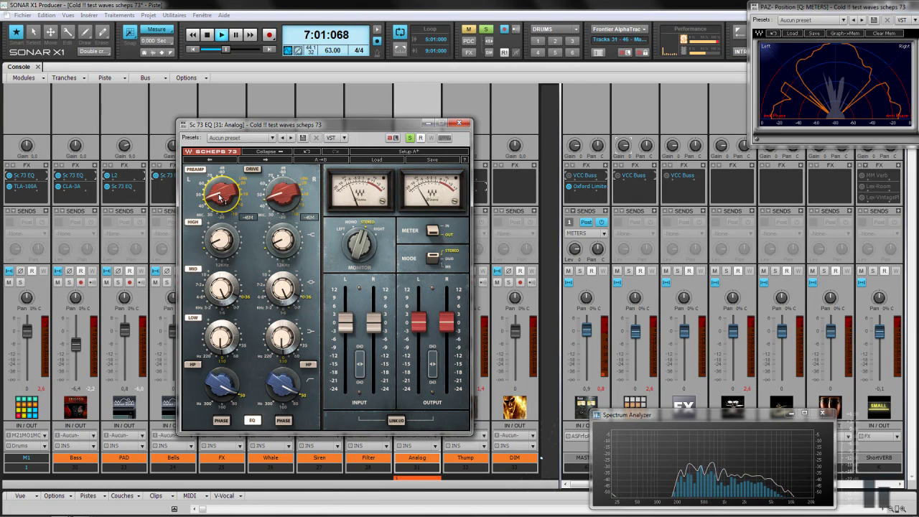
pyautogui.scroll(5, 221, 200)
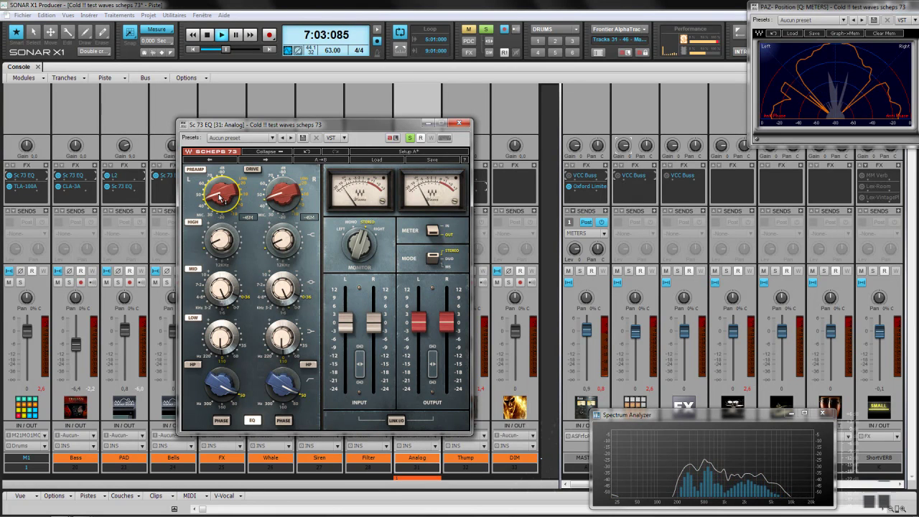
# Unsolo Analog and, in the full mix, set its Scheps 73 high boost to 4.0 dB and mid cut to about 1.3 dB.
pyautogui.moveTo(396, 126); pyautogui.dragTo(733, 96)
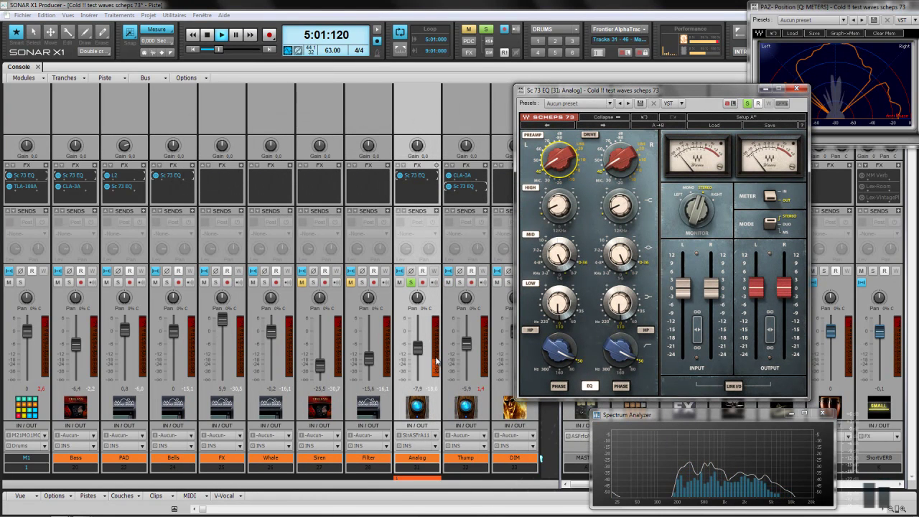
pyautogui.click(411, 283)
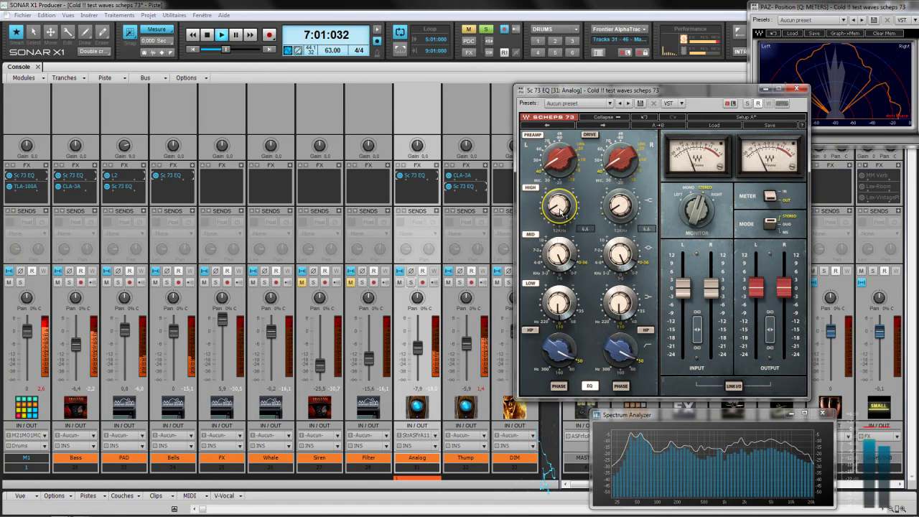
pyautogui.moveTo(563, 213)
pyautogui.mouseDown()
pyautogui.moveTo(567, 264)
pyautogui.moveTo(551, 226)
pyautogui.mouseUp()
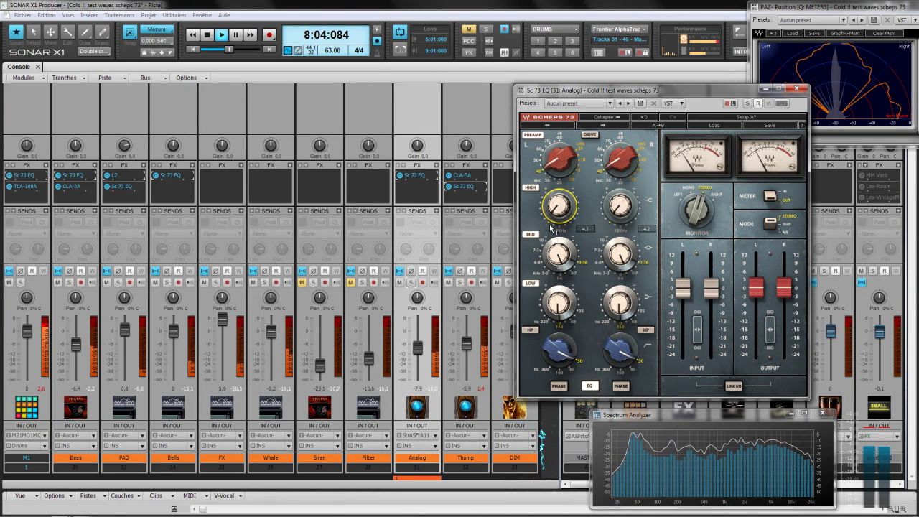
pyautogui.moveTo(562, 236); pyautogui.dragTo(568, 260)
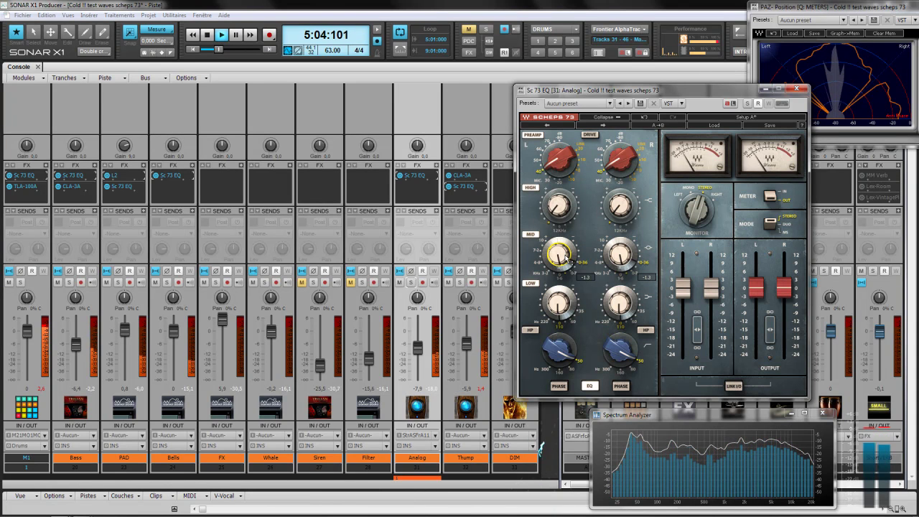
pyautogui.moveTo(560, 208); pyautogui.dragTo(547, 267)
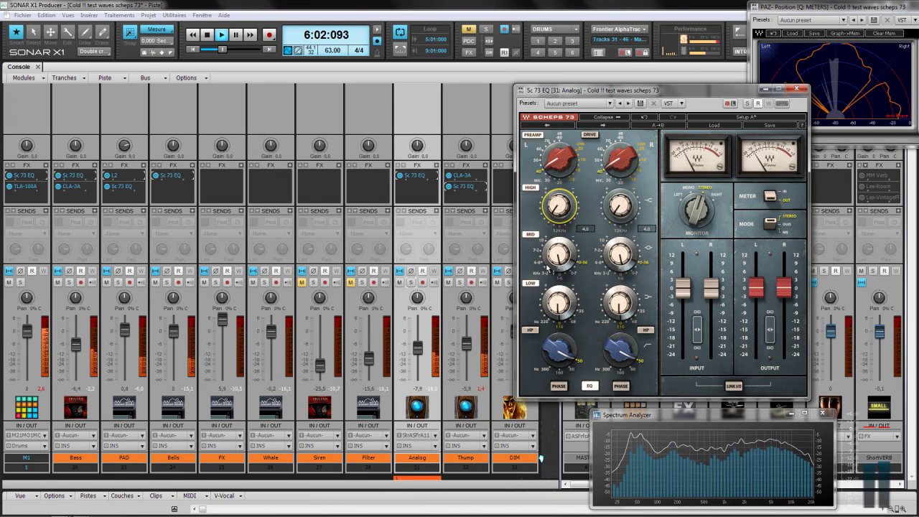
# Lower both output faders slightly in Thump's Scheps 73 and close its window.
pyautogui.click(469, 191)
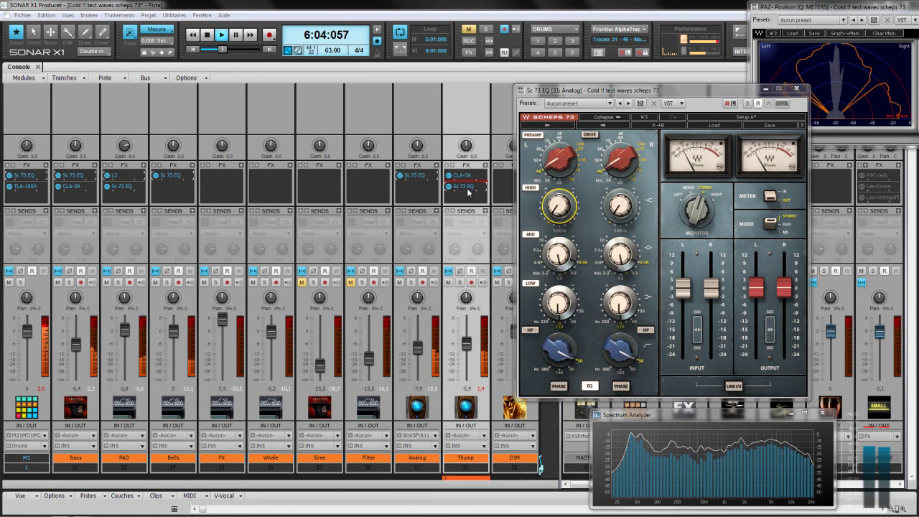
pyautogui.doubleClick(469, 192)
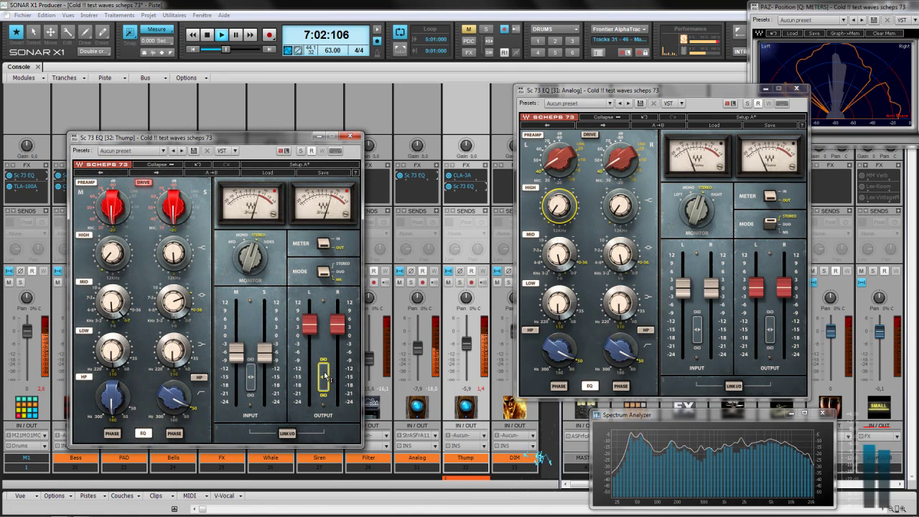
pyautogui.moveTo(324, 375); pyautogui.dragTo(327, 384)
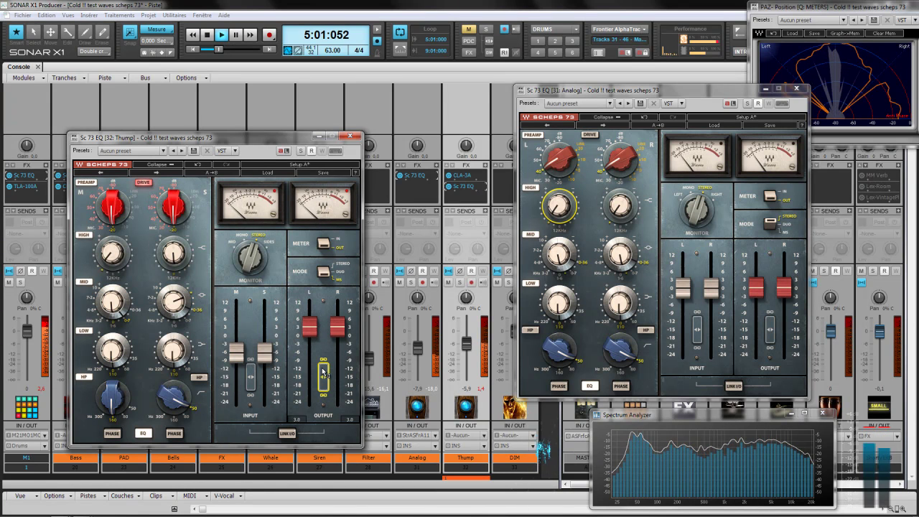
pyautogui.click(350, 135)
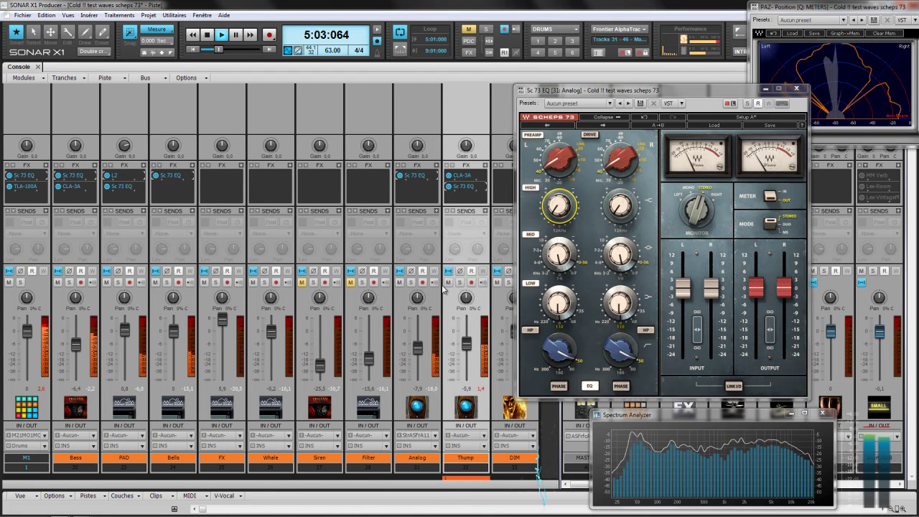
# Compare Analog soloed and in the mix, then solo it and switch its Scheps 73 to MS mode, monitoring the mid channel.
pyautogui.click(411, 282)
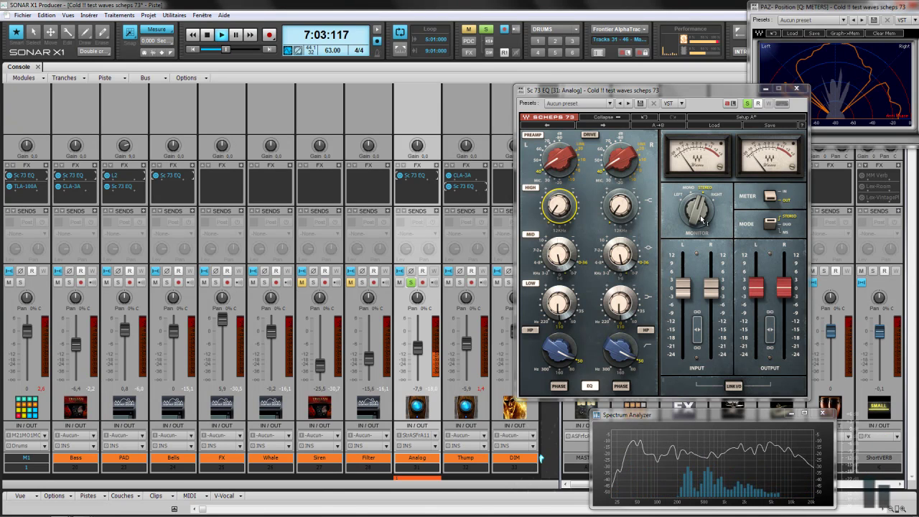
pyautogui.click(411, 282)
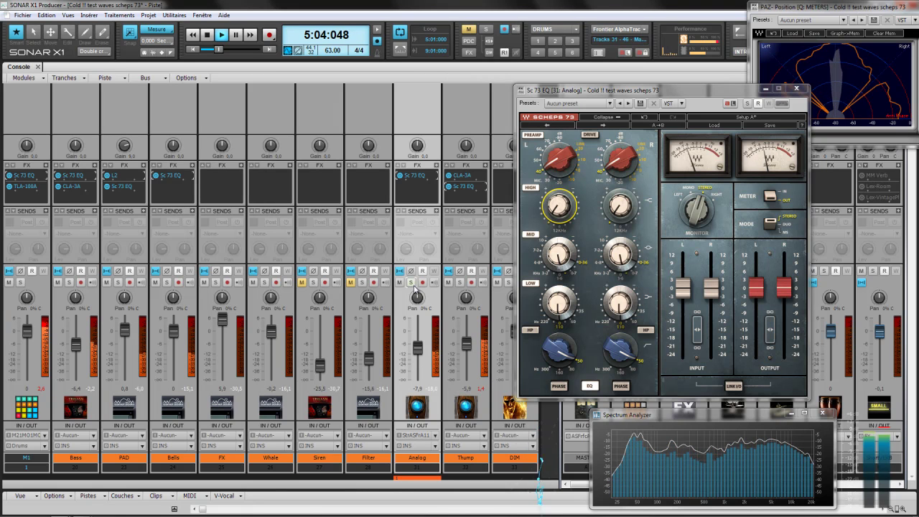
pyautogui.click(411, 283)
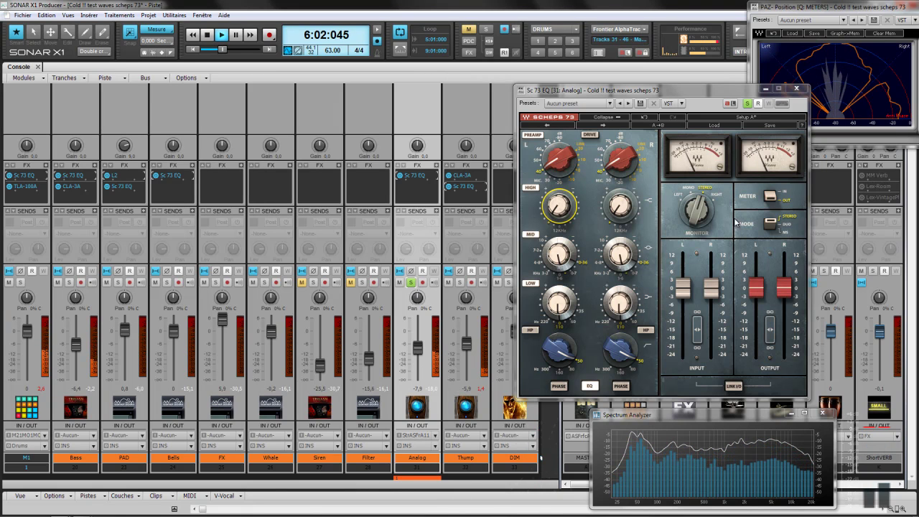
pyautogui.click(702, 220)
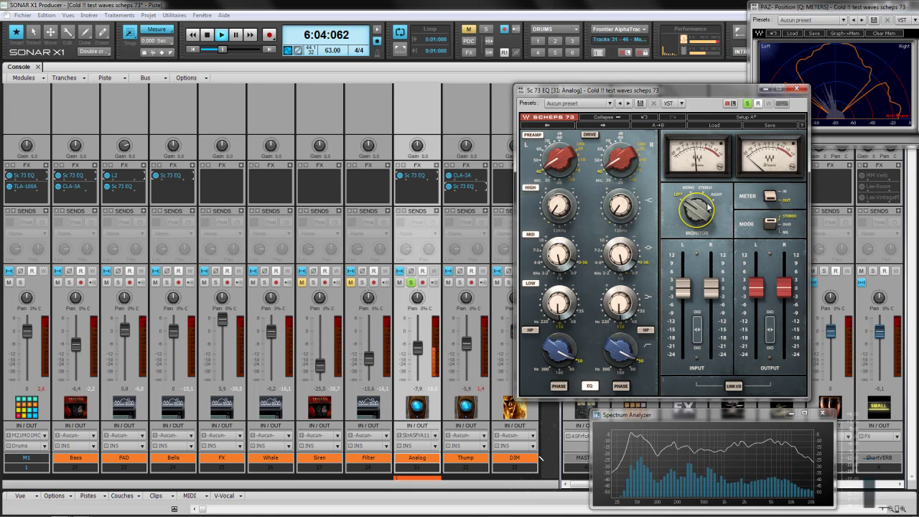
pyautogui.click(777, 227)
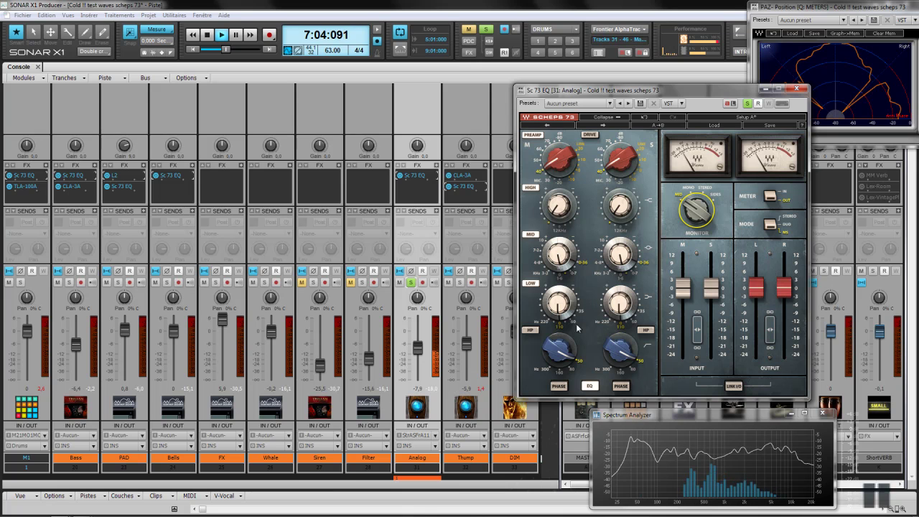
# On Analog's mid channel, cut the high band strongly and the low and mid bands slightly.
pyautogui.moveTo(565, 209)
pyautogui.mouseDown()
pyautogui.moveTo(554, 228)
pyautogui.moveTo(543, 217)
pyautogui.moveTo(550, 247)
pyautogui.moveTo(560, 224)
pyautogui.mouseUp()
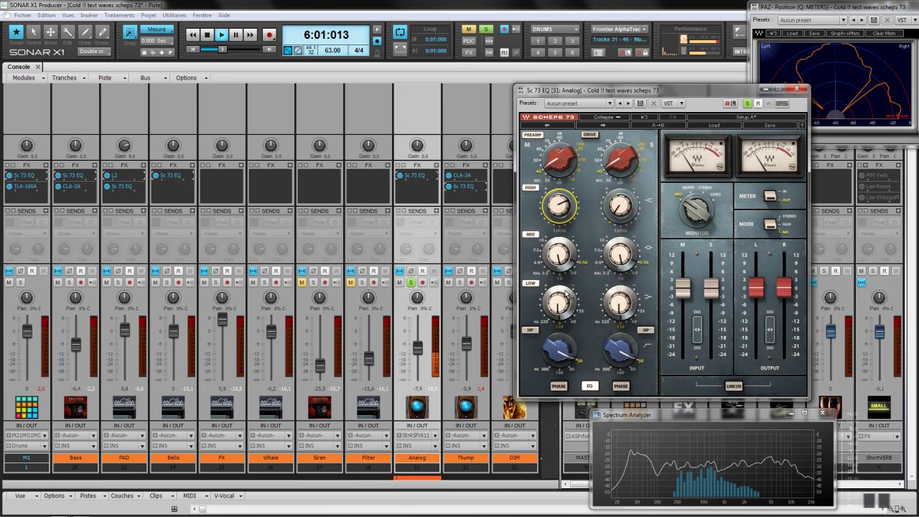
pyautogui.moveTo(562, 307); pyautogui.dragTo(559, 262)
pyautogui.click(559, 252)
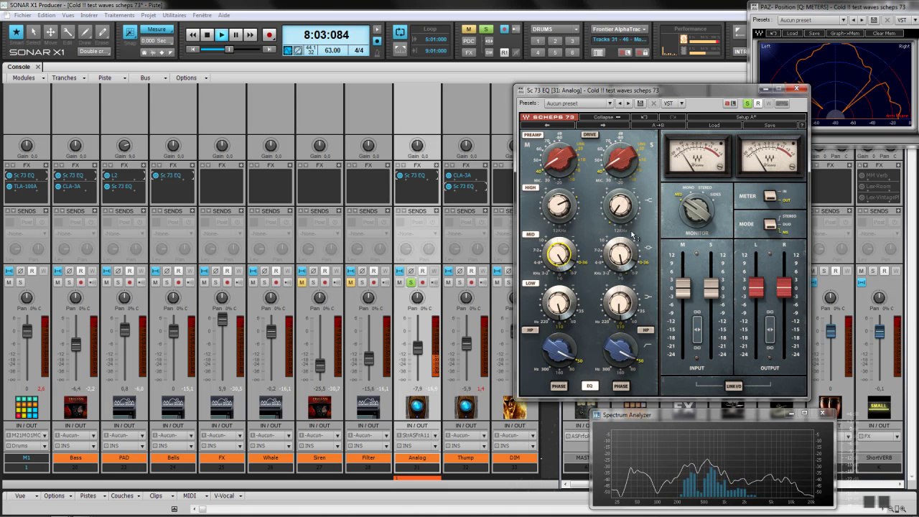
# Monitor Analog's sides, slightly cut their mid band, and boost the low band at 220 Hz and the high band.
pyautogui.click(717, 199)
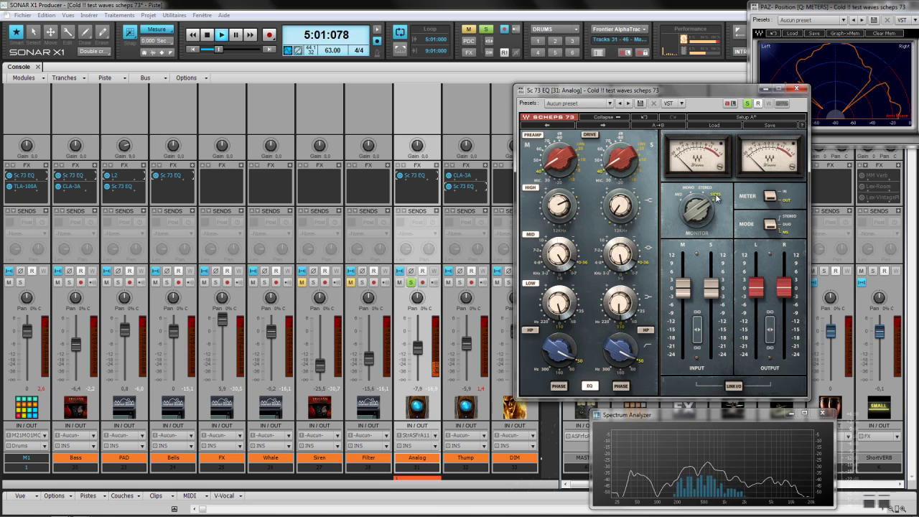
pyautogui.moveTo(623, 266)
pyautogui.mouseDown()
pyautogui.moveTo(622, 282)
pyautogui.moveTo(615, 278)
pyautogui.mouseUp()
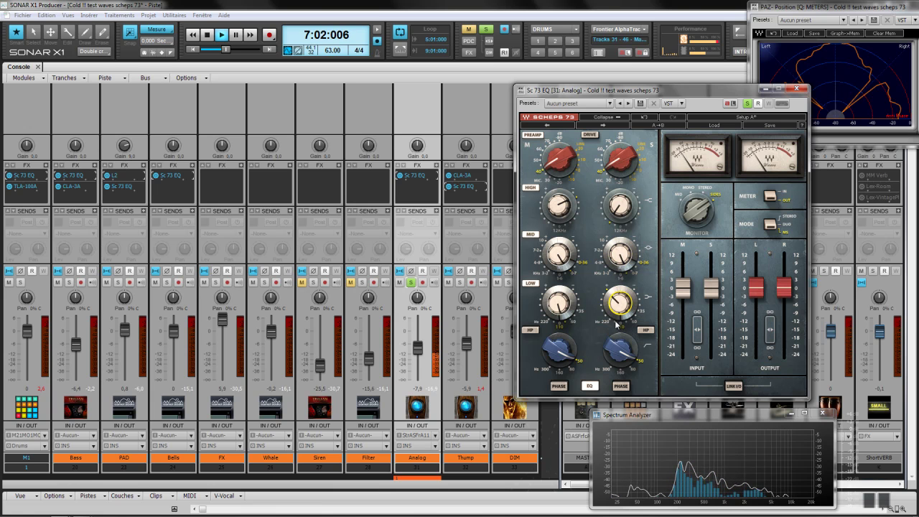
pyautogui.moveTo(620, 309); pyautogui.dragTo(621, 328)
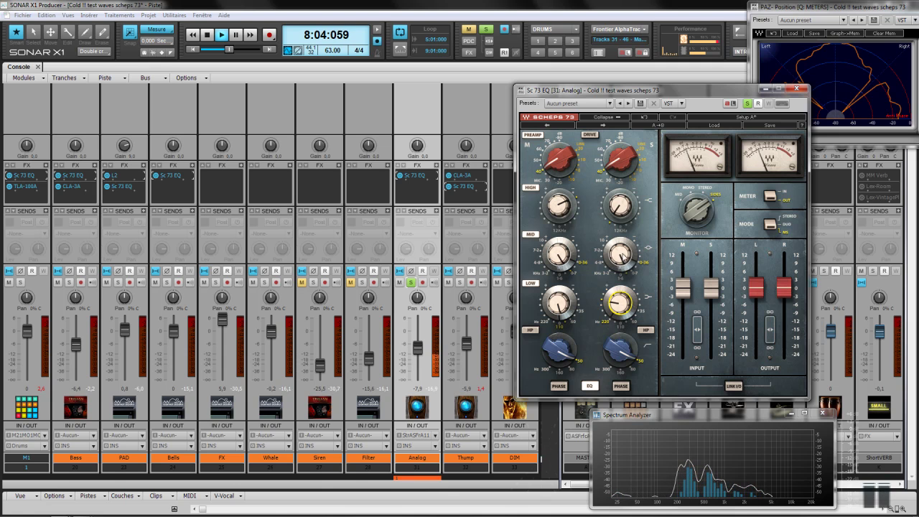
pyautogui.moveTo(616, 216); pyautogui.dragTo(605, 190)
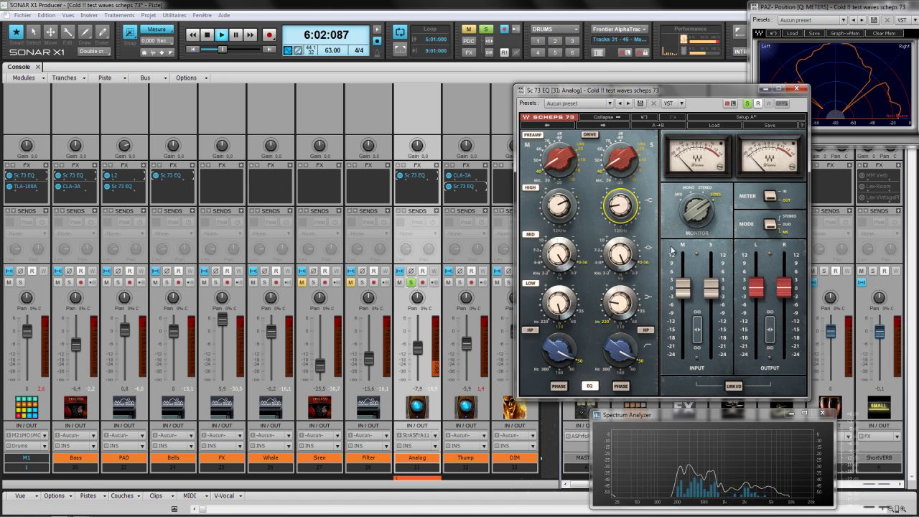
# Return Analog's Scheps 73 monitoring to stereo, lower the mid channel's input by about 3 dB, and unsolo the track.
pyautogui.moveTo(701, 211); pyautogui.dragTo(695, 225)
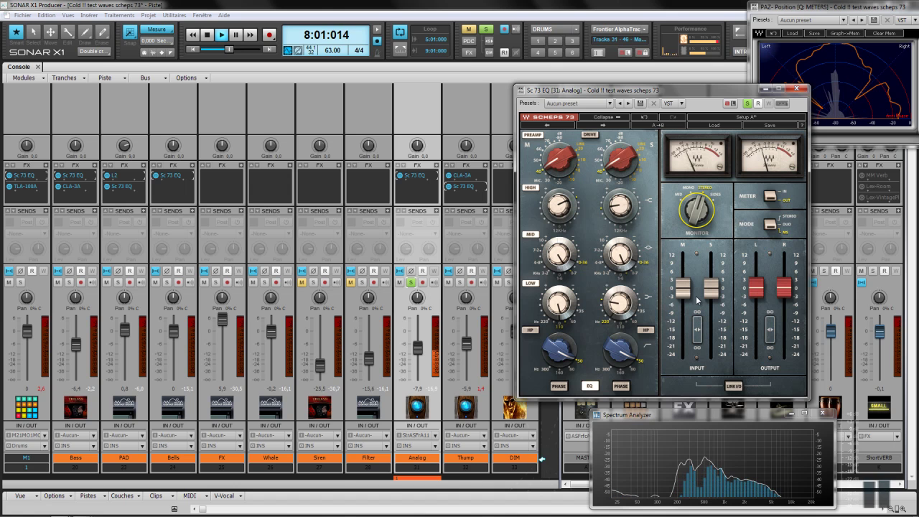
pyautogui.moveTo(685, 292); pyautogui.dragTo(689, 317)
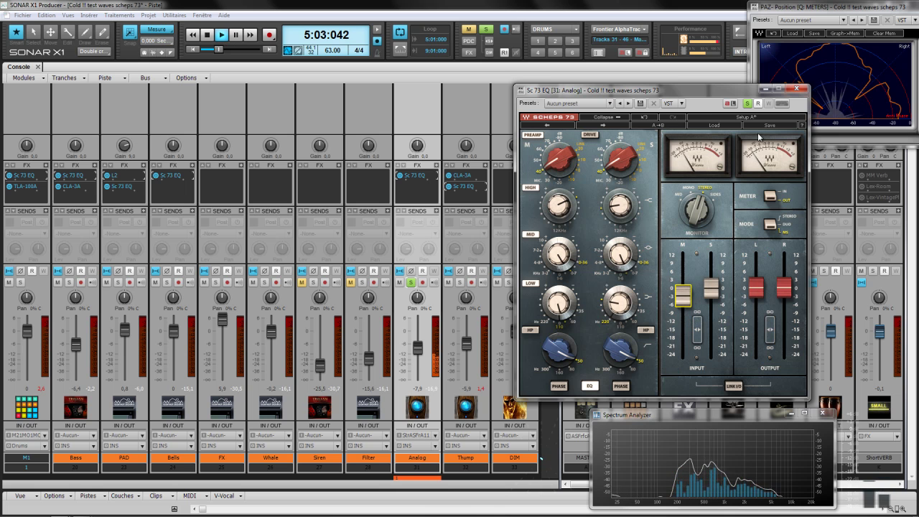
pyautogui.click(748, 105)
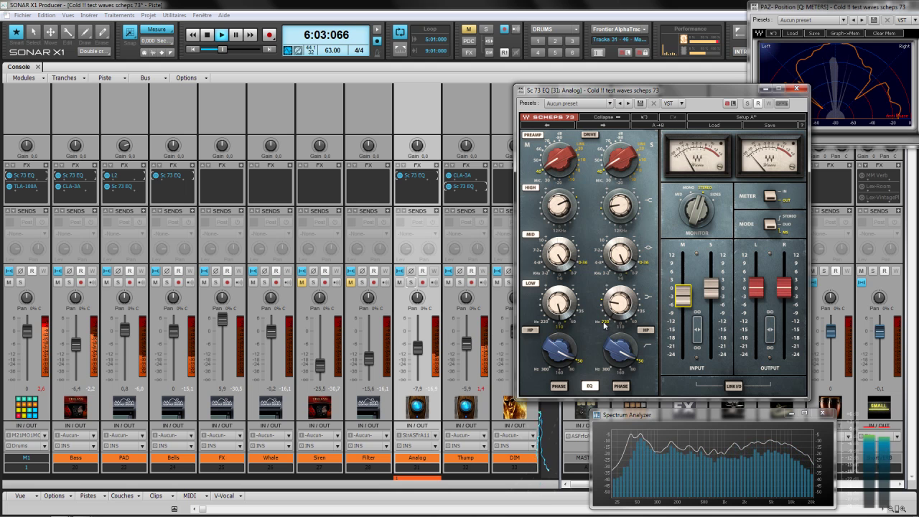
# In the full mix, increase the side channel's high boost and slightly raise both output faders on Analog's Scheps 73.
pyautogui.moveTo(627, 214); pyautogui.dragTo(611, 181)
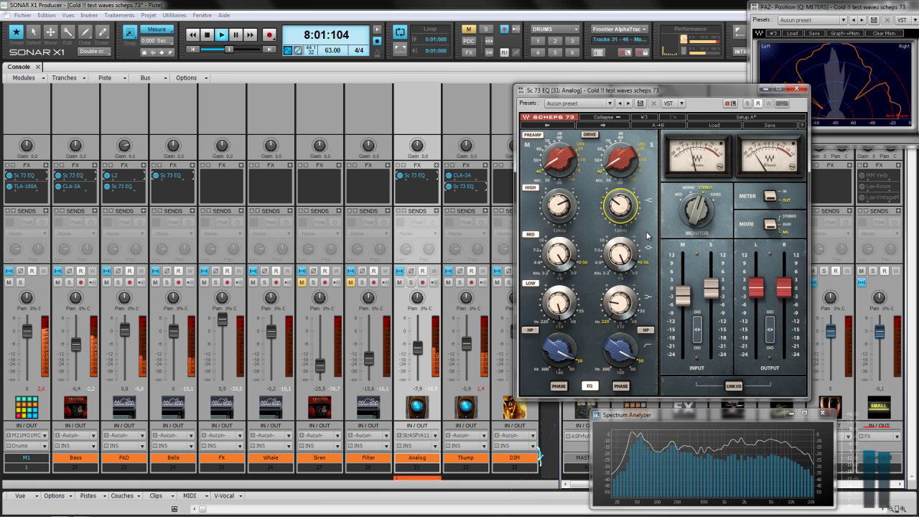
pyautogui.moveTo(623, 213); pyautogui.dragTo(620, 218)
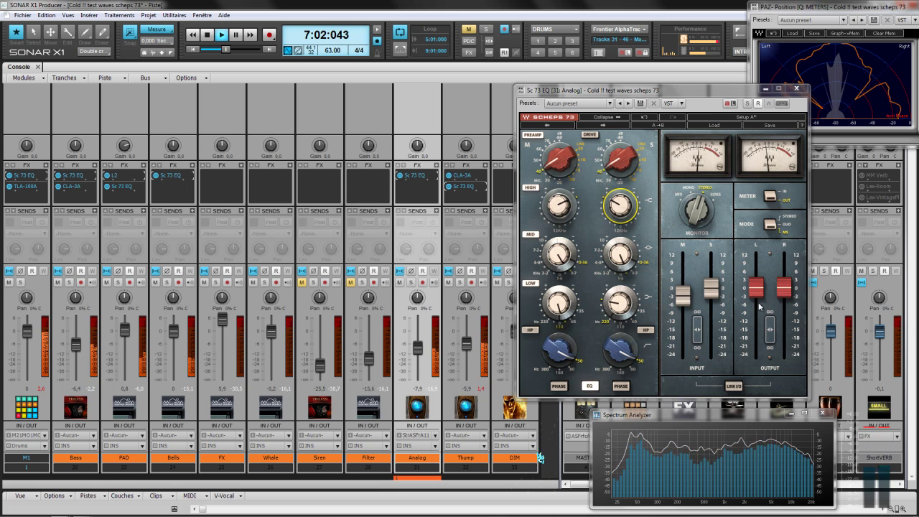
pyautogui.moveTo(770, 329); pyautogui.dragTo(771, 320)
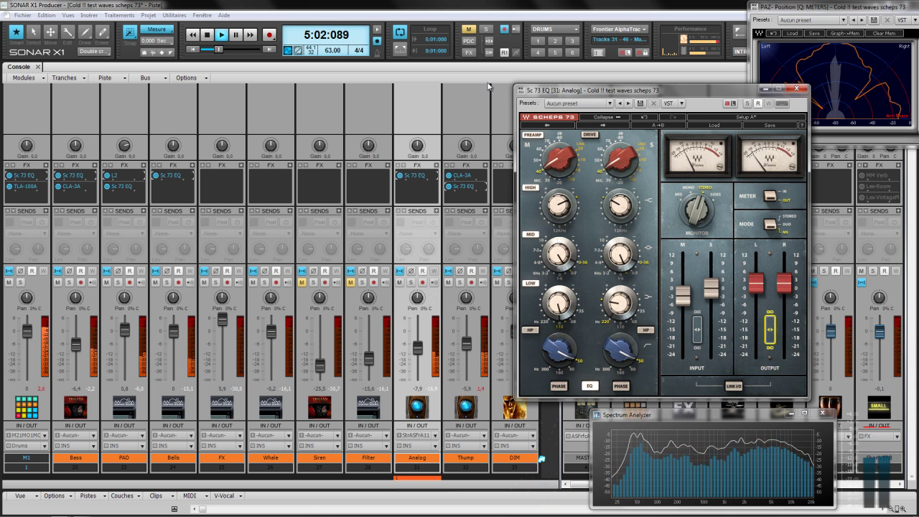
# Audition DIM, Siren and Filter by soloing and unmuting them, then restore the mutes on Siren and Filter and unsolo DIM.
pyautogui.click(509, 283)
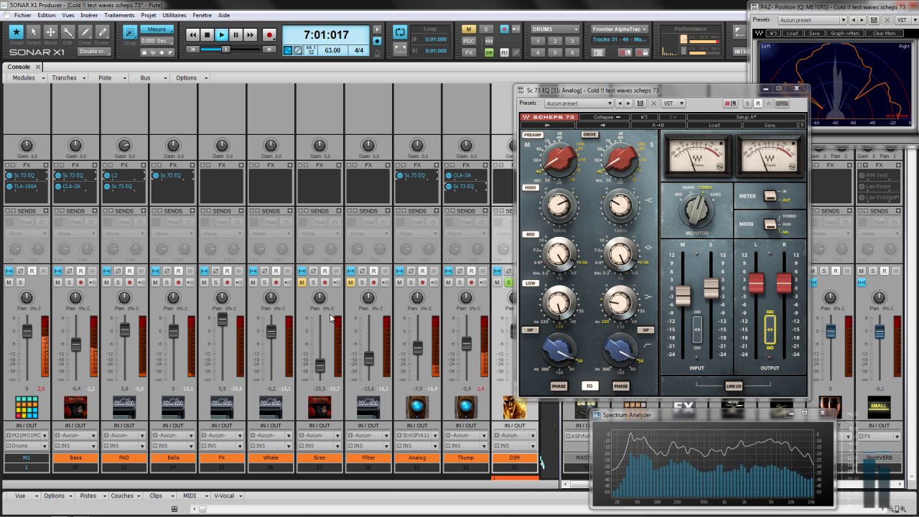
pyautogui.click(302, 283)
pyautogui.click(314, 283)
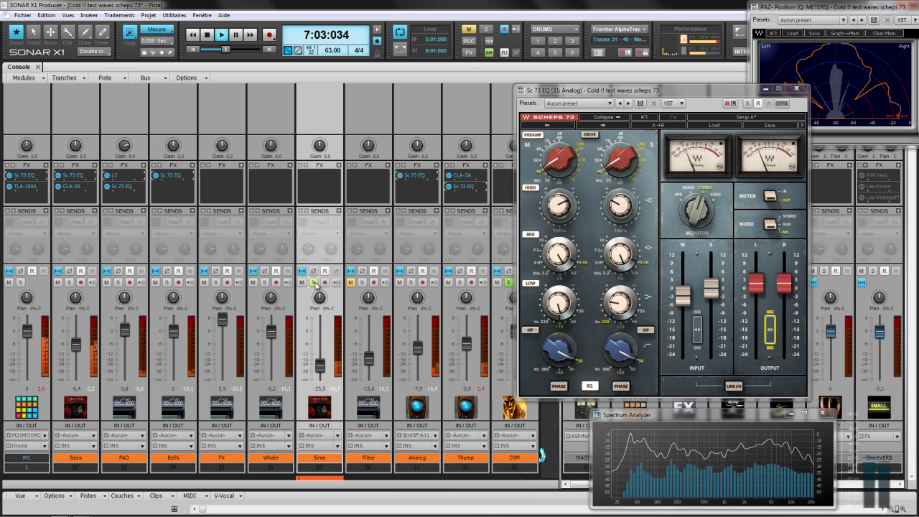
pyautogui.click(314, 283)
pyautogui.click(362, 283)
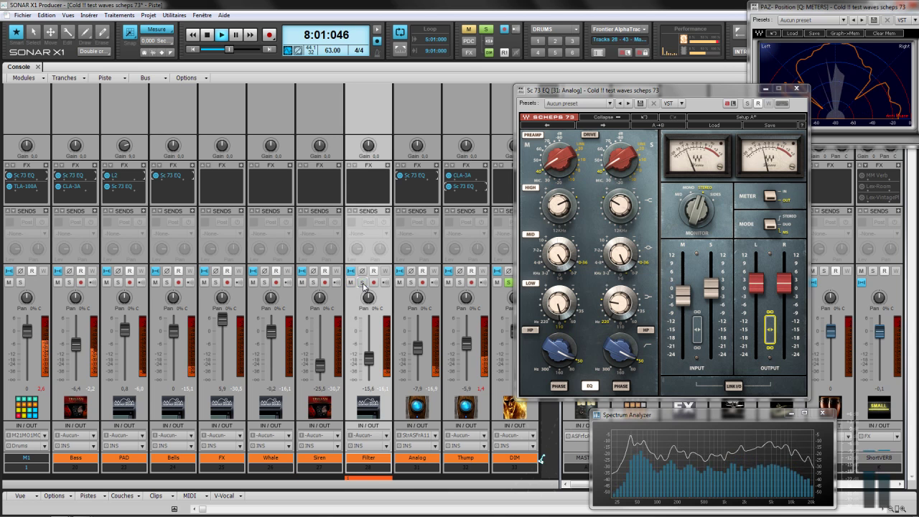
pyautogui.click(363, 283)
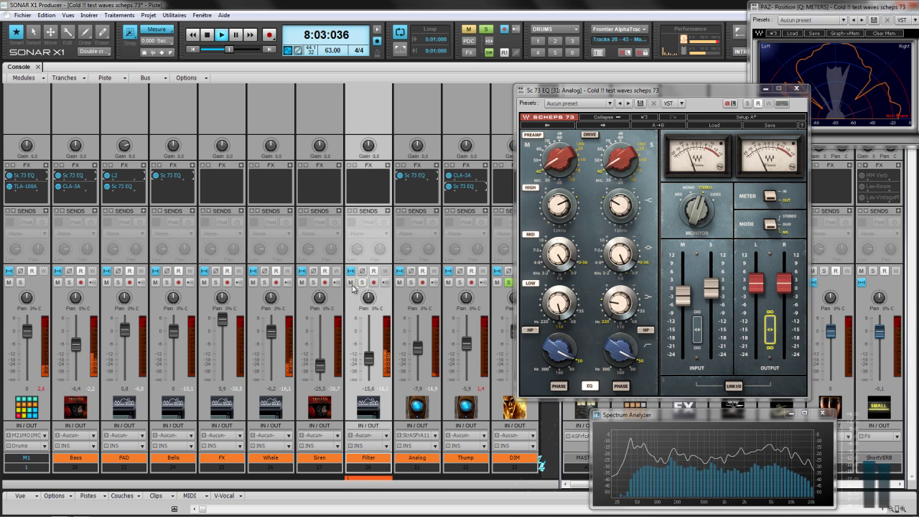
pyautogui.click(302, 283)
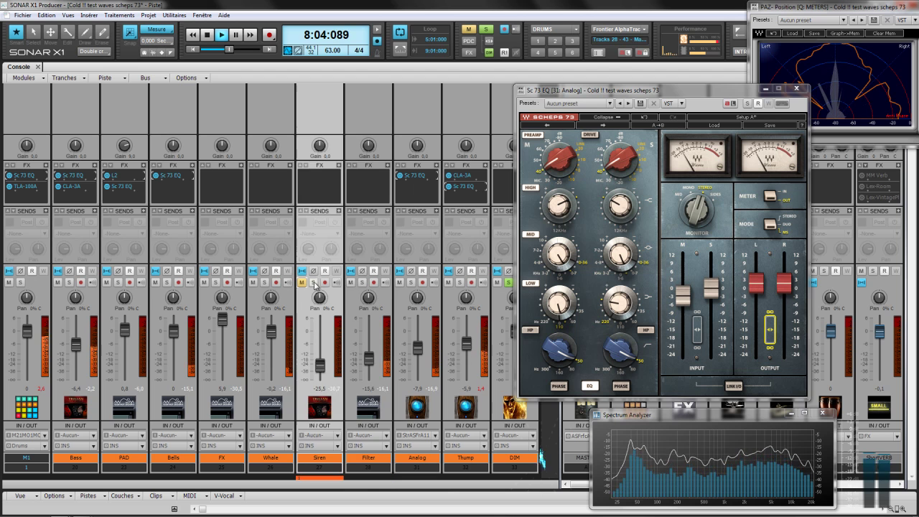
pyautogui.click(350, 283)
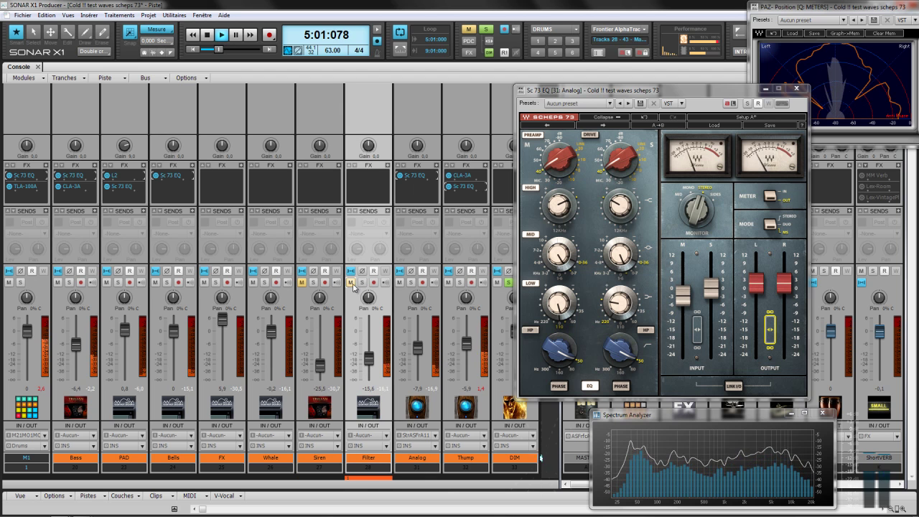
pyautogui.click(509, 284)
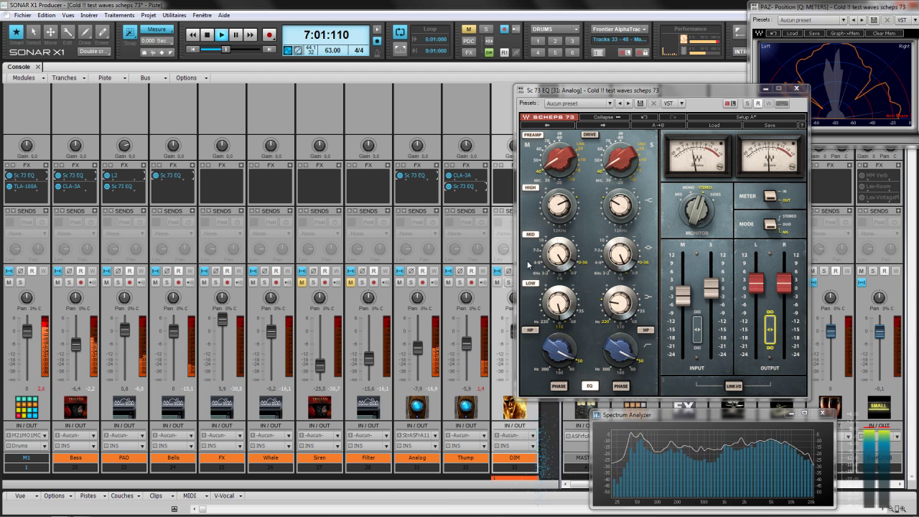
# Briefly solo Analog, then check DIM's solo state against the full mix.
pyautogui.click(412, 282)
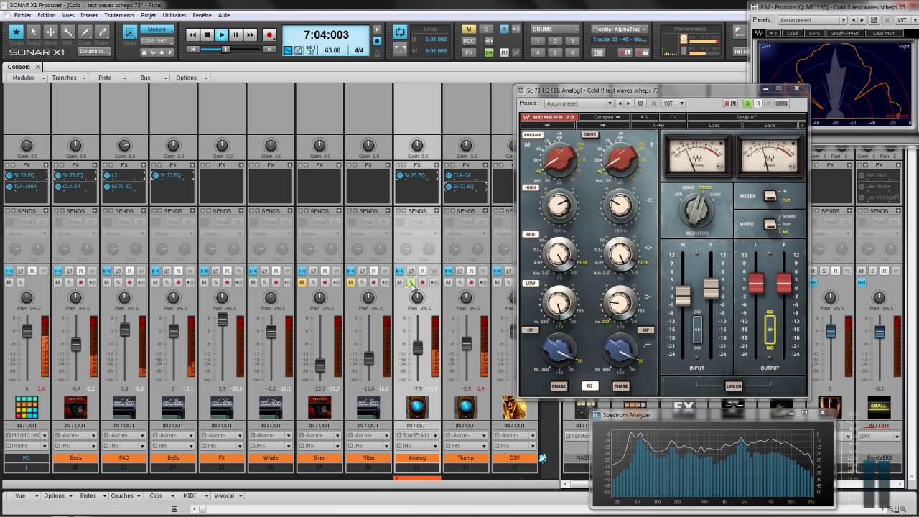
pyautogui.click(411, 283)
pyautogui.click(509, 282)
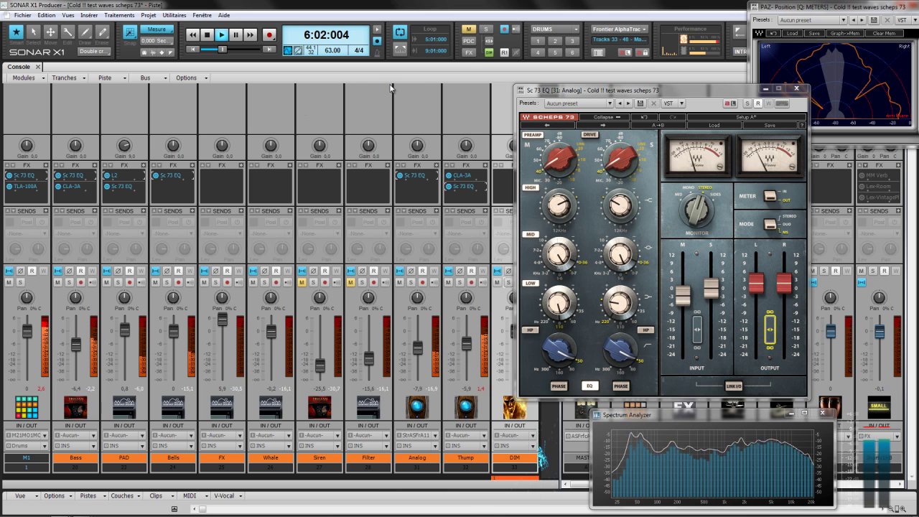
# Move Analog's Scheps 73 window clear of the DIM strip, bypass all track effect racks in the full mix, and re-enable them.
pyautogui.moveTo(554, 94); pyautogui.dragTo(584, 166)
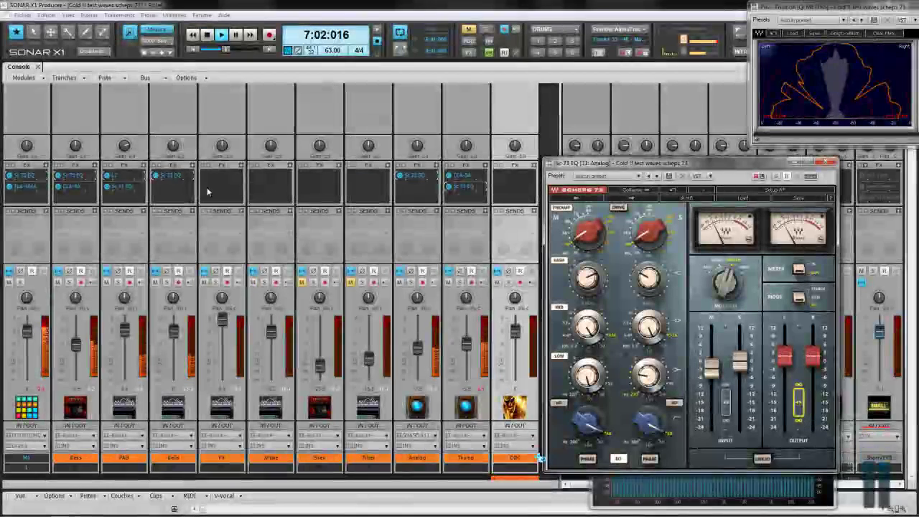
pyautogui.rightClick(218, 183)
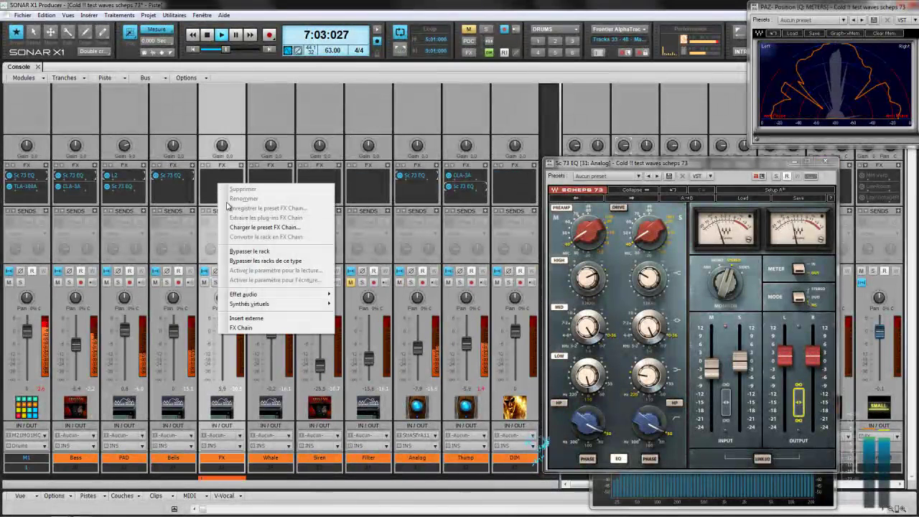
pyautogui.click(248, 262)
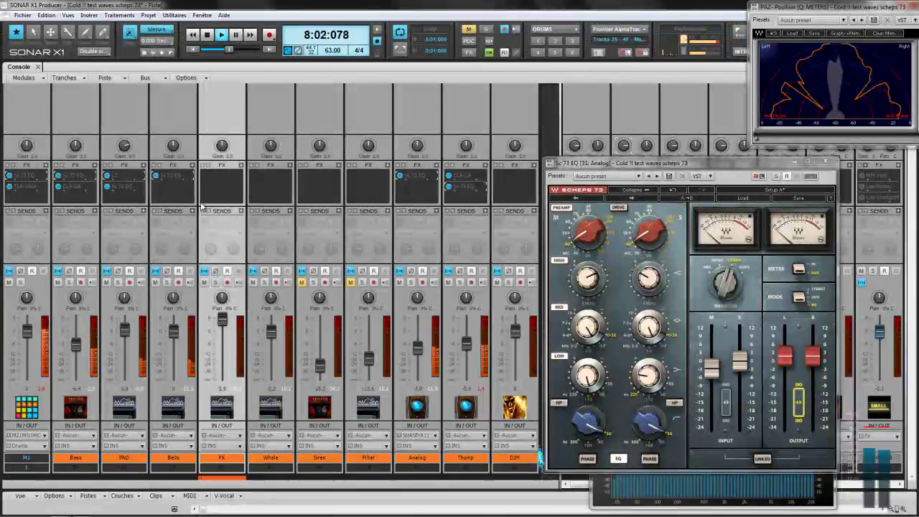
pyautogui.rightClick(183, 188)
pyautogui.click(209, 267)
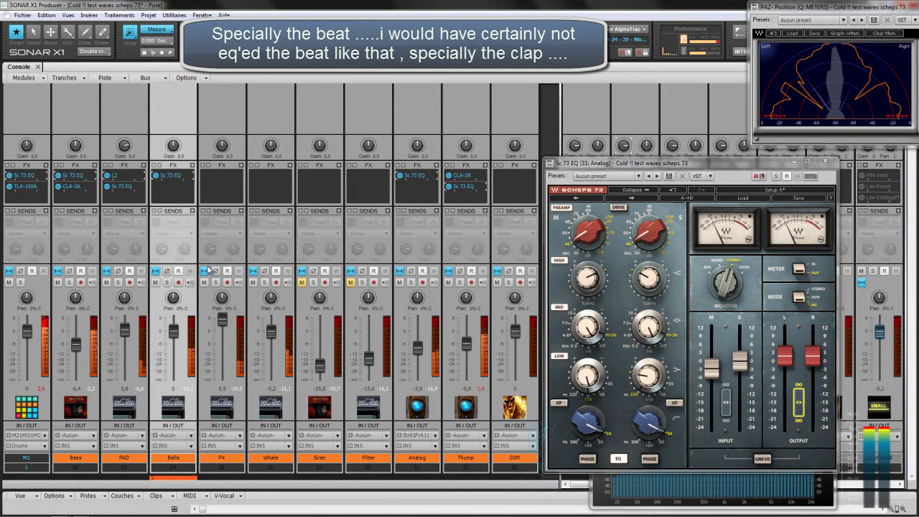
# Compare the full mix again by bypassing all racks of the track type from Bells and switching them back on.
pyautogui.rightClick(179, 195)
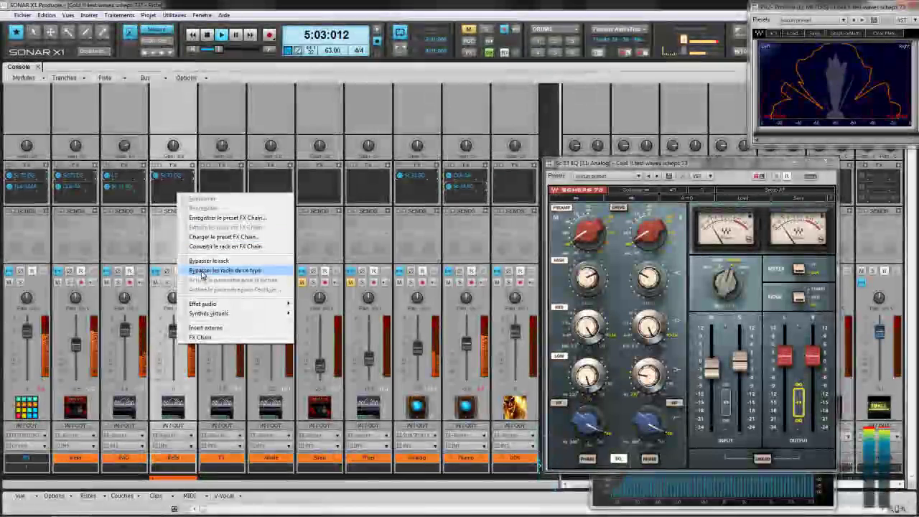
pyautogui.click(202, 271)
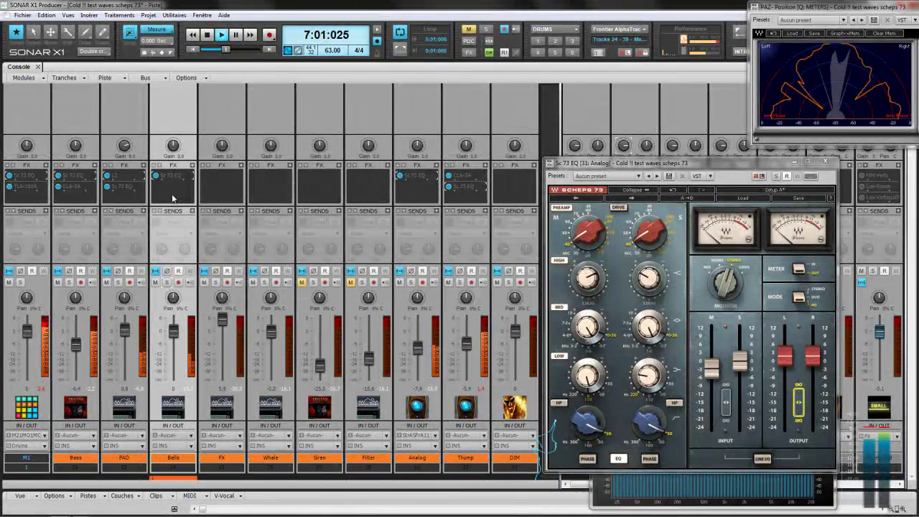
pyautogui.rightClick(176, 196)
pyautogui.click(198, 272)
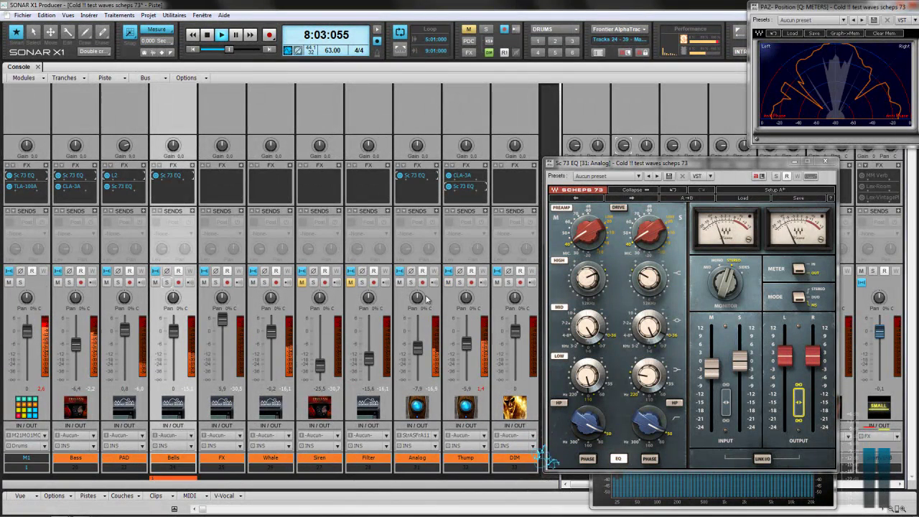
# Solo DIM for a listen, then unsolo it to return to the full mix.
pyautogui.click(505, 287)
pyautogui.click(508, 283)
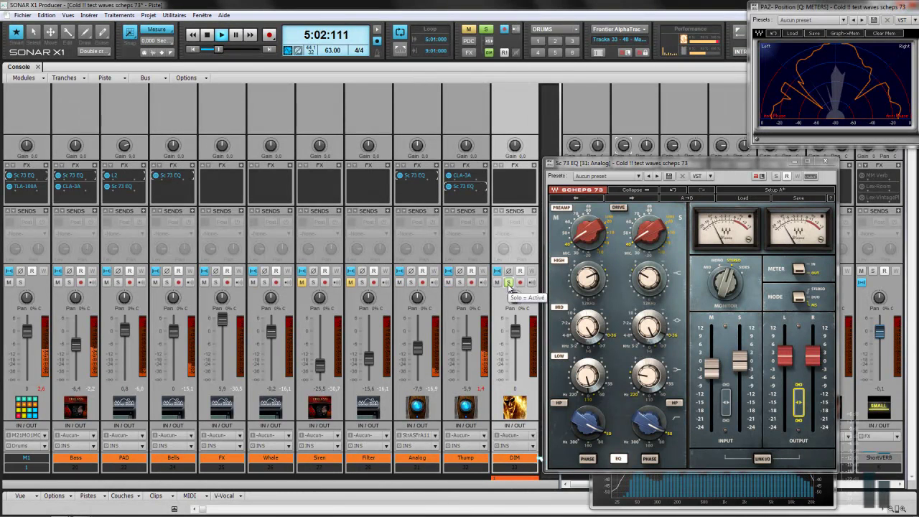
pyautogui.click(509, 283)
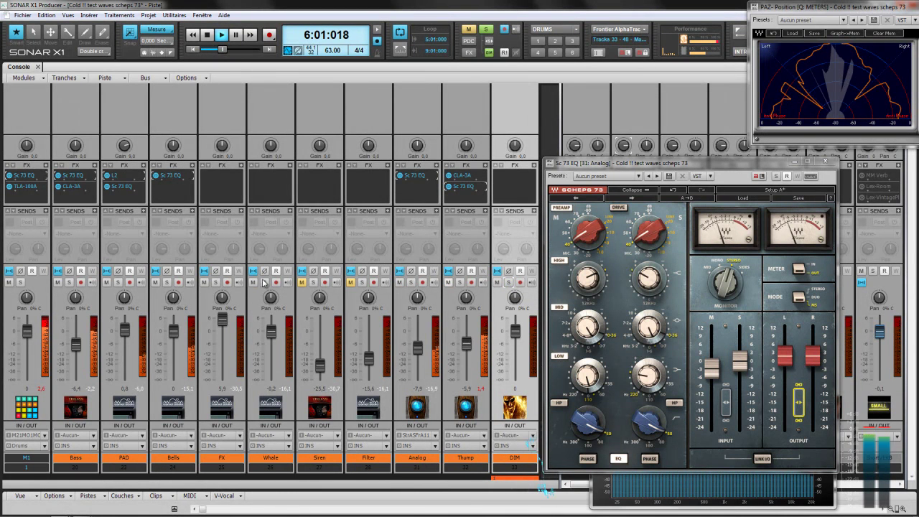
# Audition the mix with every track effect rack bypassed from Whale, then restore the racks from Siren.
pyautogui.rightClick(272, 189)
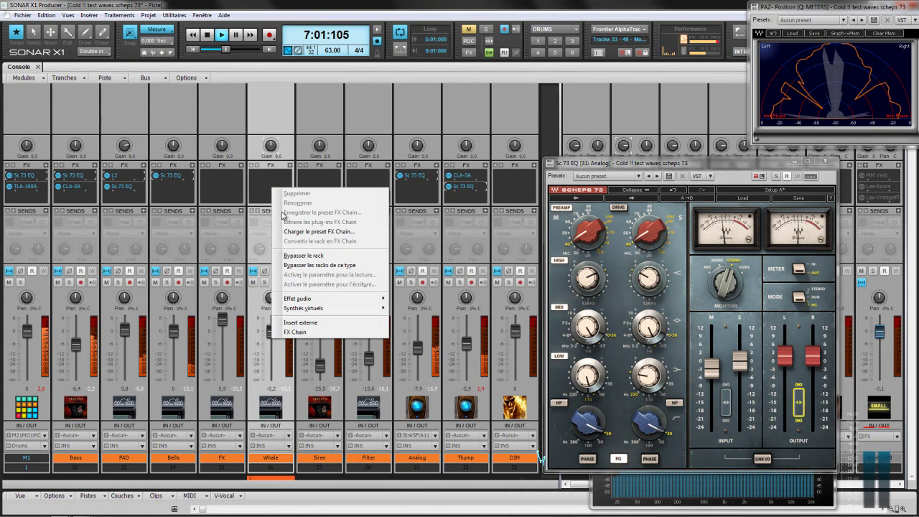
pyautogui.click(312, 265)
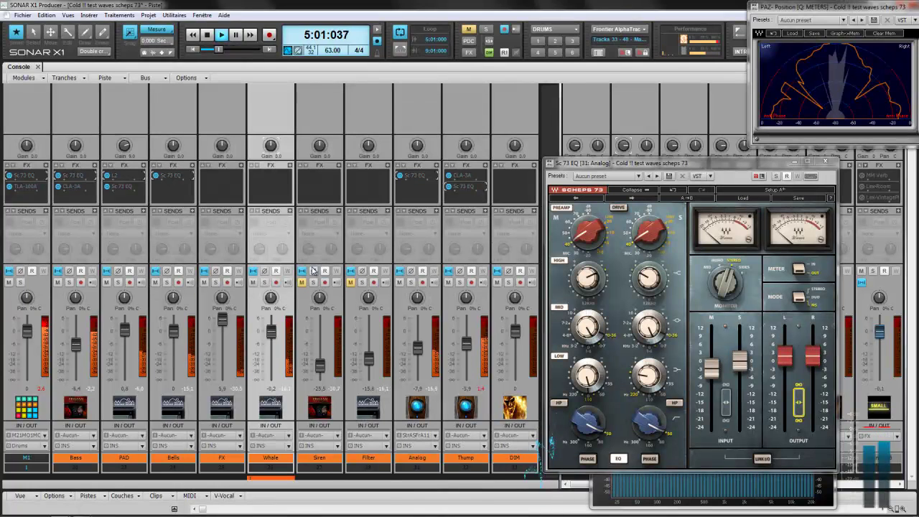
pyautogui.rightClick(315, 184)
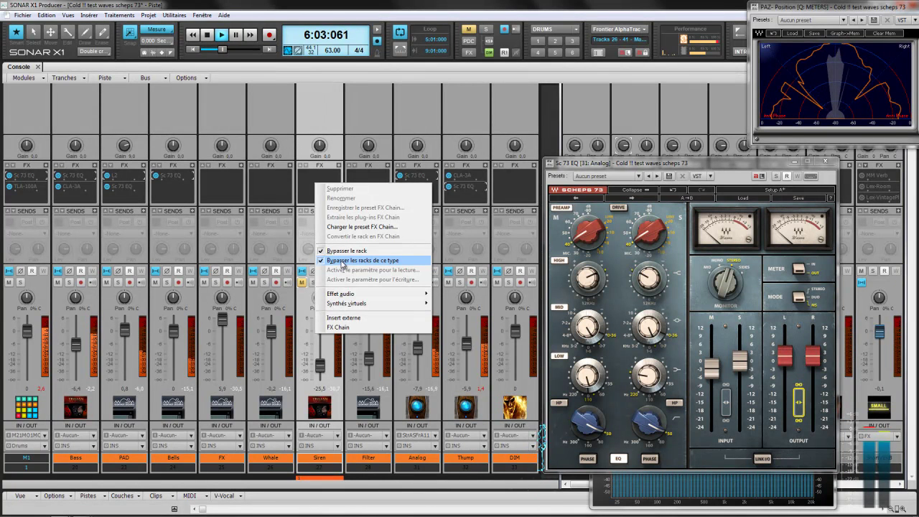
pyautogui.click(343, 263)
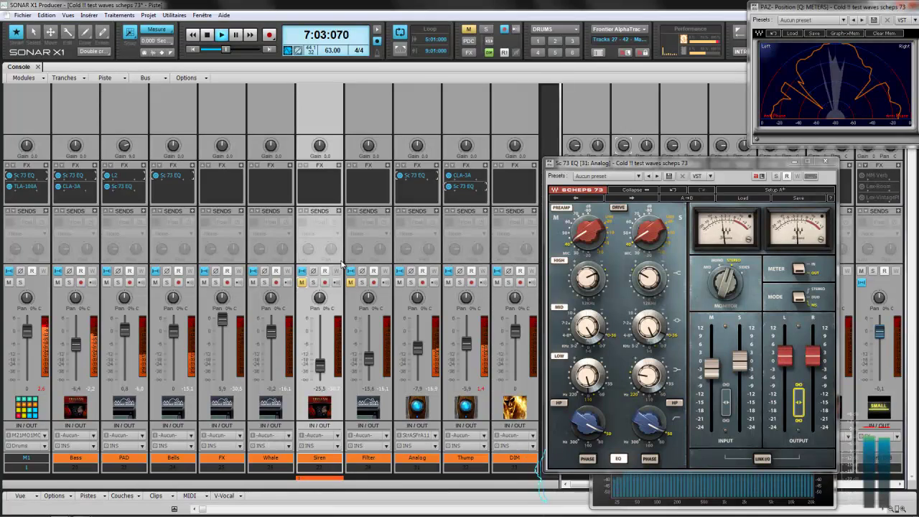
# Open Thump's Scheps 73, turn the mid channel's high gain down slightly, and close the plug-in window.
pyautogui.doubleClick(464, 192)
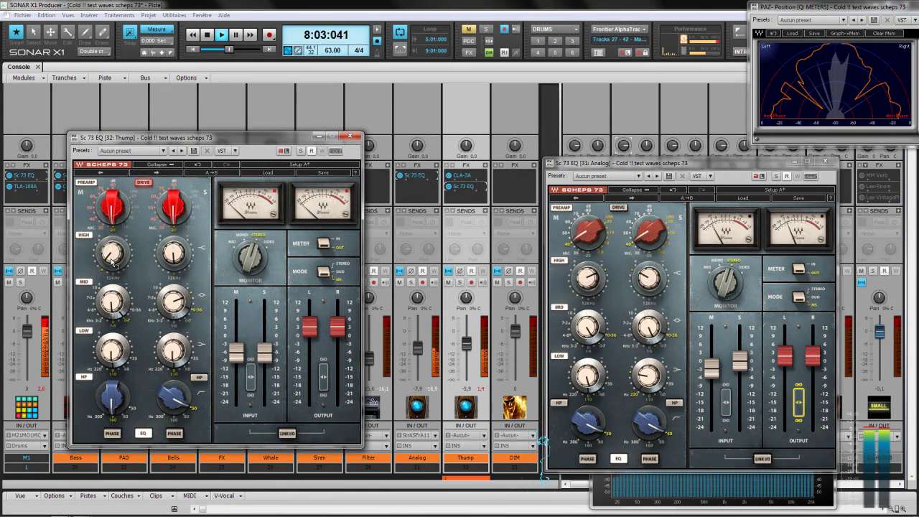
pyautogui.moveTo(108, 272); pyautogui.dragTo(109, 286)
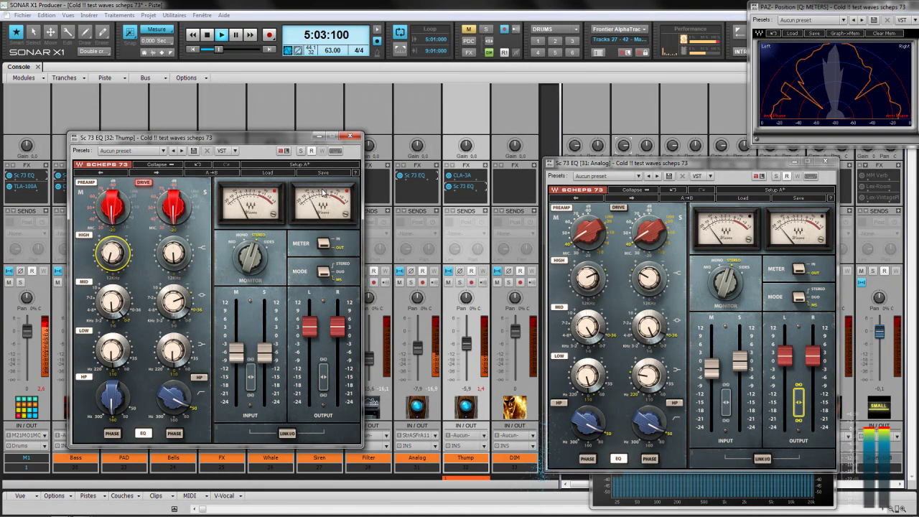
pyautogui.click(350, 136)
# Check the adjusted mix against the unprocessed one by bypassing all track racks from Filter and reactivating them.
pyautogui.rightClick(352, 186)
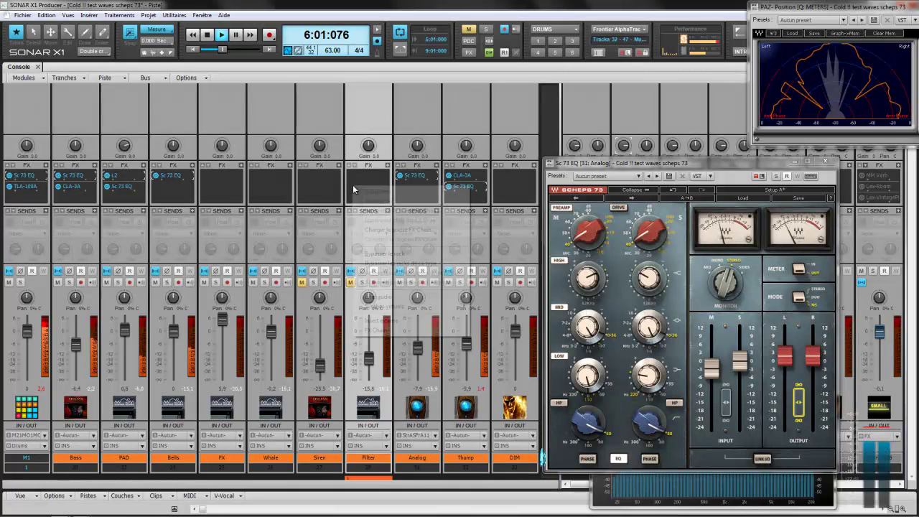
pyautogui.click(373, 265)
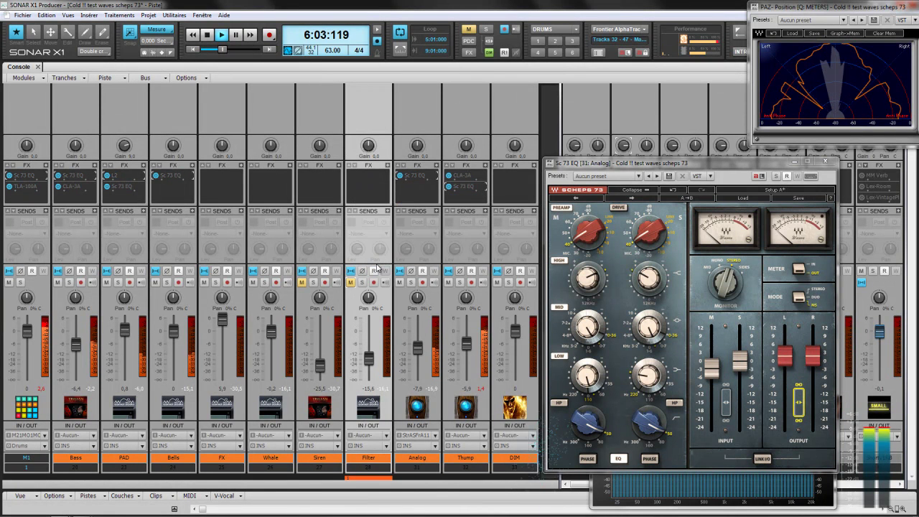
pyautogui.rightClick(363, 188)
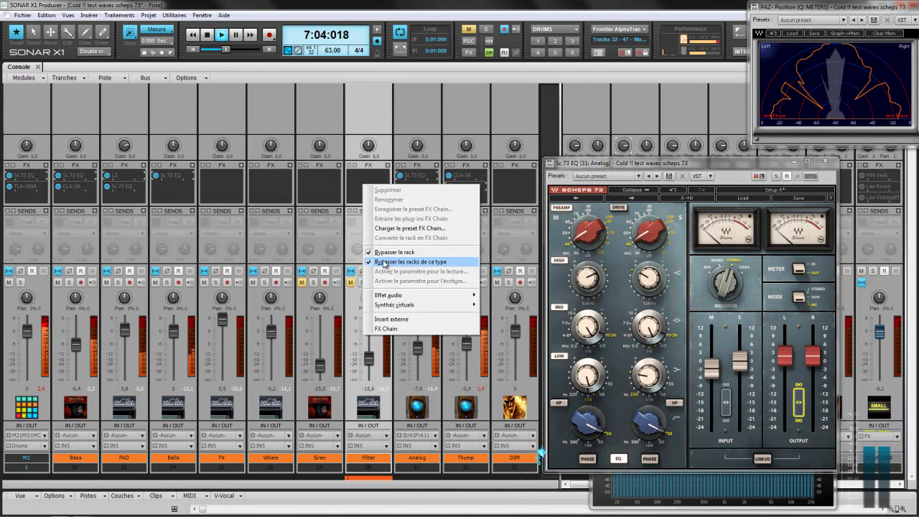
pyautogui.click(385, 263)
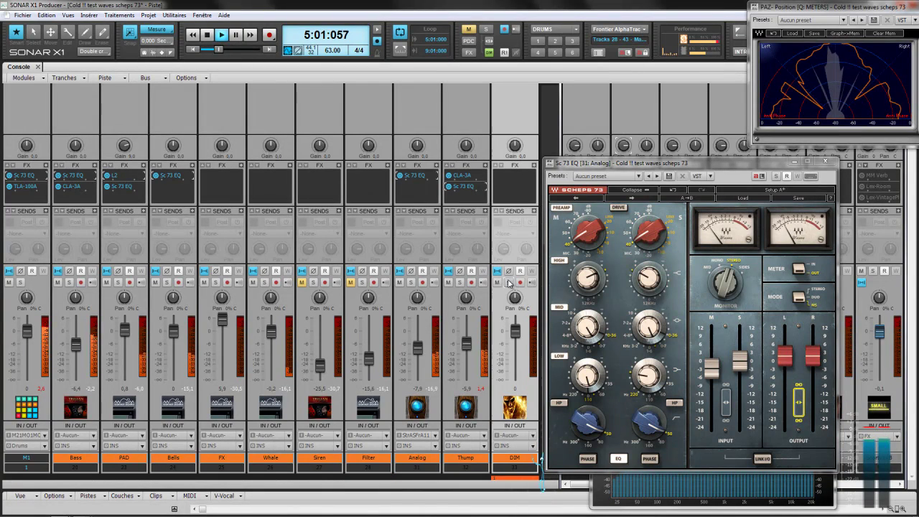
# Solo DIM and reposition Analog's Scheps 73 window over the track strips so the bus channels are uncovered.
pyautogui.click(505, 280)
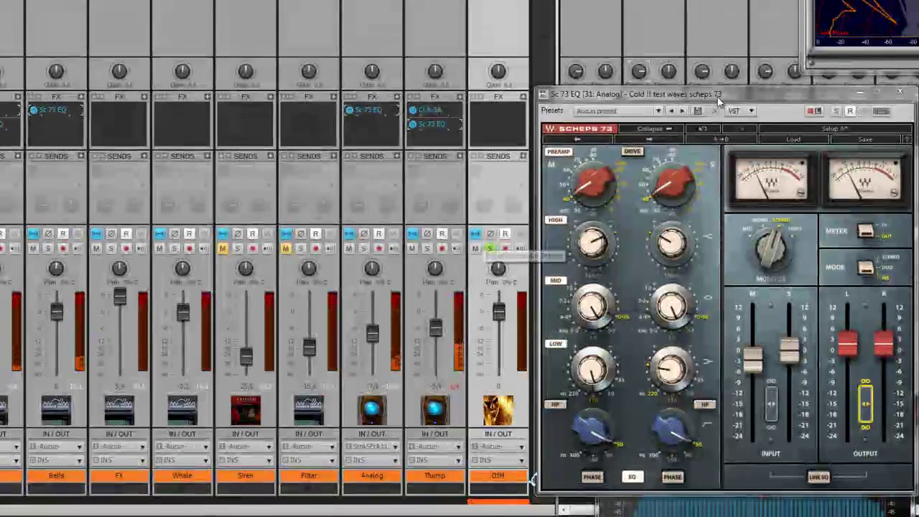
pyautogui.moveTo(690, 155); pyautogui.dragTo(263, 134)
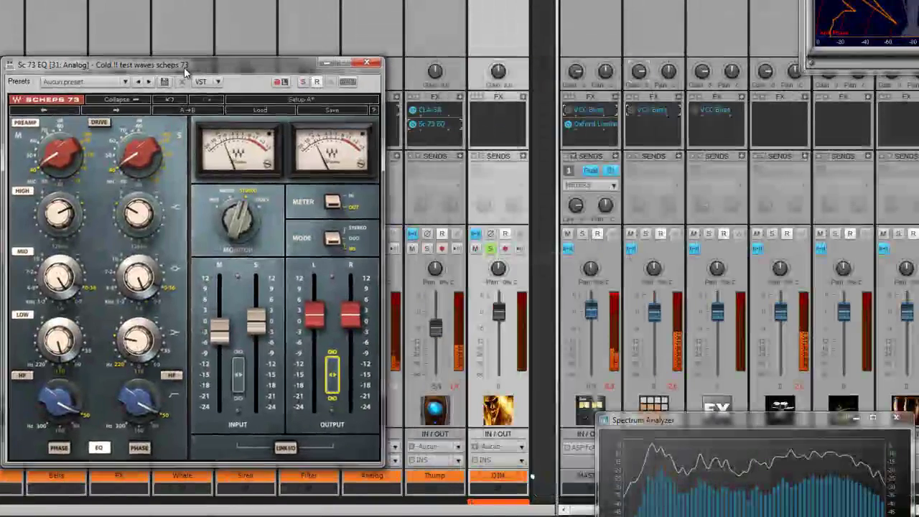
pyautogui.moveTo(241, 66); pyautogui.dragTo(267, 30)
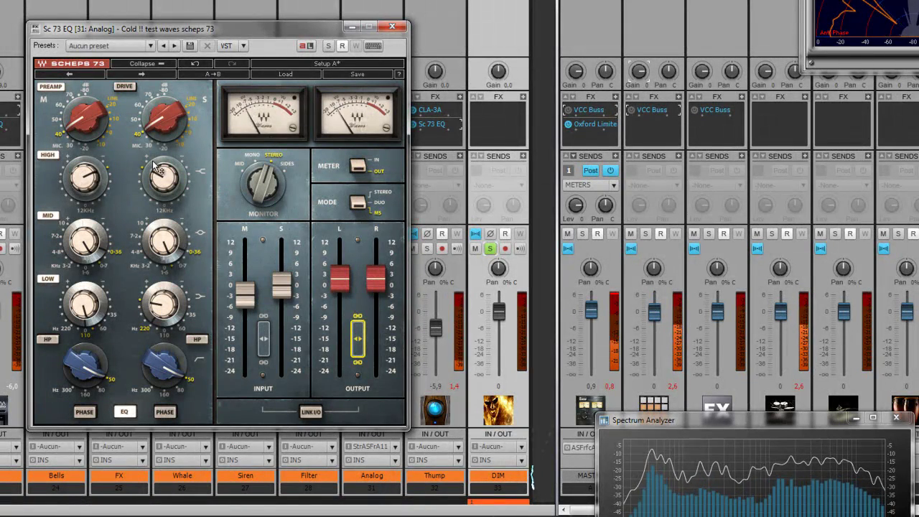
pyautogui.moveTo(158, 168)
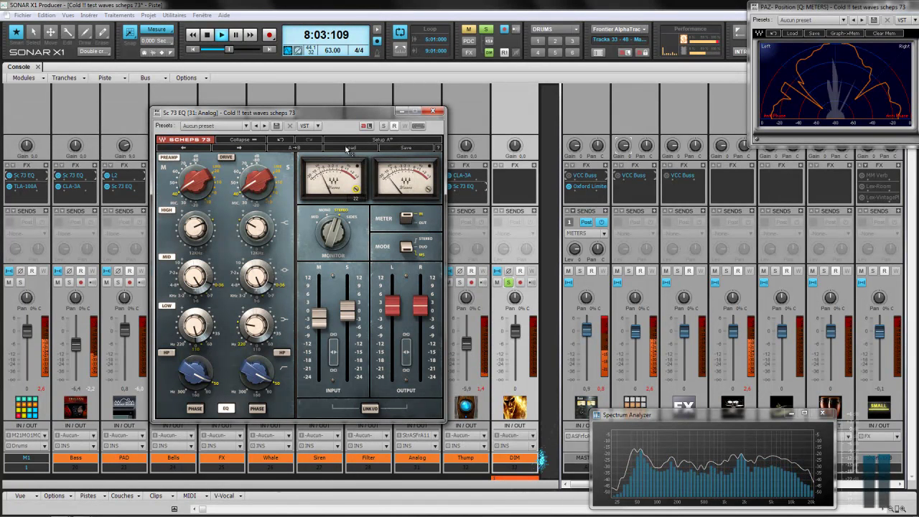
pyautogui.press('space')
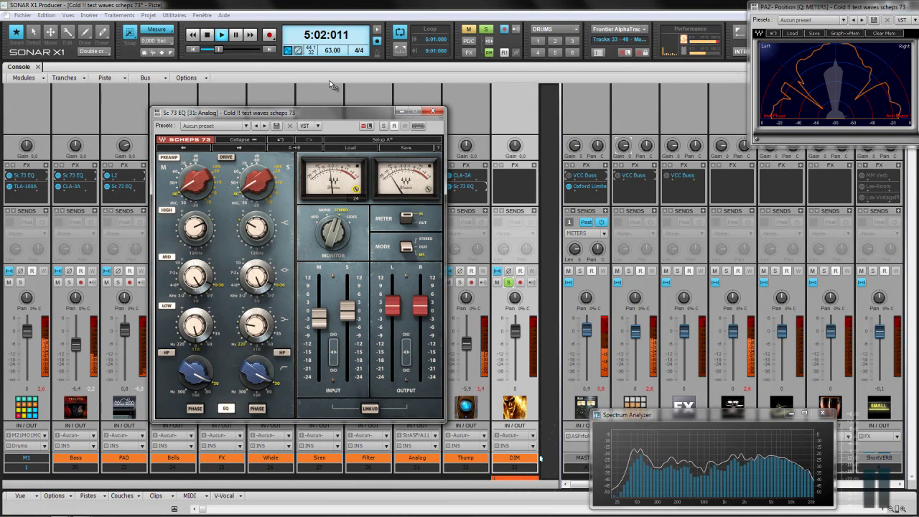